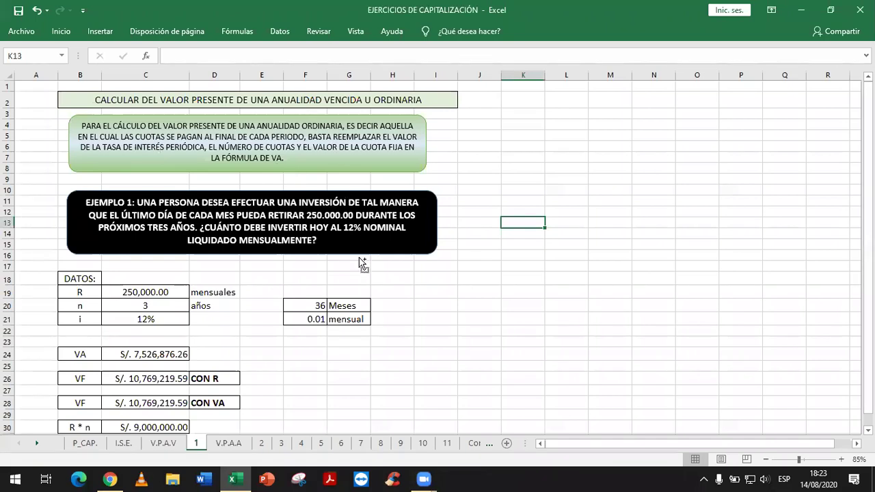
- Scroll through Example 1 and select its data table B19:G21, then clear the selection
{"action": "scroll", "coordinate": [360, 261], "scroll_direction": "up", "scroll_amount": 1}
{"action": "scroll", "coordinate": [360, 261], "scroll_direction": "up", "scroll_amount": 1}
{"action": "scroll", "coordinate": [359, 267], "scroll_direction": "up", "scroll_amount": 1}
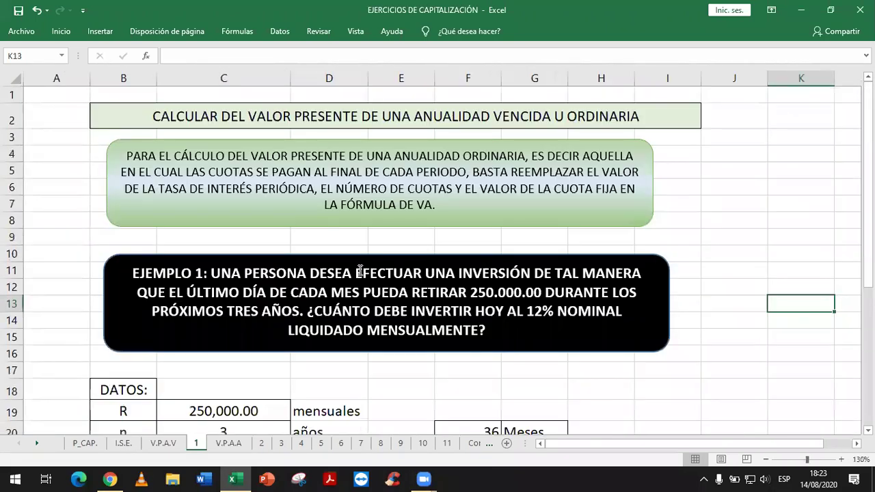
{"action": "scroll", "coordinate": [359, 272], "scroll_direction": "up", "scroll_amount": 1}
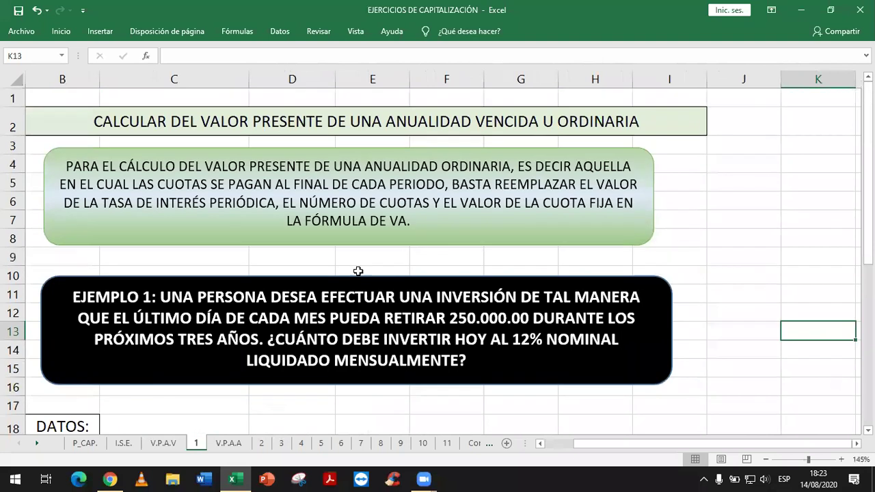
{"action": "left_click_drag", "start_coordinate": [593, 447], "coordinate": [566, 451]}
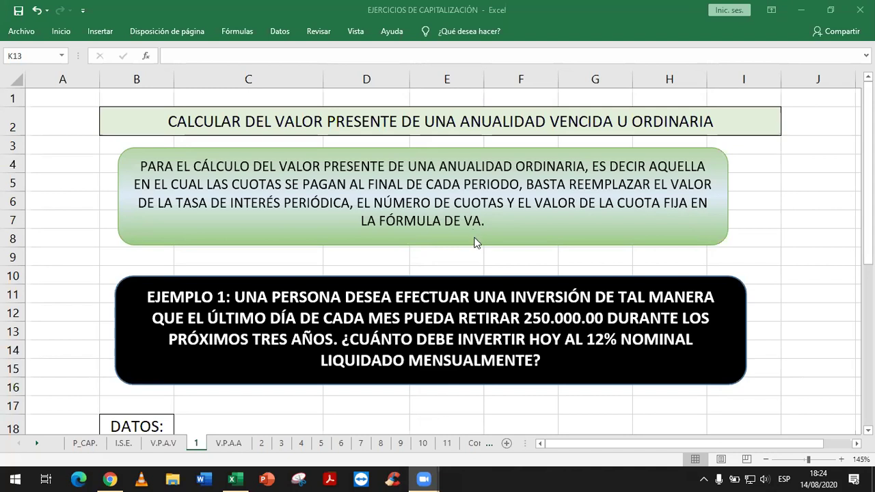
{"action": "scroll", "coordinate": [473, 232], "scroll_direction": "down", "scroll_amount": 1}
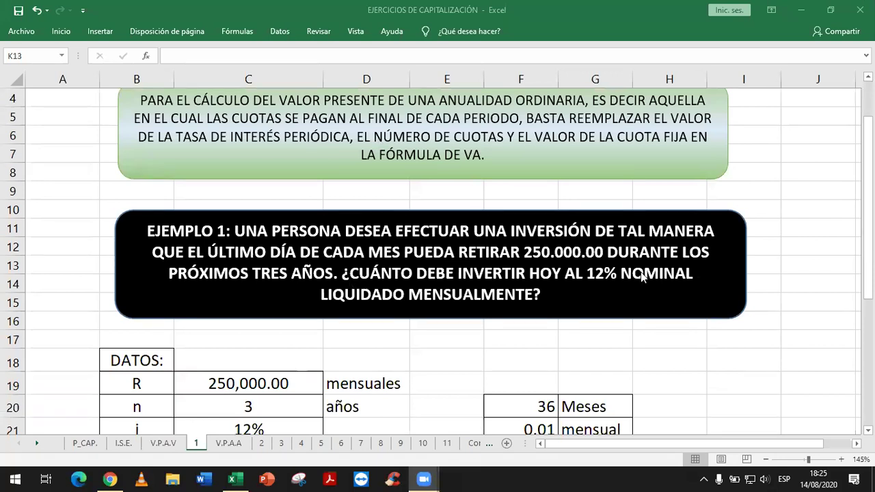
{"action": "scroll", "coordinate": [644, 278], "scroll_direction": "down", "scroll_amount": 2}
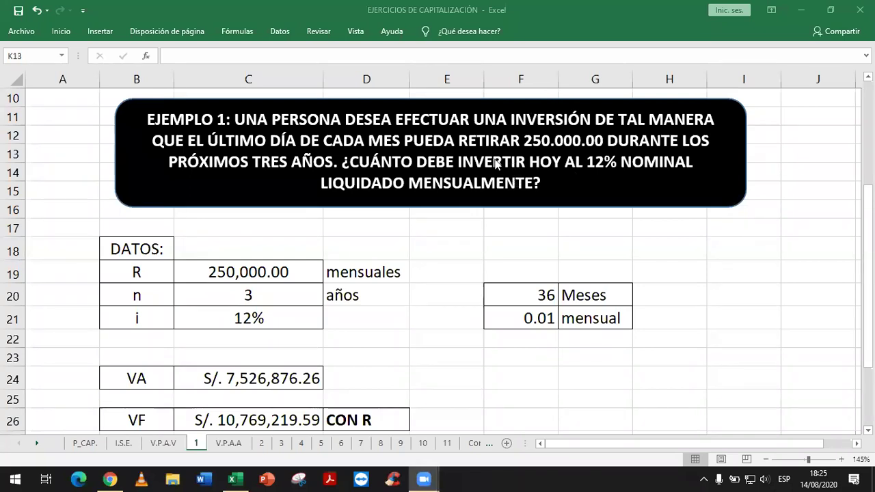
{"action": "left_click_drag", "start_coordinate": [137, 271], "coordinate": [582, 332]}
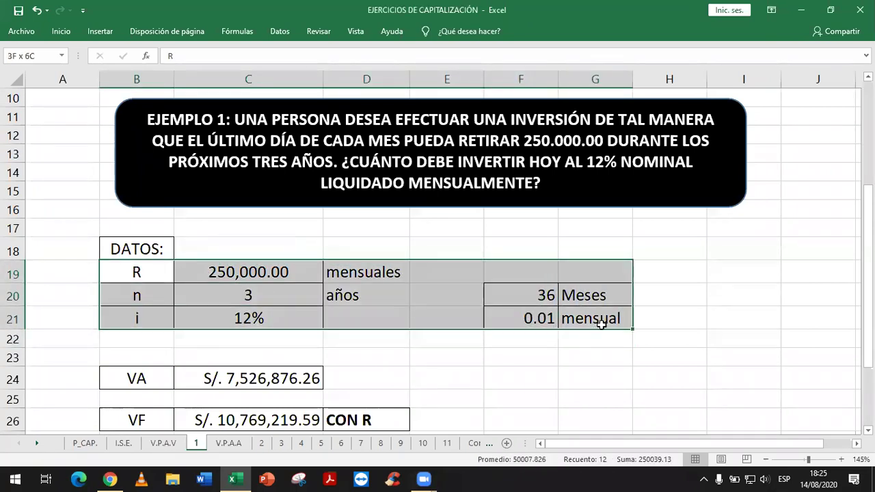
{"action": "left_click_drag", "start_coordinate": [582, 332], "coordinate": [598, 319]}
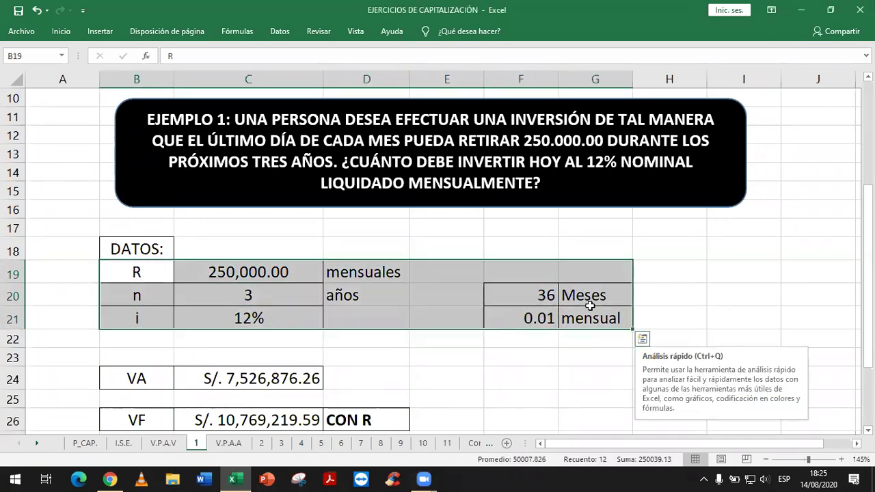
{"action": "left_click", "coordinate": [572, 236]}
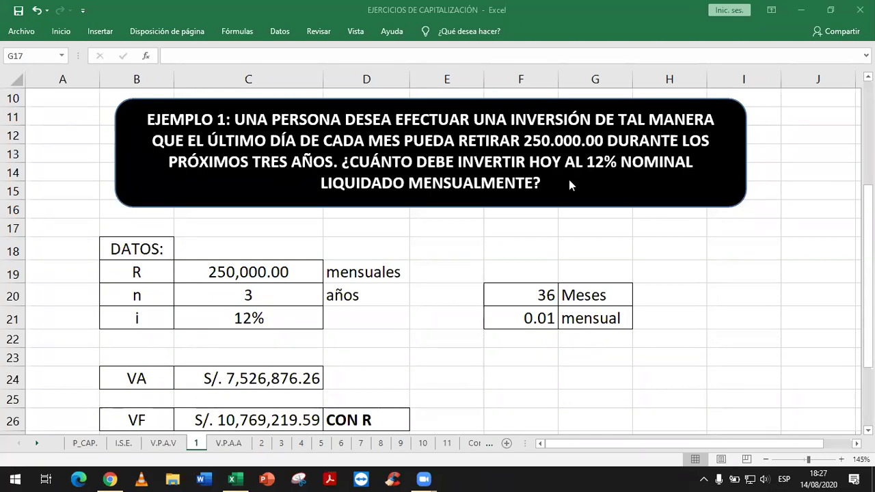
- Inspect the payment C19, years C20, annual rate C21, 36 months F20 and monthly rate F21
{"action": "left_click", "coordinate": [250, 266]}
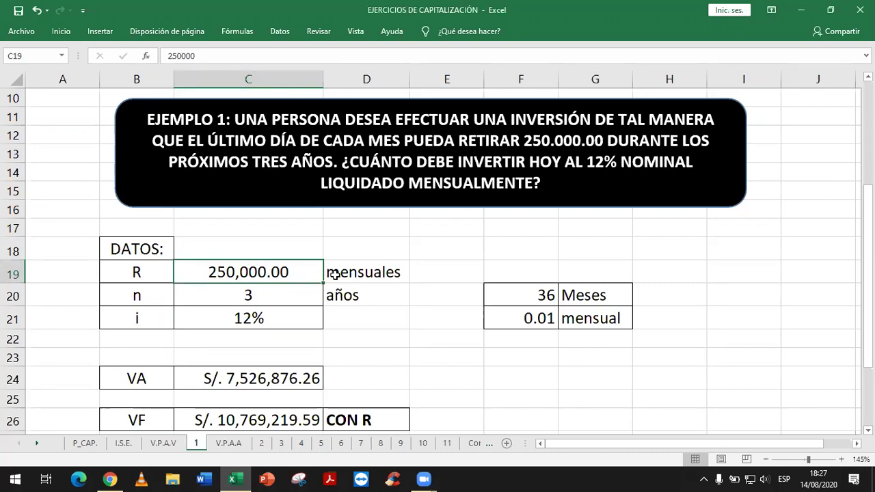
{"action": "left_click", "coordinate": [280, 297]}
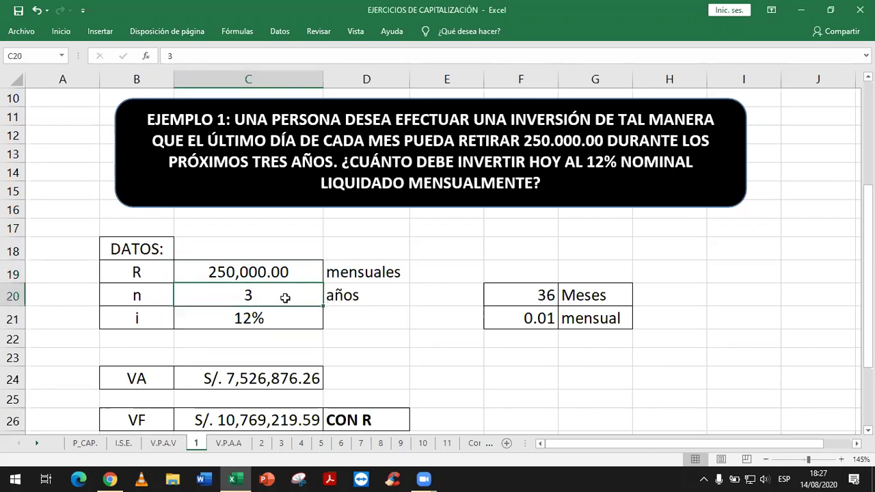
{"action": "left_click", "coordinate": [225, 317]}
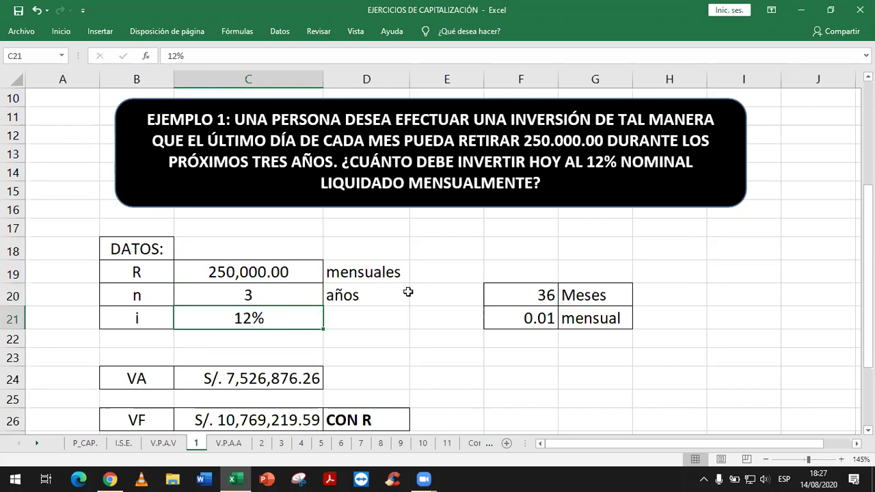
{"action": "left_click", "coordinate": [540, 296]}
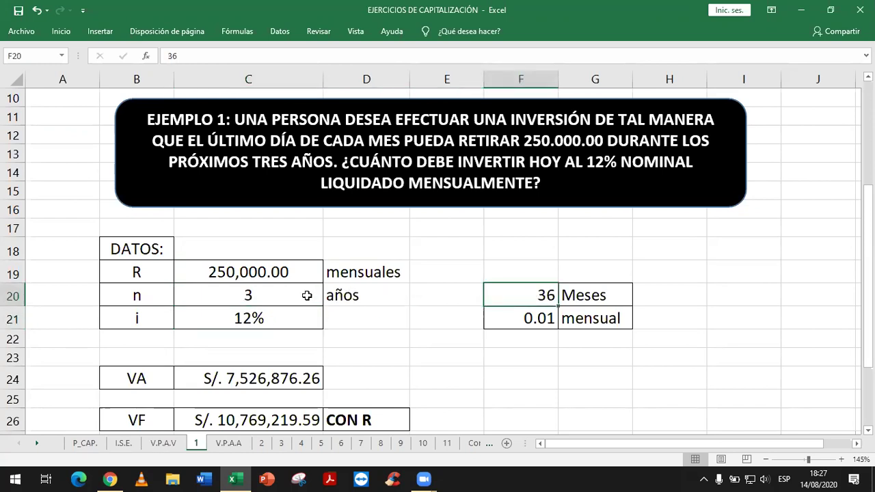
{"action": "left_click_drag", "start_coordinate": [534, 299], "coordinate": [606, 297]}
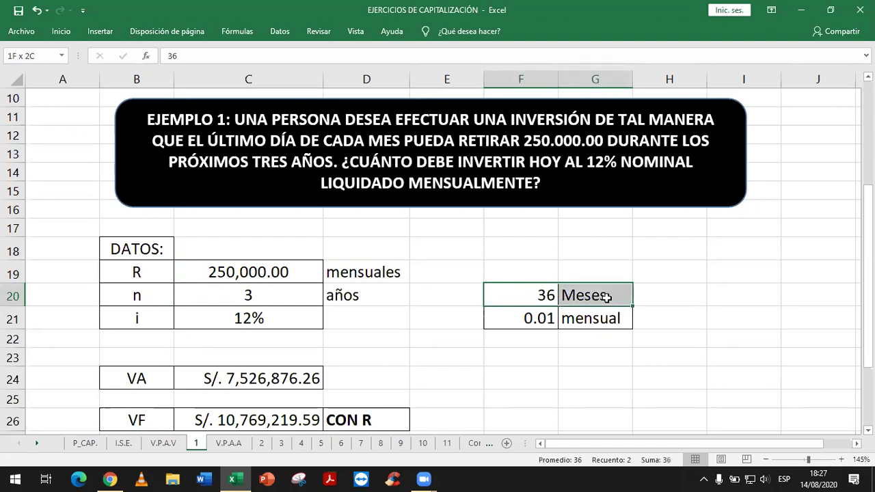
{"action": "double_click", "coordinate": [540, 295]}
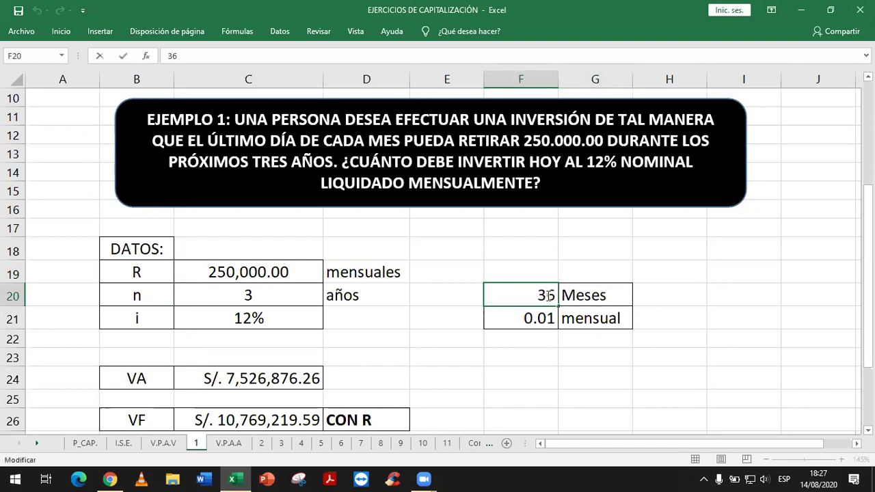
{"action": "left_click", "coordinate": [710, 289]}
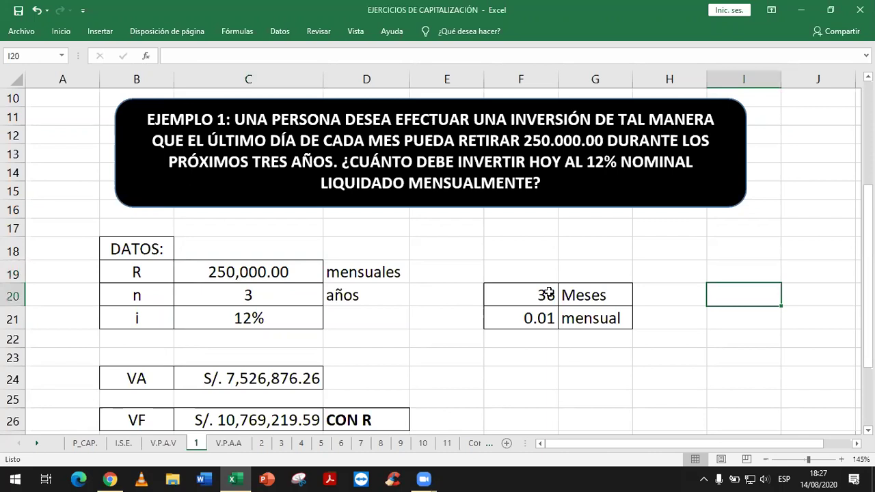
{"action": "left_click", "coordinate": [549, 293]}
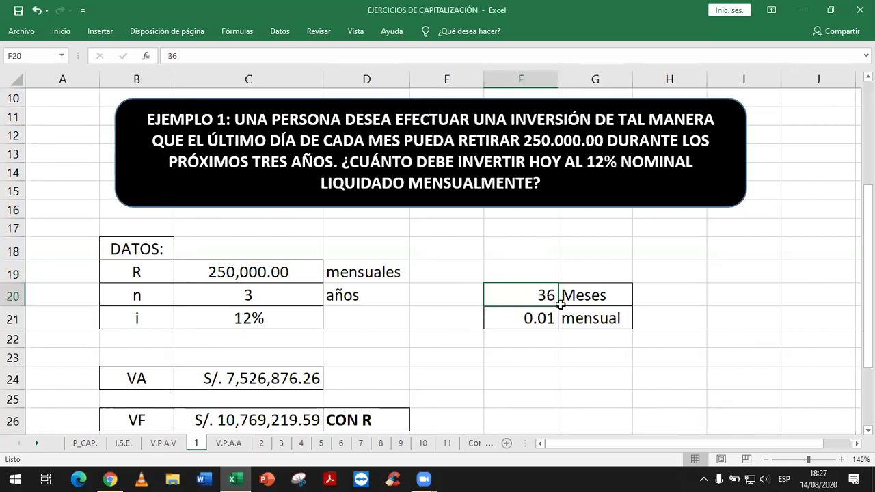
{"action": "left_click", "coordinate": [522, 314]}
{"action": "left_click_drag", "start_coordinate": [571, 313], "coordinate": [545, 319]}
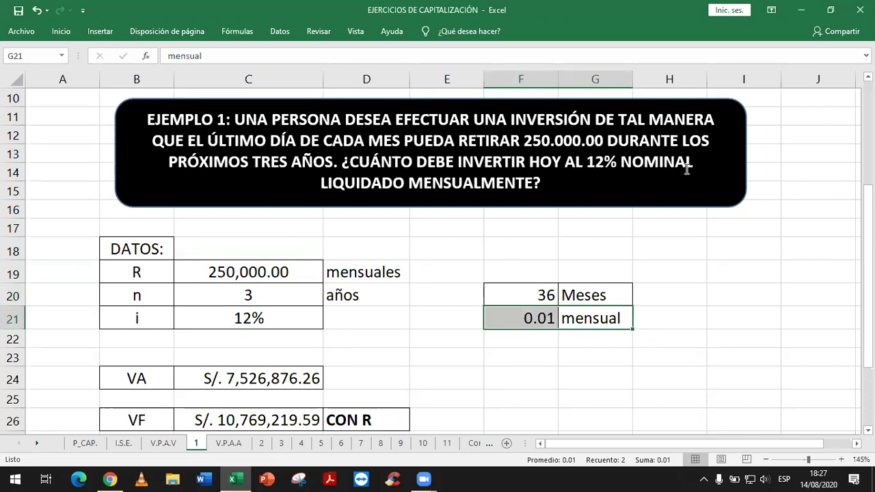
- Select 12% NOMINAL, then LIQUIDADO MENSUALMENTE in the Example 1 problem text
{"action": "left_click", "coordinate": [590, 161]}
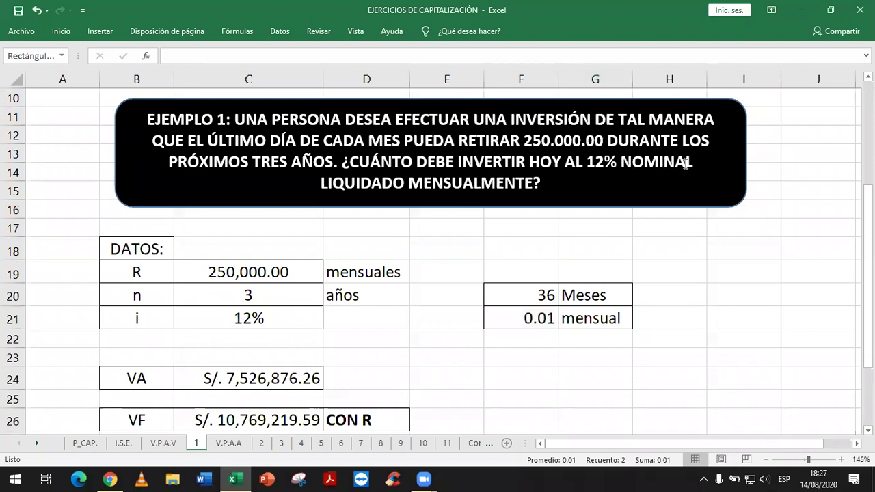
{"action": "left_click_drag", "start_coordinate": [685, 164], "coordinate": [698, 164]}
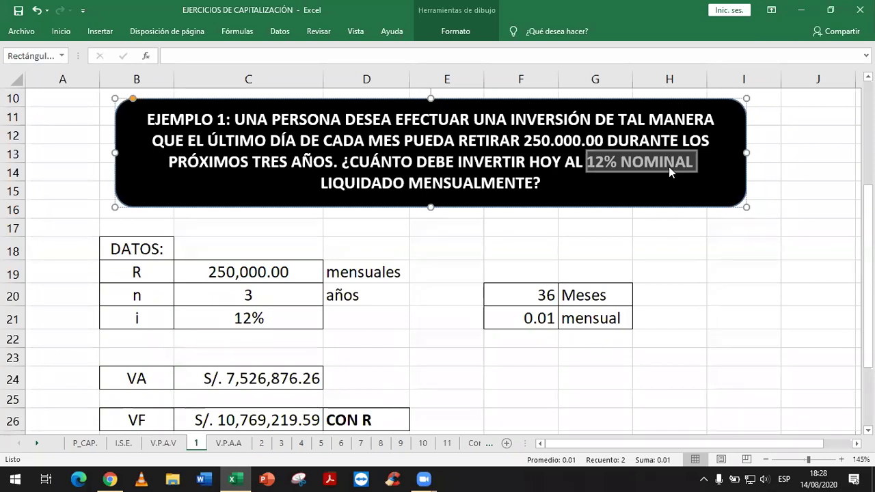
{"action": "left_click", "coordinate": [419, 186]}
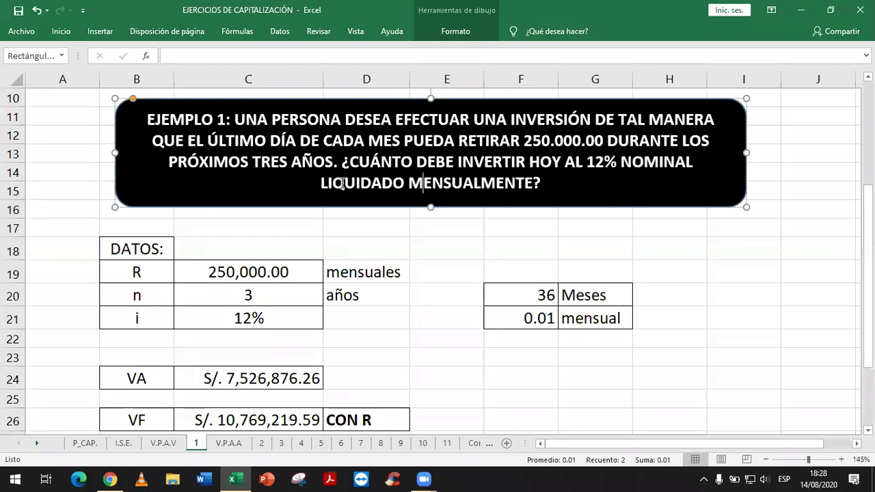
{"action": "left_click_drag", "start_coordinate": [318, 183], "coordinate": [407, 184]}
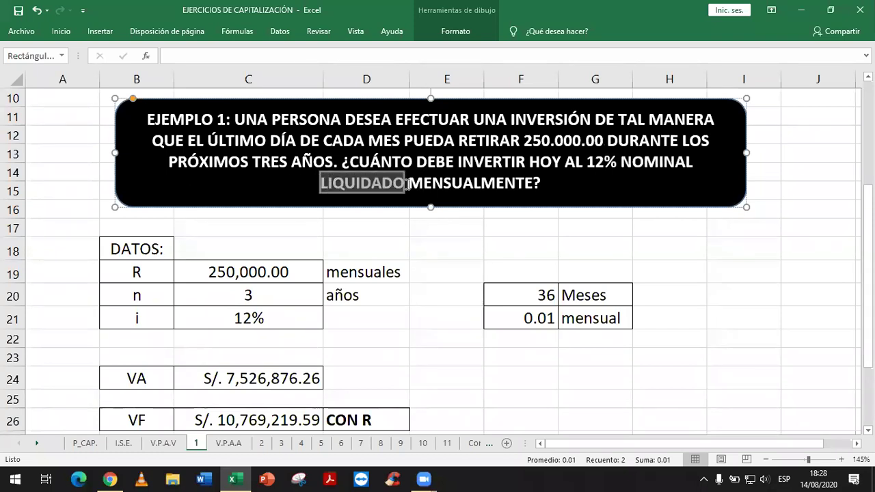
{"action": "left_click_drag", "start_coordinate": [407, 184], "coordinate": [485, 184]}
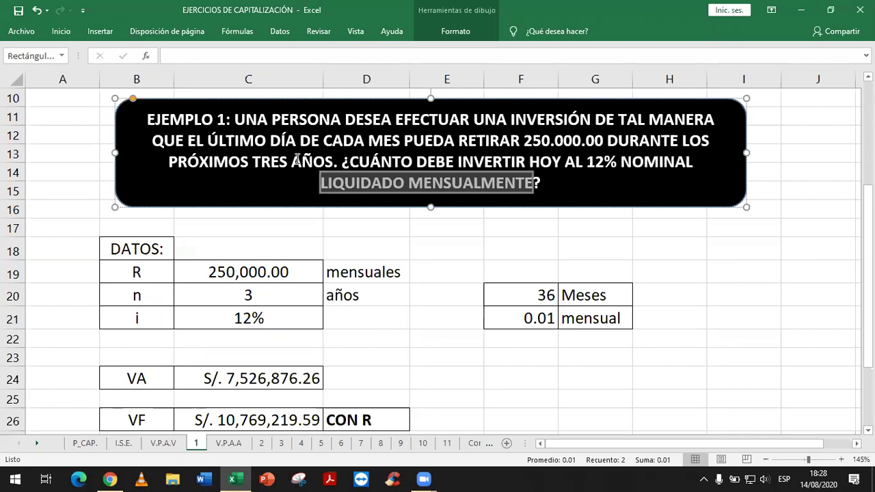
{"action": "left_click", "coordinate": [292, 161]}
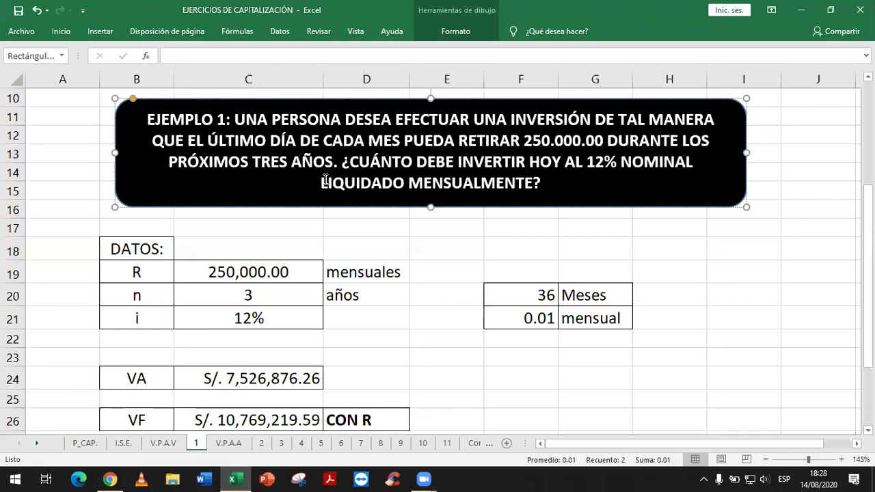
{"action": "left_click_drag", "start_coordinate": [324, 181], "coordinate": [481, 183]}
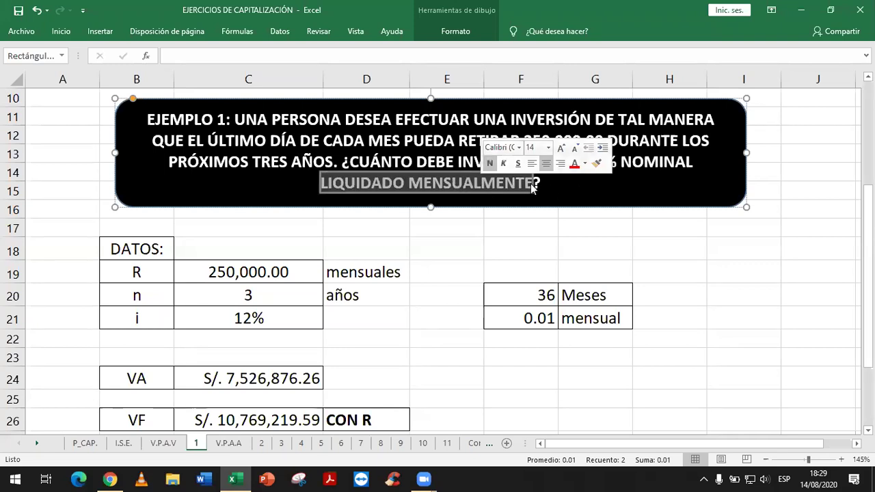
{"action": "left_click", "coordinate": [635, 186]}
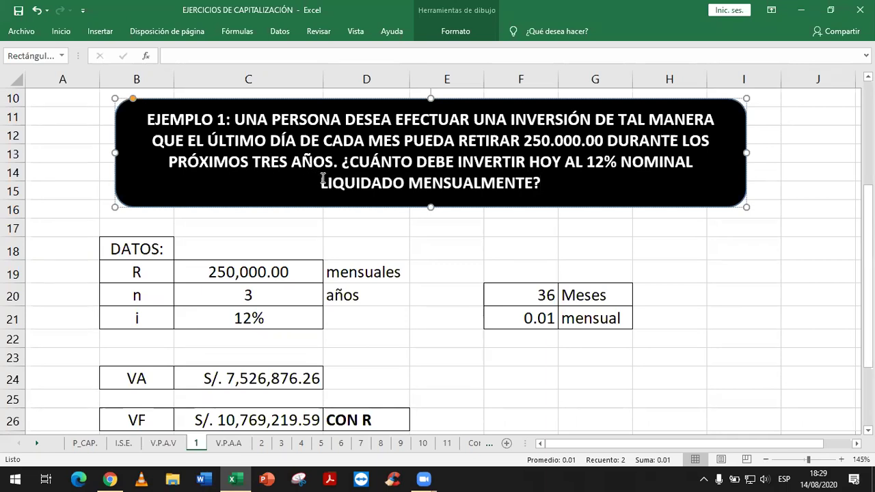
{"action": "left_click_drag", "start_coordinate": [323, 179], "coordinate": [534, 183]}
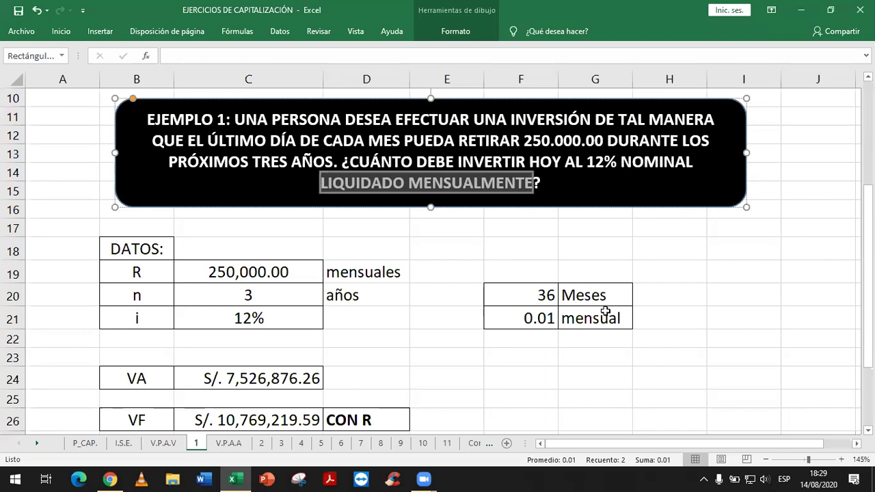
{"action": "left_click", "coordinate": [299, 286]}
{"action": "left_click", "coordinate": [576, 294]}
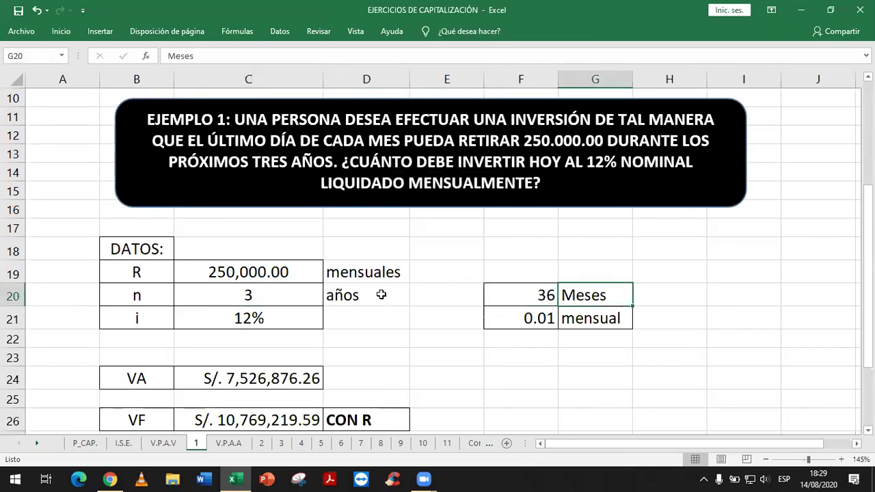
{"action": "left_click", "coordinate": [267, 316]}
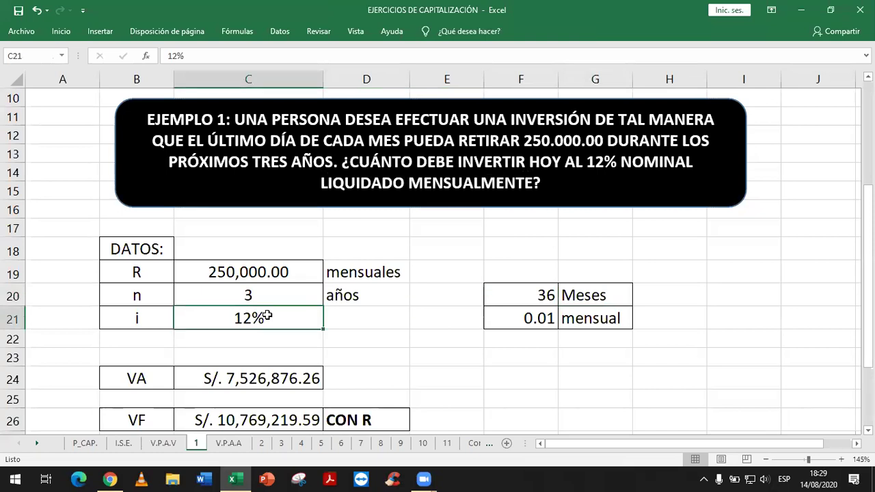
{"action": "left_click", "coordinate": [573, 315]}
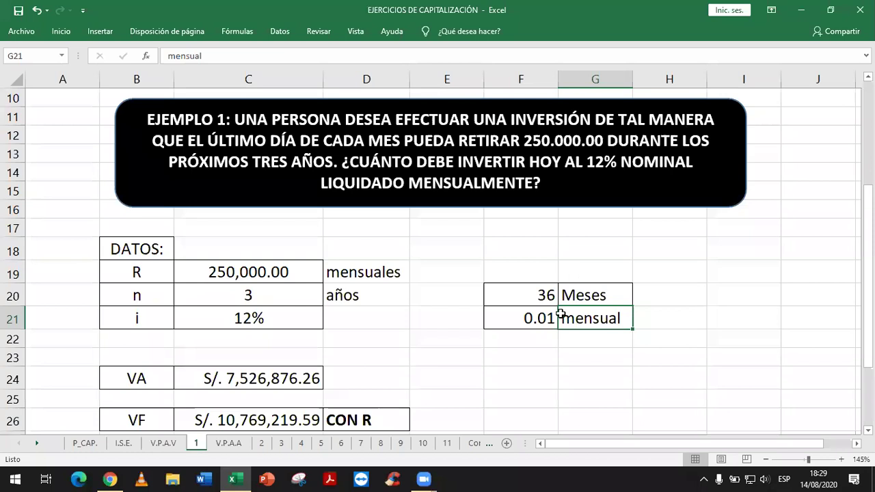
{"action": "left_click", "coordinate": [549, 315]}
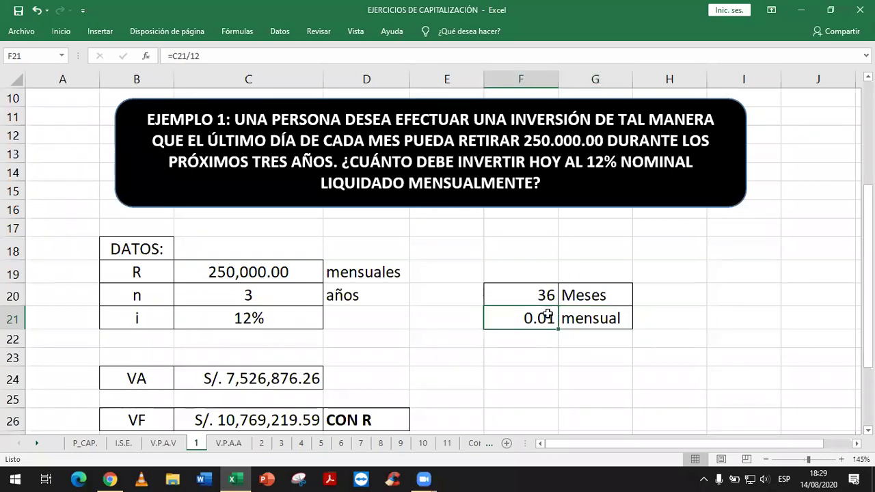
{"action": "left_click", "coordinate": [247, 298]}
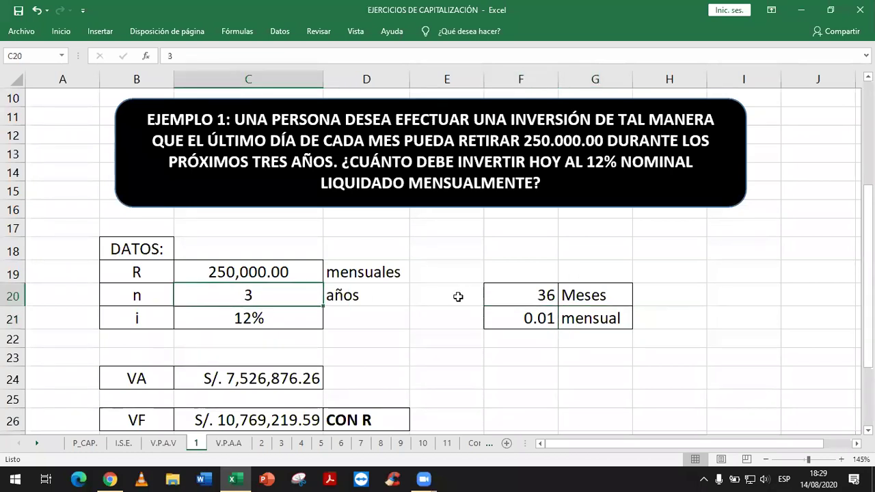
{"action": "left_click", "coordinate": [507, 296]}
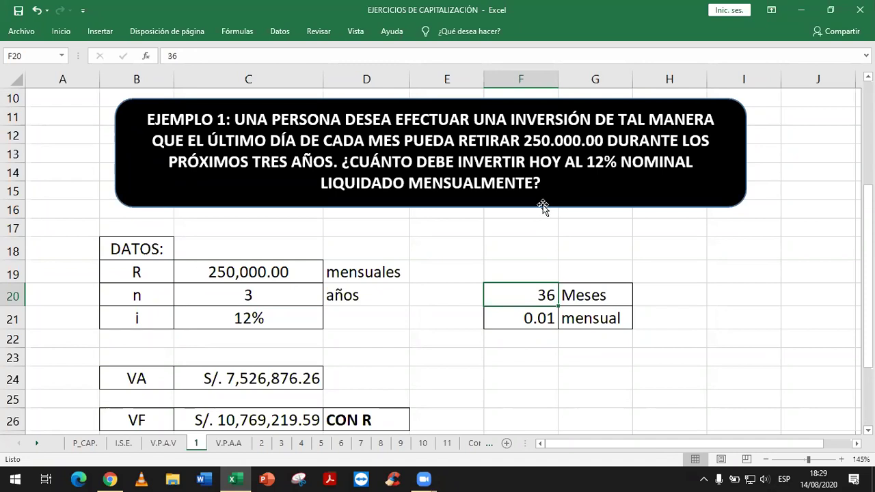
{"action": "left_click", "coordinate": [291, 309]}
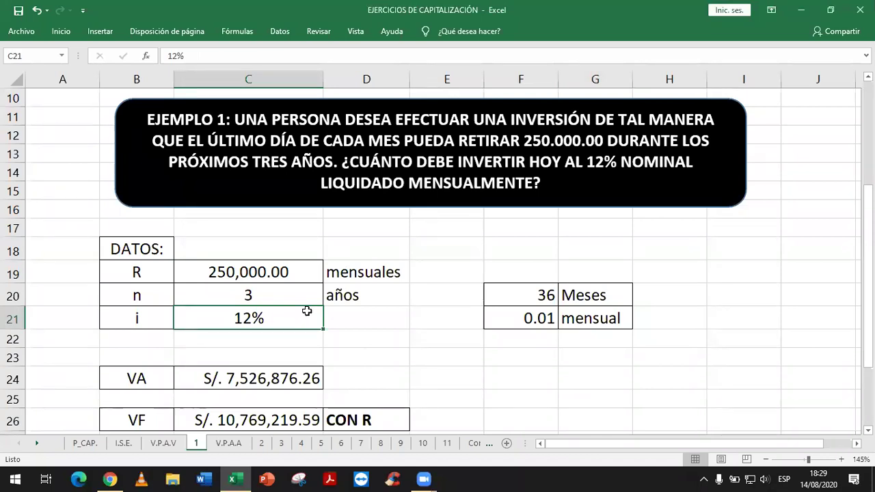
{"action": "left_click", "coordinate": [589, 315]}
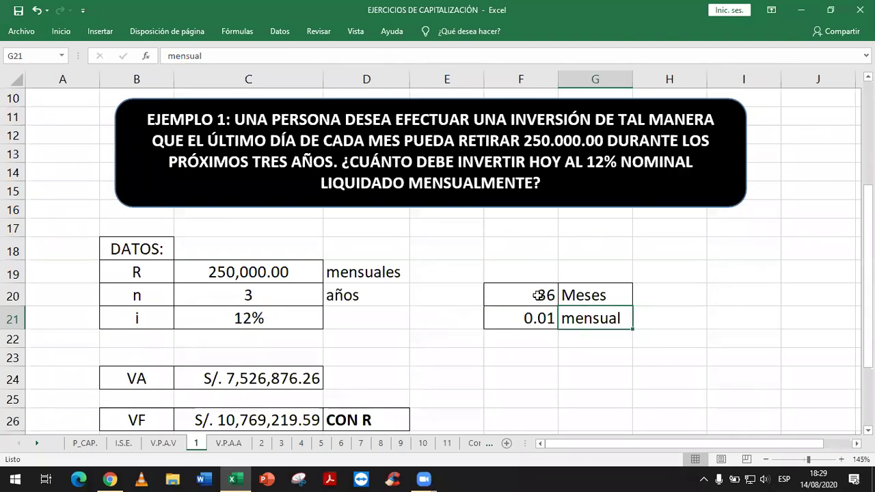
{"action": "left_click", "coordinate": [541, 318]}
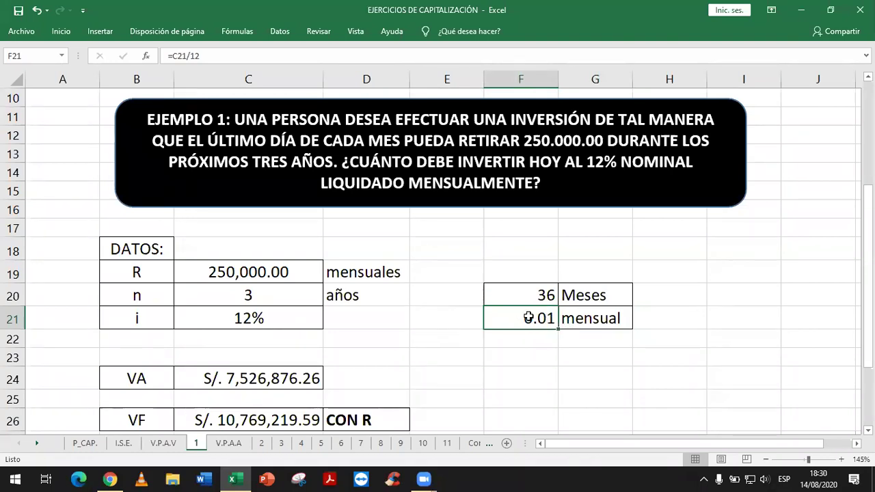
- Apply Percent Style so F21 shows the monthly rate as 1%
{"action": "left_click", "coordinate": [74, 34]}
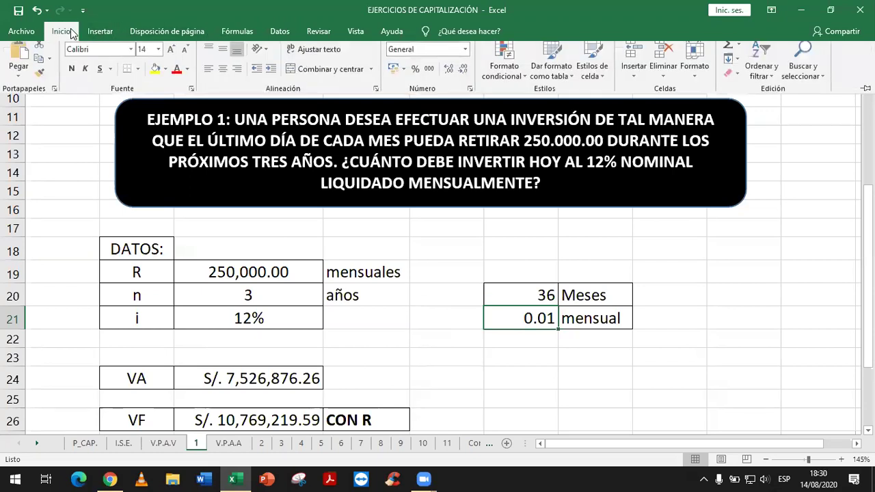
{"action": "left_click", "coordinate": [415, 75]}
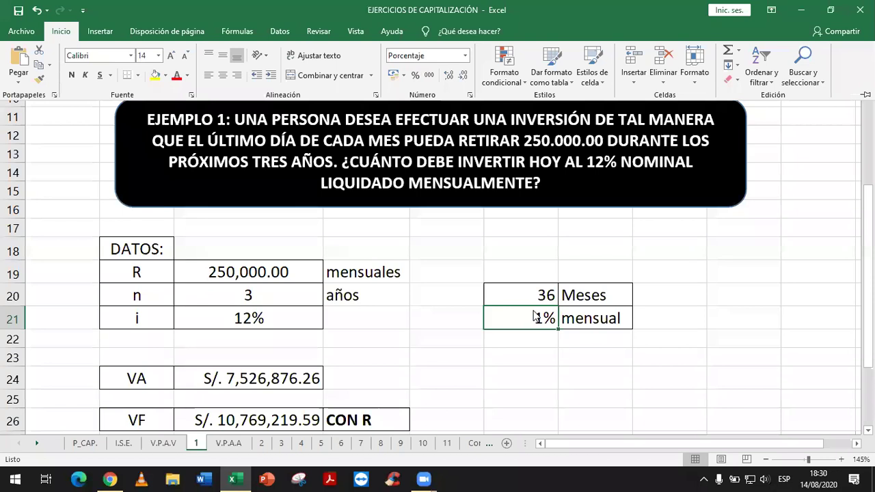
{"action": "scroll", "coordinate": [537, 309], "scroll_direction": "down", "scroll_amount": 1}
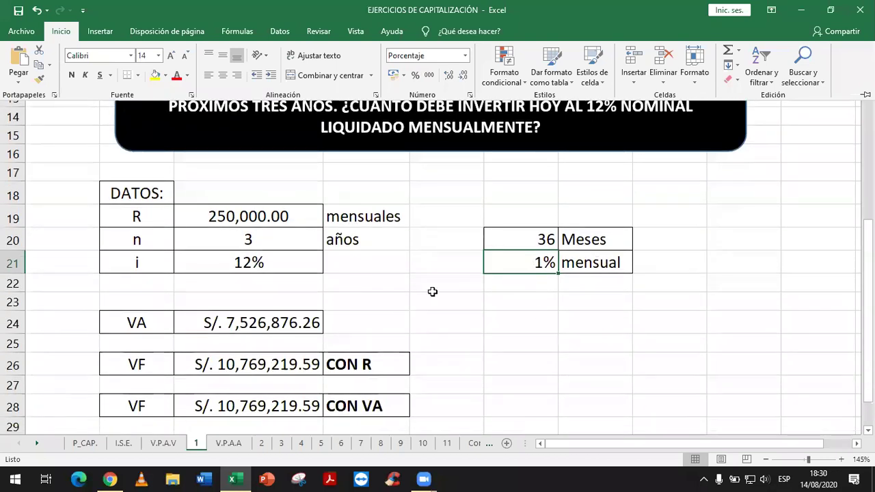
- Fill F20:F21 and C19 (36 months, monthly rate, payment) with yellow
{"action": "left_click", "coordinate": [530, 244]}
{"action": "key", "text": "ctrl+F1"}
{"action": "left_click_drag", "start_coordinate": [530, 244], "coordinate": [530, 262]}
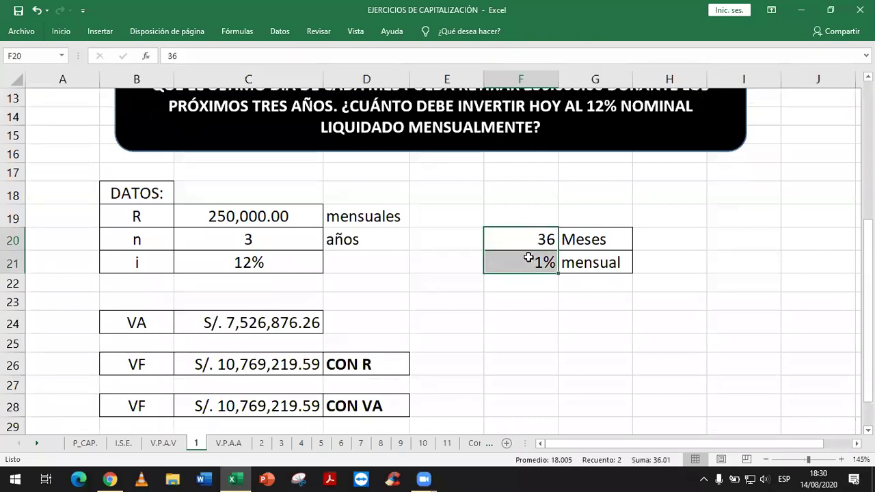
{"action": "left_click", "coordinate": [309, 223], "text": "ctrl"}
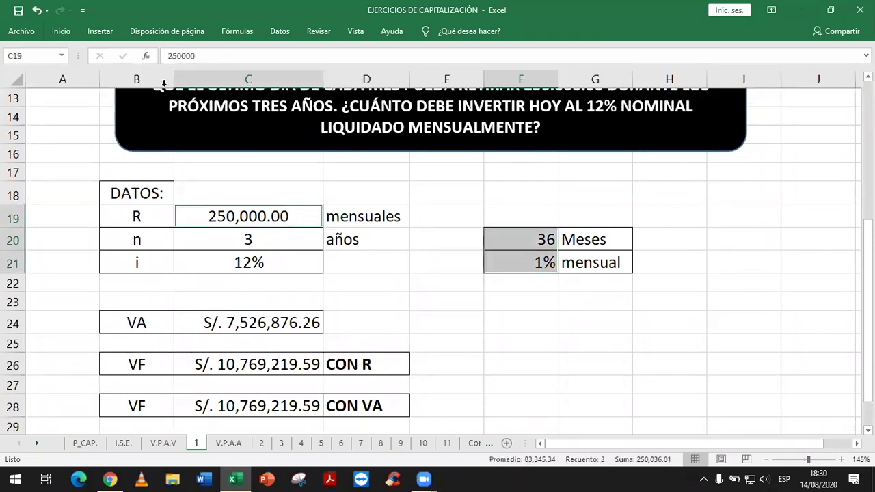
{"action": "left_click", "coordinate": [61, 32]}
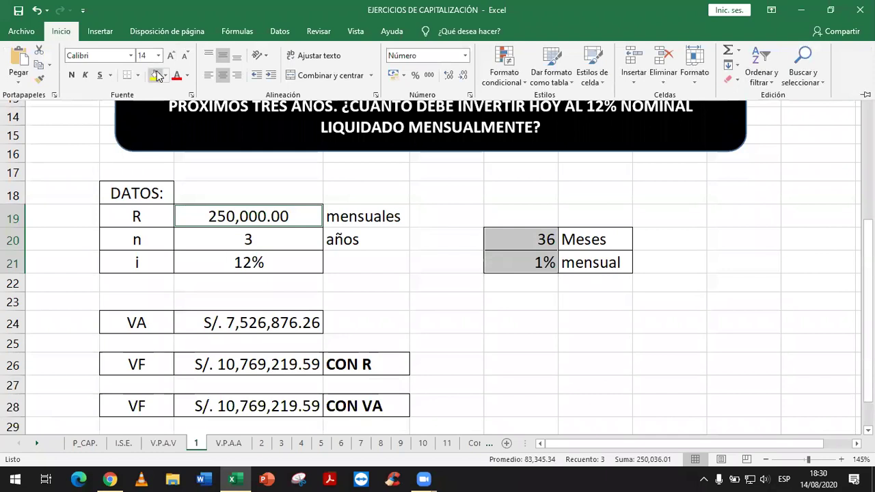
{"action": "left_click", "coordinate": [155, 75]}
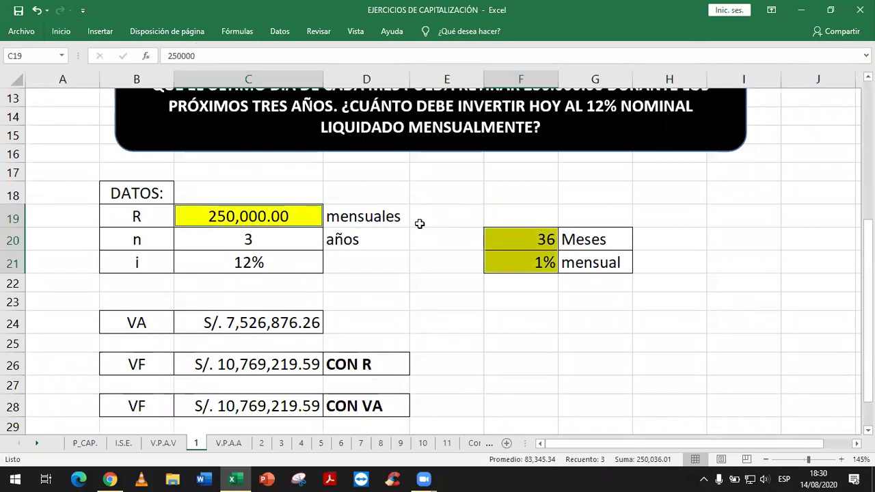
{"action": "left_click", "coordinate": [443, 216]}
{"action": "left_click", "coordinate": [278, 325]}
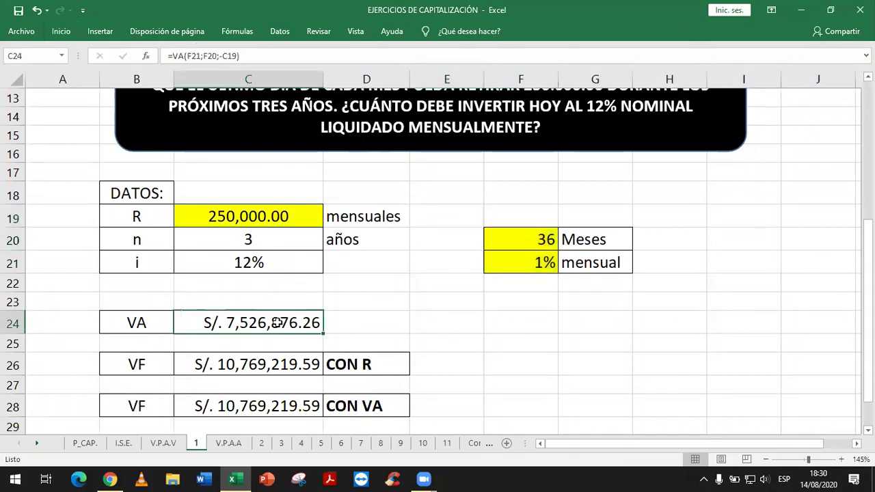
{"action": "double_click", "coordinate": [234, 324]}
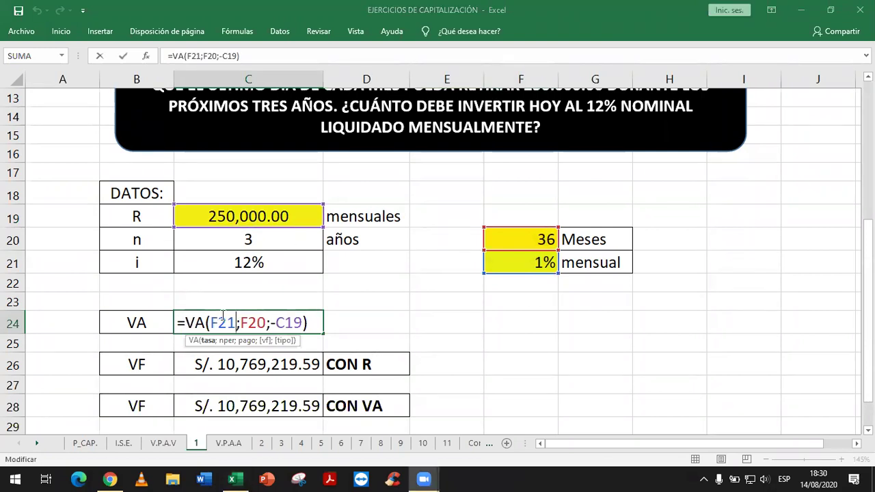
{"action": "left_click", "coordinate": [198, 321]}
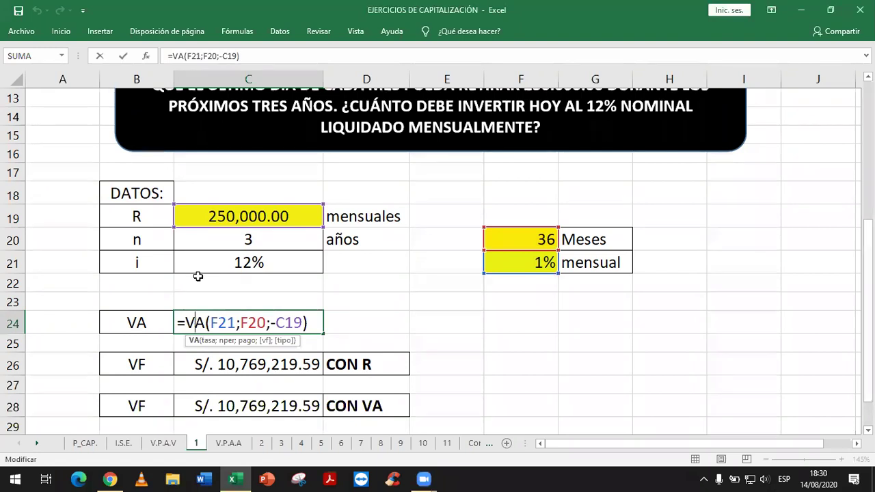
{"action": "left_click", "coordinate": [146, 56]}
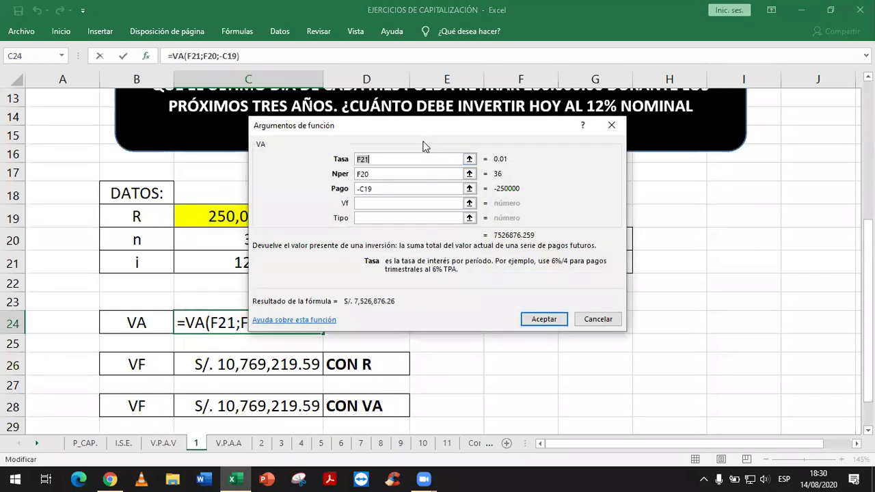
{"action": "left_click_drag", "start_coordinate": [424, 132], "coordinate": [606, 174]}
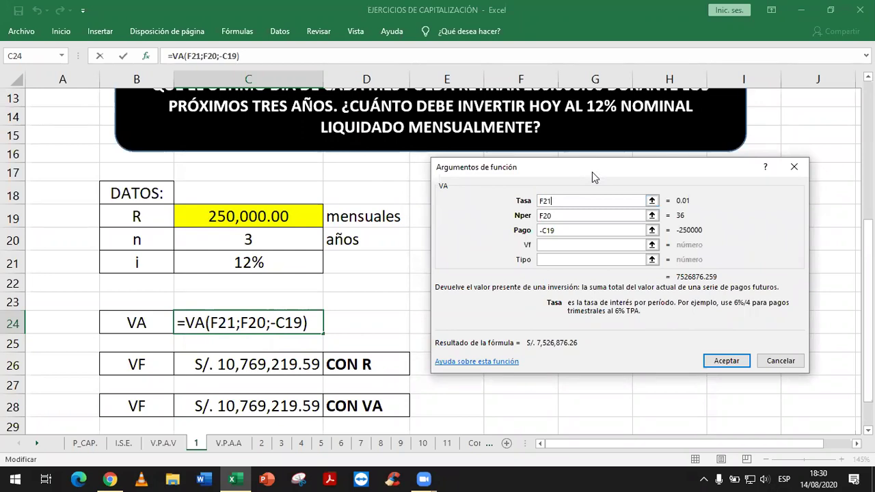
{"action": "left_click_drag", "start_coordinate": [592, 172], "coordinate": [722, 283]}
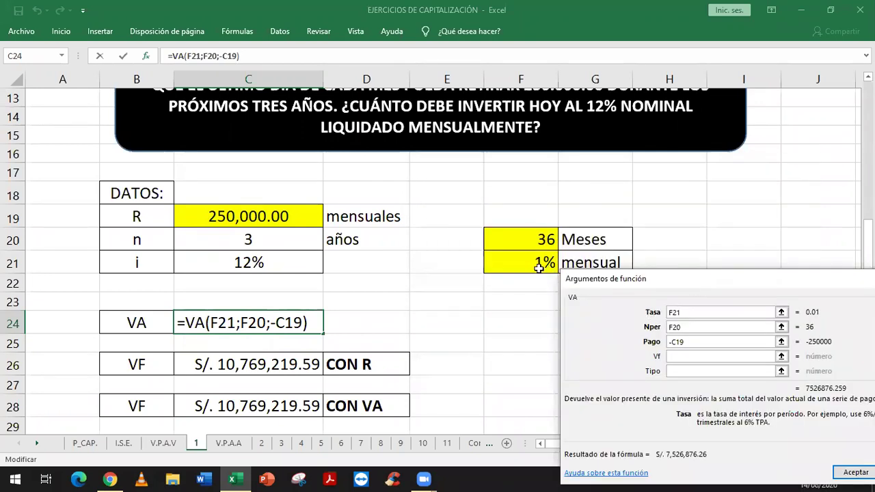
{"action": "left_click", "coordinate": [689, 328]}
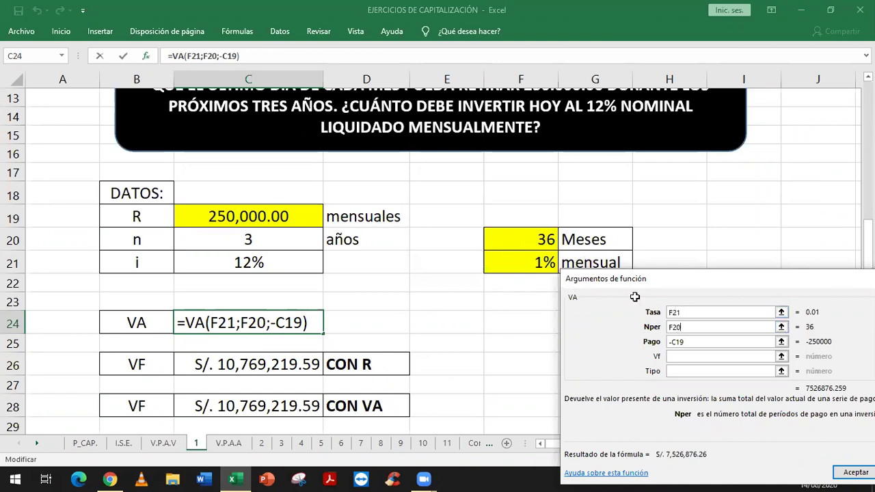
{"action": "left_click", "coordinate": [771, 342]}
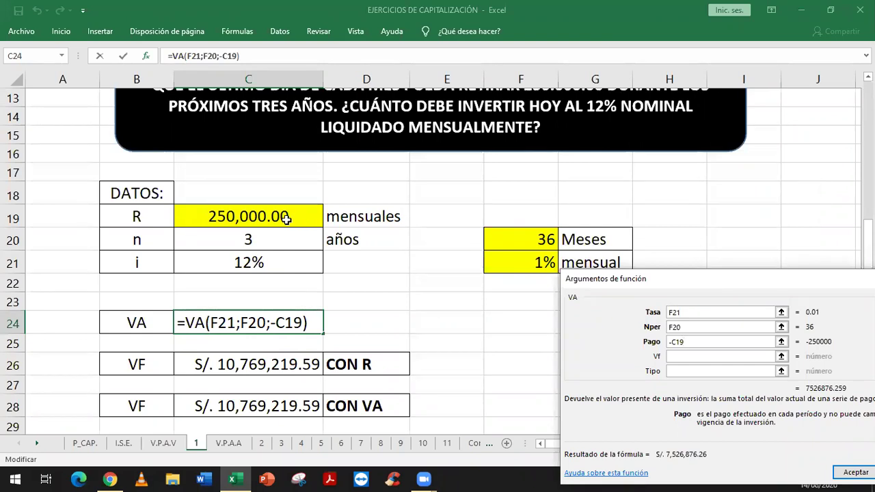
{"action": "left_click_drag", "start_coordinate": [701, 282], "coordinate": [674, 251]}
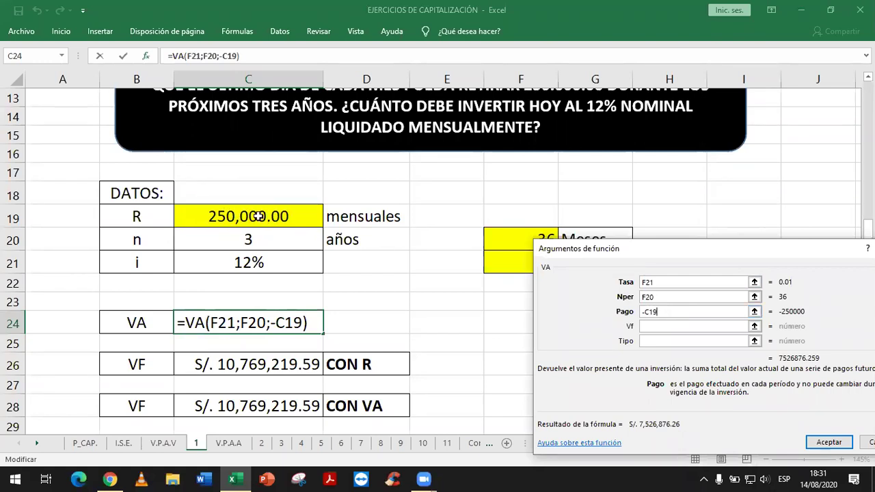
{"action": "left_click_drag", "start_coordinate": [659, 248], "coordinate": [527, 138]}
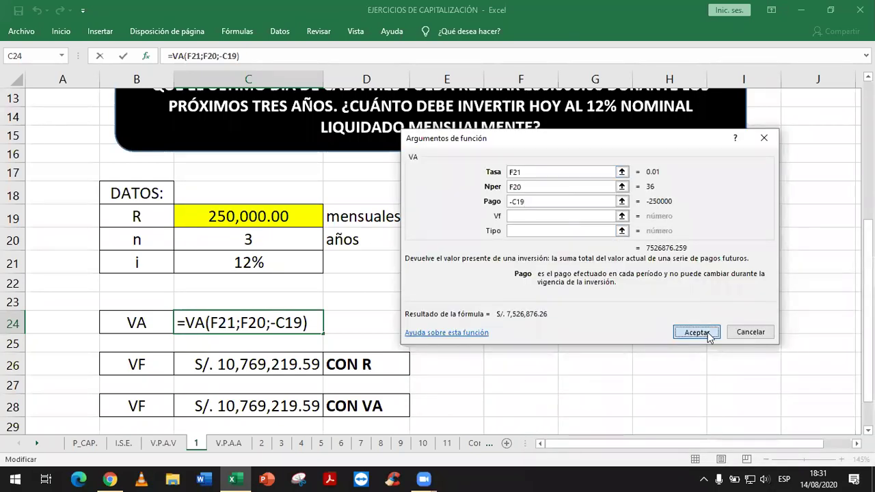
{"action": "left_click", "coordinate": [710, 335]}
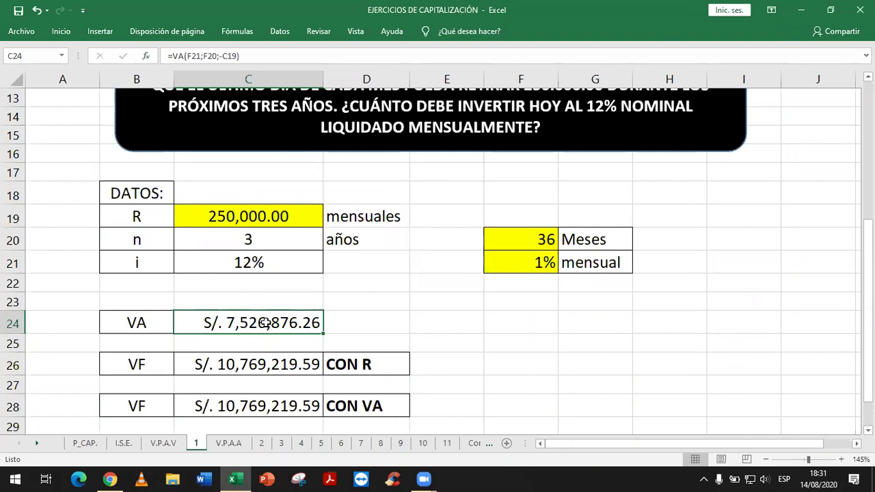
{"action": "left_click", "coordinate": [292, 213]}
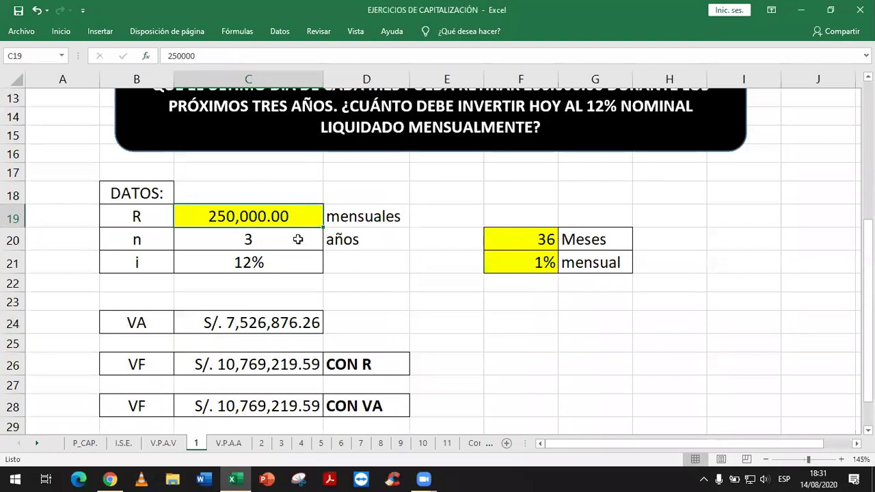
{"action": "left_click", "coordinate": [298, 239]}
{"action": "left_click", "coordinate": [530, 264]}
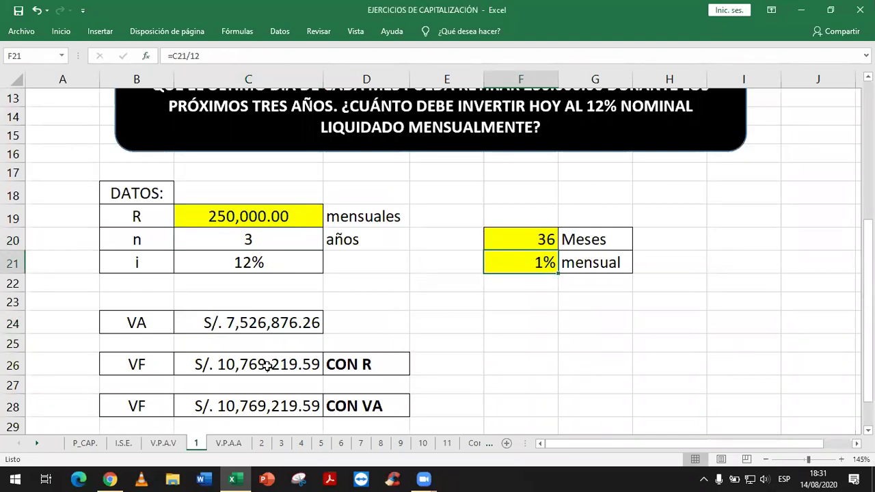
{"action": "left_click", "coordinate": [274, 215]}
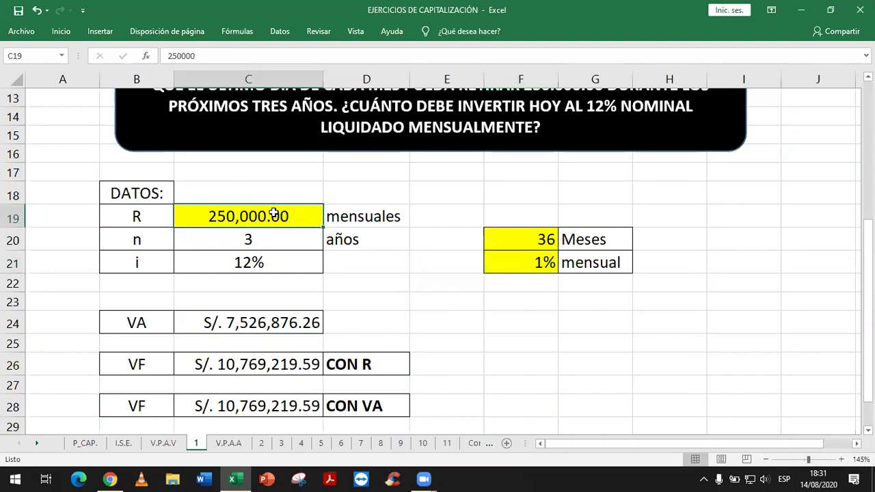
{"action": "left_click", "coordinate": [248, 363]}
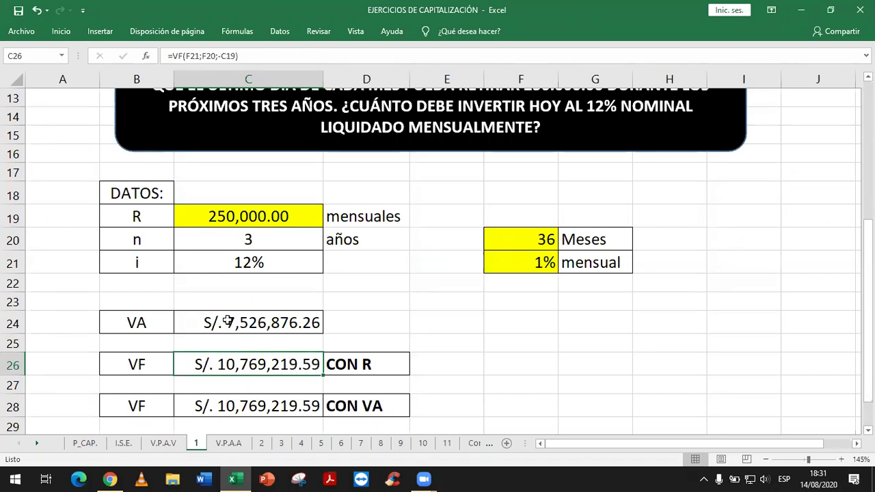
{"action": "scroll", "coordinate": [220, 324], "scroll_direction": "down", "scroll_amount": 1}
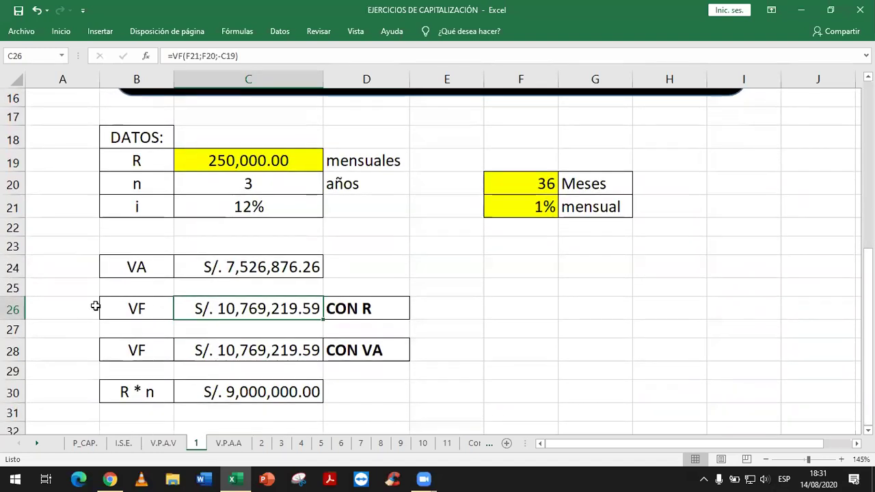
{"action": "scroll", "coordinate": [86, 305], "scroll_direction": "down", "scroll_amount": 1}
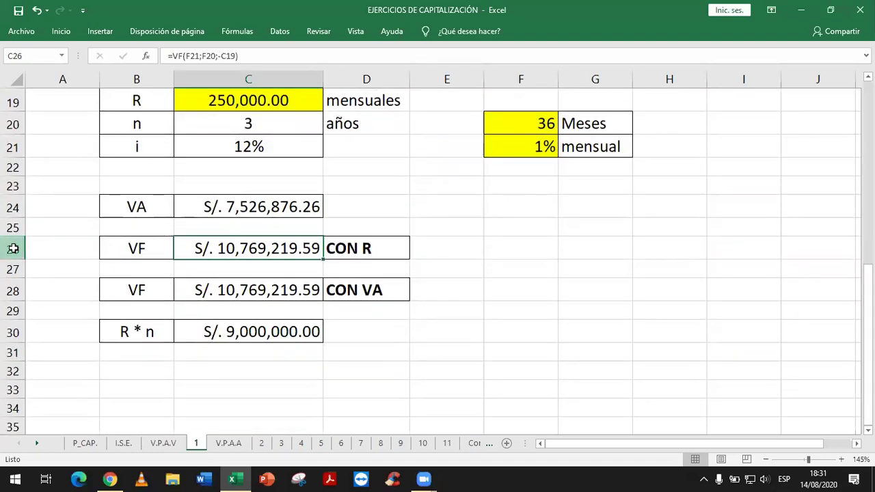
{"action": "left_click_drag", "start_coordinate": [13, 250], "coordinate": [9, 326]}
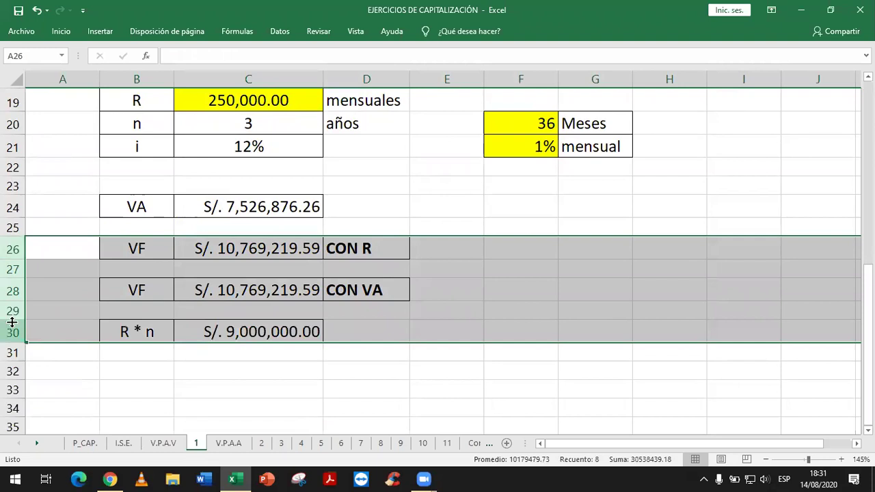
{"action": "left_click", "coordinate": [305, 248]}
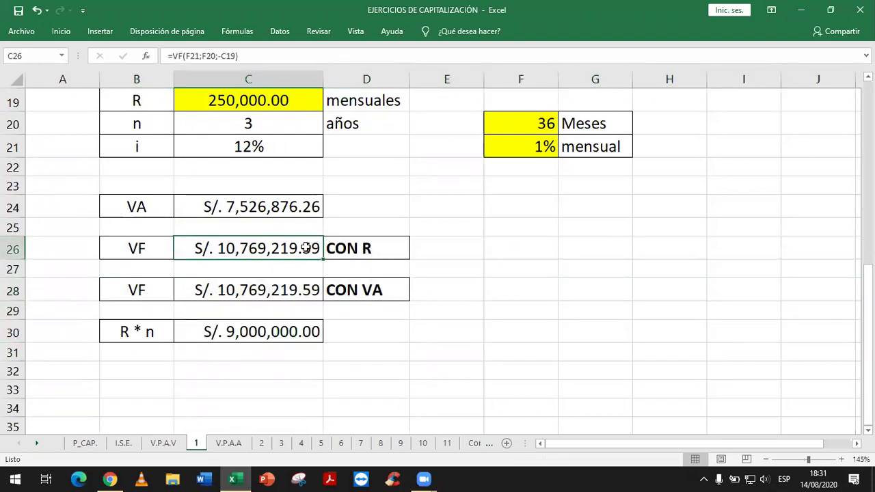
{"action": "scroll", "coordinate": [306, 248], "scroll_direction": "up", "scroll_amount": 1}
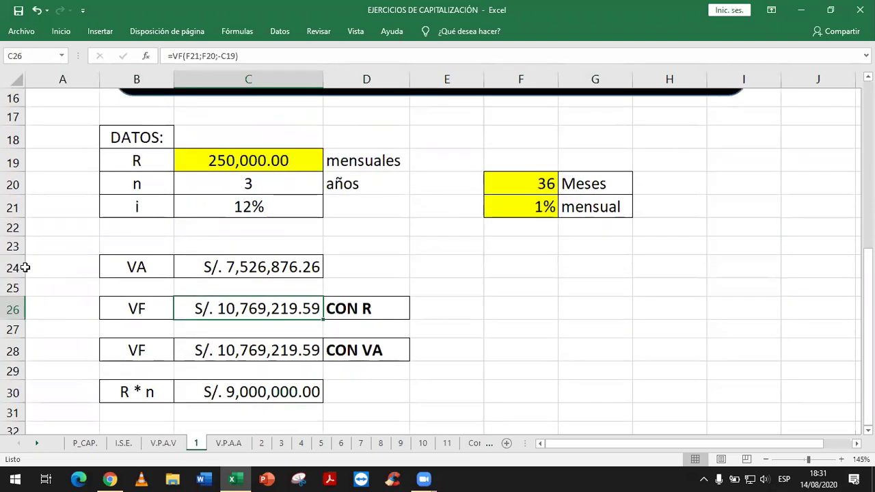
{"action": "left_click", "coordinate": [11, 267]}
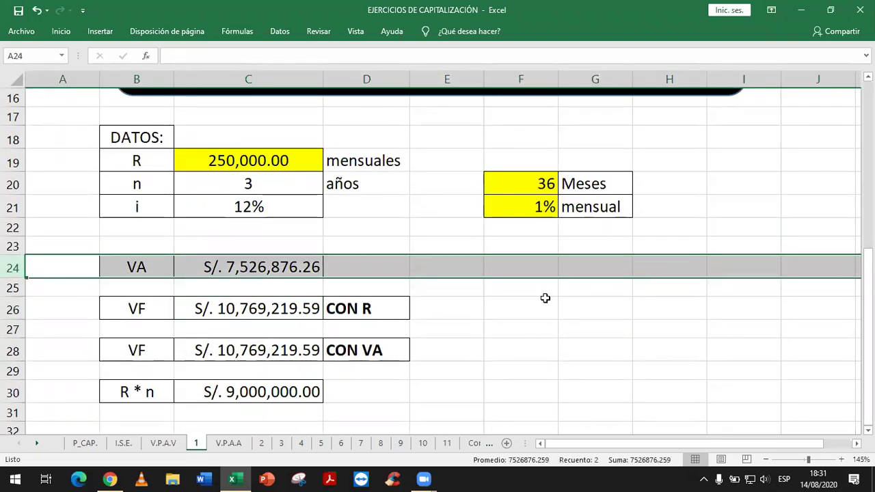
{"action": "left_click", "coordinate": [281, 310]}
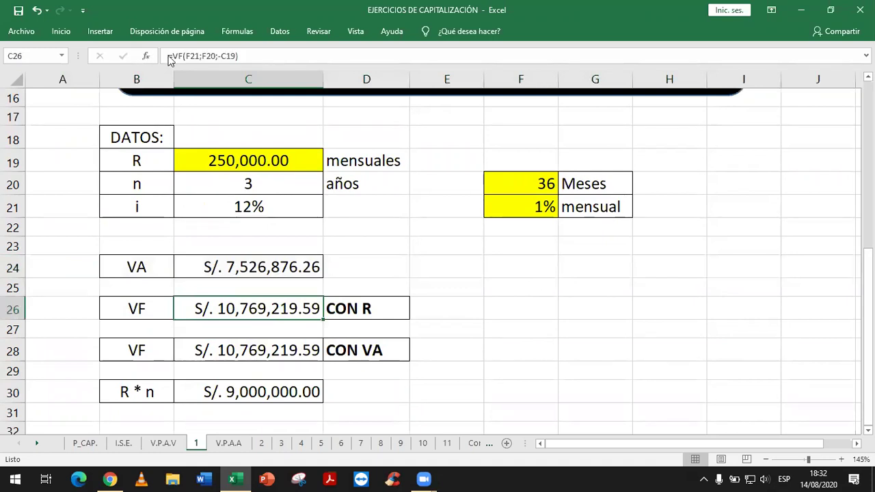
{"action": "left_click", "coordinate": [146, 56]}
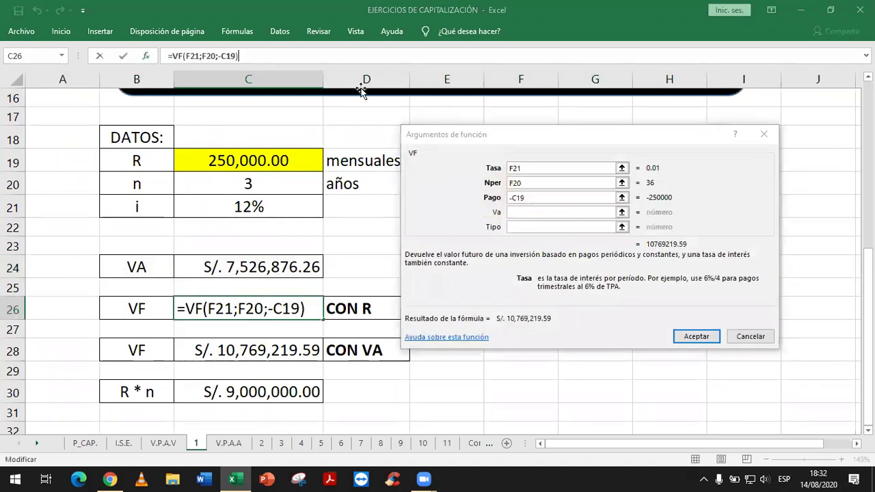
{"action": "left_click", "coordinate": [546, 168]}
{"action": "left_click_drag", "start_coordinate": [545, 139], "coordinate": [590, 257]}
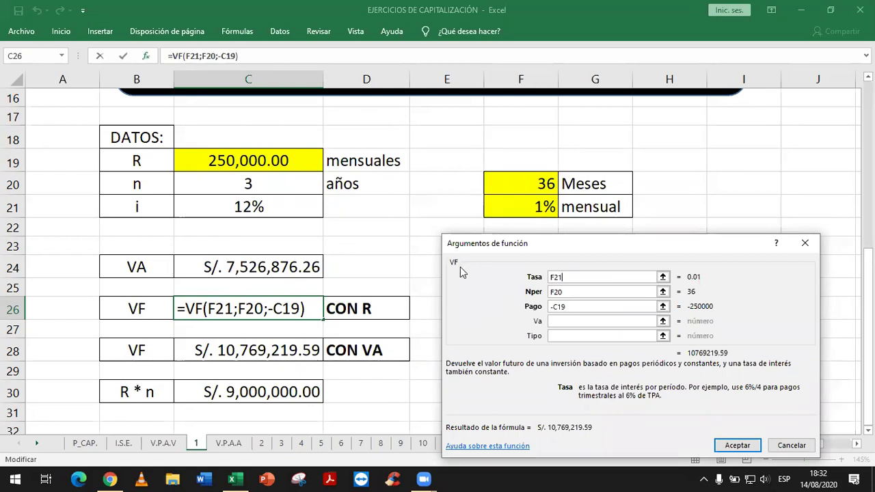
{"action": "left_click", "coordinate": [727, 443]}
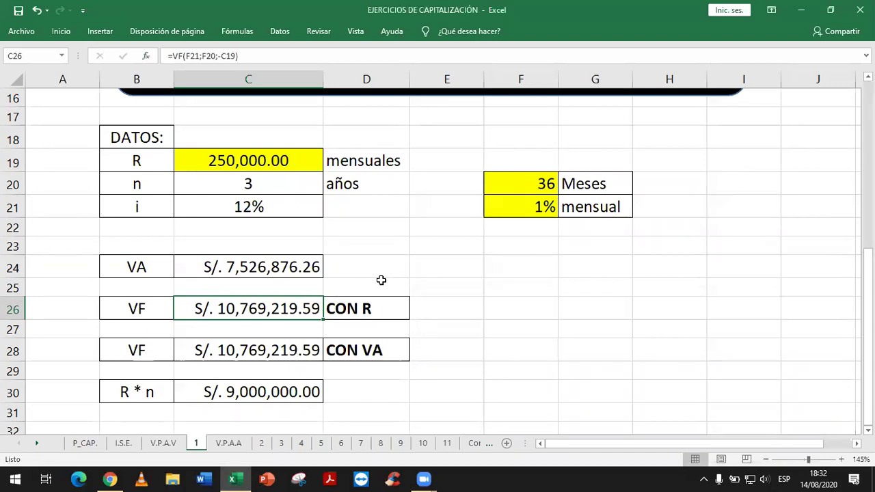
{"action": "scroll", "coordinate": [471, 336], "scroll_direction": "up", "scroll_amount": 1}
{"action": "scroll", "coordinate": [470, 337], "scroll_direction": "up", "scroll_amount": 2}
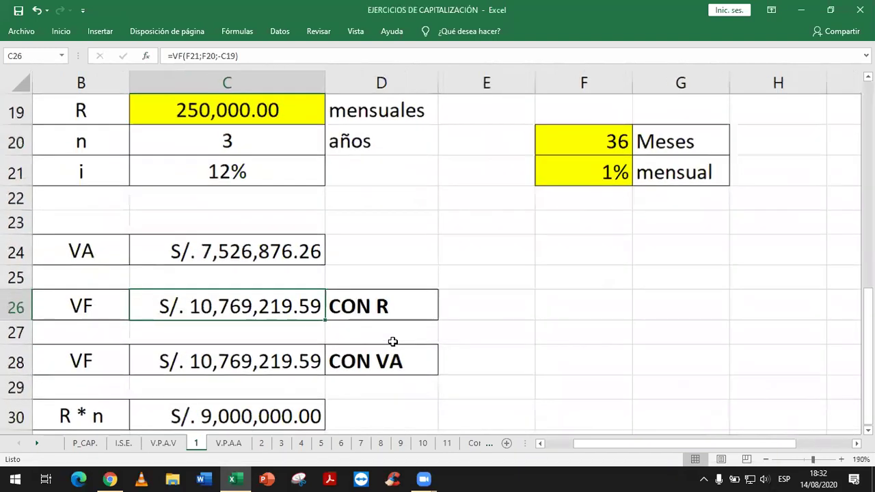
{"action": "scroll", "coordinate": [471, 337], "scroll_direction": "up", "scroll_amount": 1}
{"action": "left_click_drag", "start_coordinate": [641, 443], "coordinate": [585, 444]}
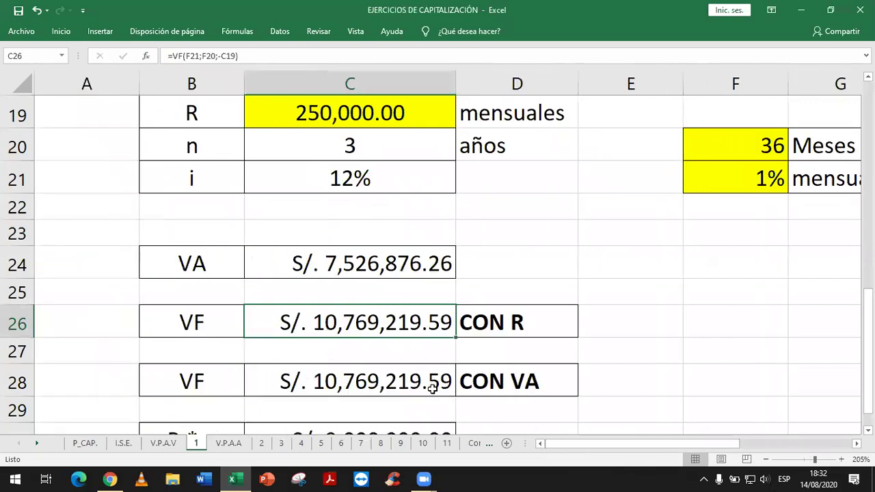
{"action": "scroll", "coordinate": [428, 388], "scroll_direction": "down", "scroll_amount": 1}
{"action": "scroll", "coordinate": [428, 387], "scroll_direction": "up", "scroll_amount": 1}
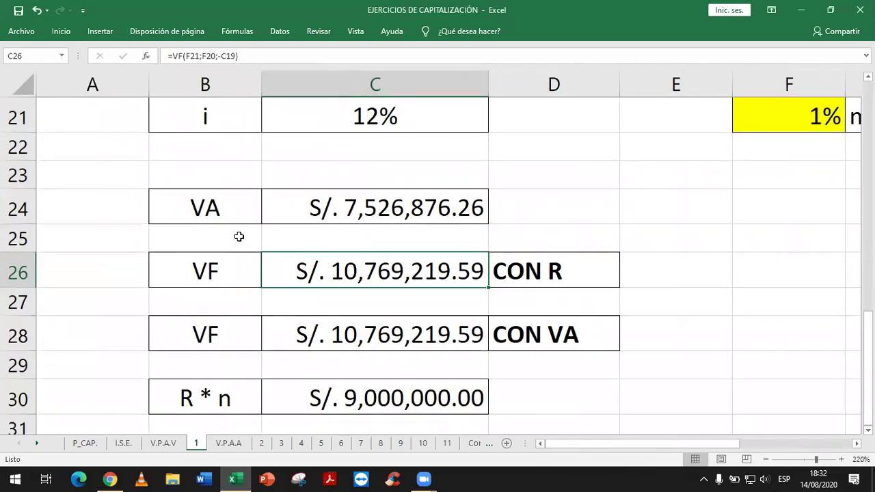
{"action": "left_click", "coordinate": [229, 212]}
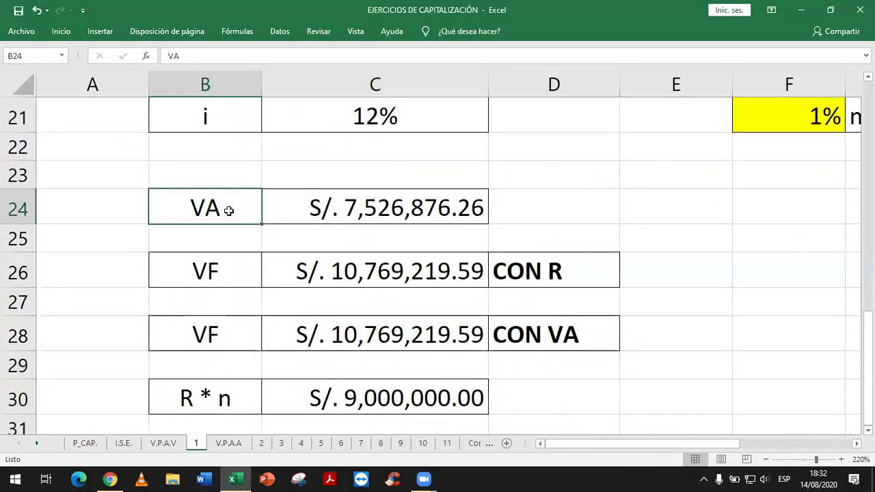
{"action": "left_click", "coordinate": [234, 268]}
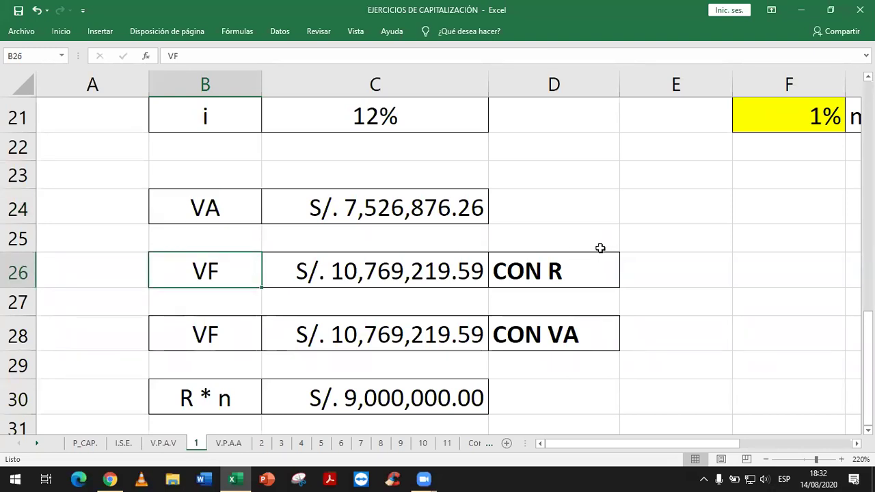
{"action": "left_click", "coordinate": [20, 11]}
{"action": "left_click", "coordinate": [614, 215]}
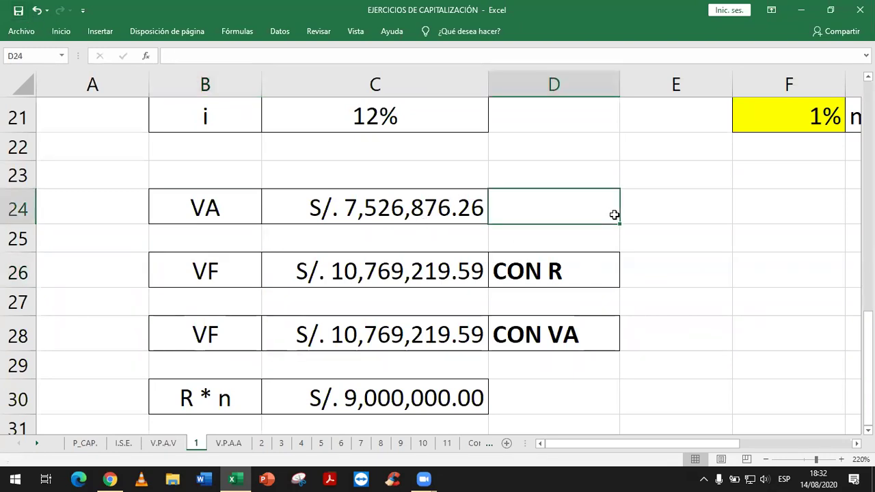
{"action": "left_click_drag", "start_coordinate": [166, 211], "coordinate": [559, 287]}
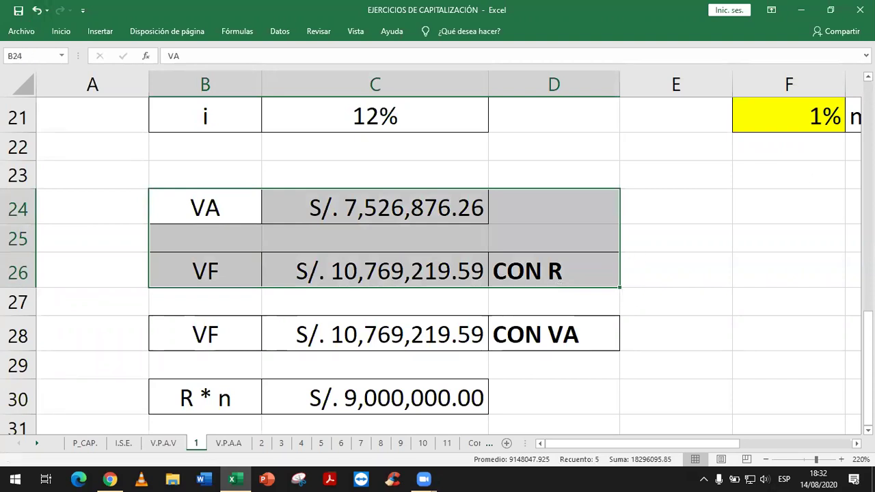
{"action": "scroll", "coordinate": [438, 253], "scroll_direction": "up", "scroll_amount": 1}
{"action": "scroll", "coordinate": [437, 253], "scroll_direction": "up", "scroll_amount": 1}
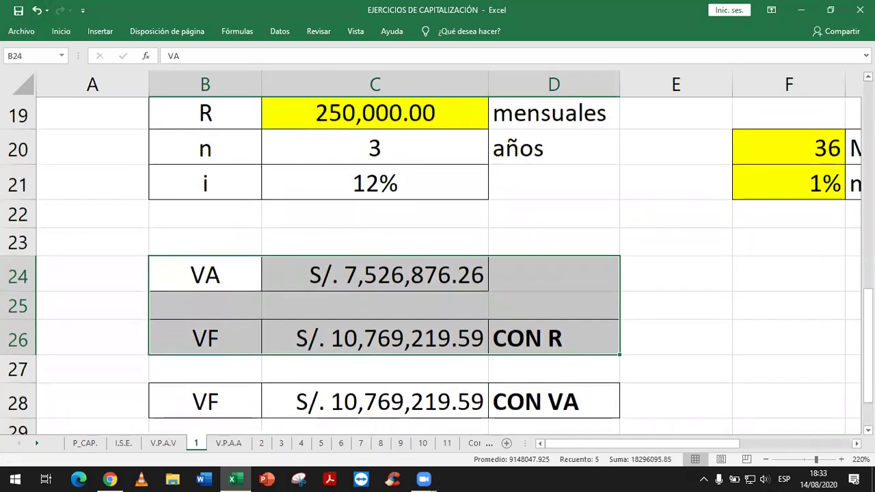
{"action": "scroll", "coordinate": [438, 266], "scroll_direction": "up", "scroll_amount": 1}
{"action": "scroll", "coordinate": [438, 267], "scroll_direction": "up", "scroll_amount": 1}
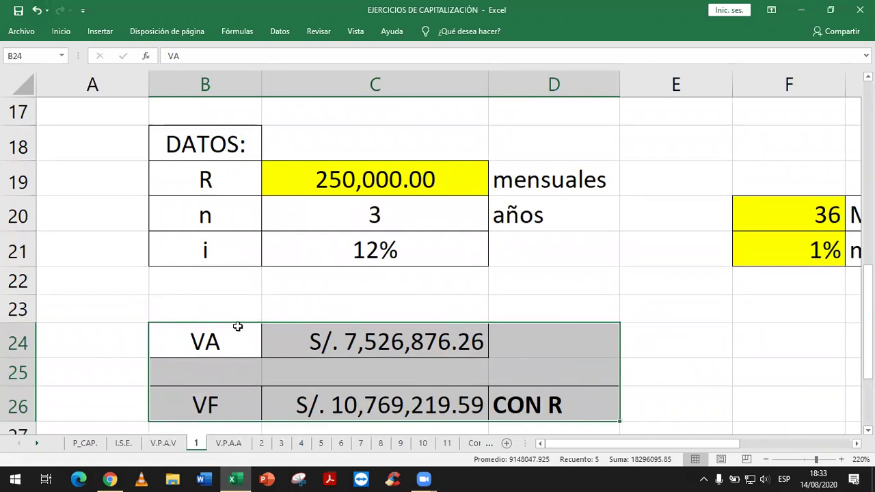
{"action": "left_click", "coordinate": [642, 374]}
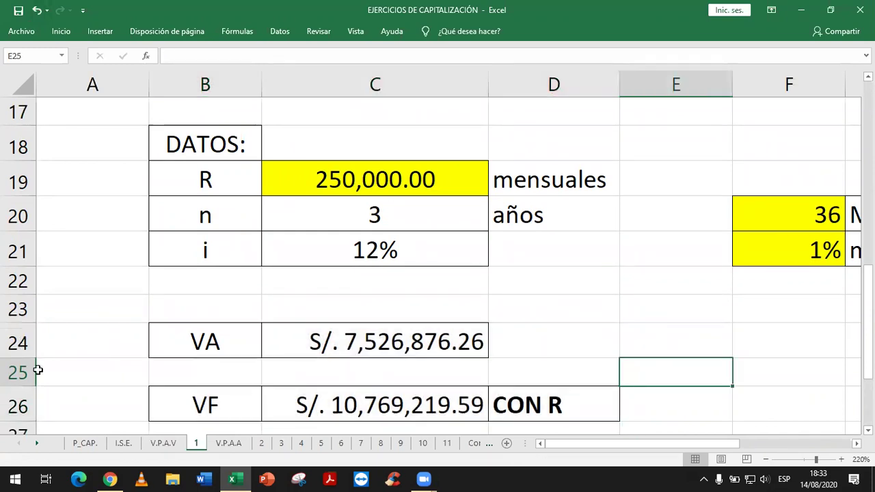
- Insert blank rows at row 25, pushing the VF section down
{"action": "left_click", "coordinate": [13, 373]}
{"action": "key", "text": "ctrl+plus"}
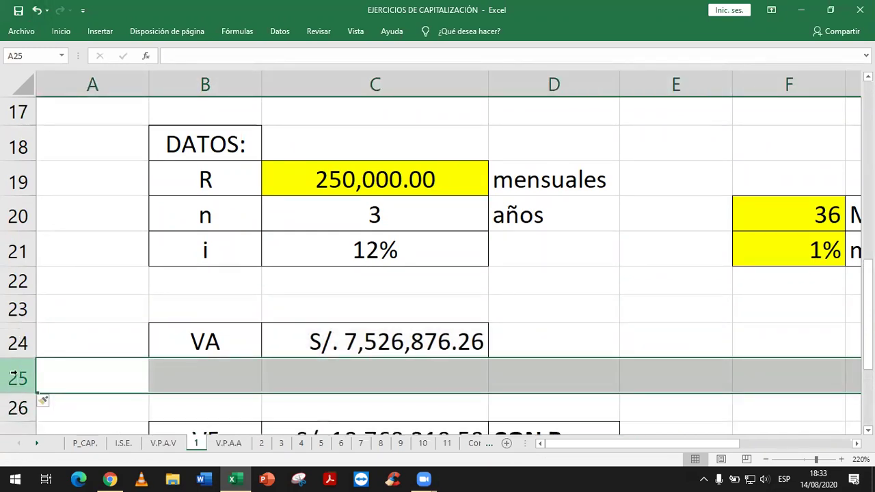
{"action": "scroll", "coordinate": [184, 397], "scroll_direction": "down", "scroll_amount": 1}
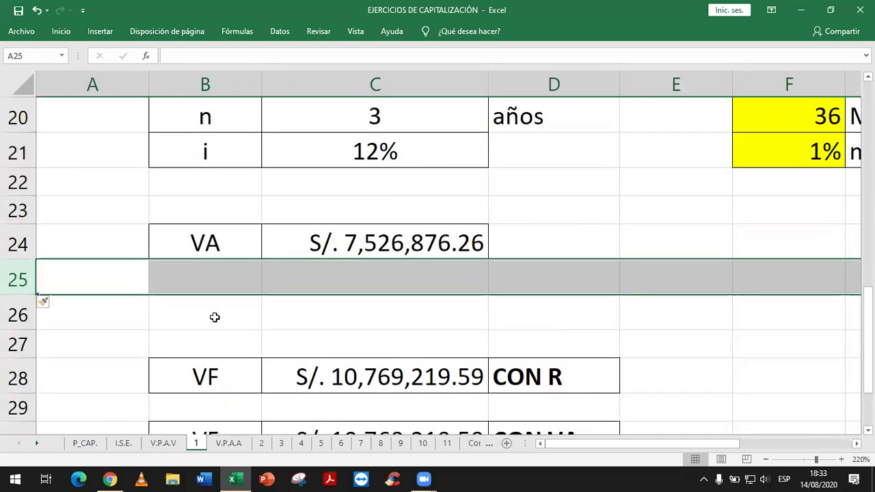
- Copy the VA row's boxed format from B24:C24 onto B26:C26 with Format Painter
{"action": "left_click_drag", "start_coordinate": [215, 314], "coordinate": [371, 310]}
{"action": "left_click_drag", "start_coordinate": [236, 245], "coordinate": [437, 244]}
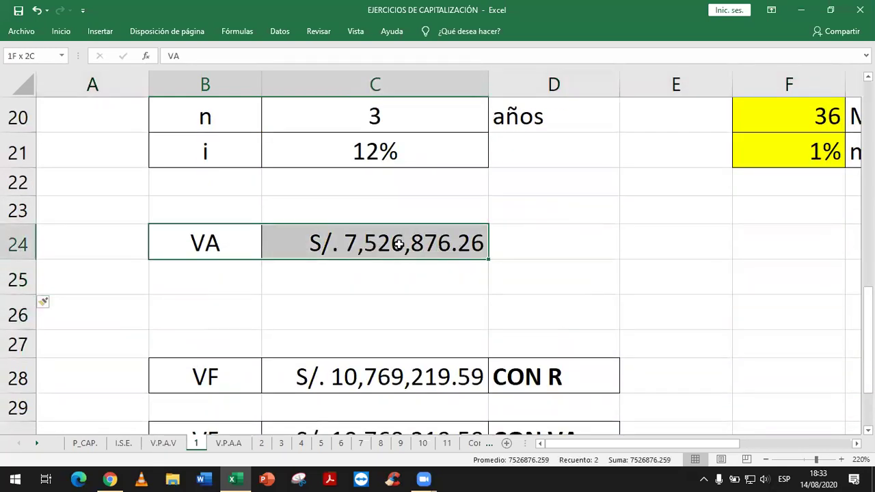
{"action": "left_click_drag", "start_coordinate": [219, 243], "coordinate": [433, 244]}
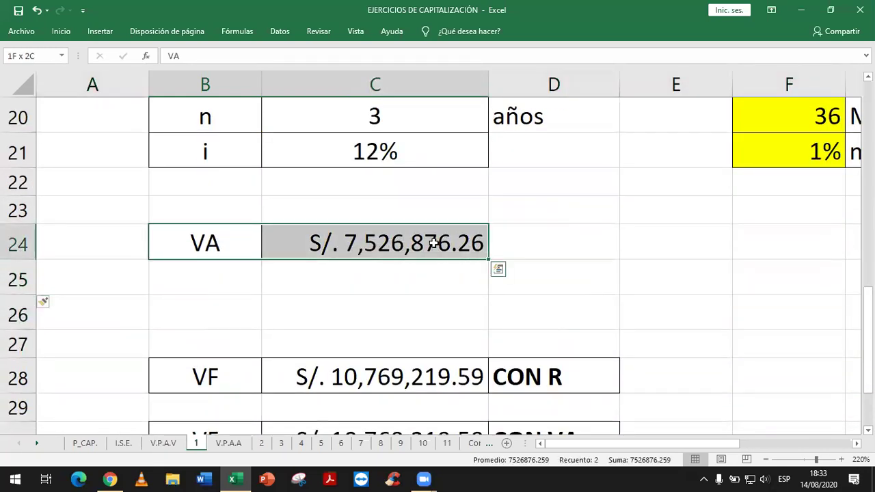
{"action": "left_click", "coordinate": [61, 33]}
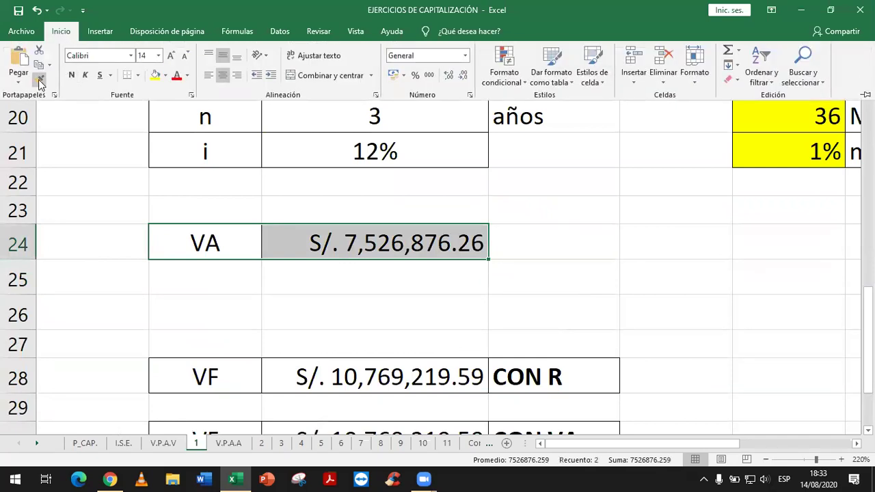
{"action": "left_click", "coordinate": [39, 82]}
{"action": "left_click_drag", "start_coordinate": [182, 315], "coordinate": [377, 315]}
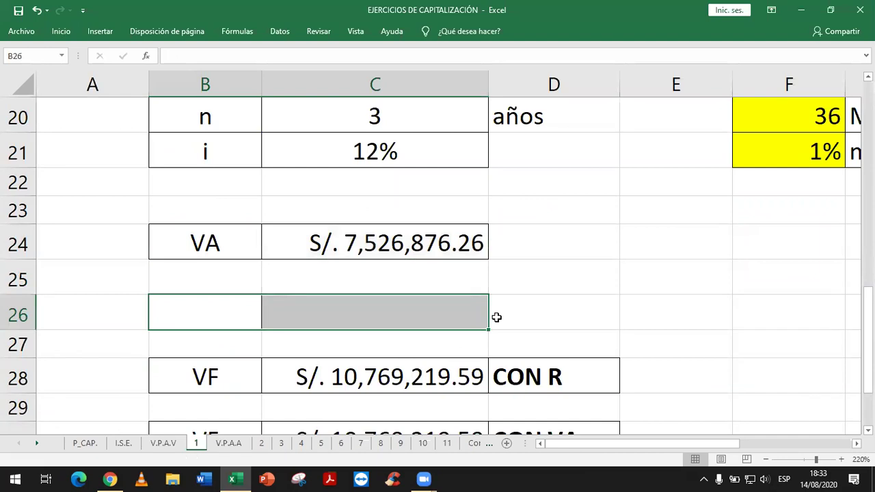
{"action": "left_click", "coordinate": [602, 292]}
{"action": "left_click", "coordinate": [196, 310]}
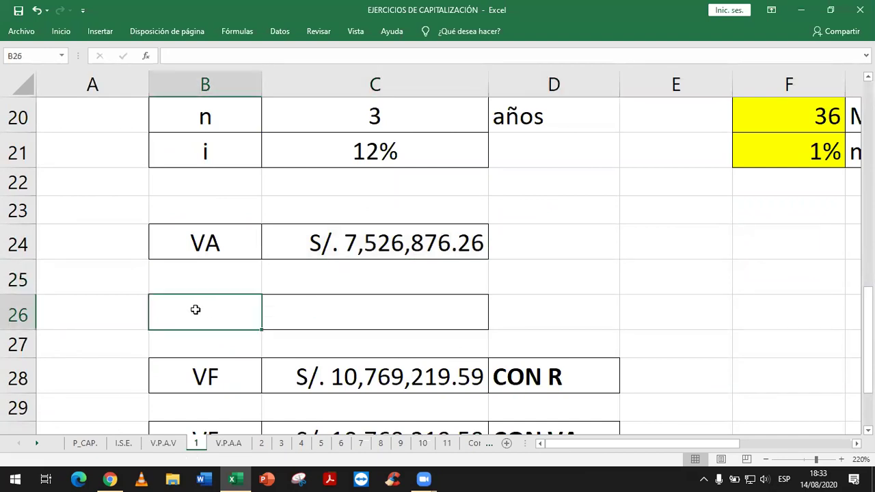
{"action": "type", "text": "intere"}
{"action": "key", "text": "BackSpace"}
{"action": "key", "text": "BackSpace"}
{"action": "key", "text": "BackSpace"}
{"action": "key", "text": "BackSpace"}
{"action": "key", "text": "BackSpace"}
{"action": "type", "text": "INT."}
{"action": "key", "text": "Tab"}
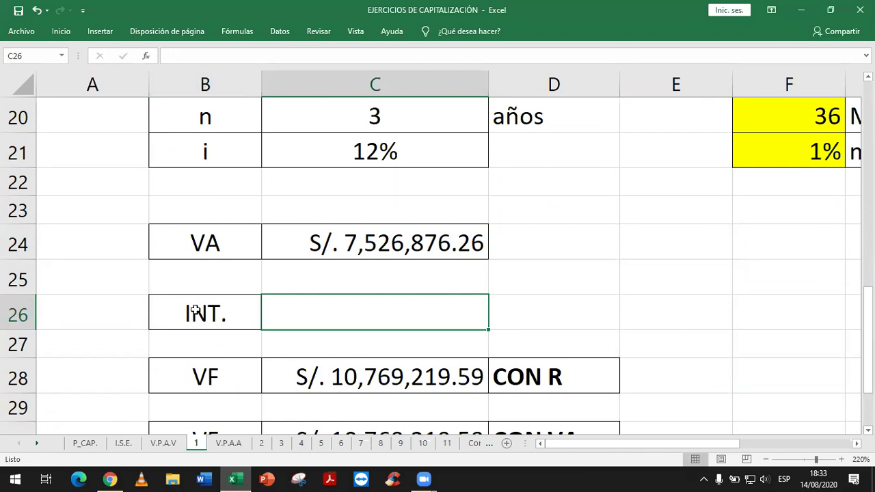
{"action": "type", "text": "="}
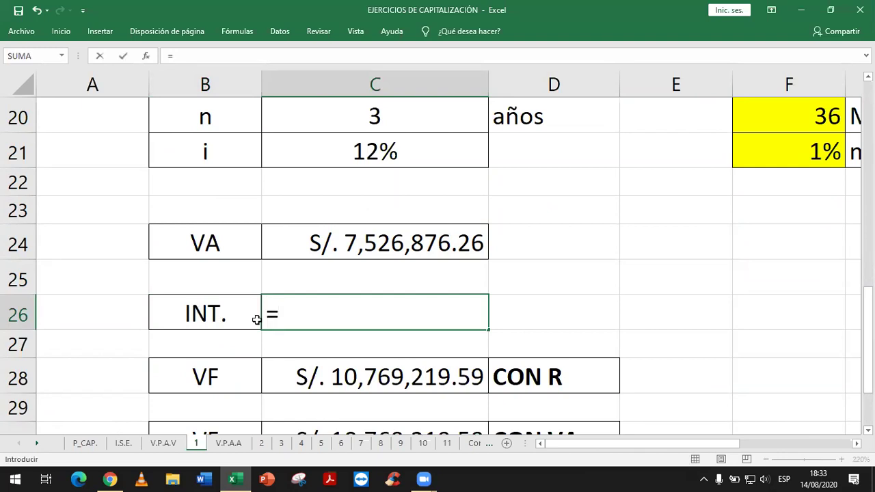
{"action": "left_click", "coordinate": [378, 365]}
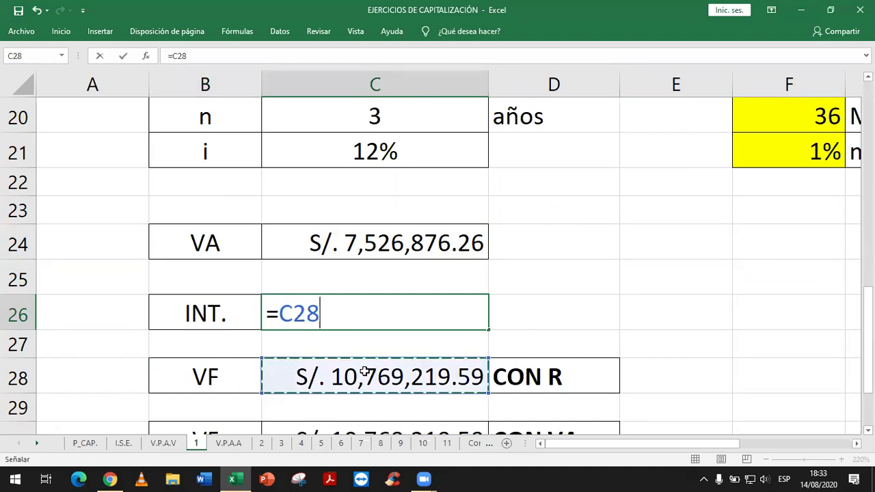
{"action": "type", "text": "-"}
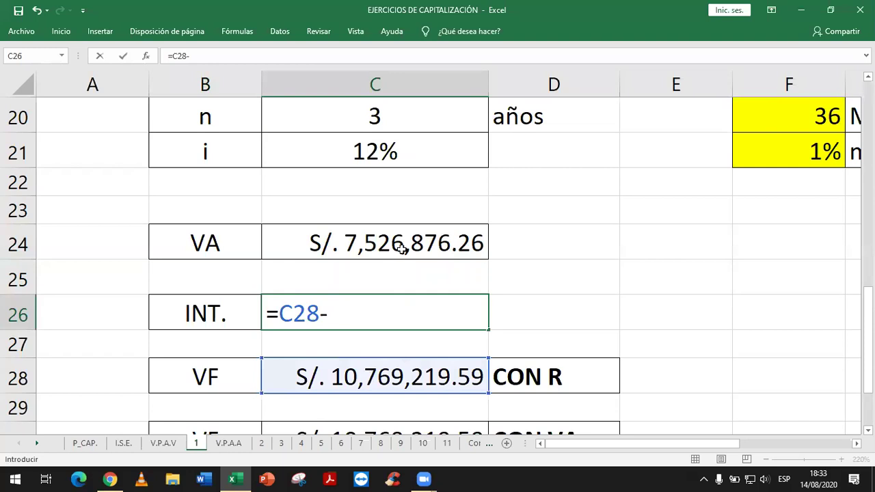
{"action": "left_click", "coordinate": [401, 246]}
{"action": "key", "text": "Return"}
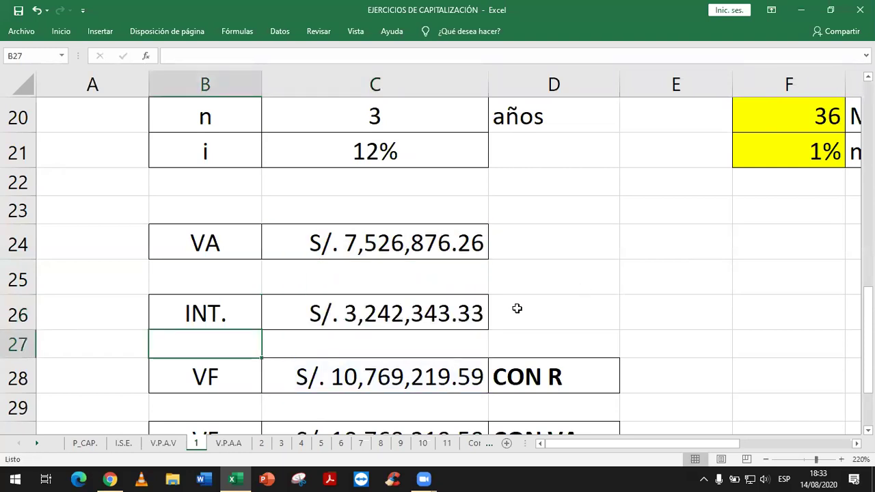
{"action": "left_click", "coordinate": [18, 381]}
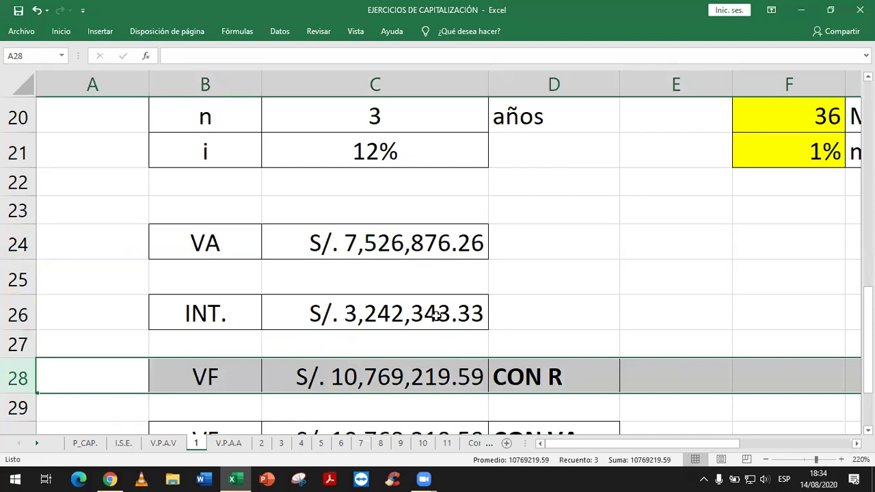
- Check the interest formula in C26 and scroll down to the VF results
{"action": "left_click", "coordinate": [436, 313]}
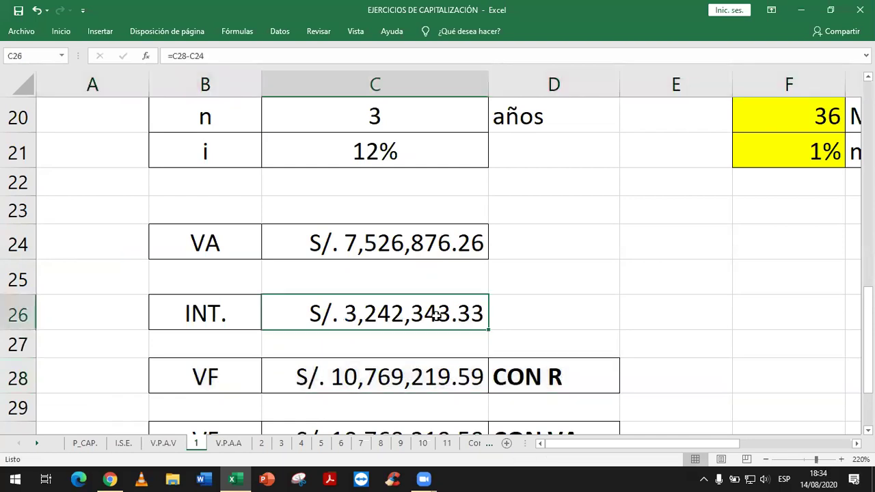
{"action": "scroll", "coordinate": [436, 314], "scroll_direction": "down", "scroll_amount": 2}
{"action": "left_click", "coordinate": [534, 307]}
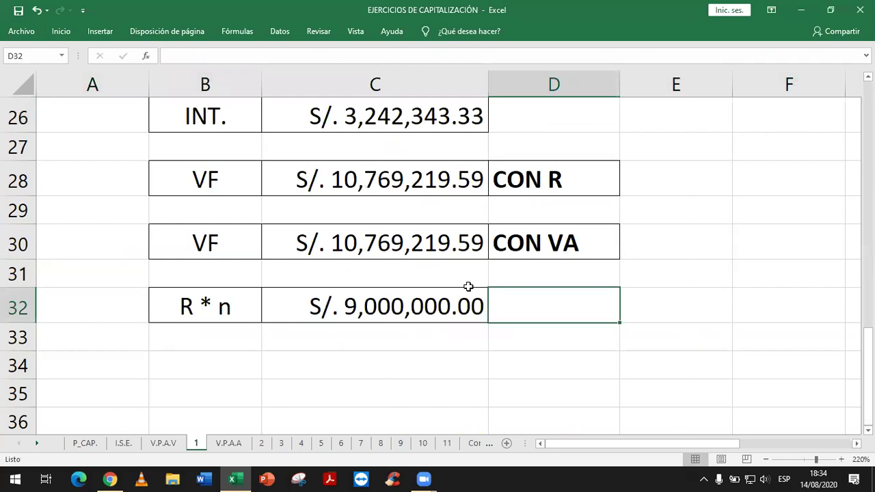
{"action": "scroll", "coordinate": [468, 286], "scroll_direction": "down", "scroll_amount": 1}
{"action": "scroll", "coordinate": [464, 294], "scroll_direction": "down", "scroll_amount": 1}
{"action": "scroll", "coordinate": [464, 297], "scroll_direction": "down", "scroll_amount": 1}
{"action": "scroll", "coordinate": [464, 301], "scroll_direction": "down", "scroll_amount": 1}
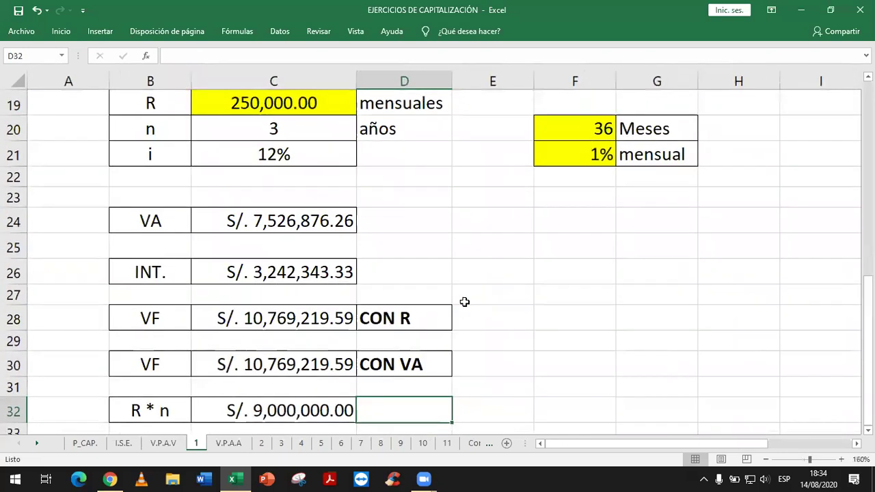
{"action": "scroll", "coordinate": [428, 332], "scroll_direction": "down", "scroll_amount": 1}
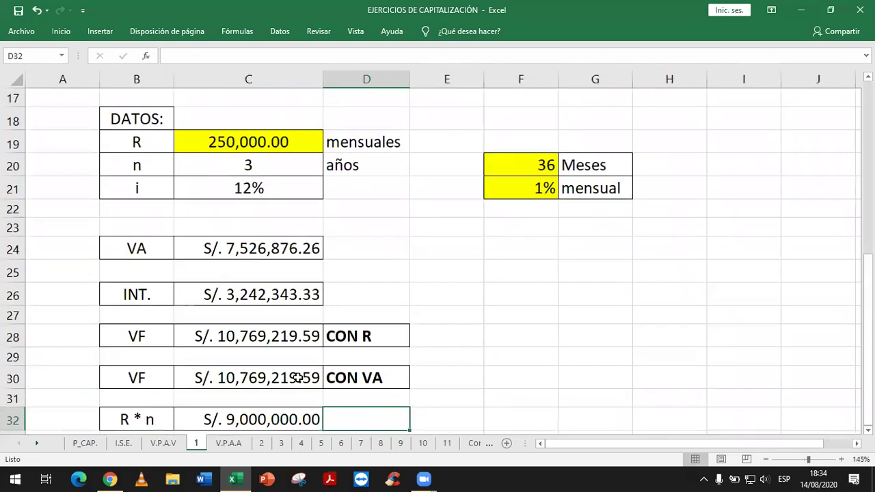
- Compare C30's VF formula with C24's VA formula and open the VF function arguments
{"action": "left_click", "coordinate": [278, 385]}
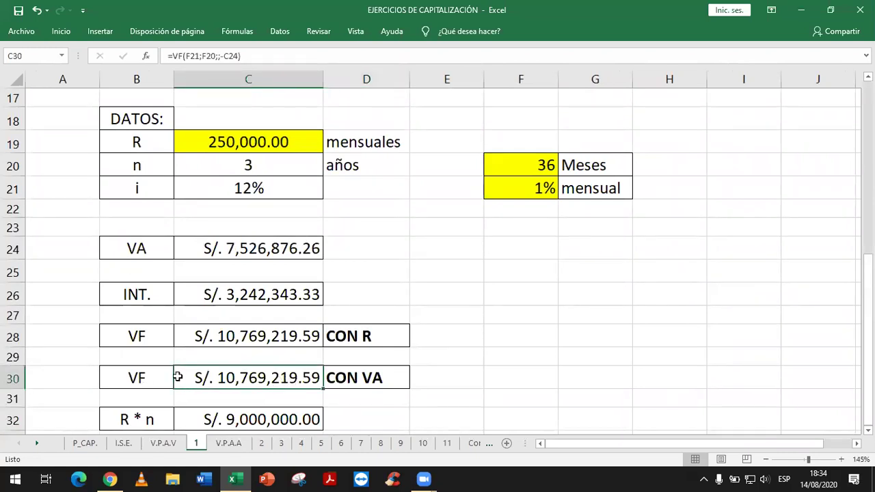
{"action": "left_click", "coordinate": [267, 252]}
{"action": "left_click", "coordinate": [306, 386]}
{"action": "left_click", "coordinate": [145, 57]}
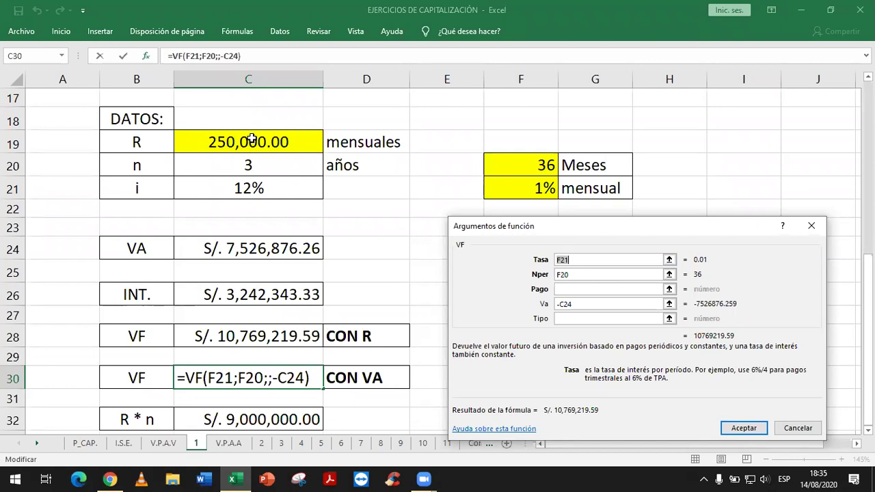
- Nudge the VF arguments dialog upward, then accept it with Aceptar
{"action": "left_click", "coordinate": [617, 239]}
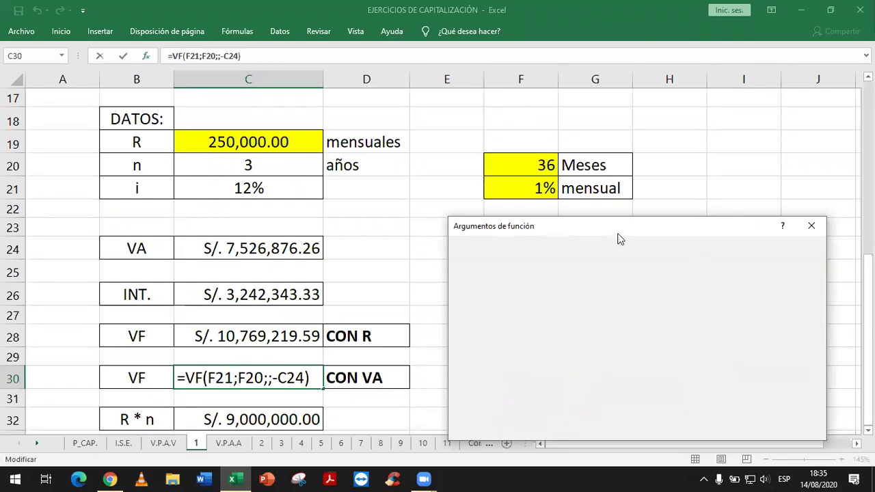
{"action": "left_click_drag", "start_coordinate": [620, 239], "coordinate": [619, 222]}
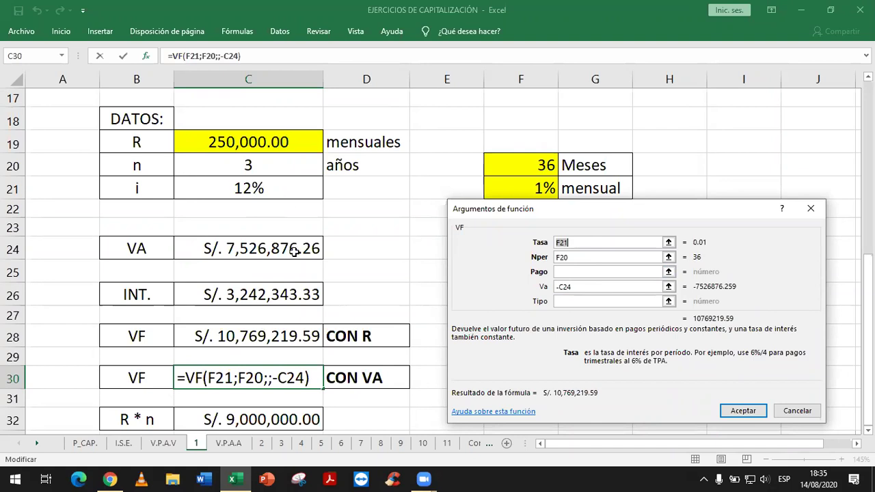
{"action": "left_click", "coordinate": [756, 413]}
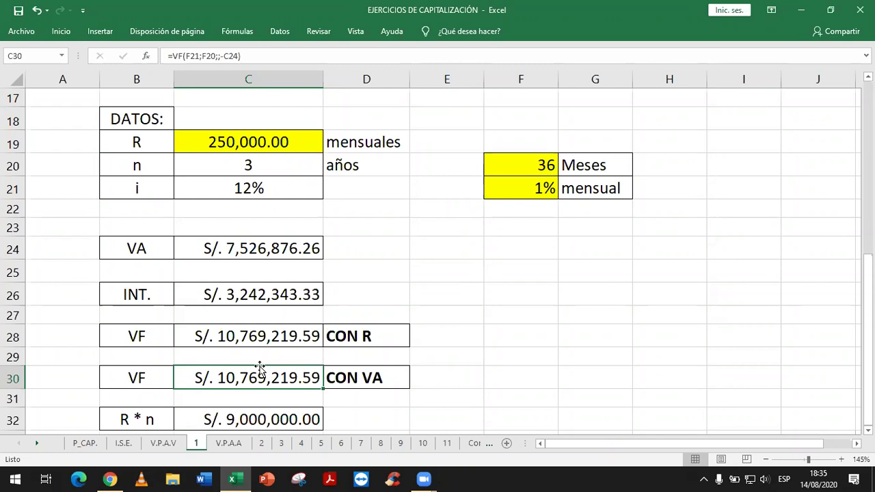
- Recommit =C19*F20 in C32 and compare it with the 250,000 payment in C19
{"action": "left_click", "coordinate": [262, 423]}
{"action": "double_click", "coordinate": [263, 423]}
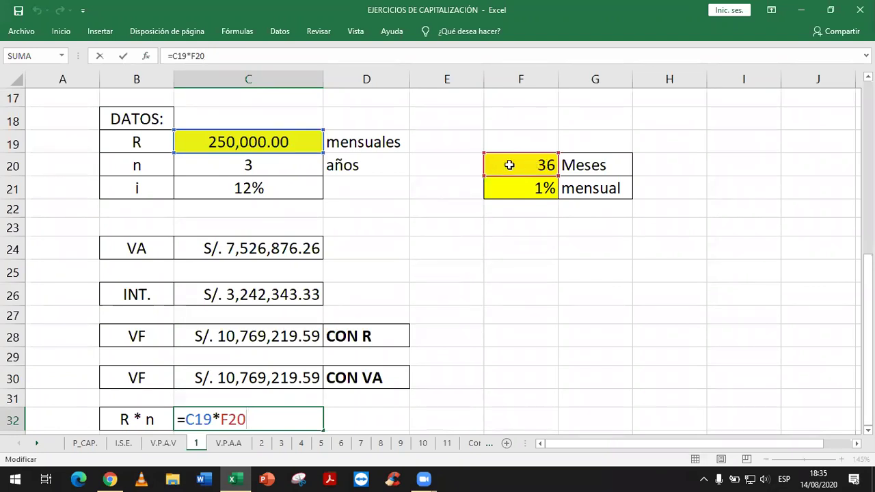
{"action": "key", "text": "Return"}
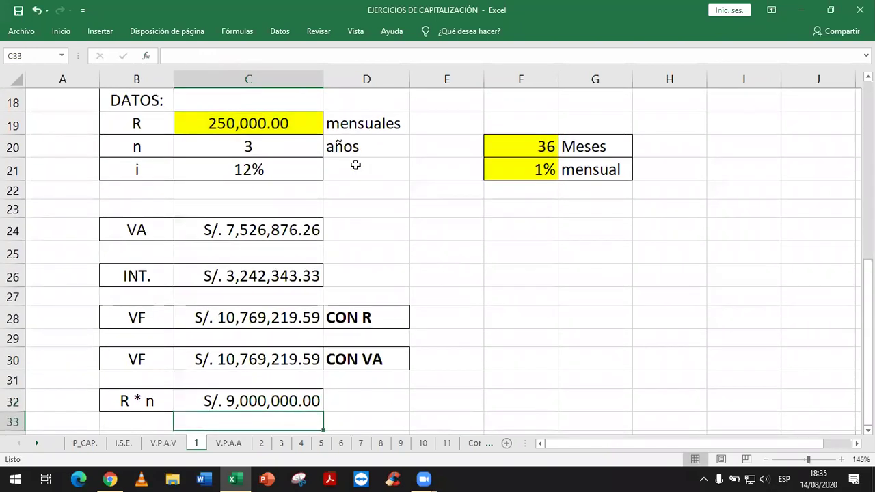
{"action": "left_click", "coordinate": [306, 395]}
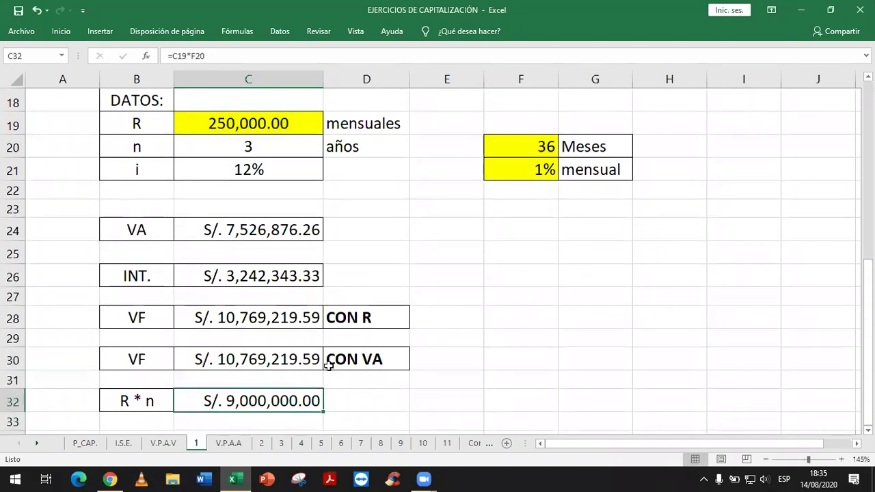
{"action": "left_click", "coordinate": [275, 115]}
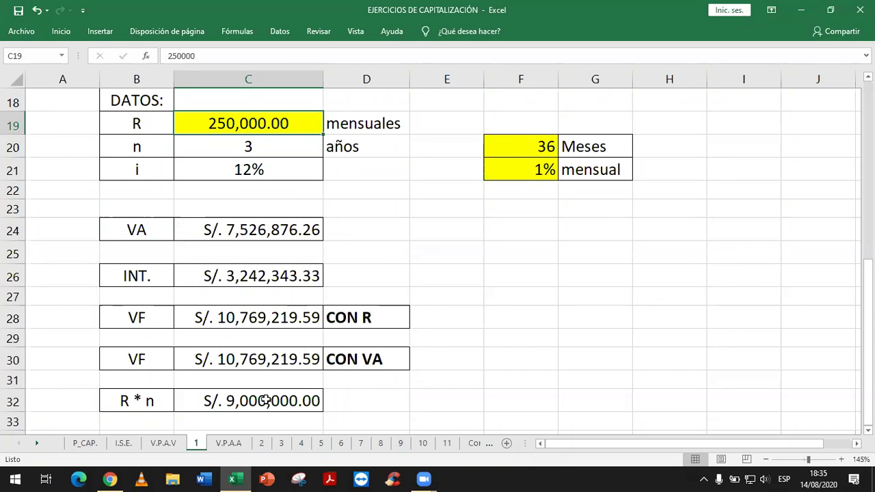
{"action": "left_click", "coordinate": [265, 401]}
{"action": "left_click", "coordinate": [279, 128]}
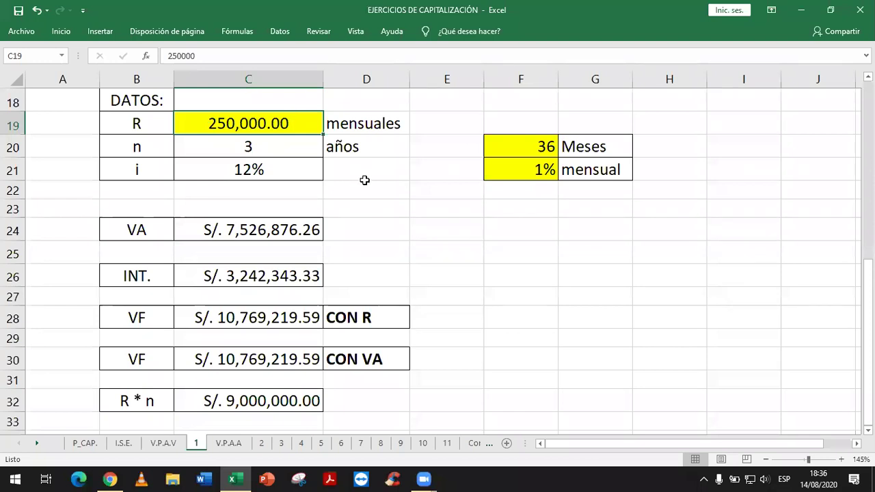
{"action": "scroll", "coordinate": [838, 266], "scroll_direction": "up", "scroll_amount": 5}
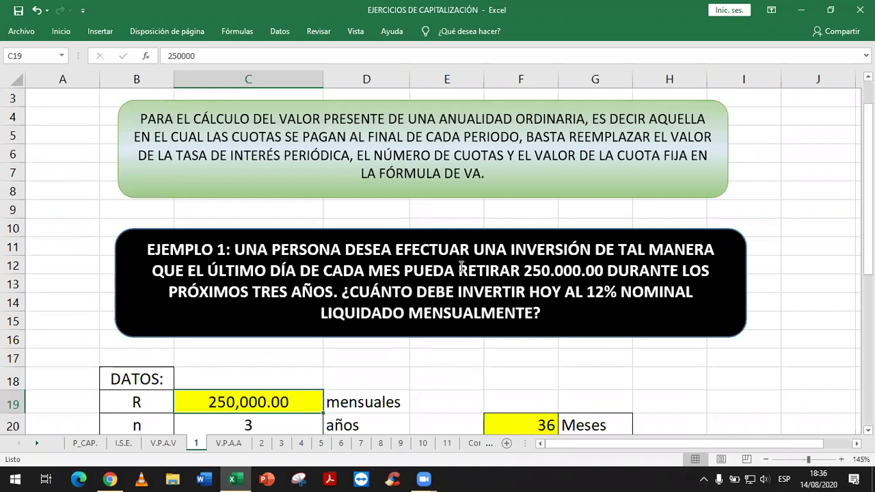
{"action": "scroll", "coordinate": [478, 268], "scroll_direction": "down", "scroll_amount": 4}
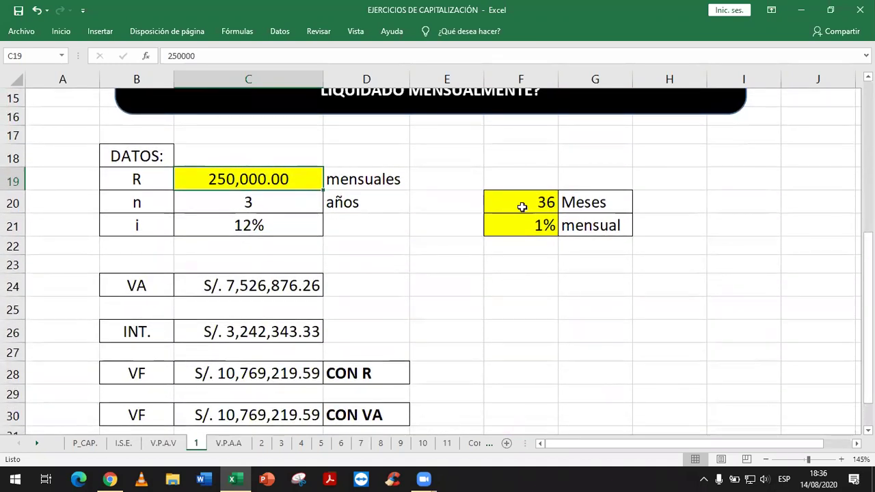
{"action": "scroll", "coordinate": [336, 379], "scroll_direction": "down", "scroll_amount": 1}
{"action": "left_click", "coordinate": [301, 399]}
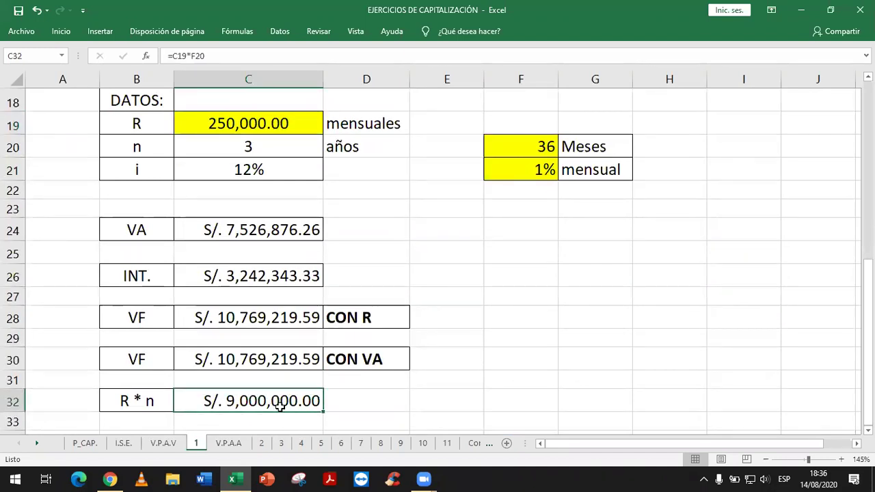
{"action": "left_click", "coordinate": [250, 363]}
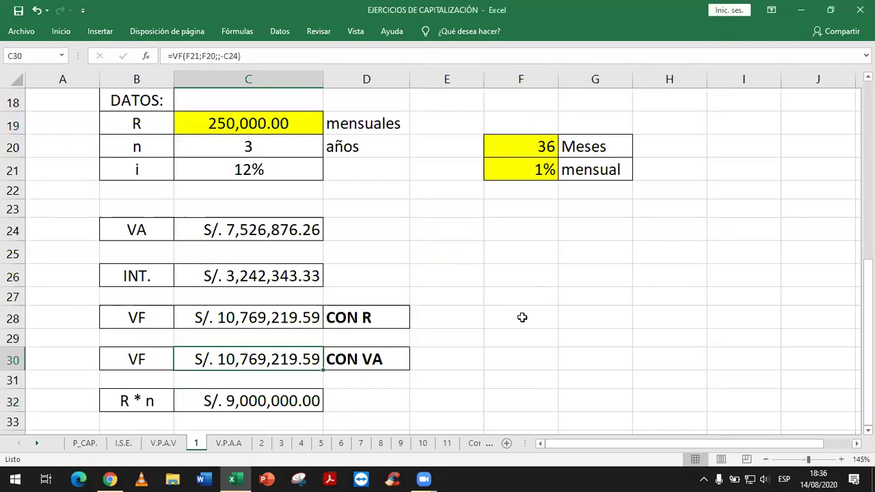
{"action": "left_click", "coordinate": [288, 402]}
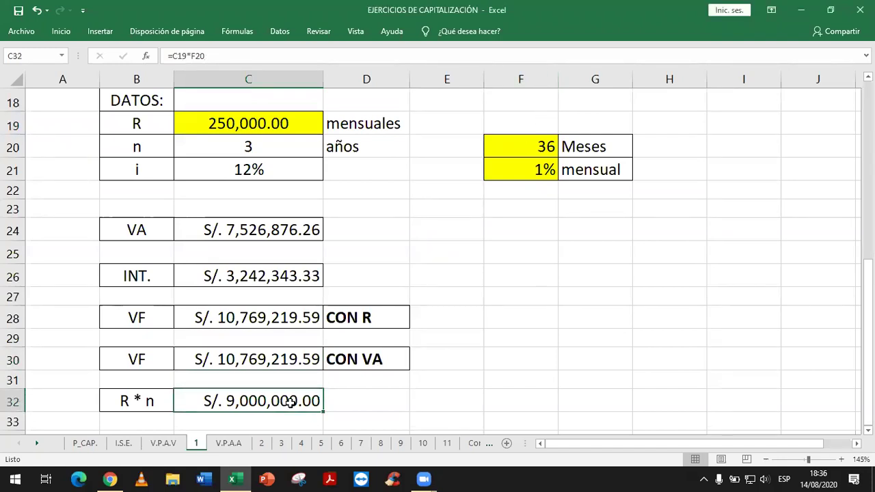
{"action": "left_click_drag", "start_coordinate": [292, 230], "coordinate": [292, 358]}
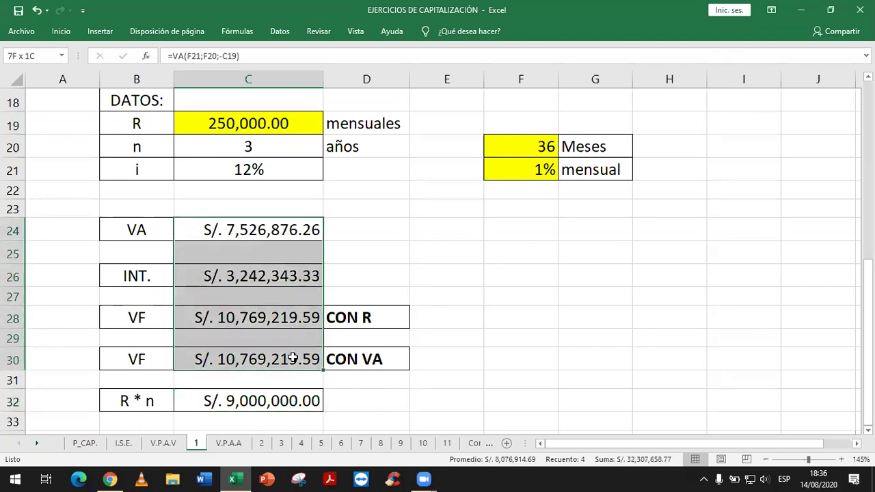
{"action": "left_click", "coordinate": [284, 402]}
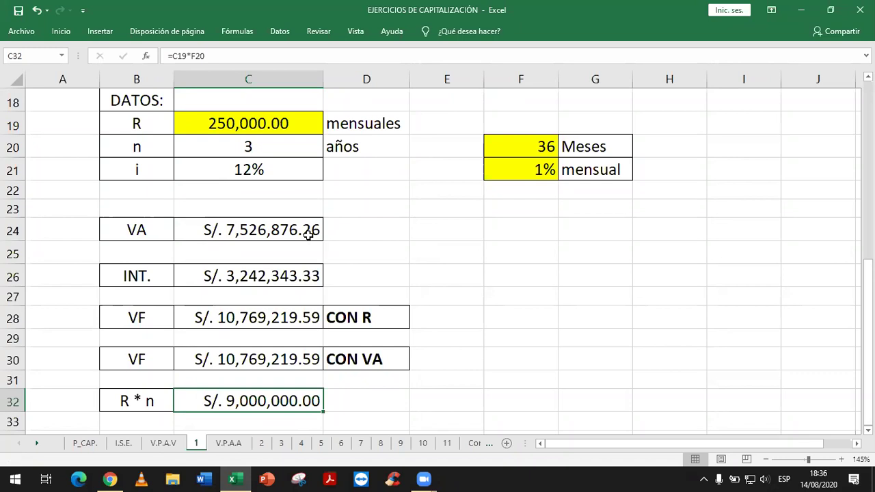
{"action": "left_click", "coordinate": [276, 233]}
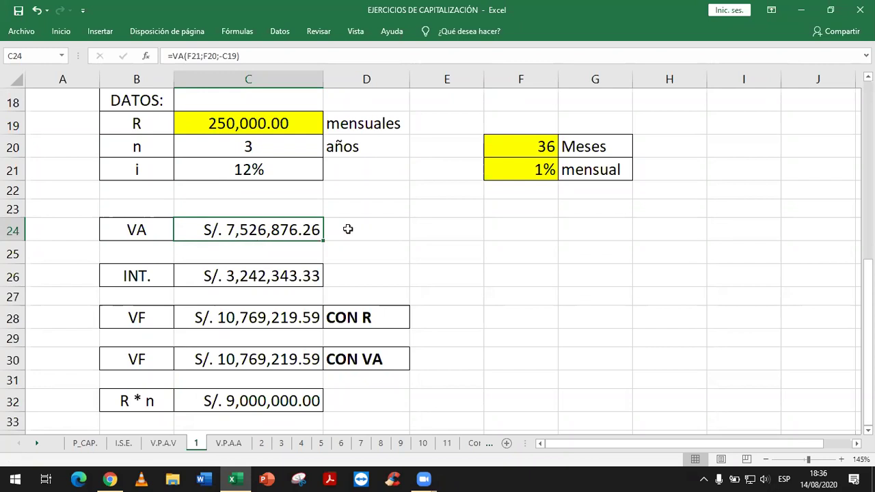
{"action": "left_click", "coordinate": [306, 397]}
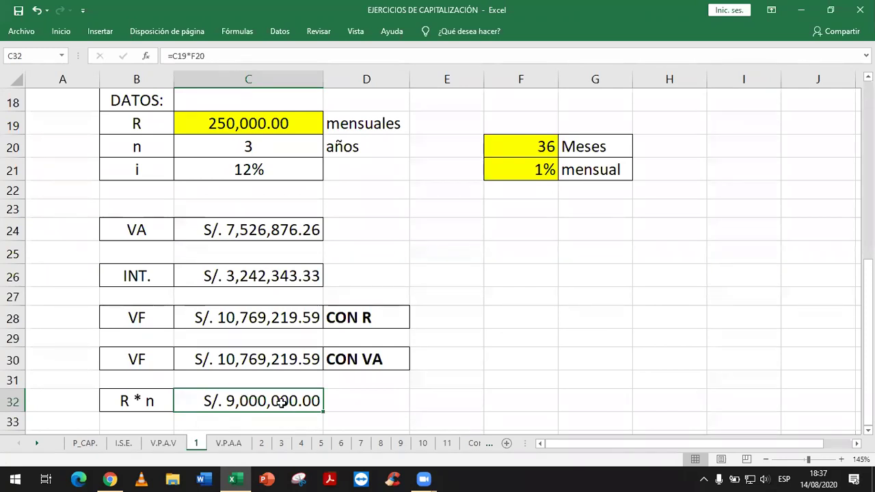
{"action": "left_click", "coordinate": [270, 226]}
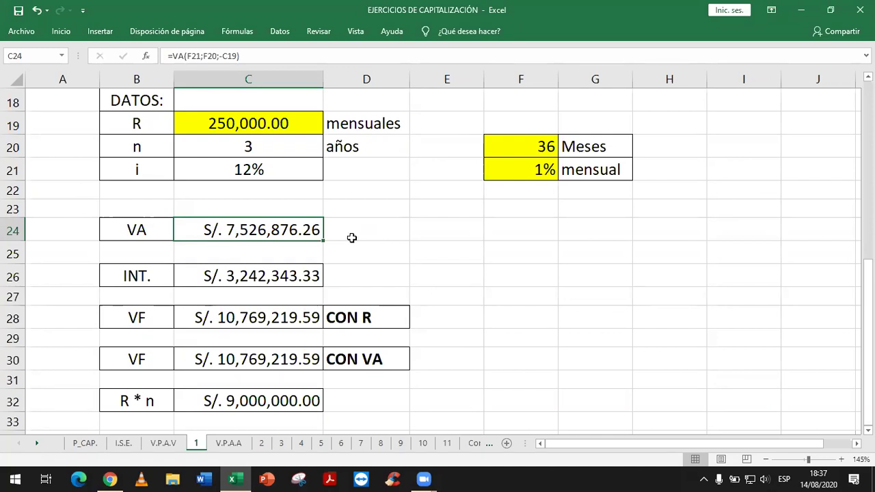
{"action": "left_click", "coordinate": [228, 117]}
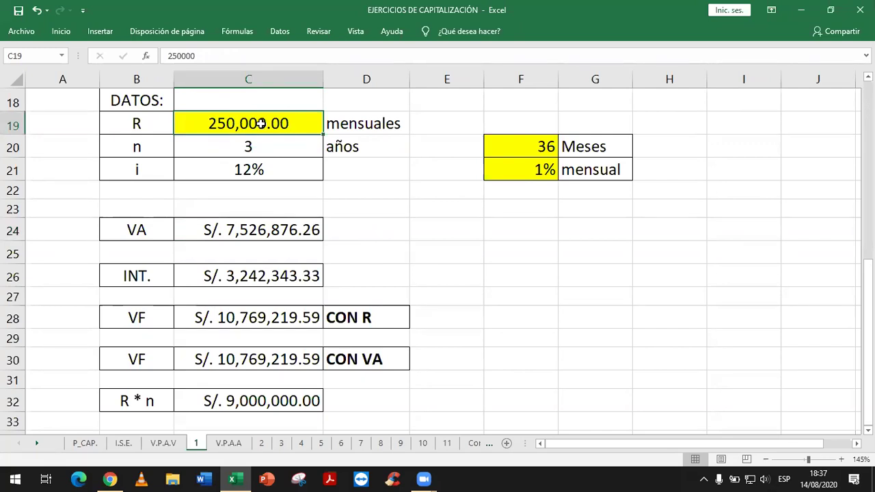
{"action": "left_click", "coordinate": [550, 151]}
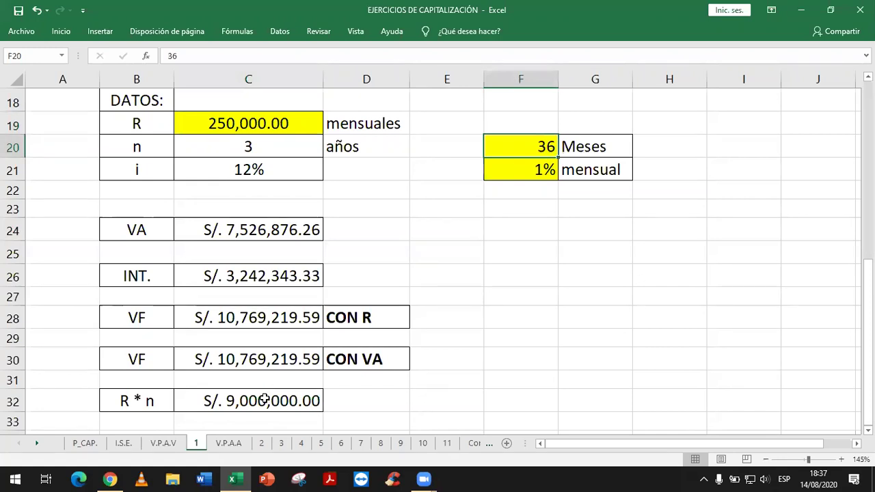
{"action": "left_click", "coordinate": [219, 398]}
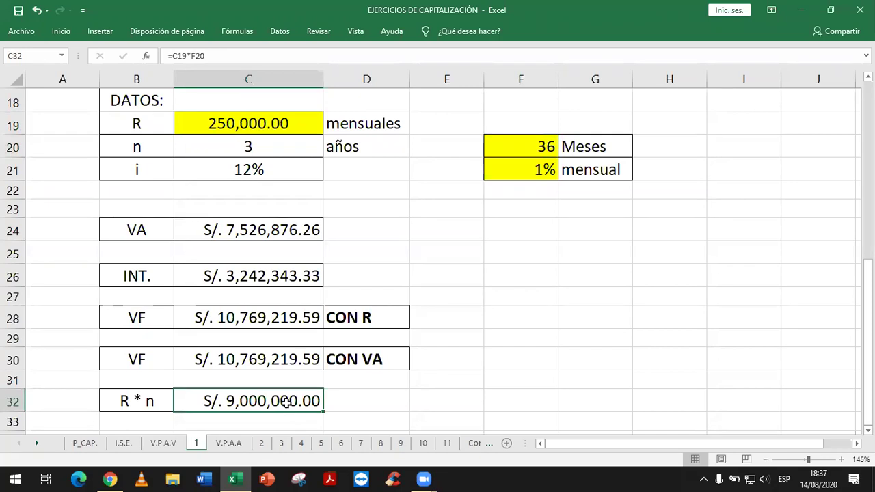
- Enter =C32-C24 in E32 to subtract the present value from R * n
{"action": "left_click", "coordinate": [444, 392]}
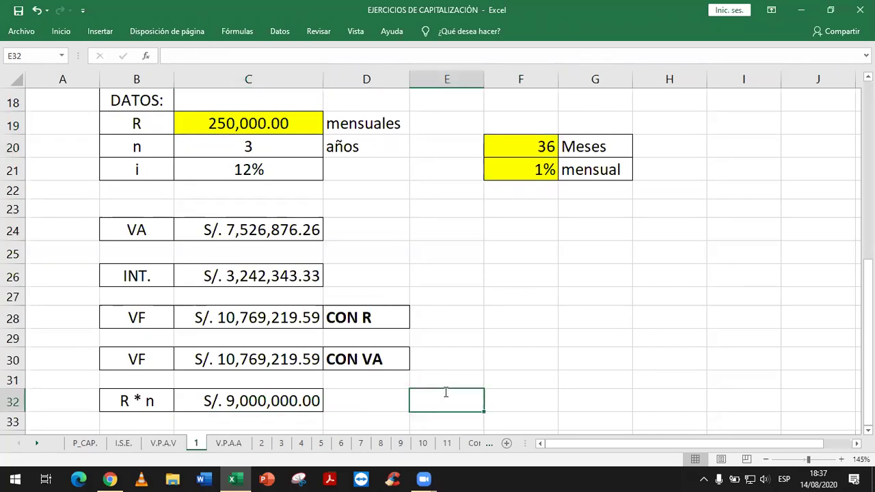
{"action": "type", "text": "="}
{"action": "left_click", "coordinate": [259, 404]}
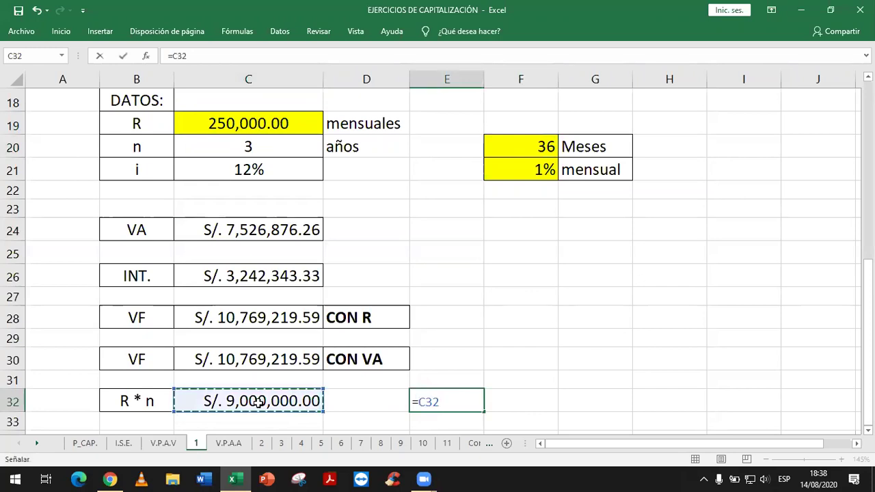
{"action": "type", "text": "-"}
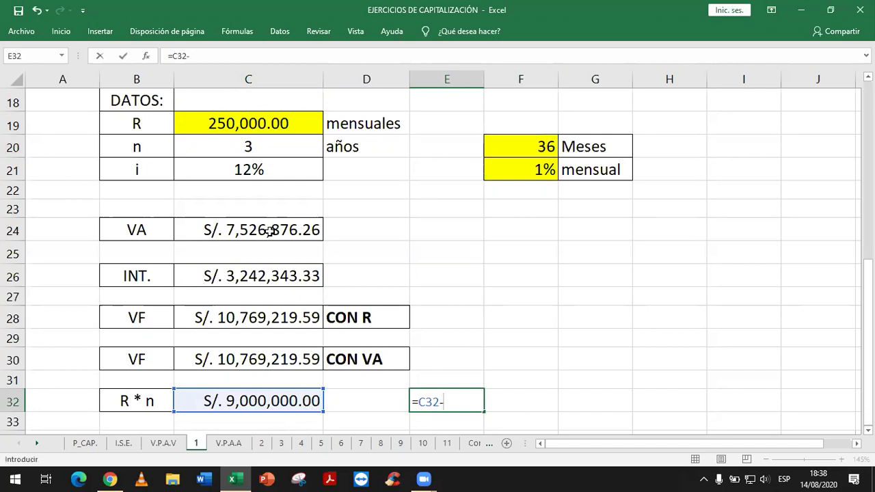
{"action": "left_click", "coordinate": [271, 231]}
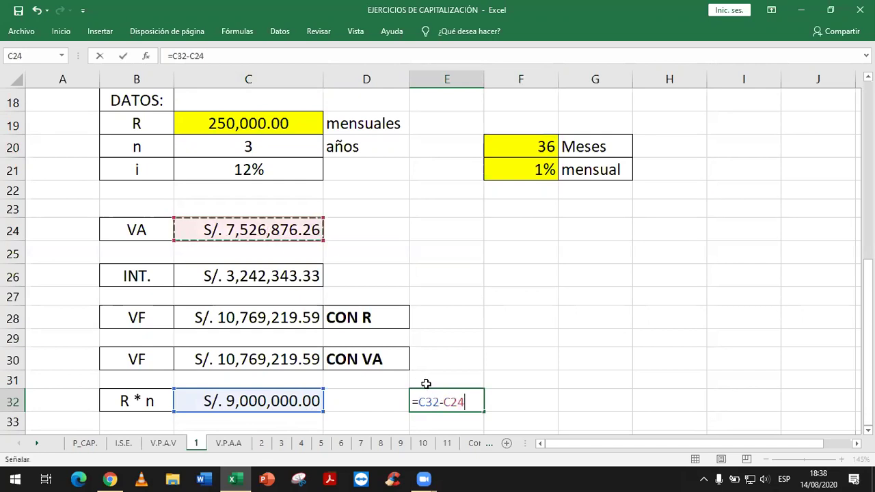
{"action": "key", "text": "Return"}
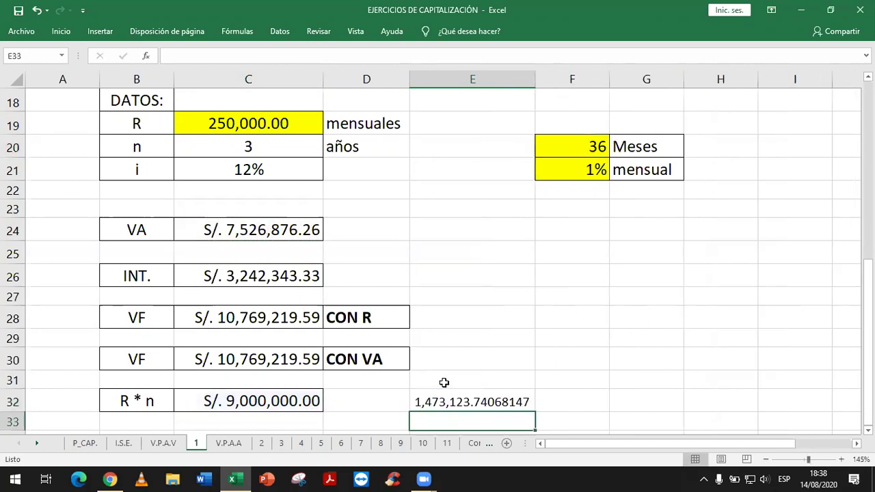
{"action": "left_click", "coordinate": [479, 400]}
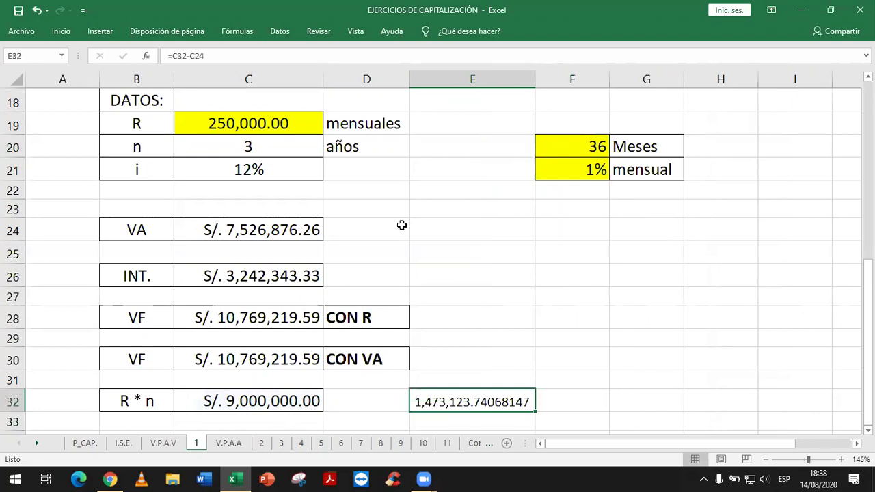
- Apply Comma Style to E32 so it reads 1,473,123.74
{"action": "left_click", "coordinate": [61, 32]}
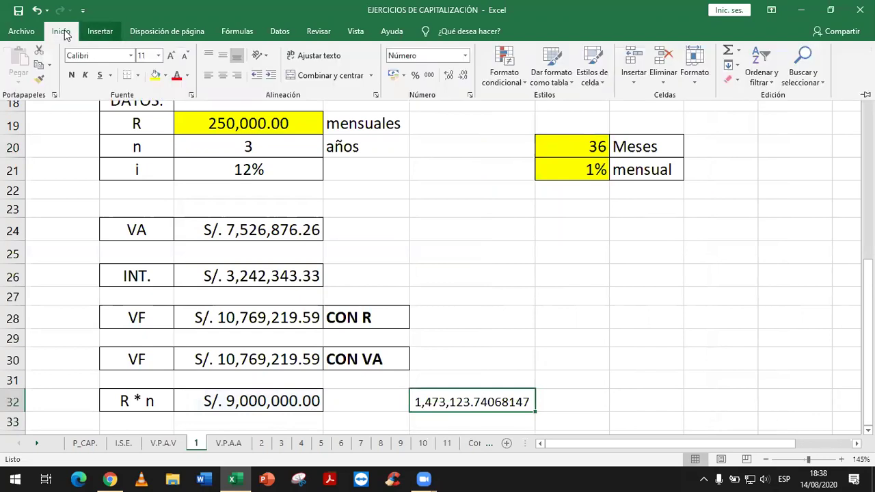
{"action": "left_click", "coordinate": [432, 75]}
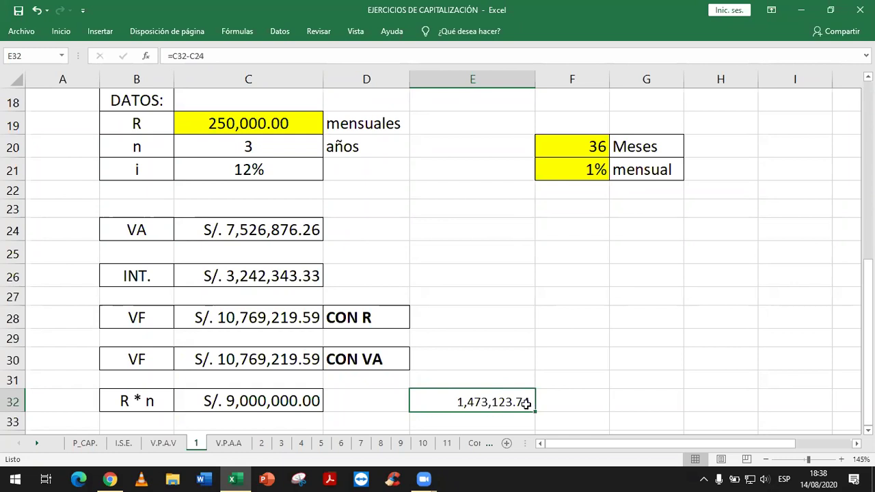
{"action": "left_click", "coordinate": [278, 280]}
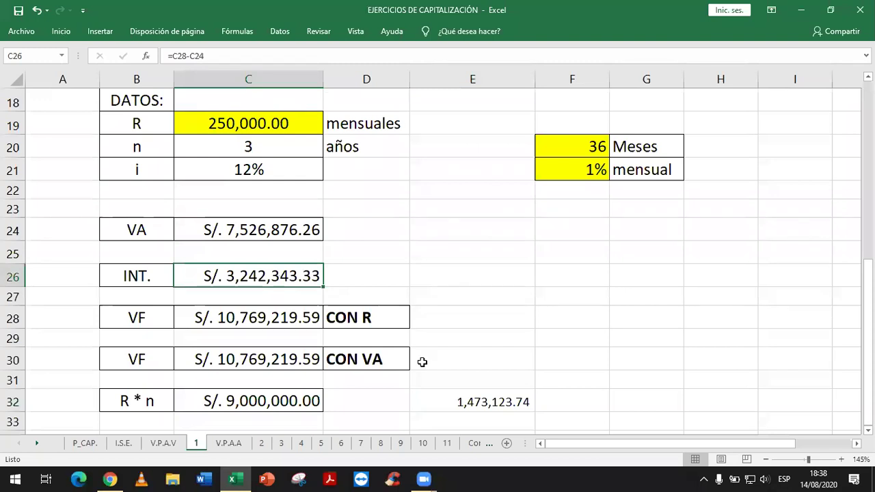
{"action": "left_click", "coordinate": [482, 399]}
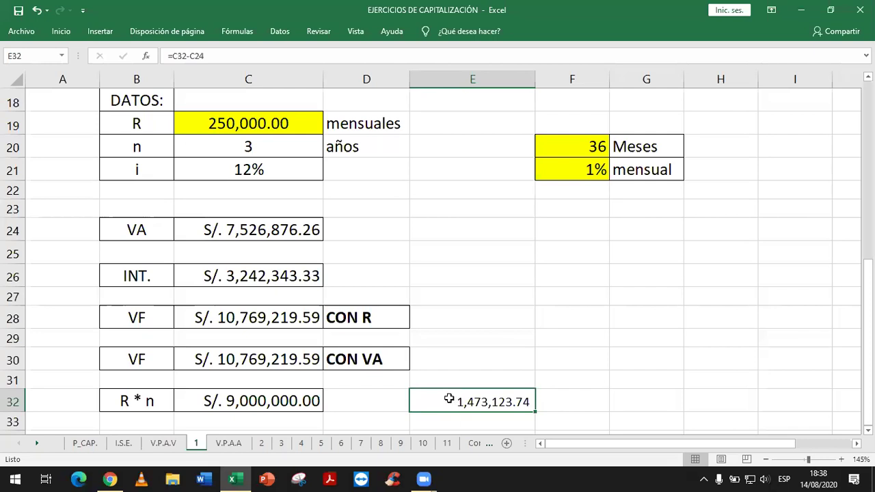
{"action": "scroll", "coordinate": [463, 297], "scroll_direction": "up", "scroll_amount": 2}
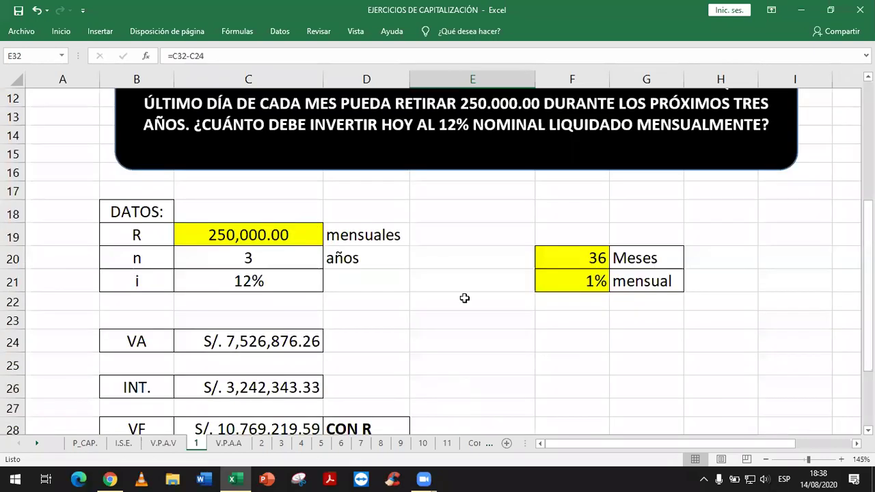
{"action": "scroll", "coordinate": [517, 264], "scroll_direction": "up", "scroll_amount": 2}
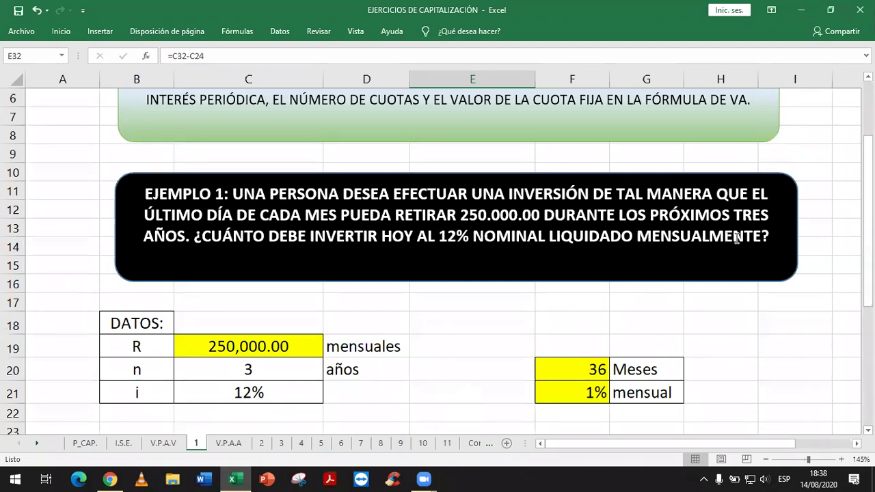
{"action": "scroll", "coordinate": [699, 291], "scroll_direction": "down", "scroll_amount": 3}
{"action": "scroll", "coordinate": [546, 328], "scroll_direction": "down", "scroll_amount": 2}
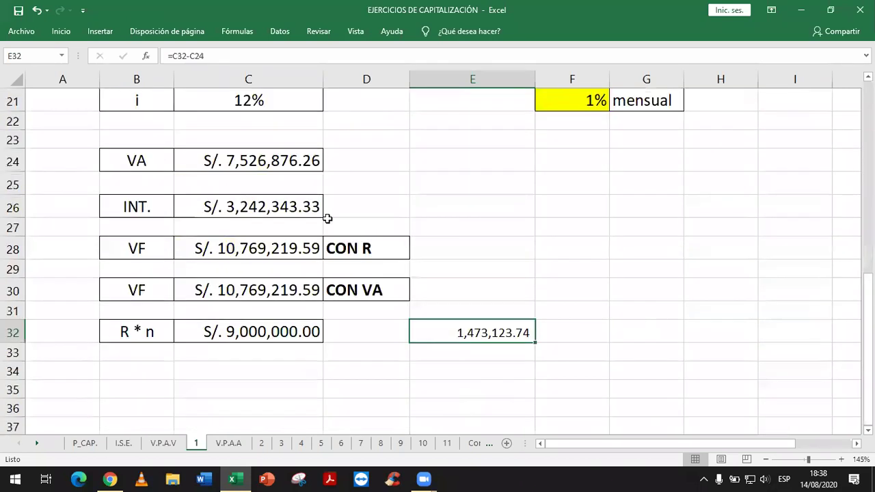
{"action": "scroll", "coordinate": [306, 230], "scroll_direction": "up", "scroll_amount": 1}
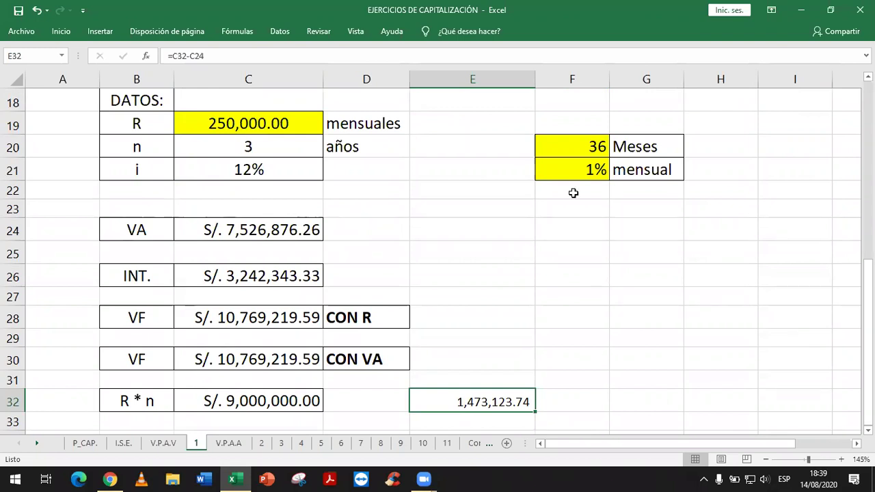
{"action": "left_click", "coordinate": [597, 169]}
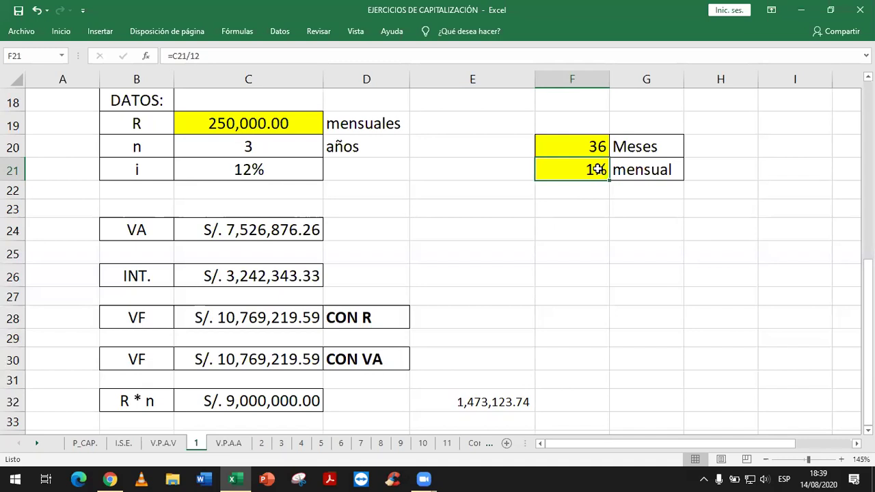
{"action": "left_click", "coordinate": [479, 396]}
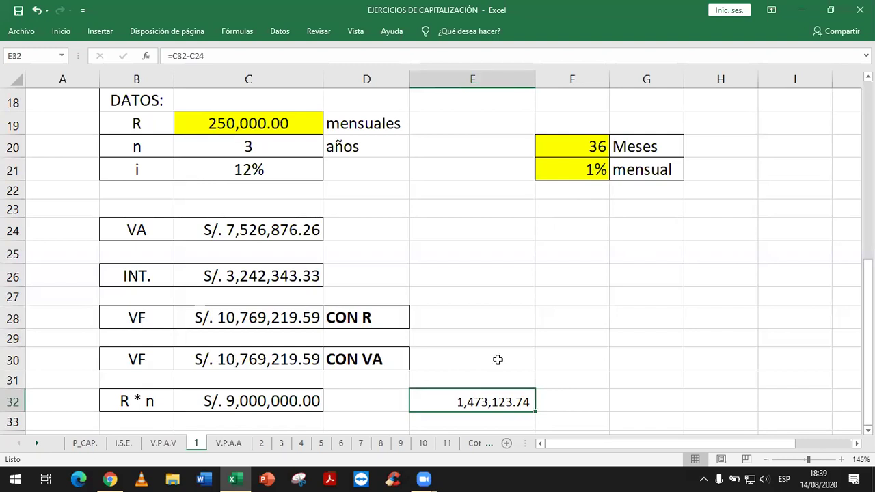
{"action": "left_click", "coordinate": [281, 274]}
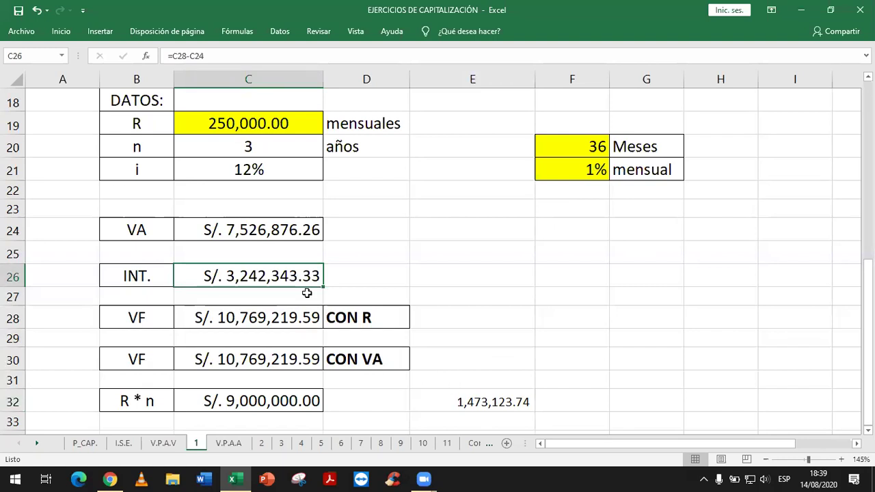
{"action": "scroll", "coordinate": [513, 311], "scroll_direction": "up", "scroll_amount": 5}
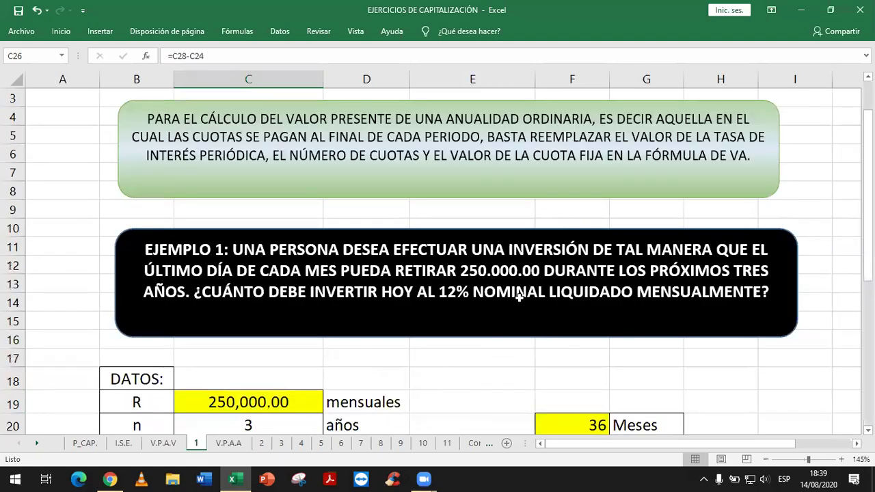
{"action": "scroll", "coordinate": [520, 301], "scroll_direction": "down", "scroll_amount": 1}
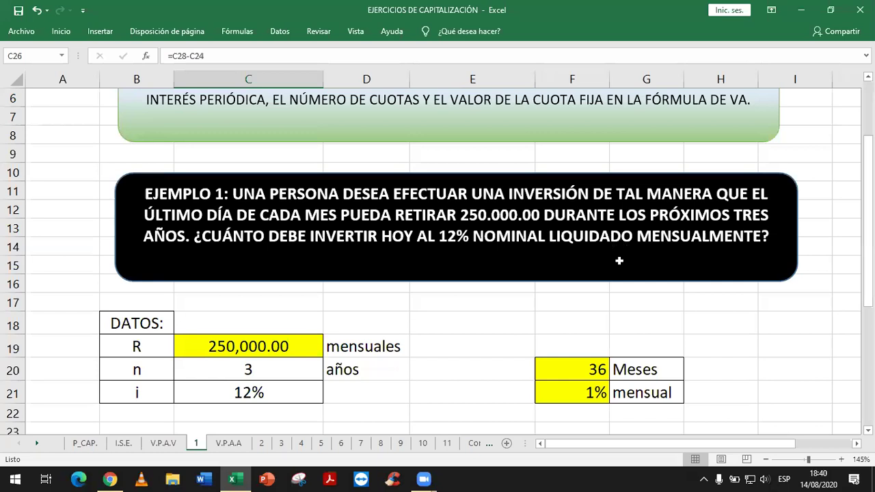
{"action": "scroll", "coordinate": [291, 290], "scroll_direction": "down", "scroll_amount": 1}
{"action": "left_click", "coordinate": [137, 291]}
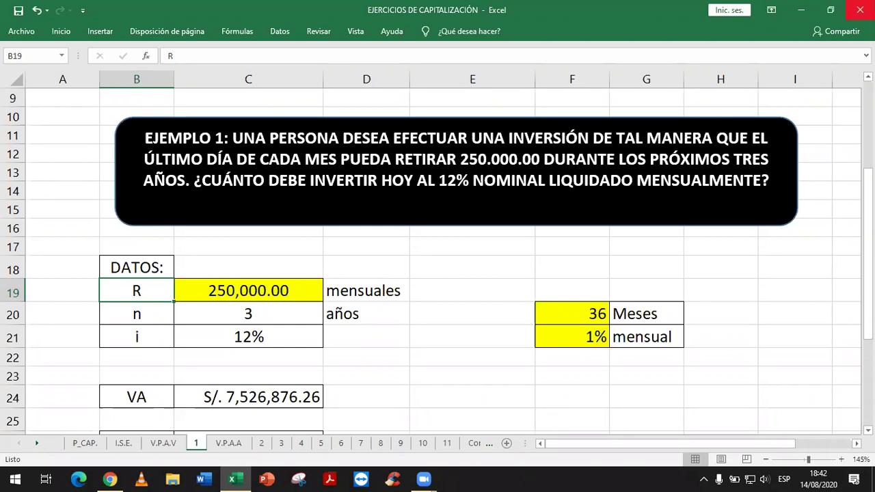
{"action": "left_click", "coordinate": [860, 10]}
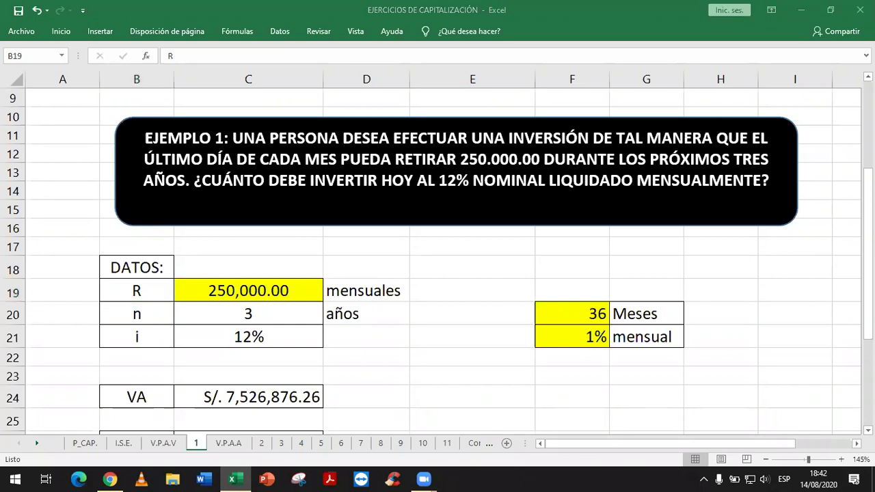
- Start =CUPON.DIAS( in E18 from the autocomplete list and open its argument window
{"action": "double_click", "coordinate": [489, 267]}
{"action": "type", "text": "="}
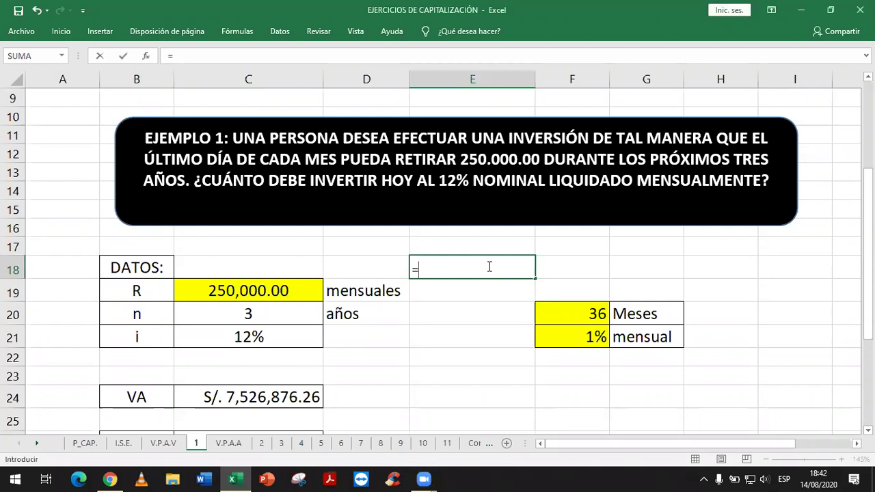
{"action": "type", "text": "PA"}
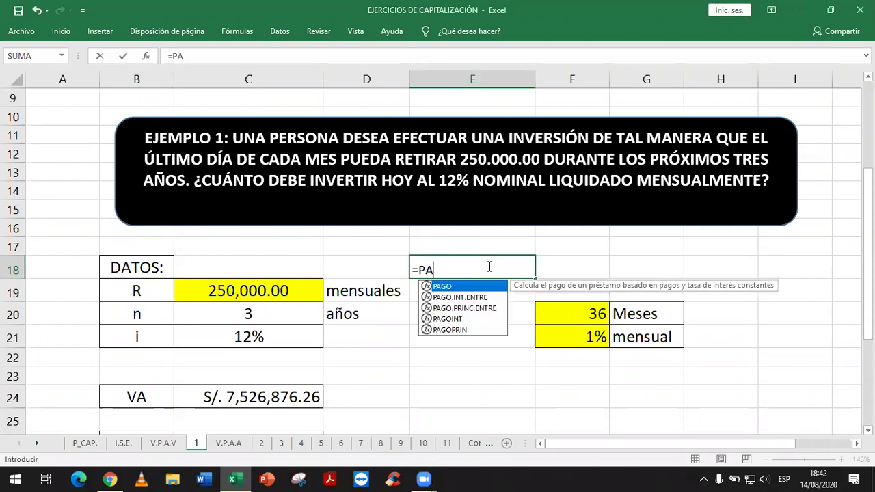
{"action": "key", "text": "BackSpace"}
{"action": "key", "text": "BackSpace"}
{"action": "type", "text": "CU"}
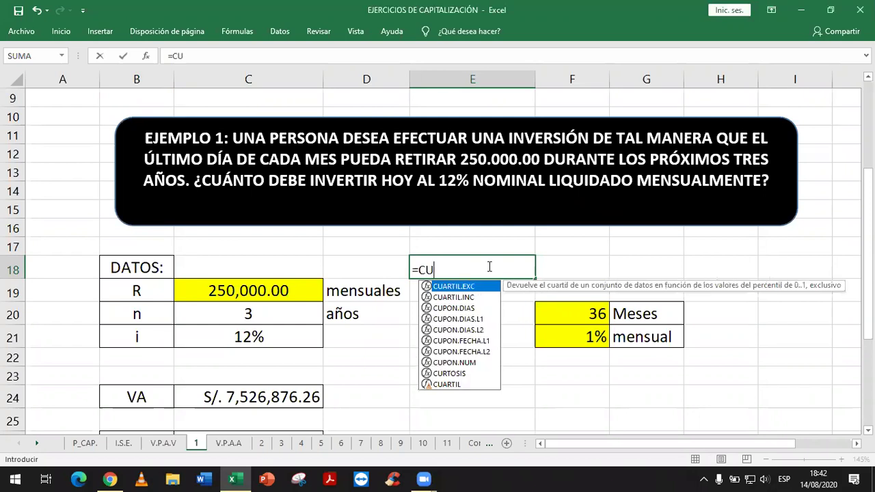
{"action": "key", "text": "Down"}
{"action": "key", "text": "Down"}
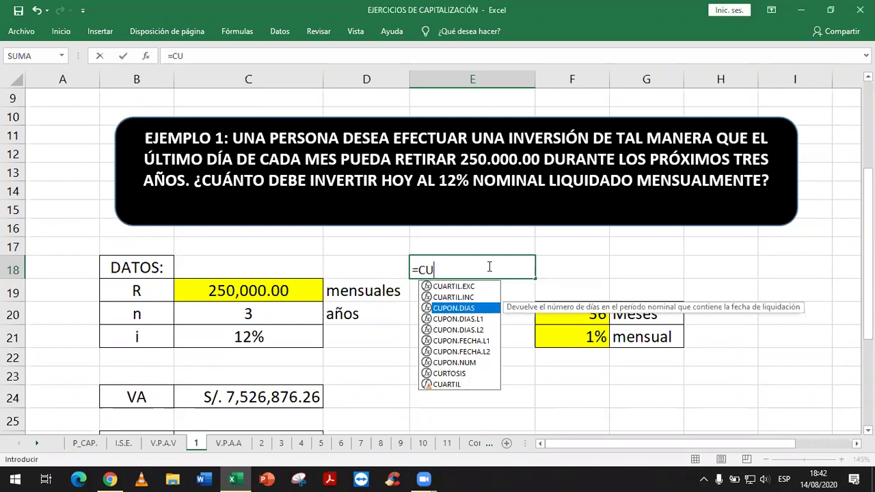
{"action": "key", "text": "Tab"}
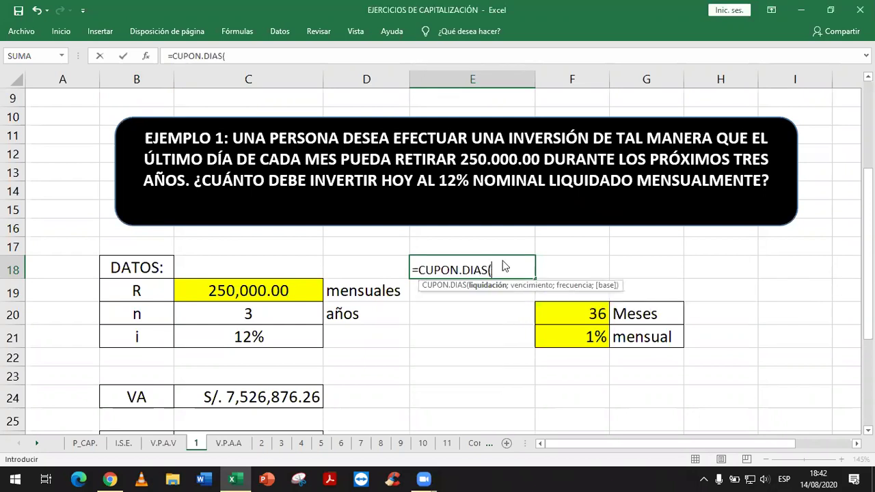
{"action": "key", "text": "shift+F3"}
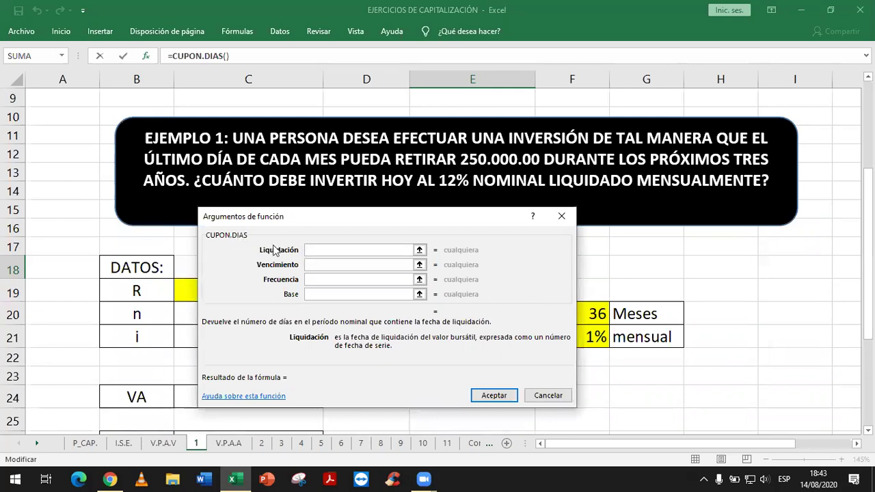
- Step through the Liquidación, Vencimiento, Frecuencia and Base fields, then cancel CUPON.DIAS
{"action": "left_click", "coordinate": [308, 266]}
{"action": "left_click", "coordinate": [305, 292]}
{"action": "left_click", "coordinate": [296, 257]}
{"action": "left_click", "coordinate": [317, 270]}
{"action": "left_click", "coordinate": [313, 281]}
{"action": "left_click", "coordinate": [313, 295]}
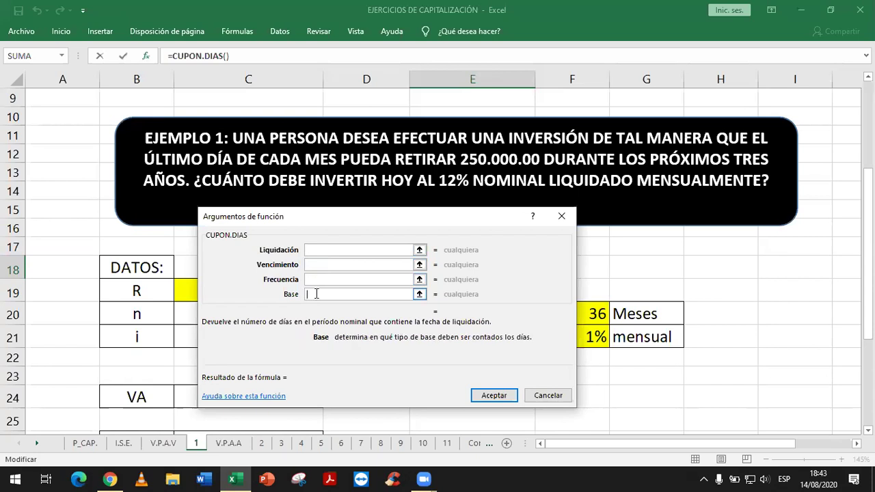
{"action": "left_click", "coordinate": [557, 395]}
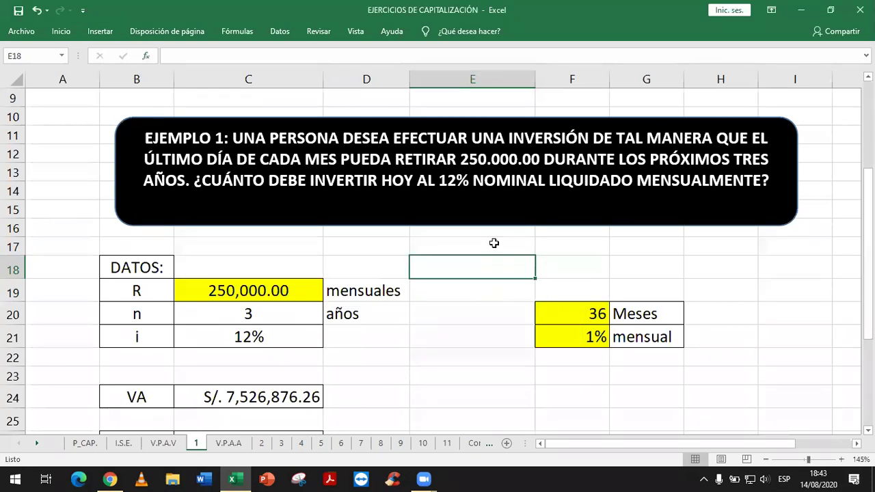
- Insert CUPON.NUM into E18 from the =CUP suggestions and open its arguments
{"action": "type", "text": "=CU"}
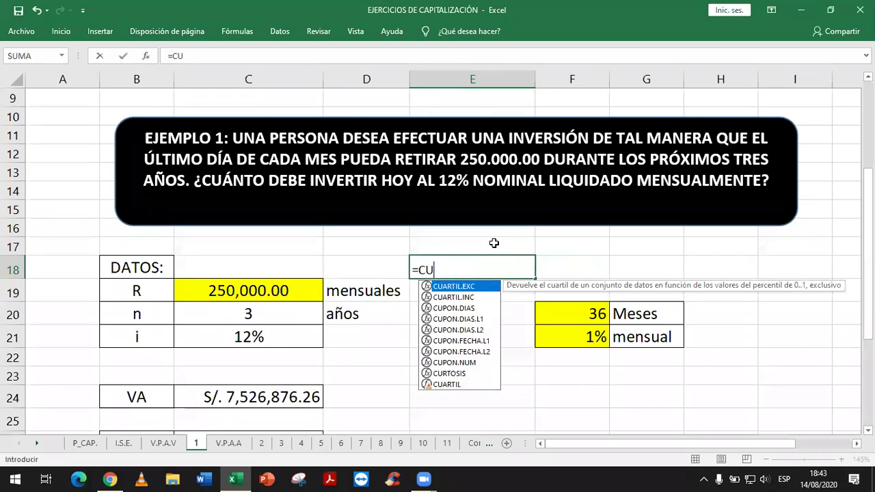
{"action": "type", "text": "P"}
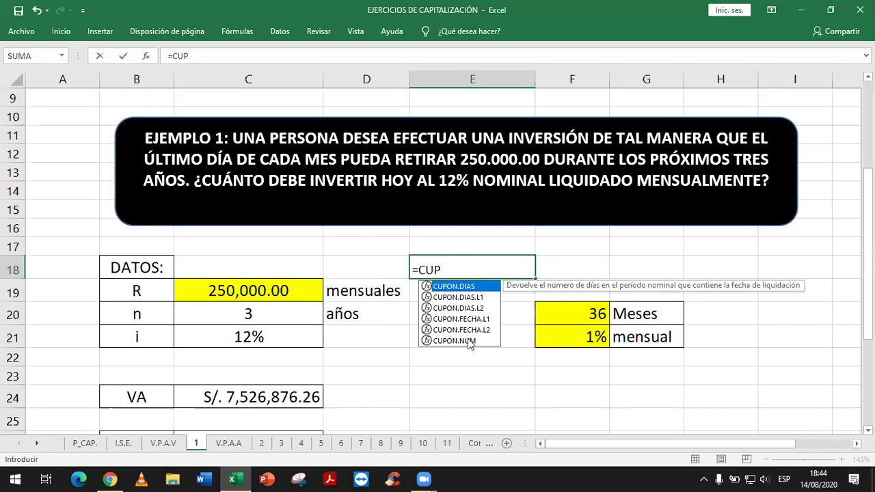
{"action": "left_click", "coordinate": [469, 341]}
{"action": "double_click", "coordinate": [469, 341]}
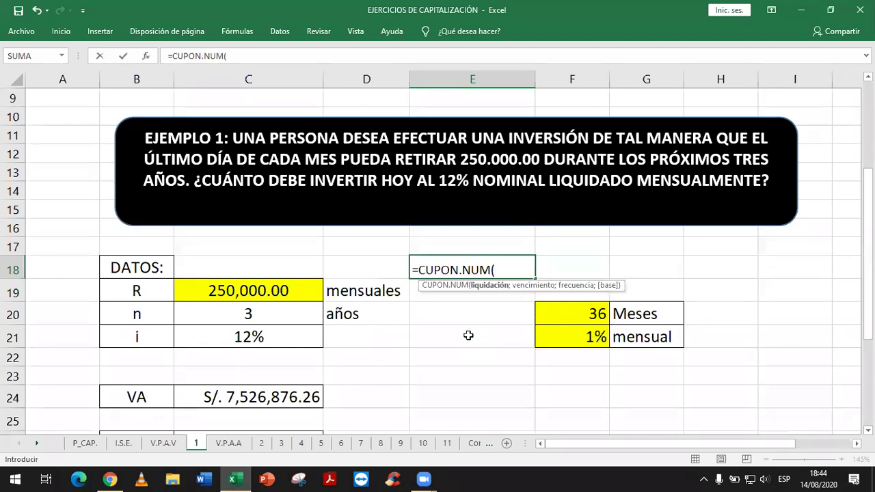
{"action": "key", "text": "ctrl+a"}
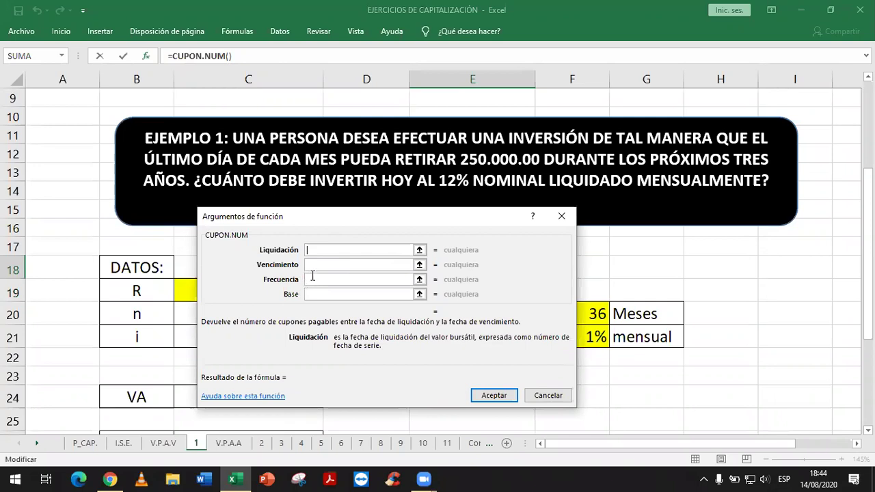
- Review the Liquidación, Frecuencia and Vencimiento descriptions, then cancel the empty =CUPON.NUM() formula in E18
{"action": "left_click_drag", "start_coordinate": [325, 278], "coordinate": [381, 269]}
{"action": "left_click", "coordinate": [380, 269]}
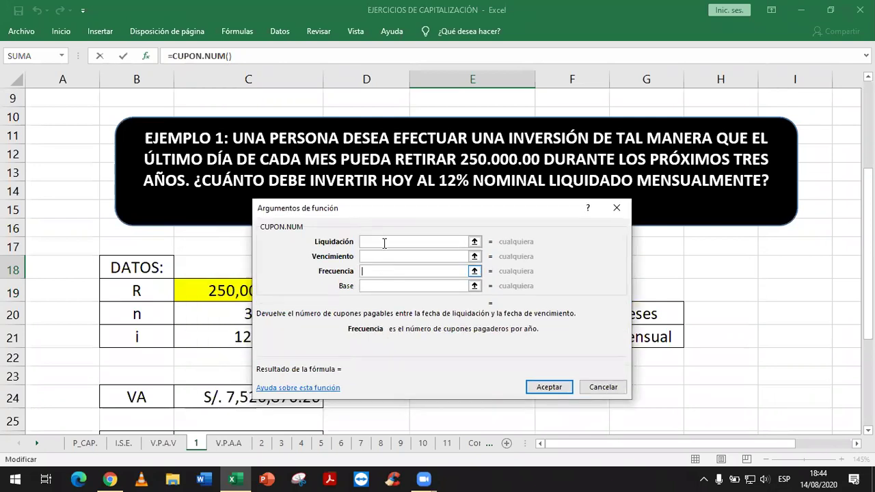
{"action": "left_click", "coordinate": [385, 242]}
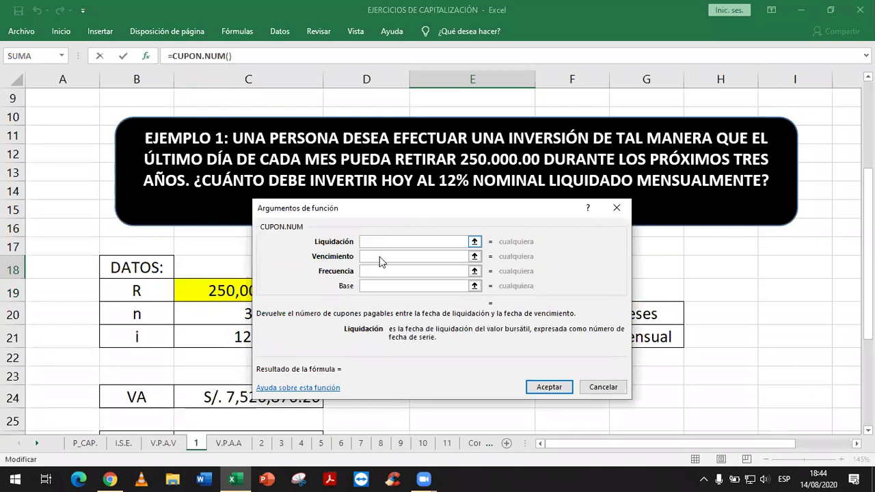
{"action": "left_click", "coordinate": [381, 257]}
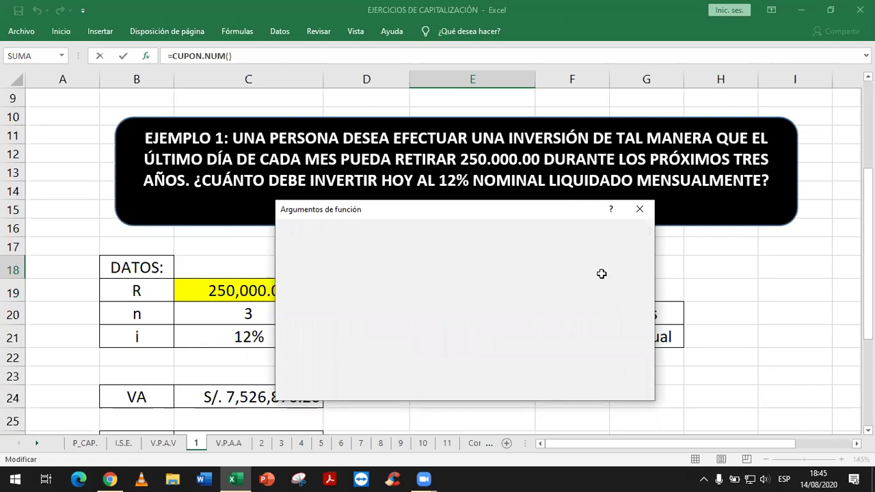
{"action": "key", "text": "Escape"}
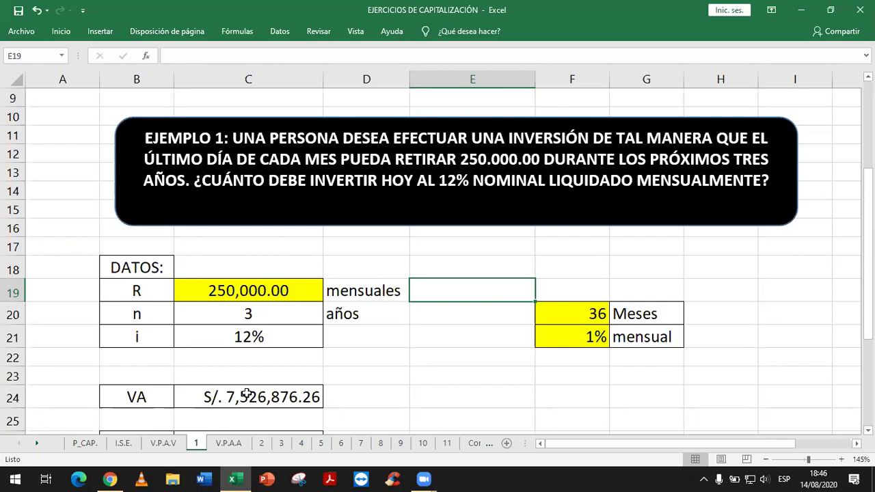
- Go from the V.P.A.A sheet to sheet 2's ANUALIDADES ANTICIPADAS exercise
{"action": "scroll", "coordinate": [258, 369], "scroll_direction": "up", "scroll_amount": 1}
{"action": "scroll", "coordinate": [403, 374], "scroll_direction": "up", "scroll_amount": 2}
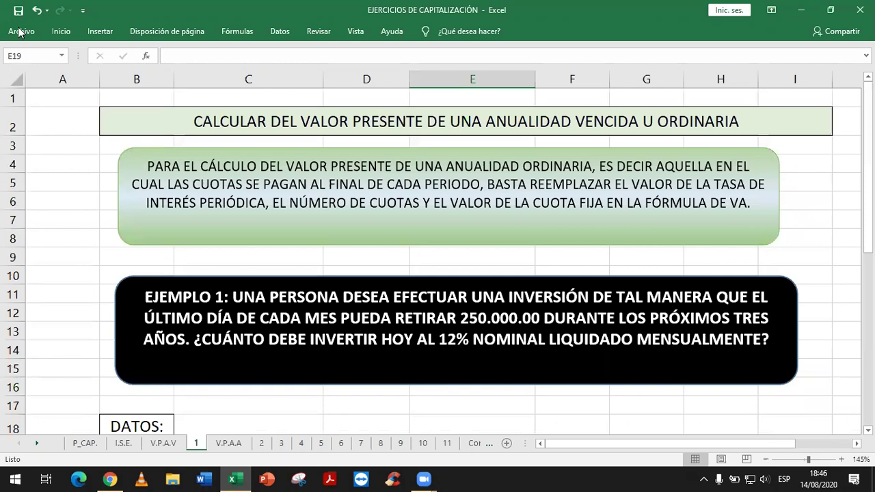
{"action": "left_click", "coordinate": [229, 444]}
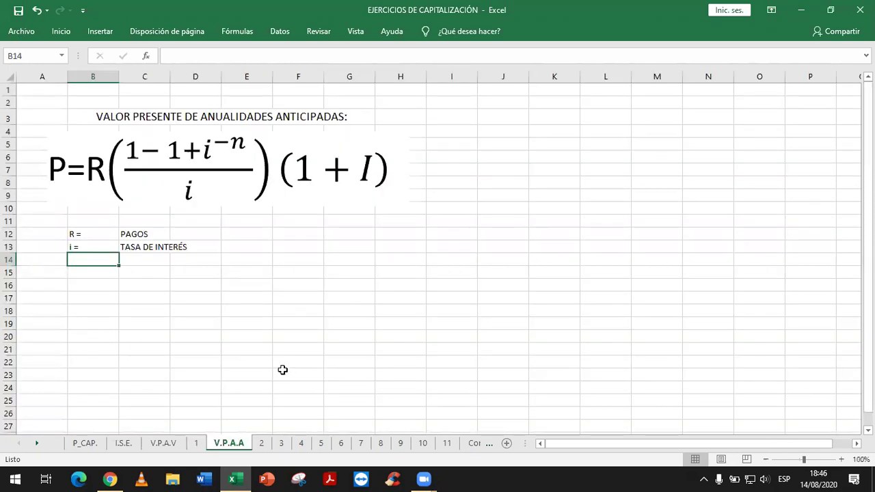
{"action": "left_click", "coordinate": [260, 444]}
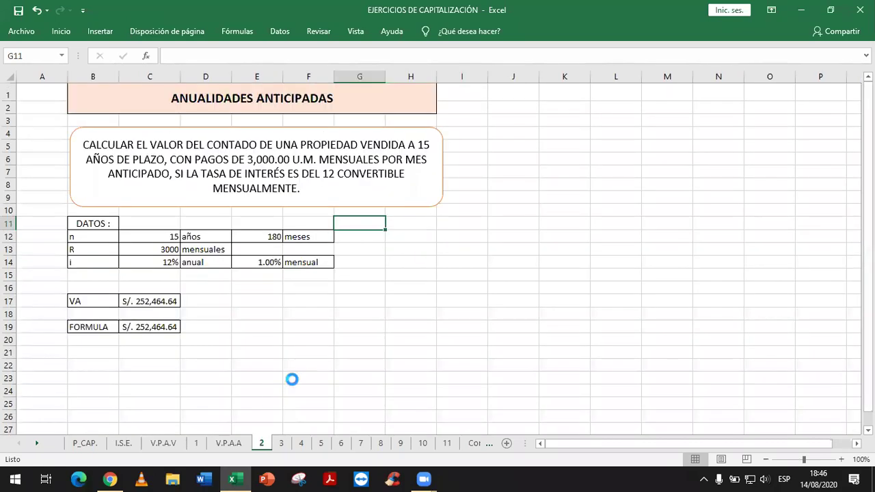
- Widen column C so VA and FORMULA both show S/. 252,464.64
{"action": "scroll", "coordinate": [293, 379], "scroll_direction": "up", "scroll_amount": 1, "text": "ctrl"}
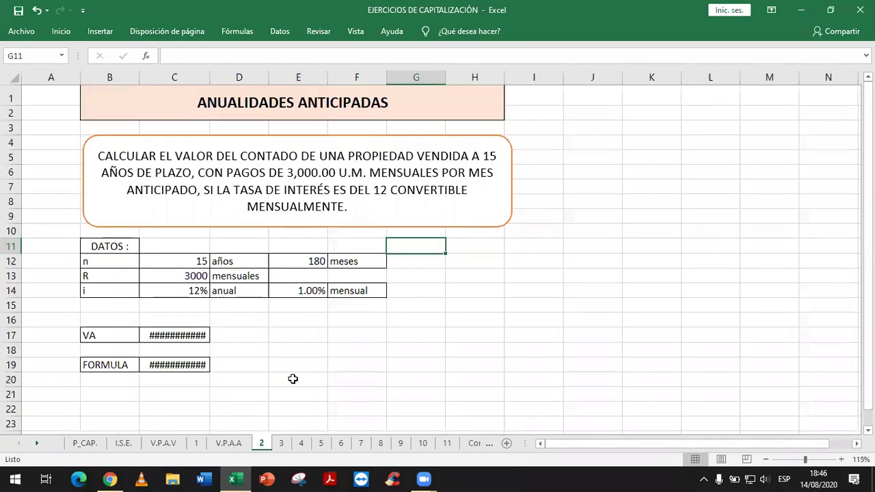
{"action": "scroll", "coordinate": [293, 379], "scroll_direction": "up", "scroll_amount": 1, "text": "ctrl"}
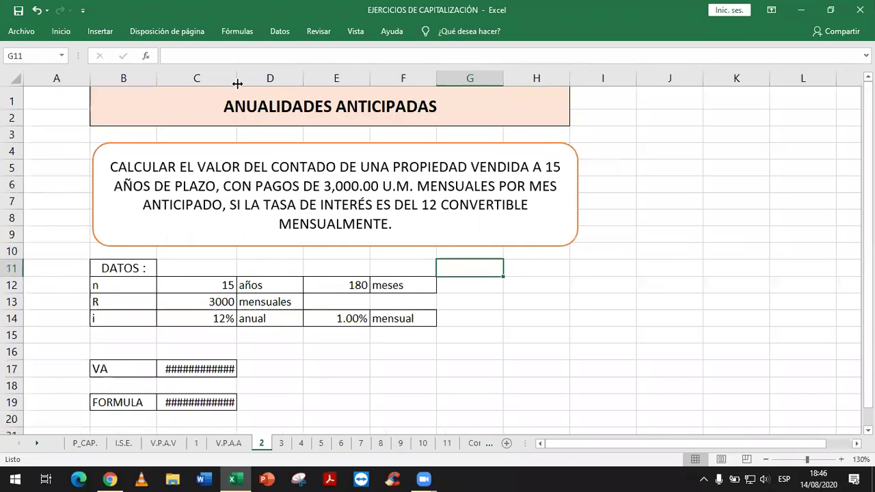
{"action": "left_click_drag", "start_coordinate": [247, 82], "coordinate": [290, 291]}
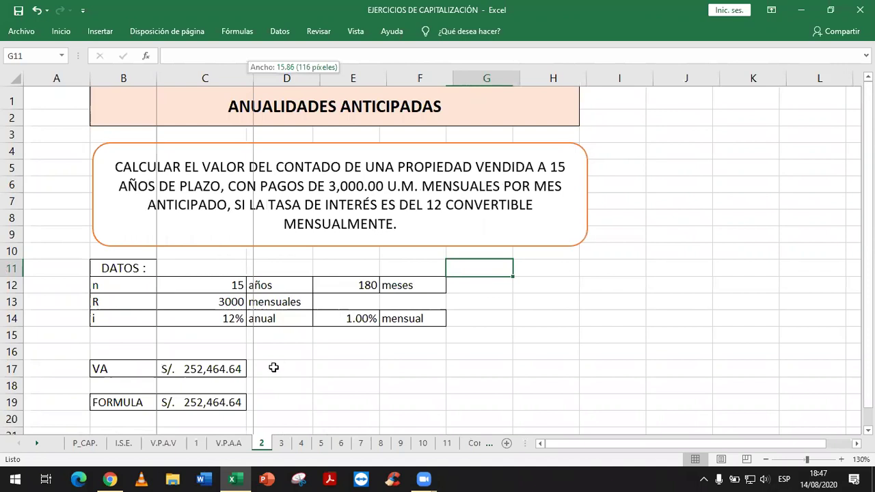
{"action": "left_click_drag", "start_coordinate": [290, 291], "coordinate": [274, 368]}
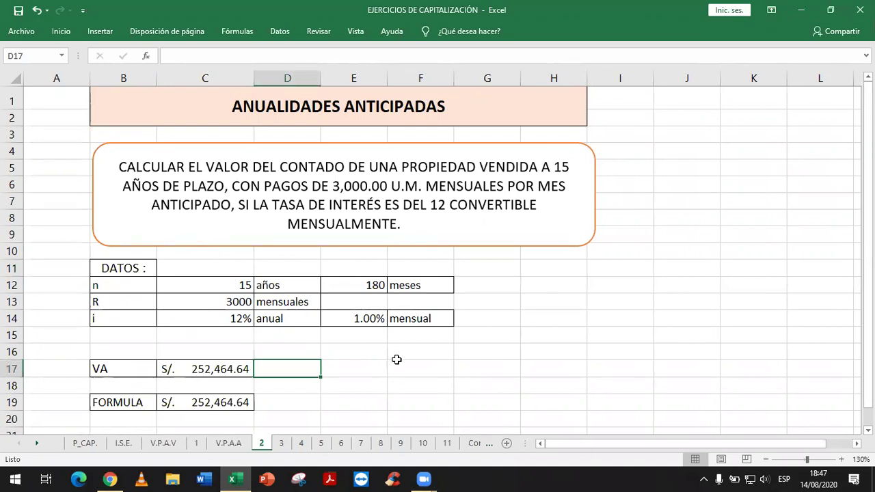
{"action": "left_click", "coordinate": [307, 356]}
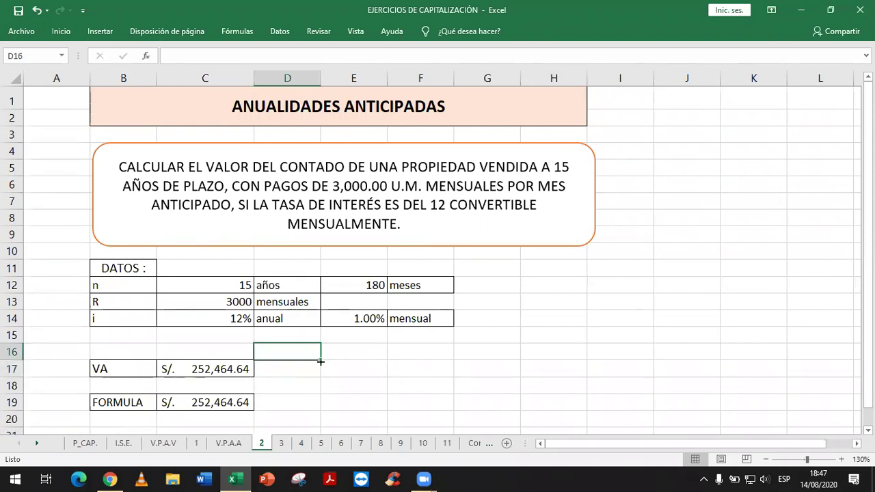
{"action": "type", "text": "="}
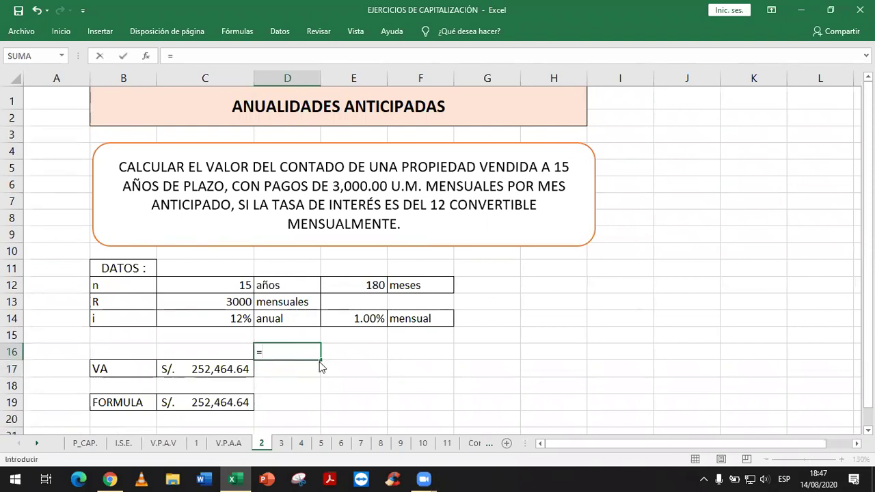
{"action": "type", "text": "PA"}
{"action": "key", "text": "Tab"}
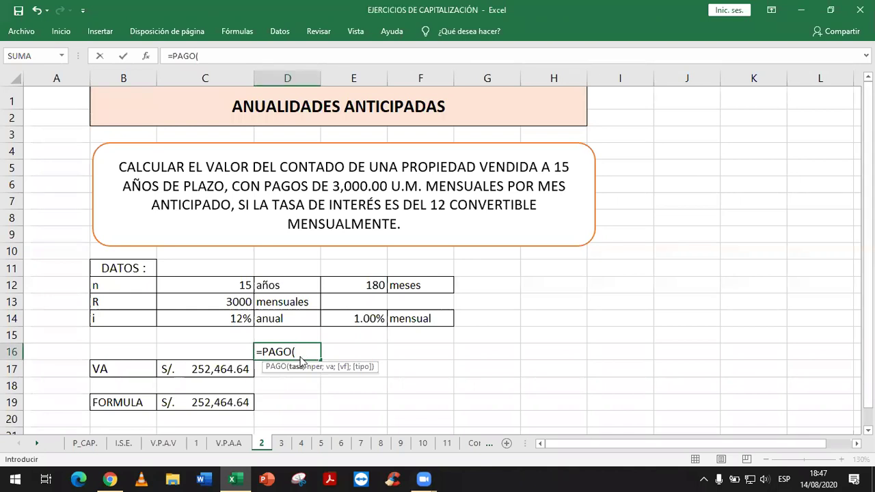
{"action": "key", "text": "ctrl+a"}
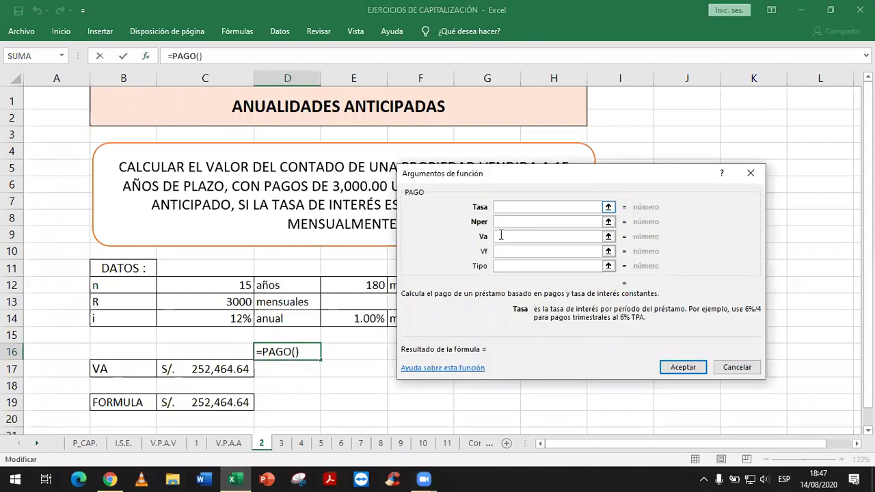
{"action": "left_click", "coordinate": [502, 239]}
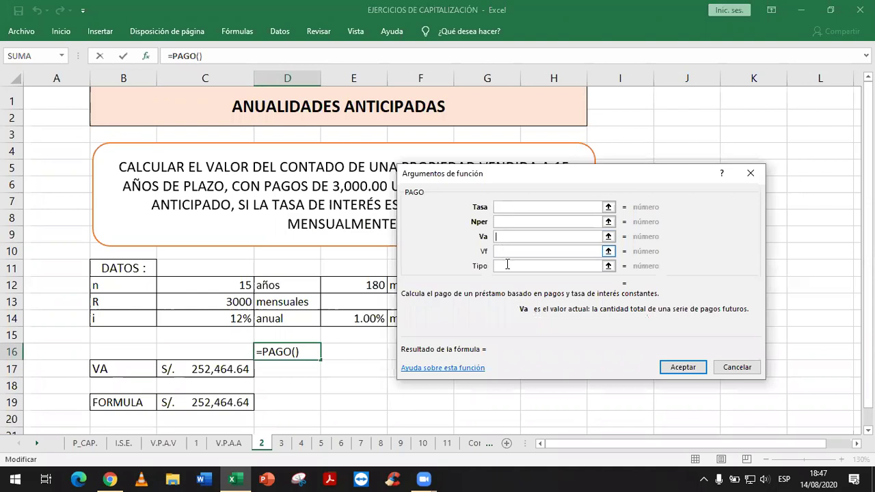
{"action": "key", "text": "Tab"}
{"action": "left_click", "coordinate": [507, 265]}
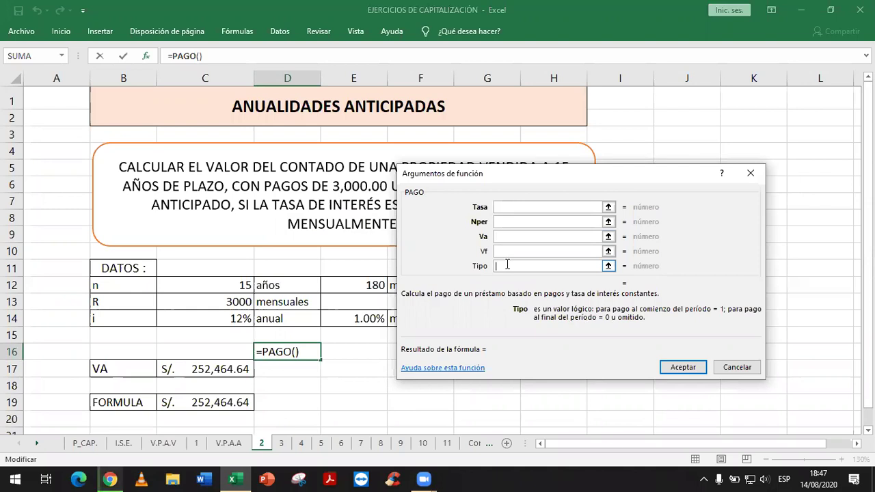
{"action": "left_click", "coordinate": [690, 368]}
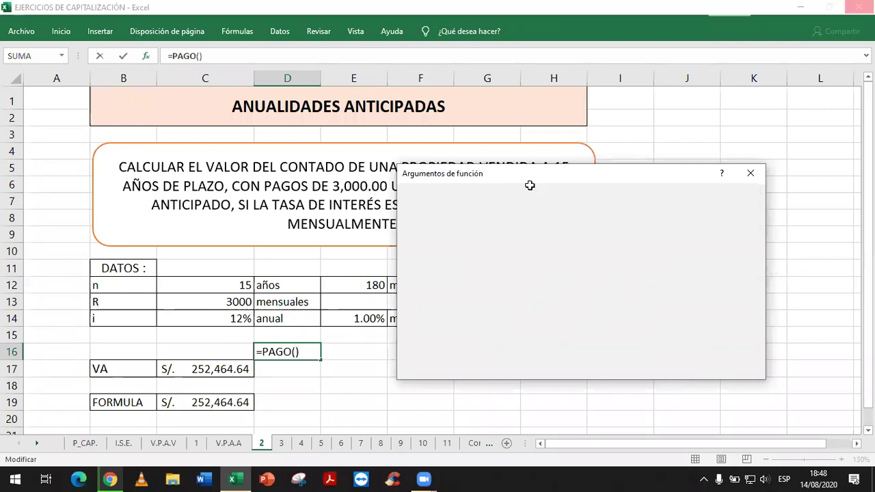
- Insert =AMORTIZ.LIN() into E16 from Financieras and move its arguments dialog to the lower right
{"action": "left_click", "coordinate": [376, 349]}
{"action": "type", "text": "="}
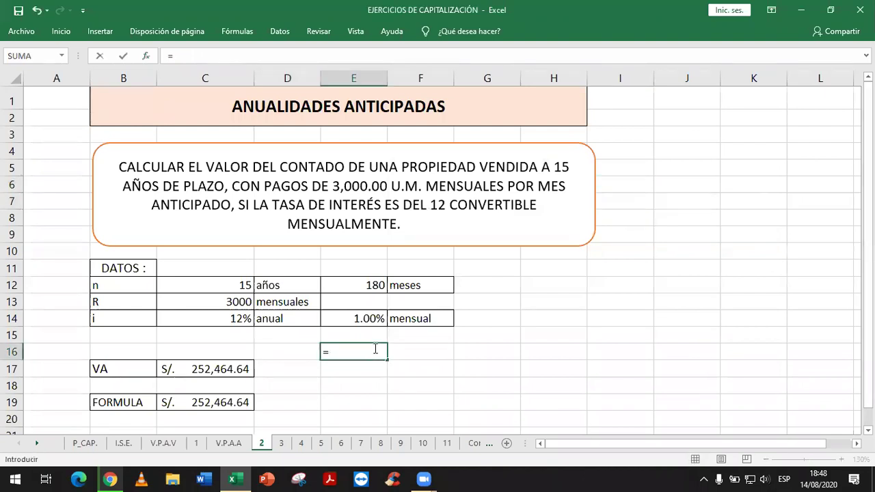
{"action": "key", "text": "Escape"}
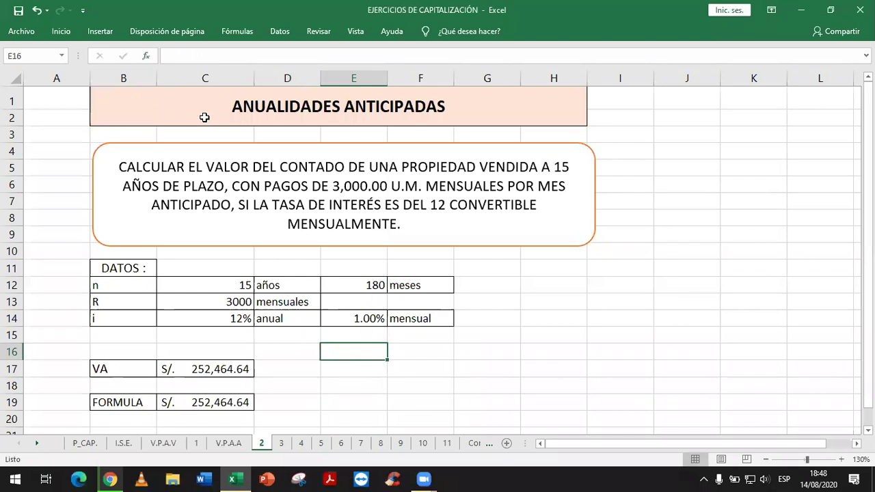
{"action": "left_click", "coordinate": [237, 31]}
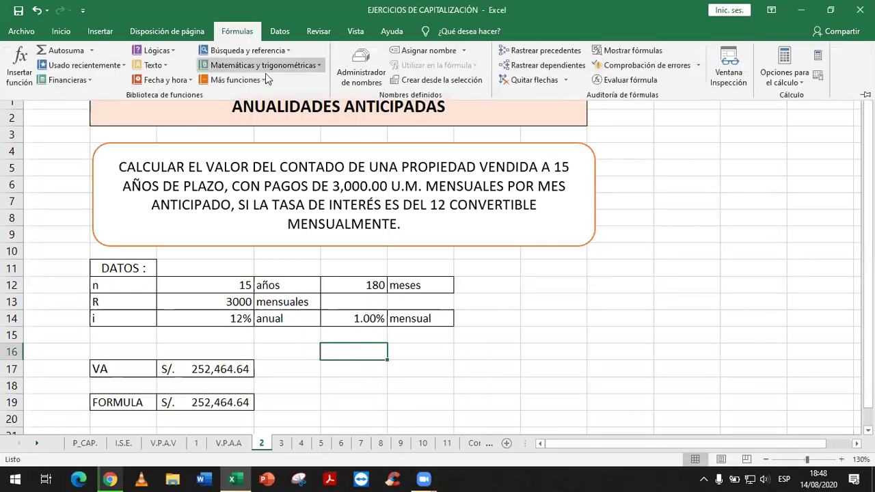
{"action": "left_click", "coordinate": [90, 81]}
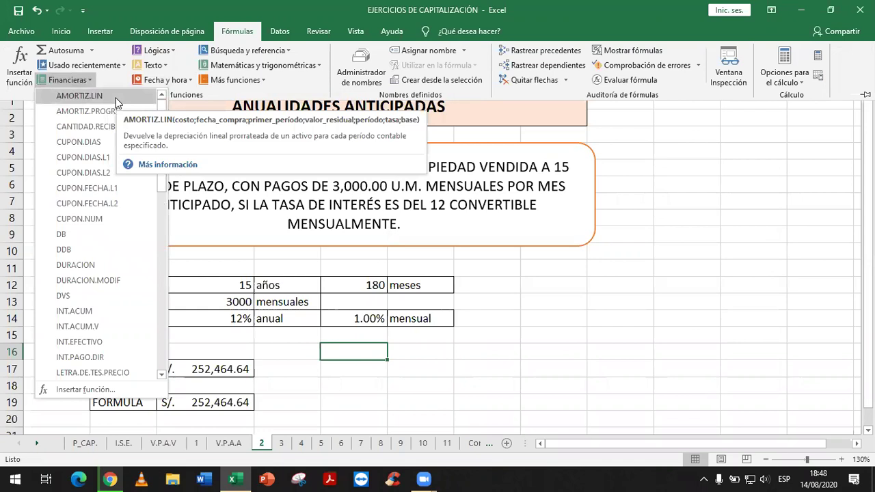
{"action": "left_click", "coordinate": [116, 98]}
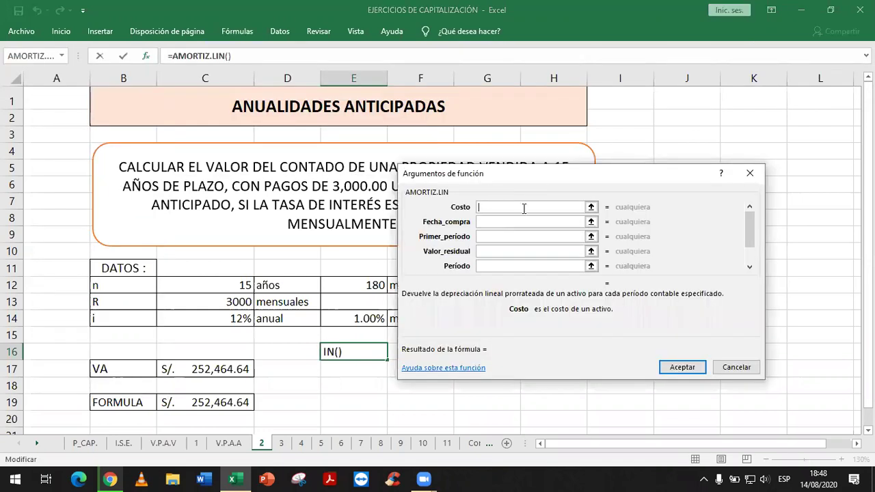
{"action": "left_click_drag", "start_coordinate": [514, 186], "coordinate": [557, 186]}
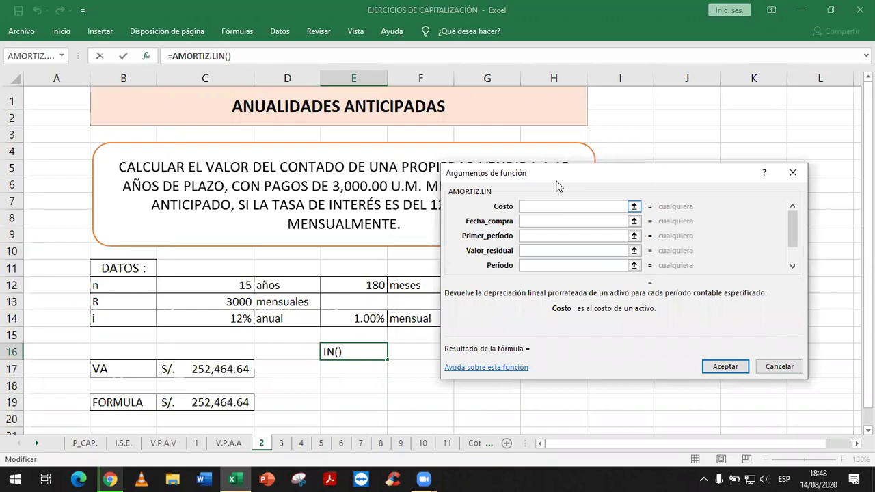
{"action": "left_click_drag", "start_coordinate": [557, 186], "coordinate": [583, 224]}
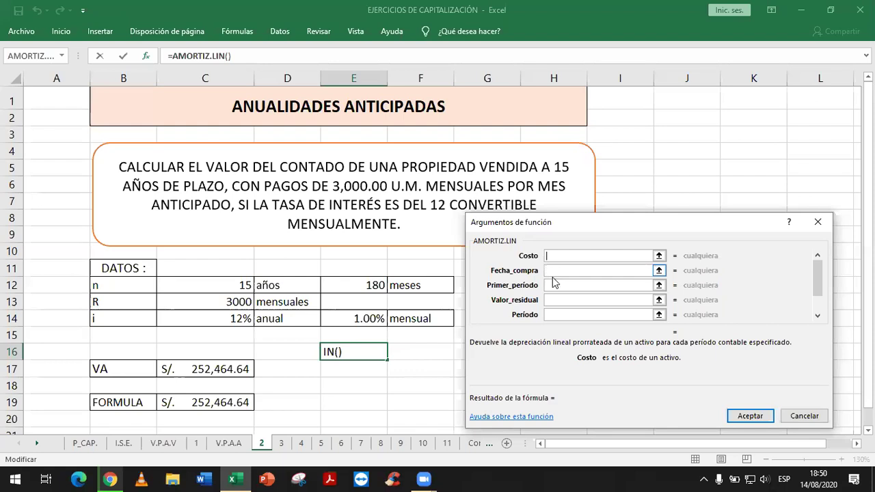
- Review each AMORTIZ.LIN argument, from Fecha_compra to Base, then cancel the E16 entry
{"action": "left_click", "coordinate": [552, 270]}
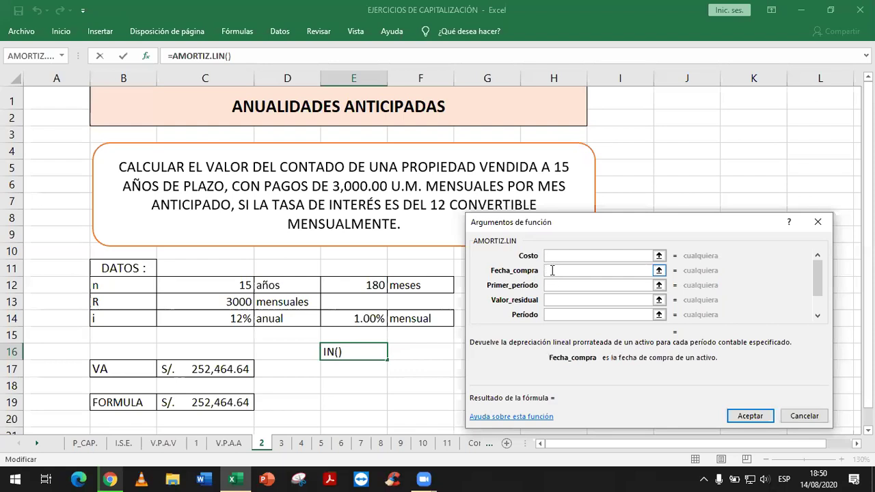
{"action": "left_click", "coordinate": [554, 286]}
{"action": "left_click", "coordinate": [554, 300]}
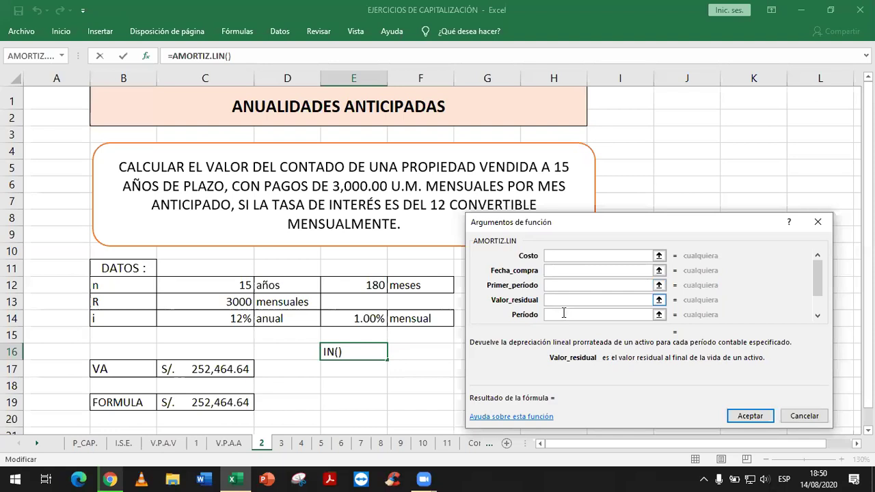
{"action": "left_click", "coordinate": [564, 313]}
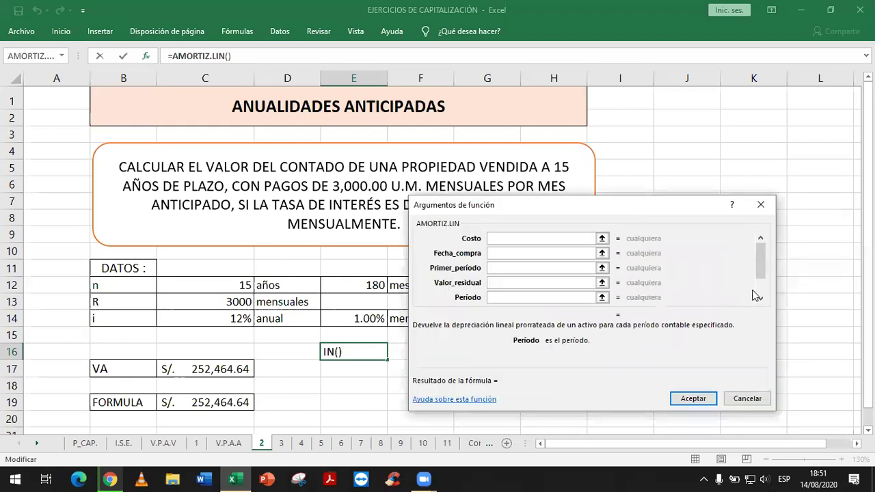
{"action": "left_click", "coordinate": [762, 300]}
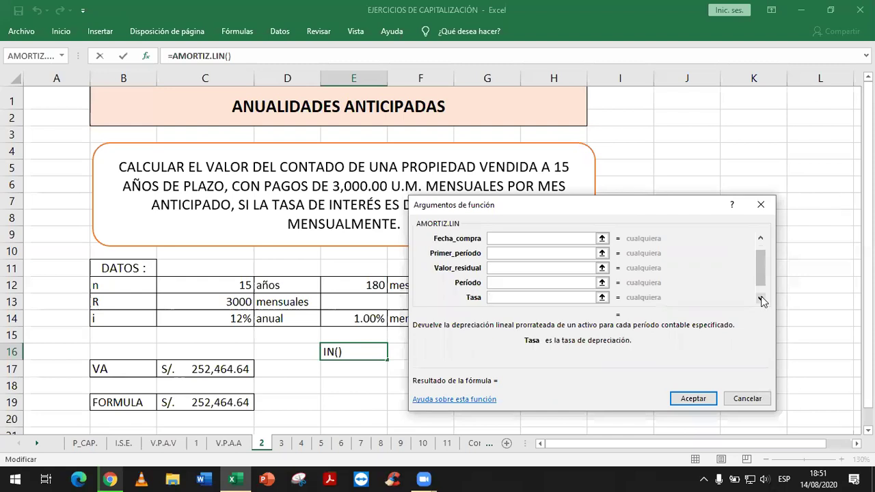
{"action": "left_click", "coordinate": [762, 301]}
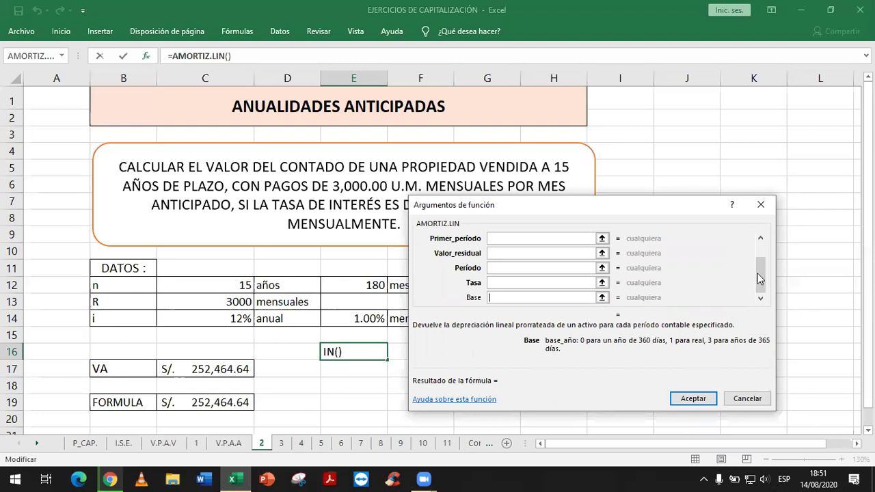
{"action": "left_click_drag", "start_coordinate": [763, 263], "coordinate": [761, 251]}
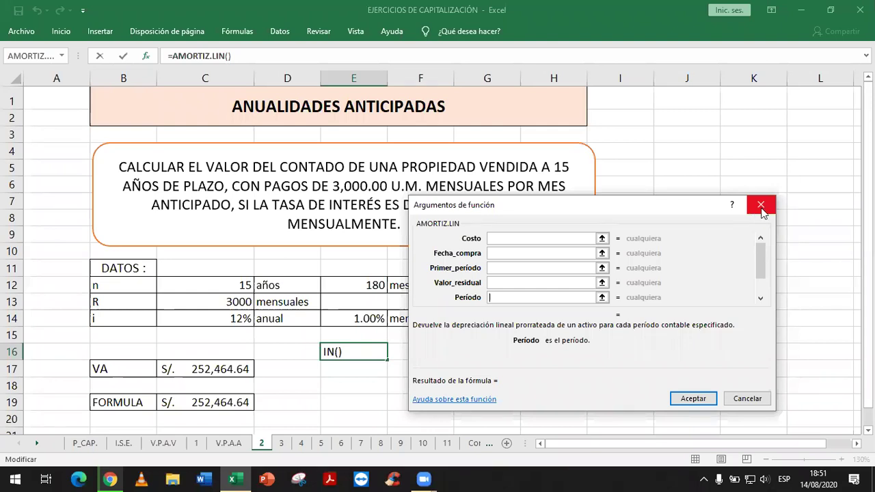
{"action": "left_click", "coordinate": [762, 212]}
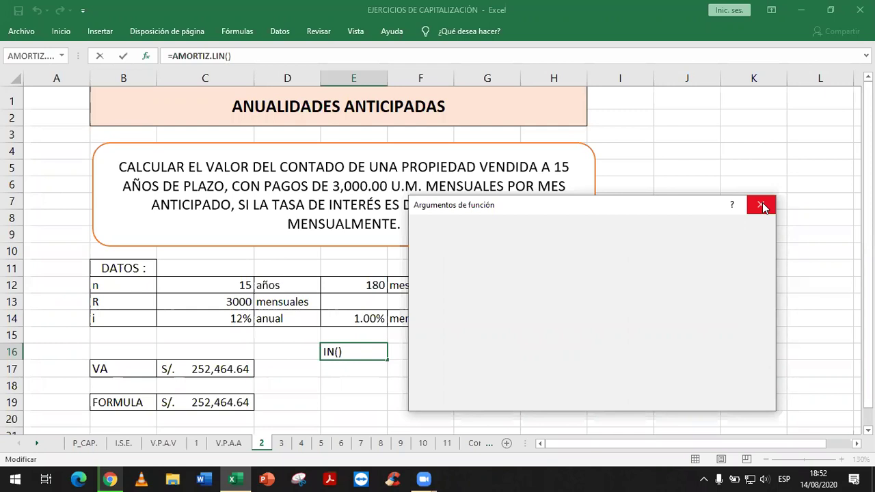
{"action": "left_click", "coordinate": [763, 202]}
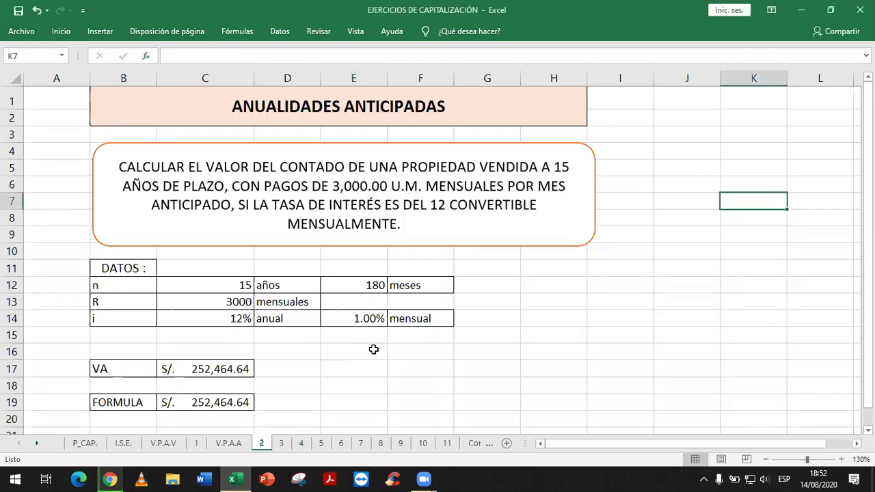
- With E16 selected, save the EJERCICIOS DE CAPITALIZACIÓN workbook
{"action": "left_click", "coordinate": [373, 350]}
{"action": "left_click", "coordinate": [19, 10]}
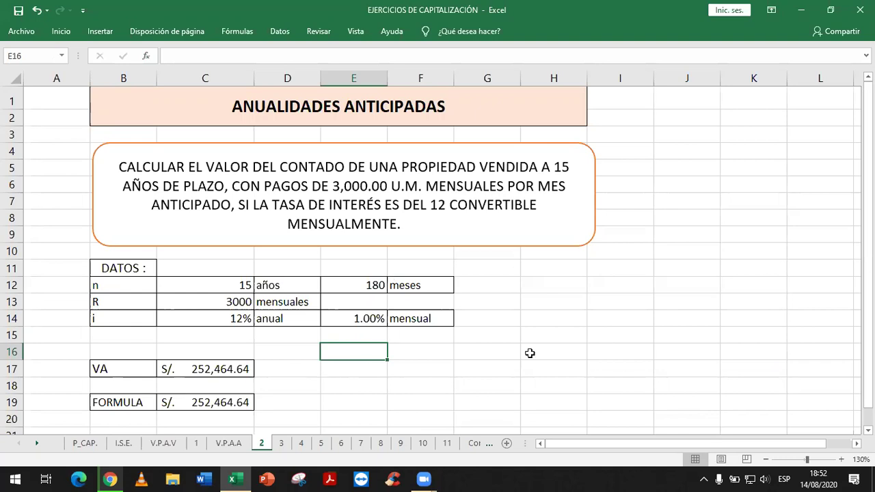
{"action": "left_click", "coordinate": [471, 247]}
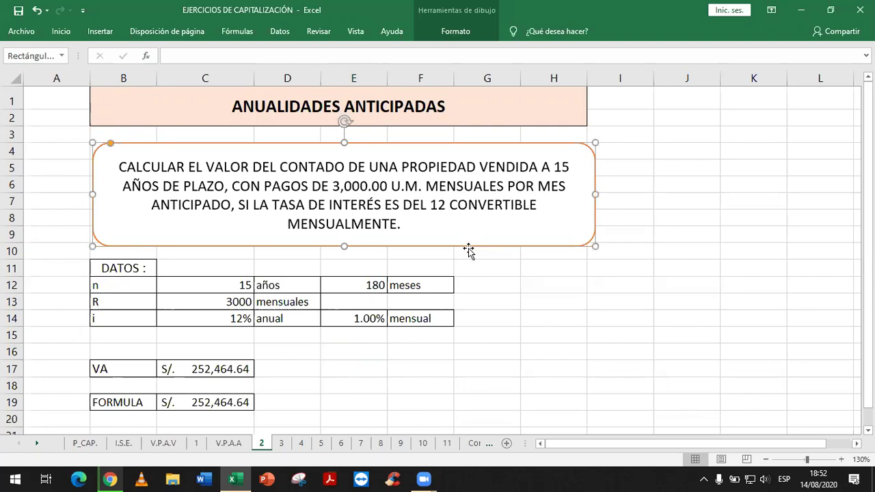
{"action": "left_click", "coordinate": [546, 325]}
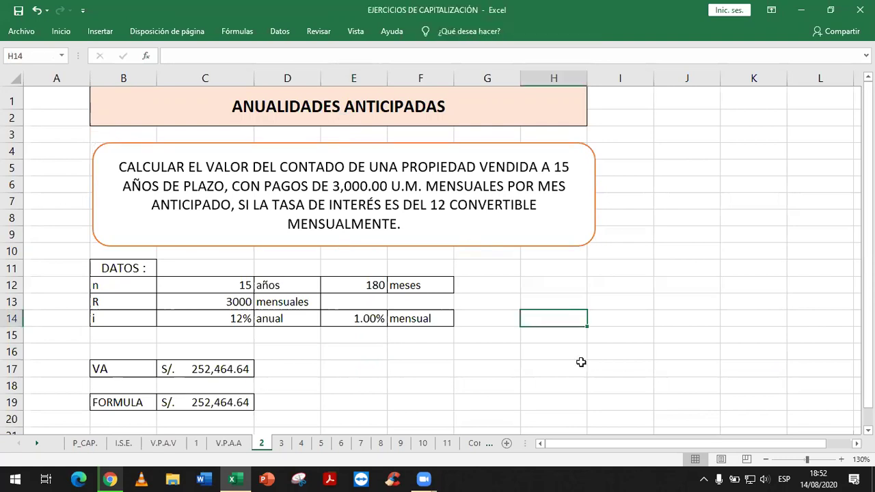
- Zoom the sheet to 160%, select G12 and save the workbook
{"action": "scroll", "coordinate": [554, 373], "scroll_direction": "up", "scroll_amount": 1}
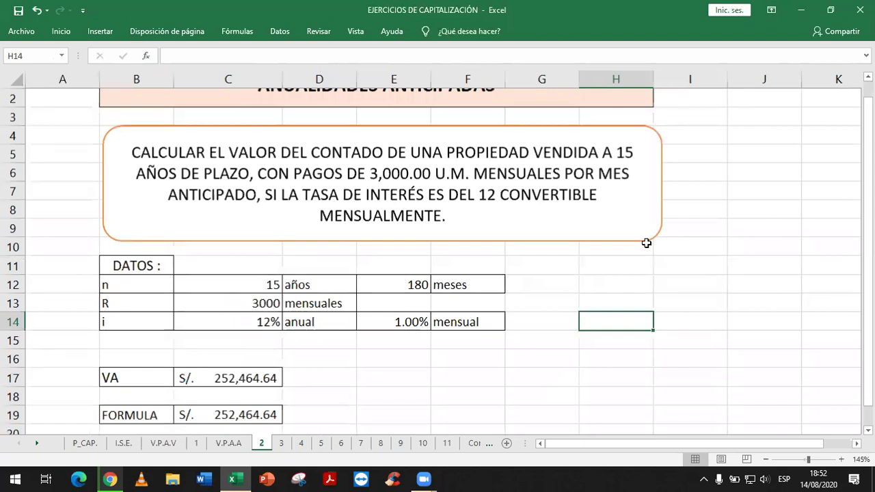
{"action": "scroll", "coordinate": [646, 242], "scroll_direction": "up", "scroll_amount": 1}
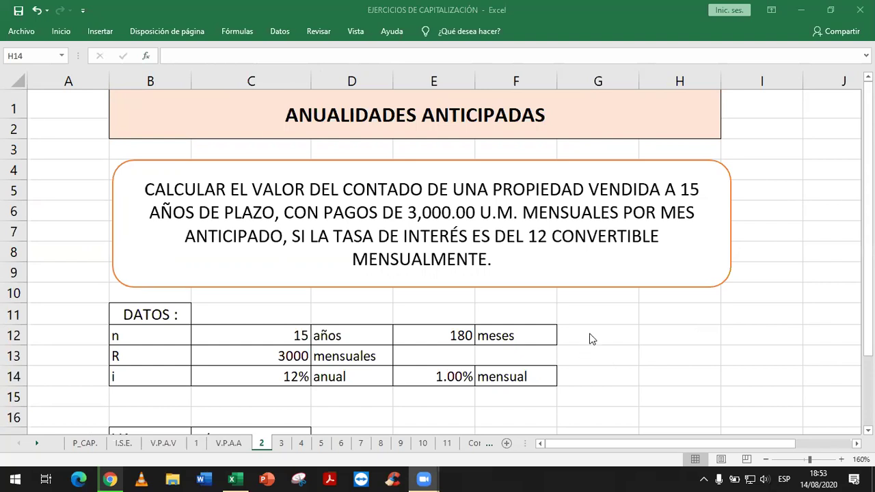
{"action": "left_click", "coordinate": [590, 334]}
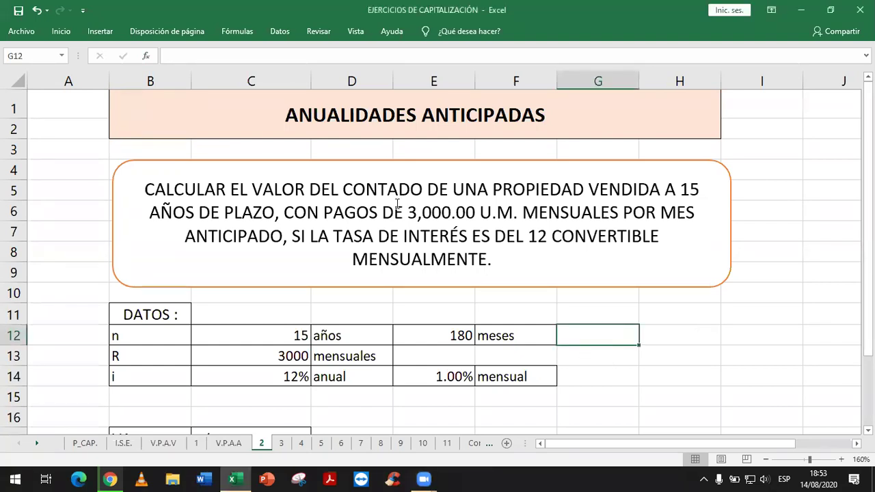
{"action": "left_click", "coordinate": [17, 11]}
- Highlight the statement's property cash value, 15 AÑOS DE PLAZO and 3,000.00 payment phrases
{"action": "left_click_drag", "start_coordinate": [429, 190], "coordinate": [145, 189]}
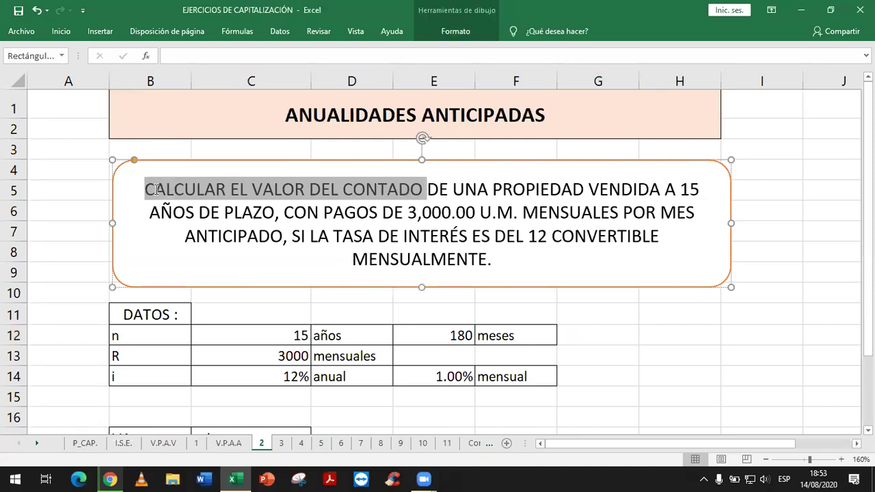
{"action": "key", "text": "ctrl+shift+Right"}
{"action": "key", "text": "ctrl+shift+Right"}
{"action": "key", "text": "ctrl+shift+Right"}
{"action": "mouse_move", "coordinate": [155, 194]}
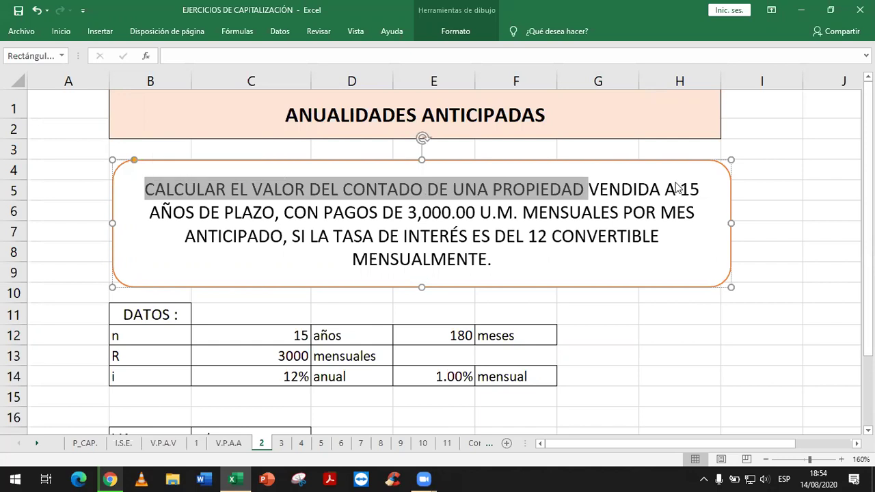
{"action": "key", "text": "Right"}
{"action": "key", "text": "Right"}
{"action": "key", "text": "Right"}
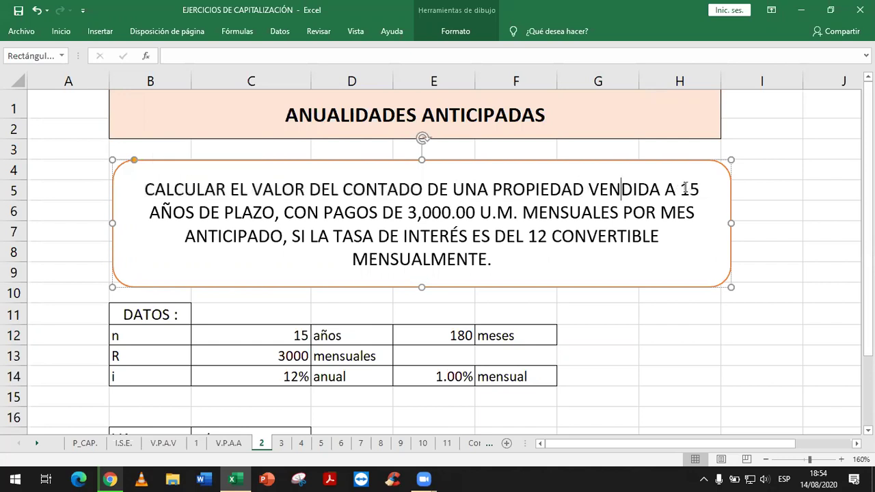
{"action": "left_click_drag", "start_coordinate": [681, 189], "coordinate": [273, 212]}
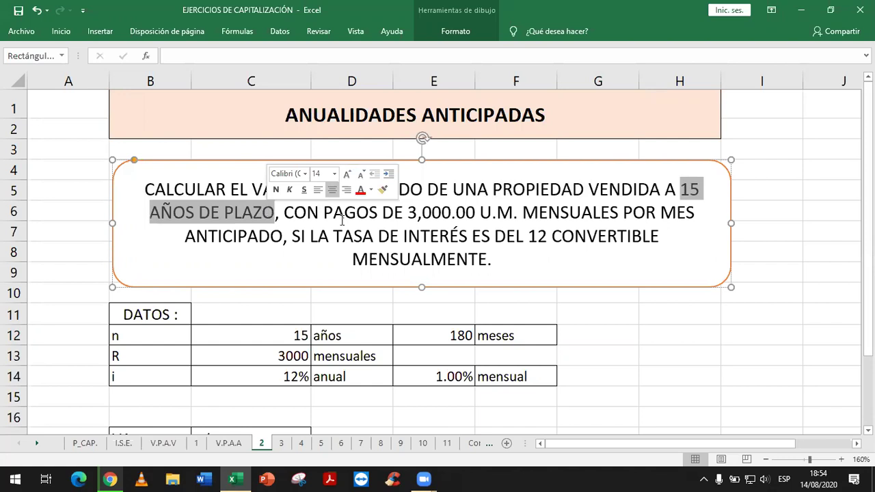
{"action": "left_click", "coordinate": [405, 212]}
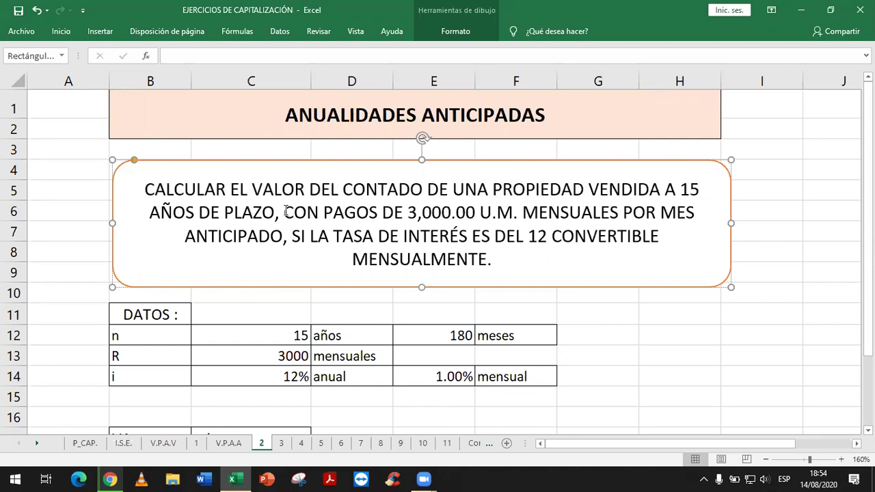
{"action": "left_click_drag", "start_coordinate": [287, 212], "coordinate": [455, 208]}
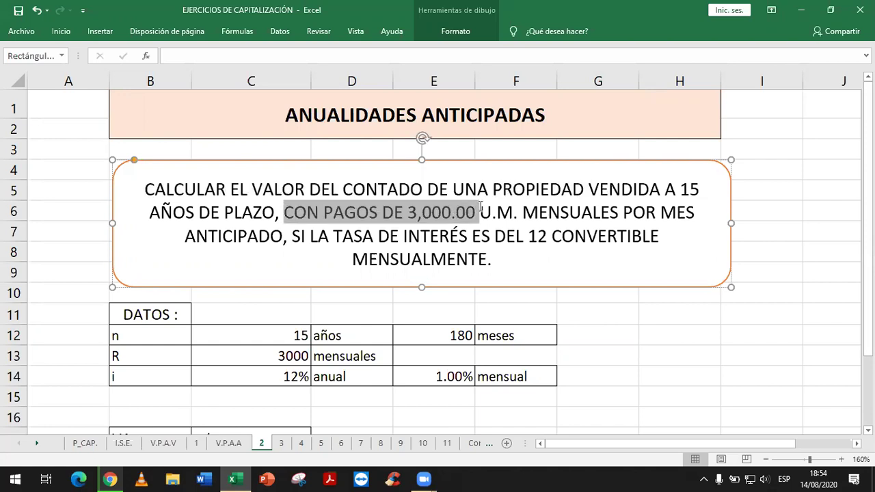
{"action": "left_click_drag", "start_coordinate": [455, 209], "coordinate": [513, 214]}
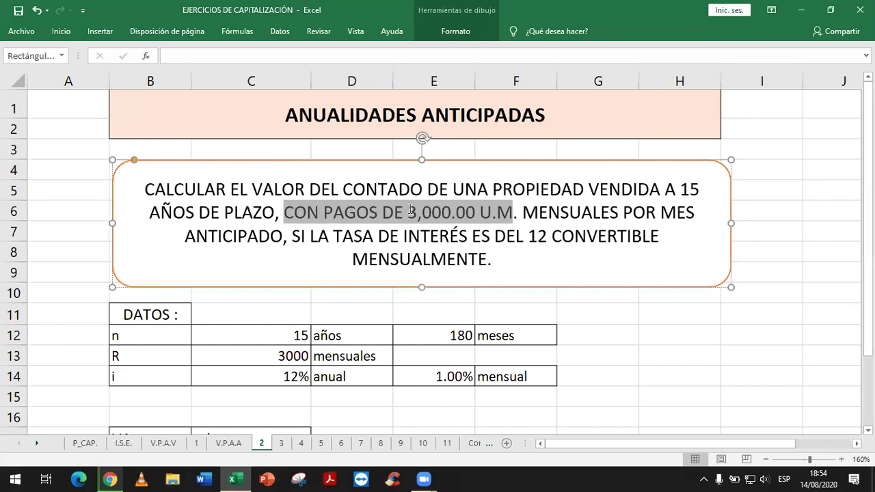
{"action": "left_click_drag", "start_coordinate": [408, 214], "coordinate": [473, 214]}
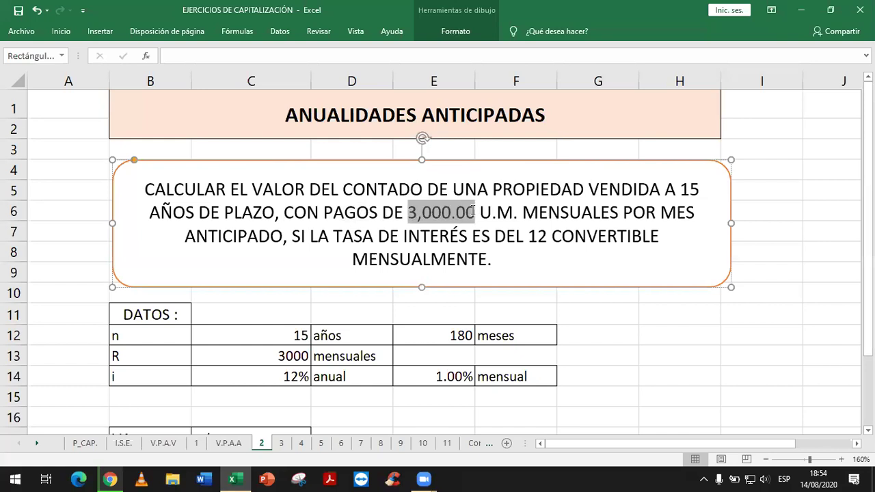
{"action": "left_click", "coordinate": [473, 212]}
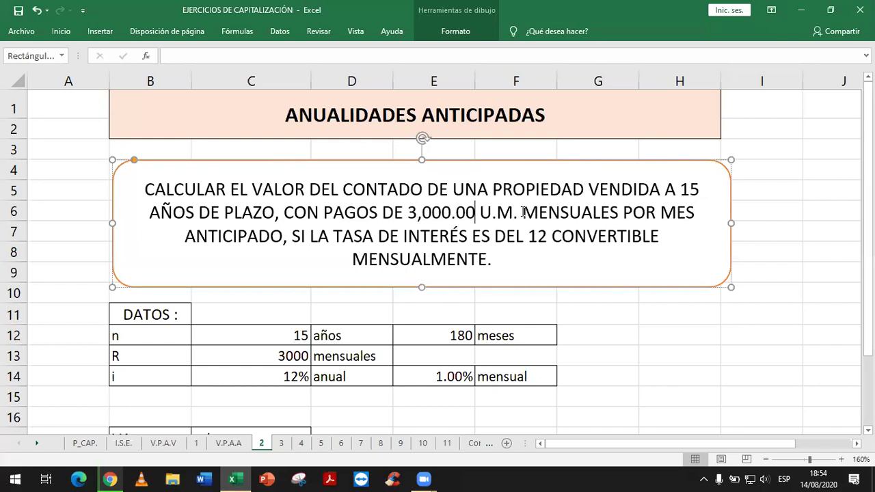
- Highlight the monthly anticipated payment wording, then add % after 12 in the statement
{"action": "mouse_move", "coordinate": [523, 213]}
{"action": "left_mouse_down"}
{"action": "mouse_move", "coordinate": [637, 214]}
{"action": "mouse_move", "coordinate": [623, 214]}
{"action": "left_mouse_up"}
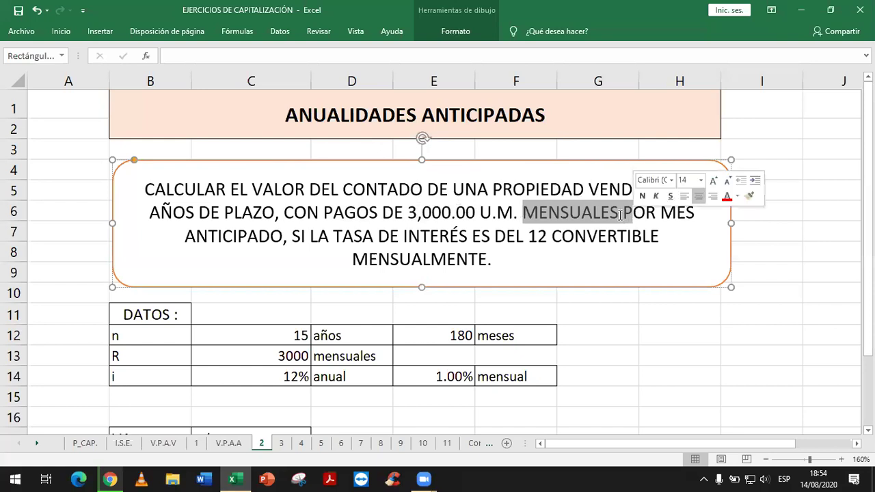
{"action": "key", "text": "Right"}
{"action": "left_click", "coordinate": [411, 212], "text": "shift"}
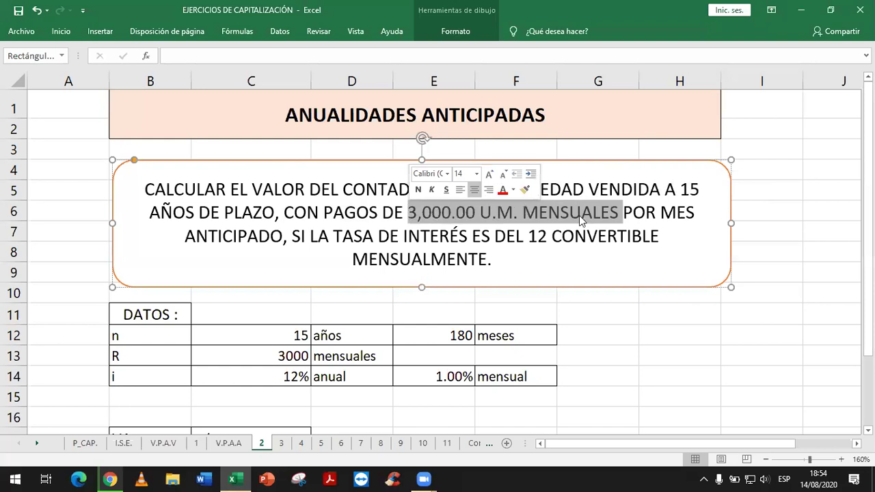
{"action": "left_click", "coordinate": [627, 212]}
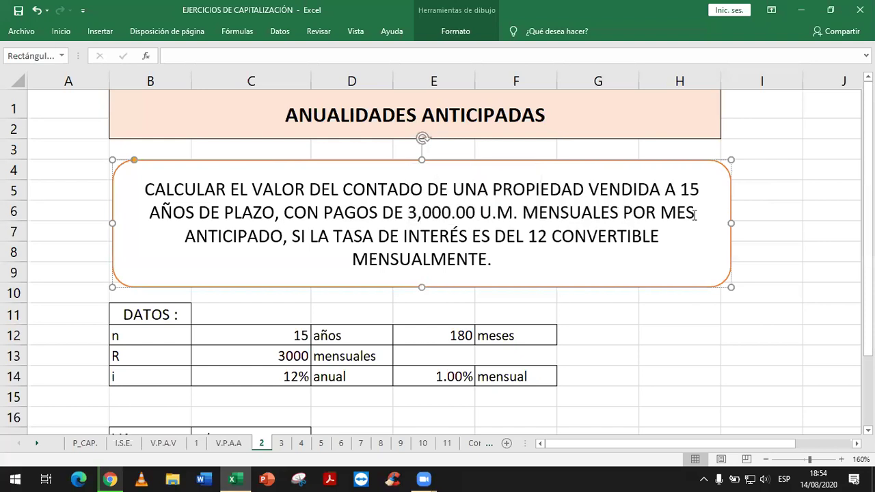
{"action": "key", "text": "ctrl+shift+Left"}
{"action": "key", "text": "ctrl+shift+Left"}
{"action": "key", "text": "ctrl+shift+Left"}
{"action": "left_click", "coordinate": [291, 235], "text": "shift"}
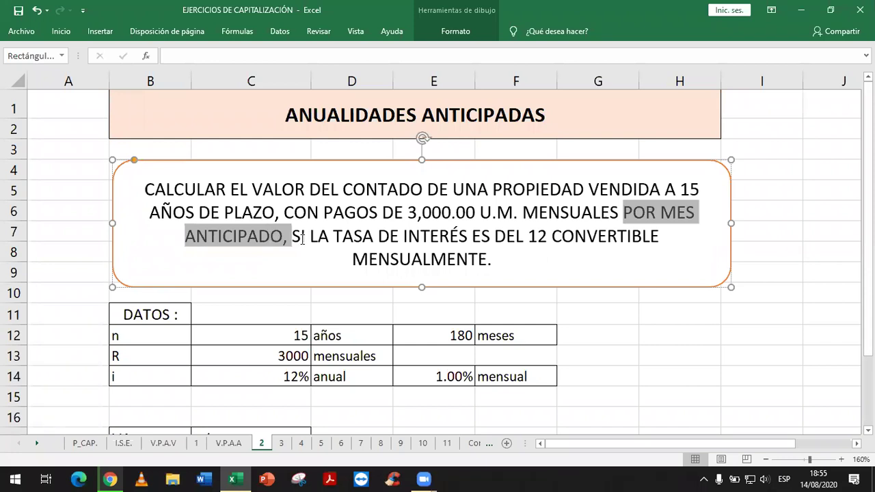
{"action": "left_click", "coordinate": [537, 236]}
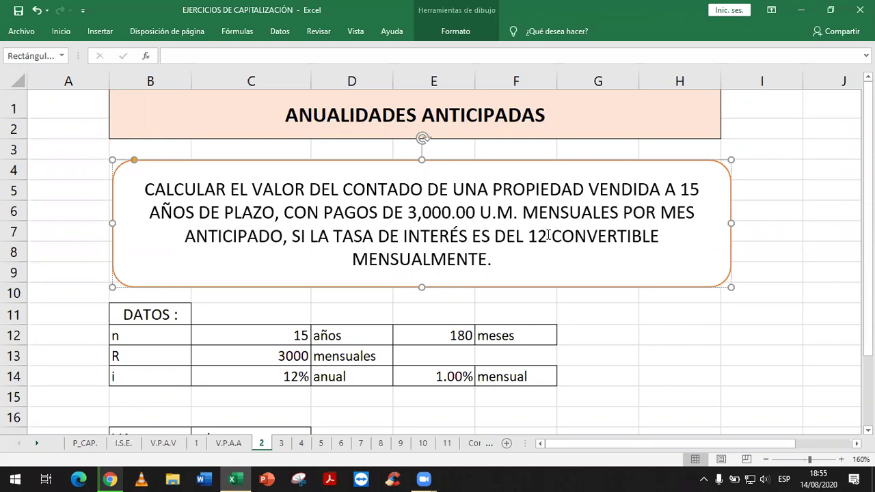
{"action": "left_click", "coordinate": [548, 235]}
{"action": "type", "text": "%"}
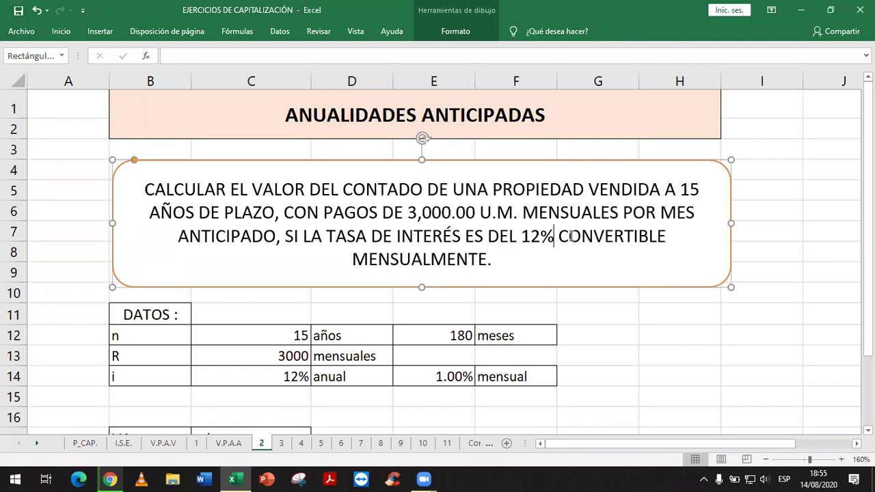
{"action": "left_click", "coordinate": [240, 443]}
- Look through the V.P.A.V, I.S.E., 1 and P_CAP. sheets, then return to sheet 2
{"action": "left_click", "coordinate": [163, 444]}
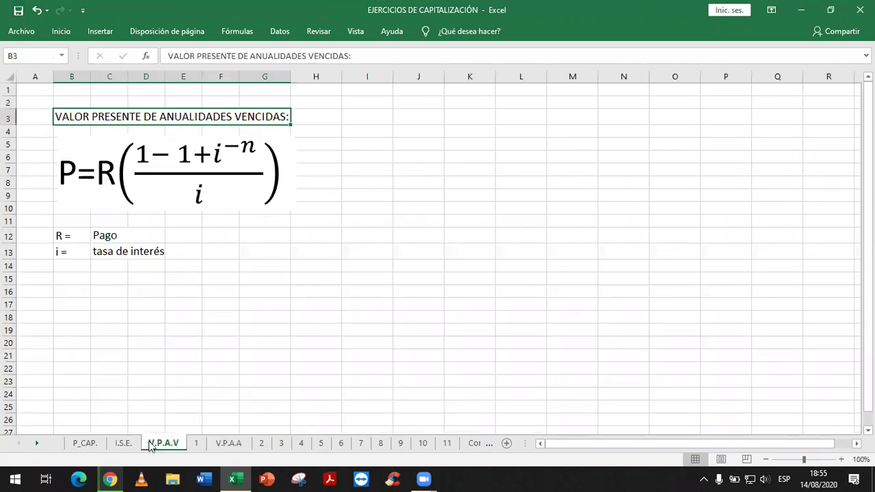
{"action": "left_click", "coordinate": [115, 444]}
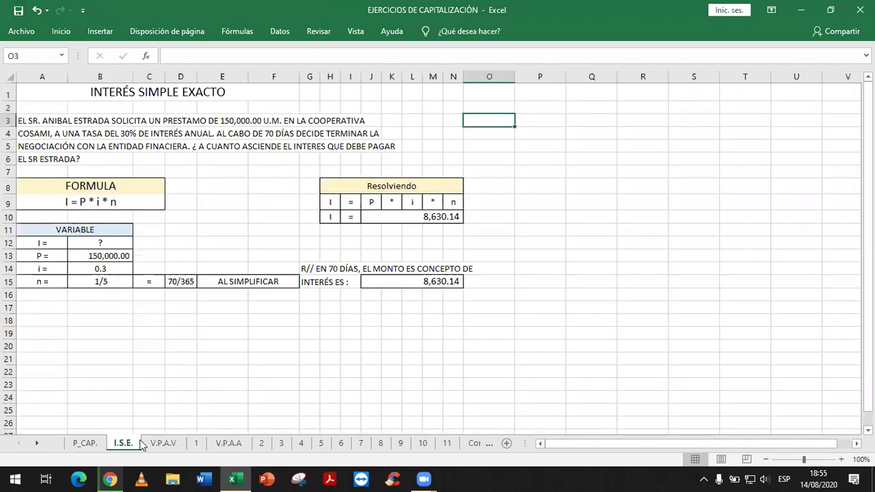
{"action": "left_click", "coordinate": [163, 444]}
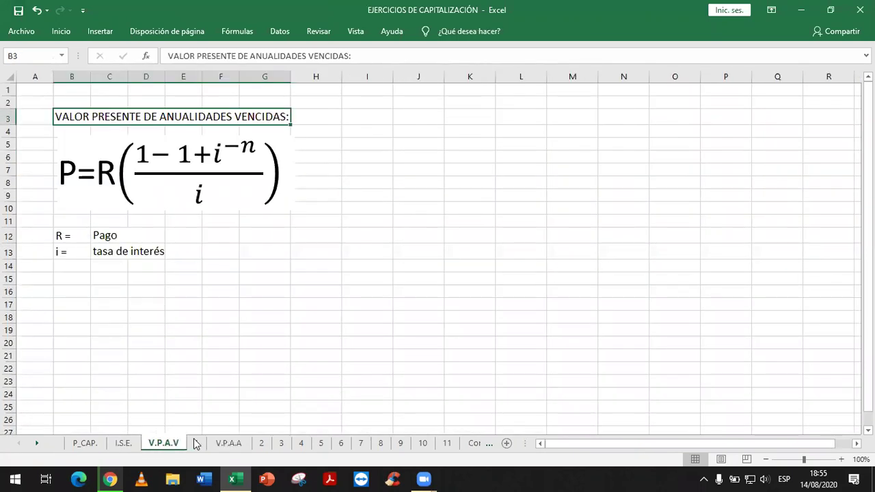
{"action": "left_click", "coordinate": [196, 443]}
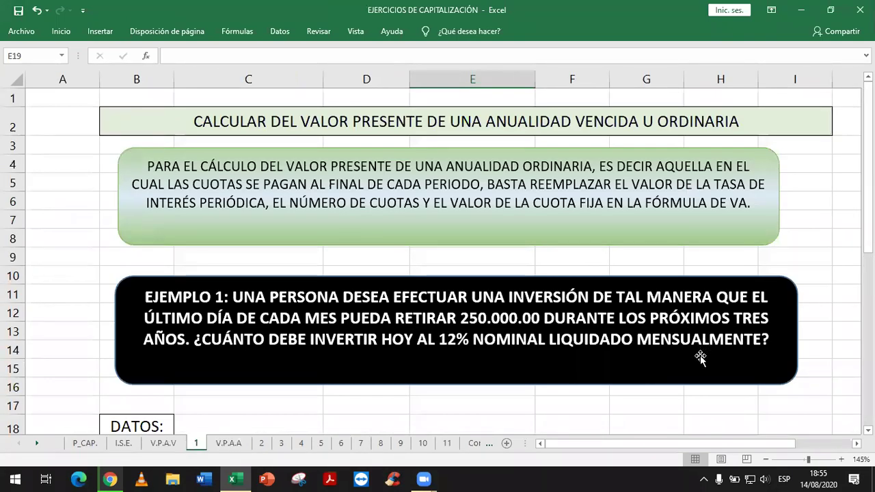
{"action": "scroll", "coordinate": [656, 275], "scroll_direction": "down", "scroll_amount": 1}
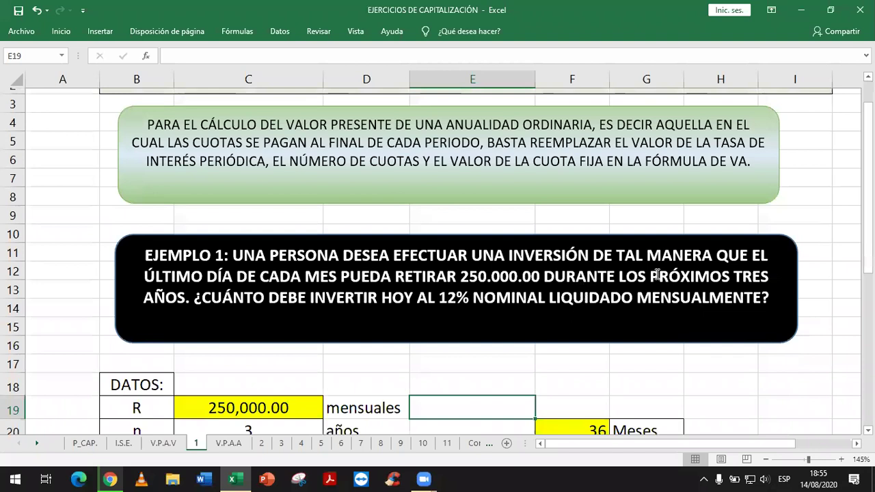
{"action": "scroll", "coordinate": [656, 275], "scroll_direction": "down", "scroll_amount": 1}
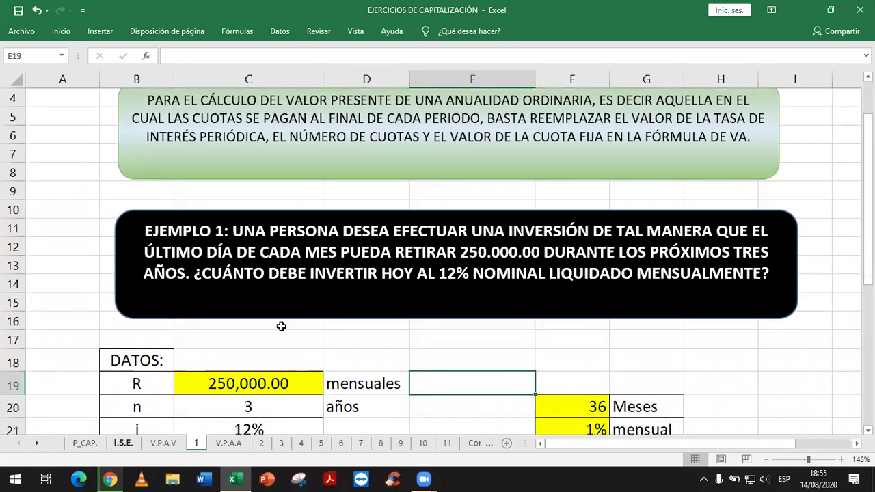
{"action": "key", "text": "ctrl+Page_Up"}
{"action": "key", "text": "ctrl+Page_Up"}
{"action": "key", "text": "ctrl+Page_Up"}
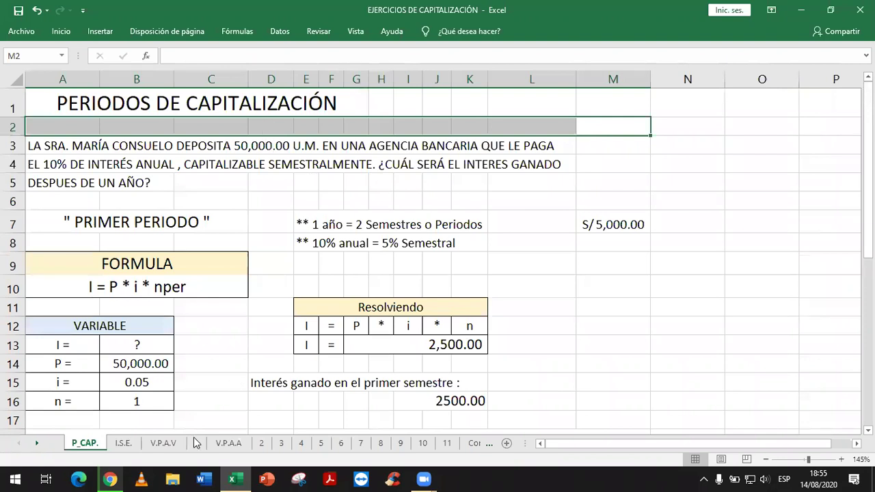
{"action": "left_click", "coordinate": [197, 443]}
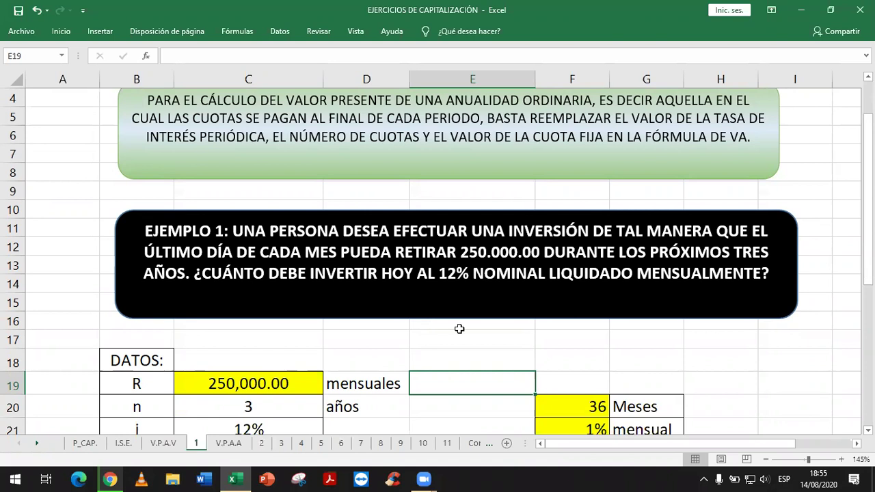
{"action": "left_click", "coordinate": [262, 443]}
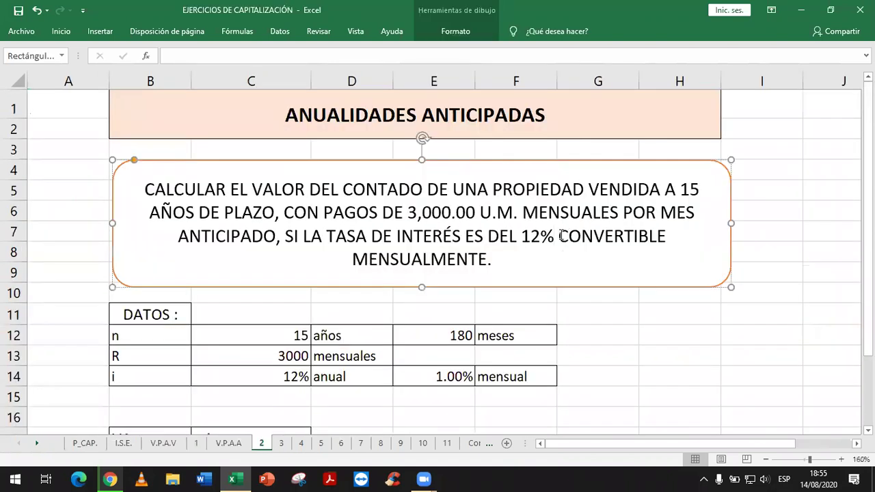
{"action": "left_click_drag", "start_coordinate": [559, 236], "coordinate": [682, 243]}
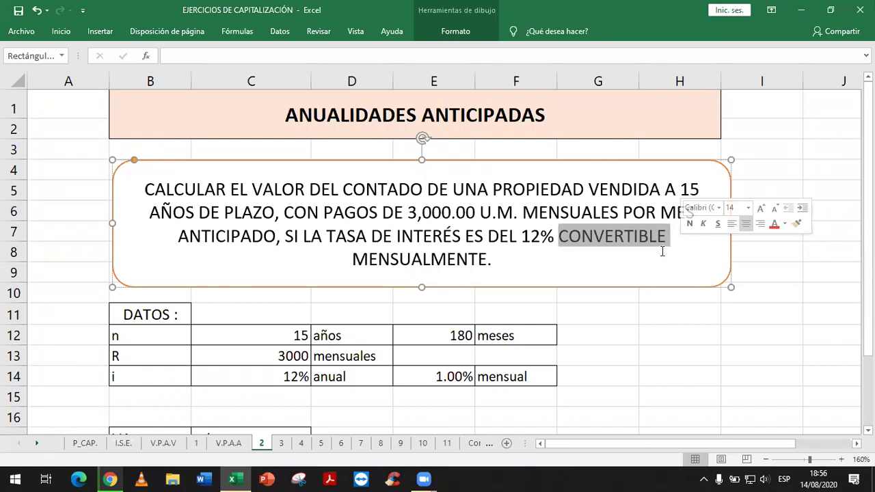
{"action": "key", "text": "ctrl+End"}
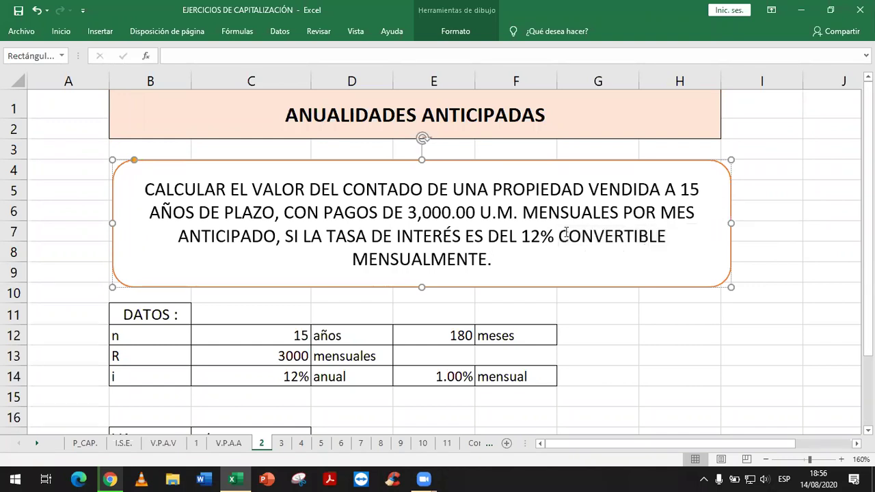
{"action": "double_click", "coordinate": [666, 247]}
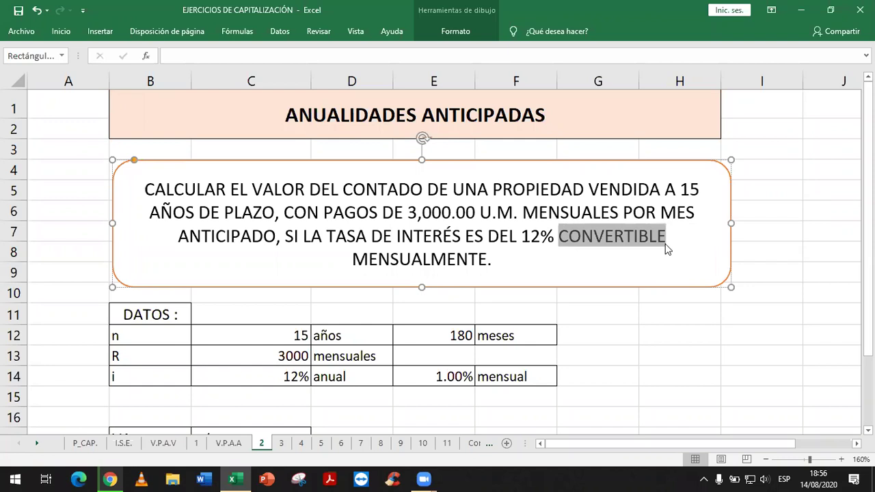
{"action": "left_click", "coordinate": [557, 237]}
{"action": "left_click_drag", "start_coordinate": [668, 239], "coordinate": [554, 239]}
{"action": "left_click_drag", "start_coordinate": [603, 254], "coordinate": [499, 258]}
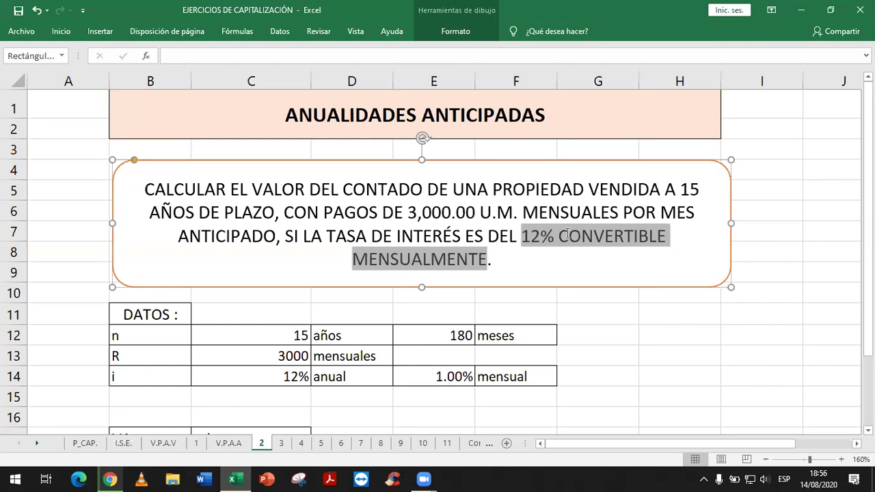
{"action": "left_click_drag", "start_coordinate": [567, 235], "coordinate": [661, 236]}
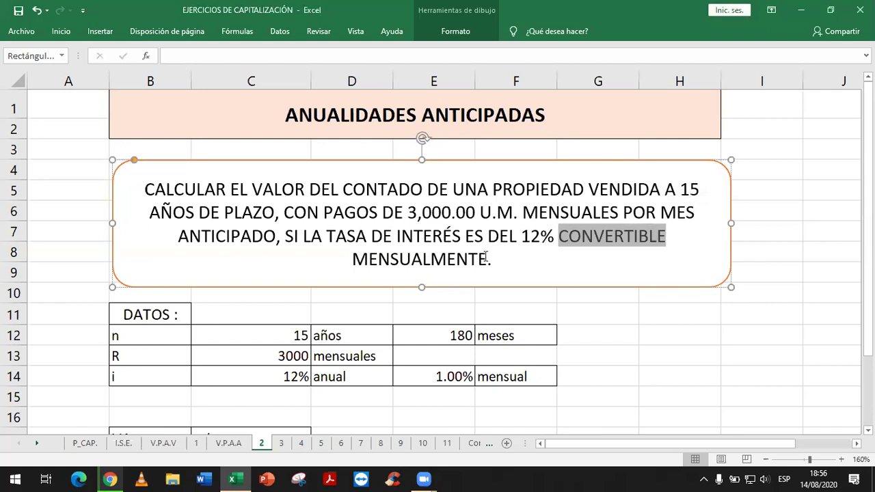
{"action": "left_click_drag", "start_coordinate": [544, 236], "coordinate": [488, 260]}
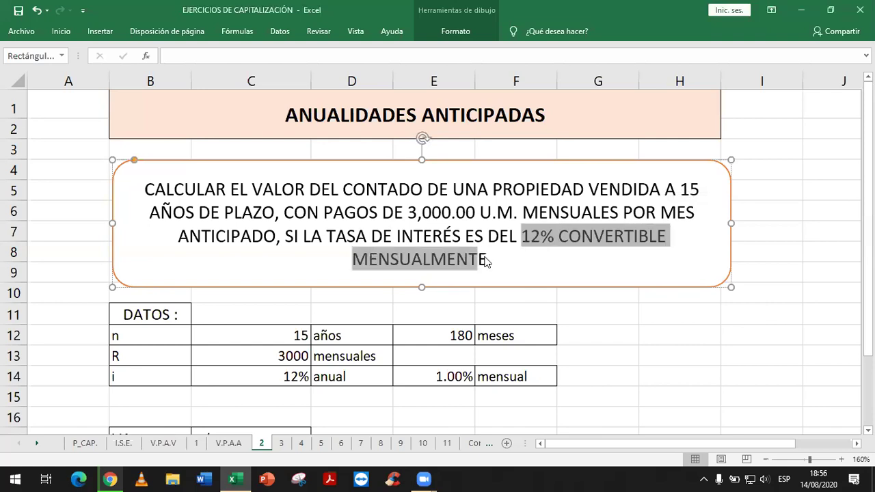
{"action": "left_click", "coordinate": [629, 279]}
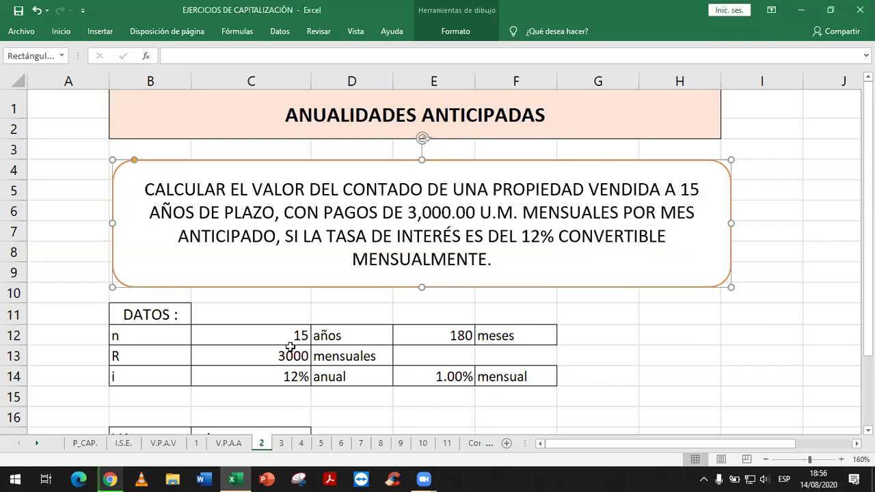
{"action": "left_click", "coordinate": [270, 331]}
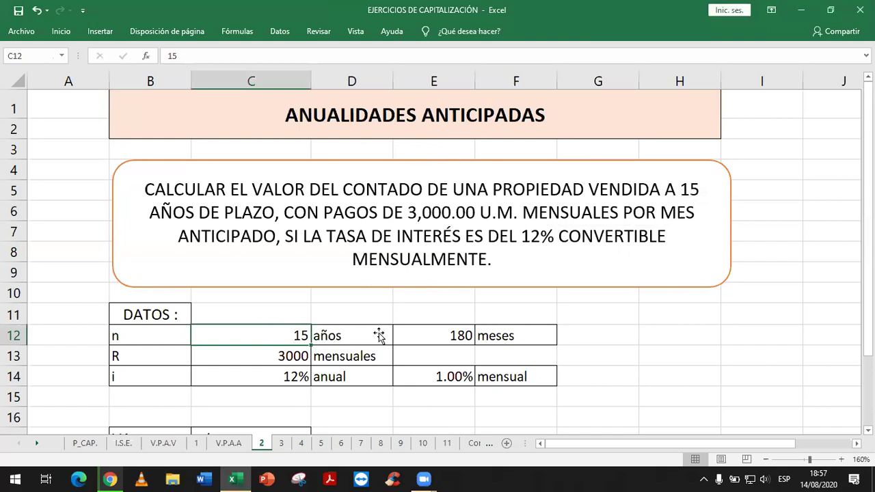
{"action": "left_click", "coordinate": [527, 341]}
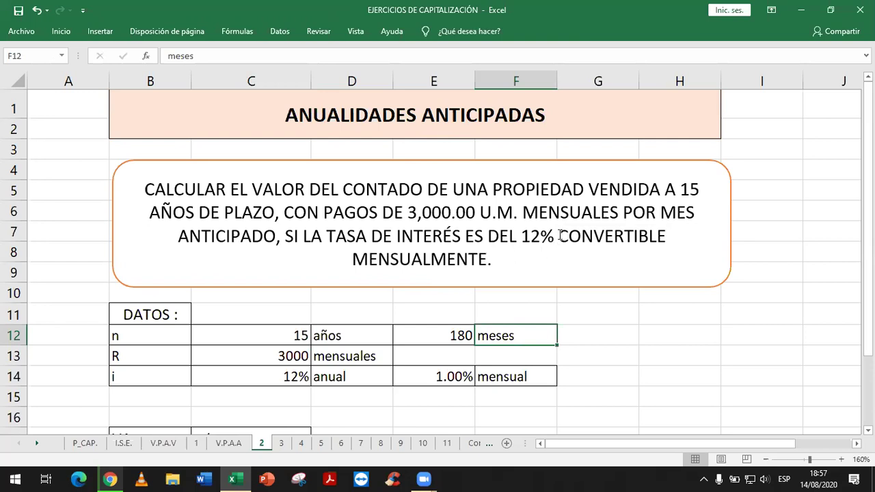
{"action": "left_click_drag", "start_coordinate": [559, 235], "coordinate": [684, 239]}
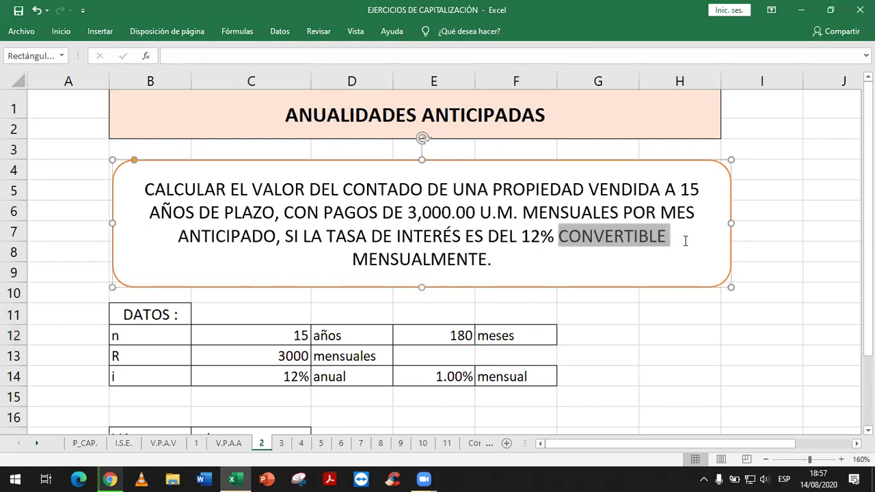
{"action": "left_click", "coordinate": [489, 259], "text": "shift"}
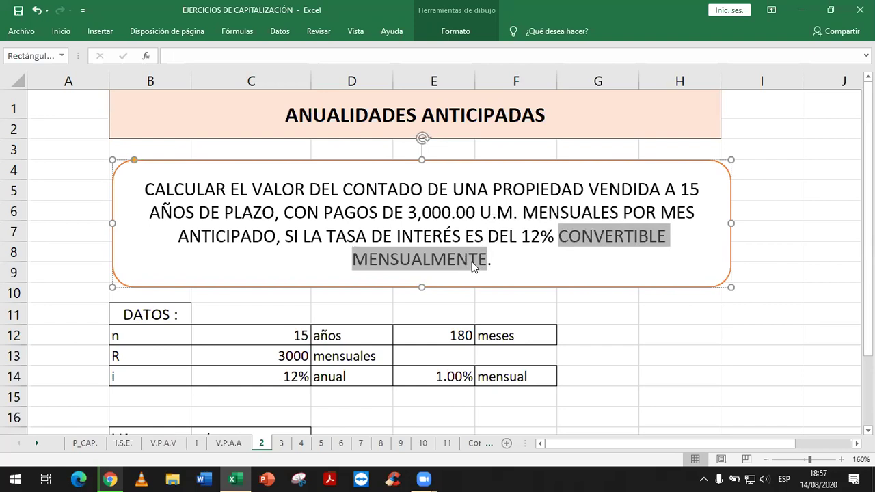
{"action": "left_click", "coordinate": [591, 331]}
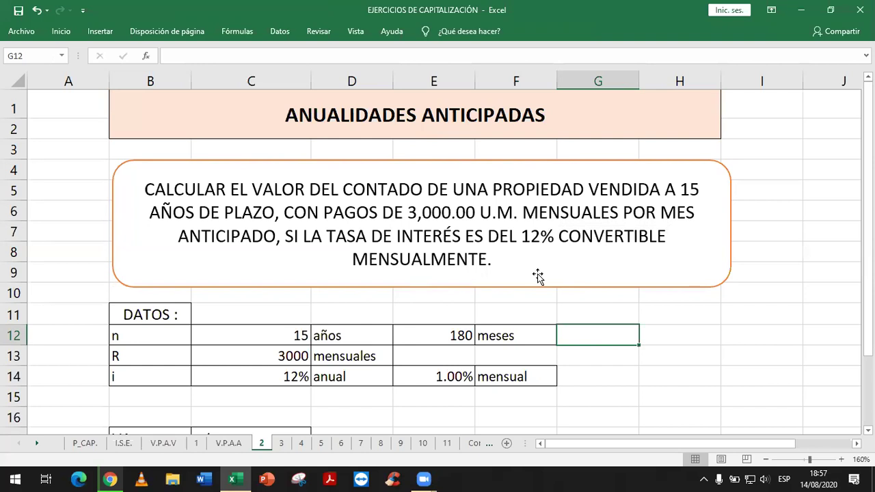
{"action": "left_click", "coordinate": [537, 275]}
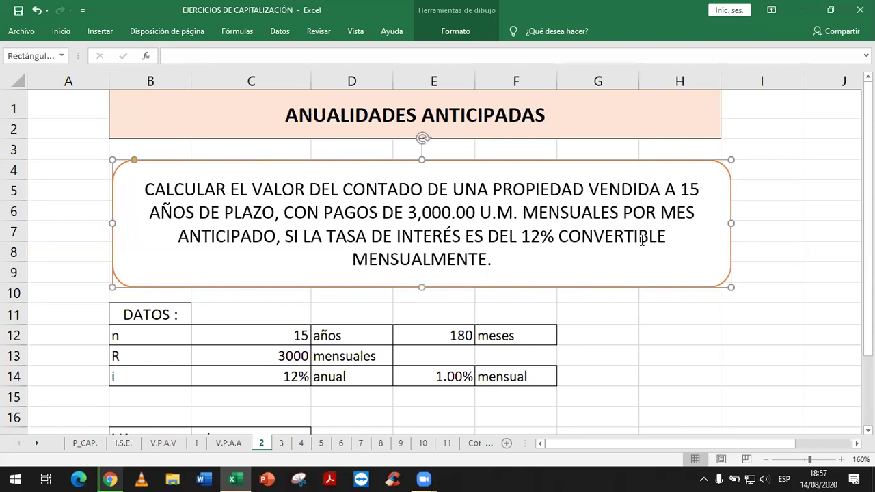
{"action": "left_click", "coordinate": [646, 307]}
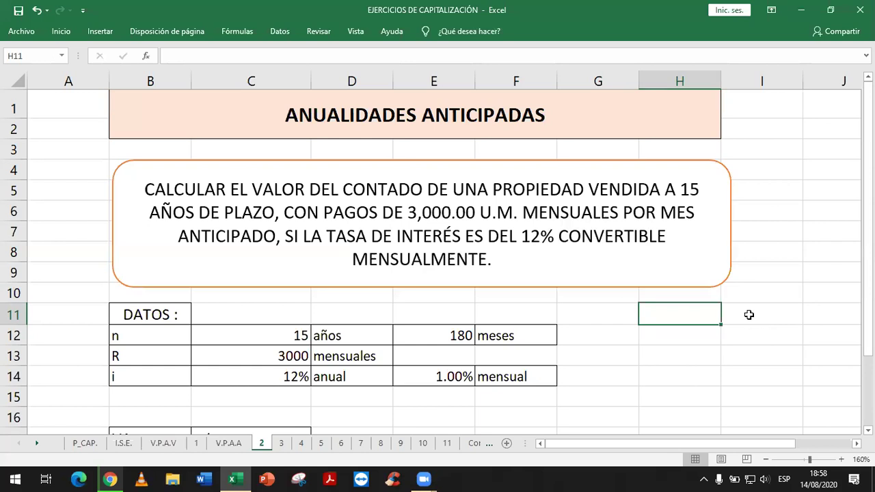
{"action": "left_click", "coordinate": [750, 315]}
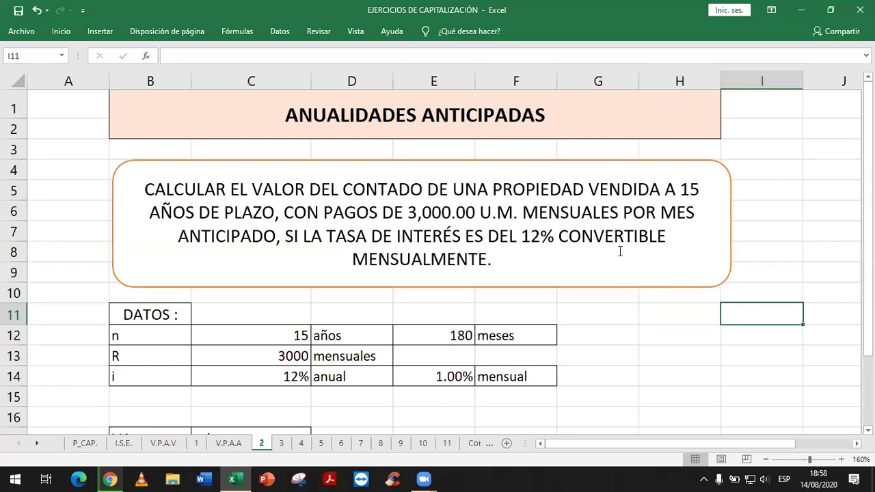
{"action": "left_click", "coordinate": [620, 251]}
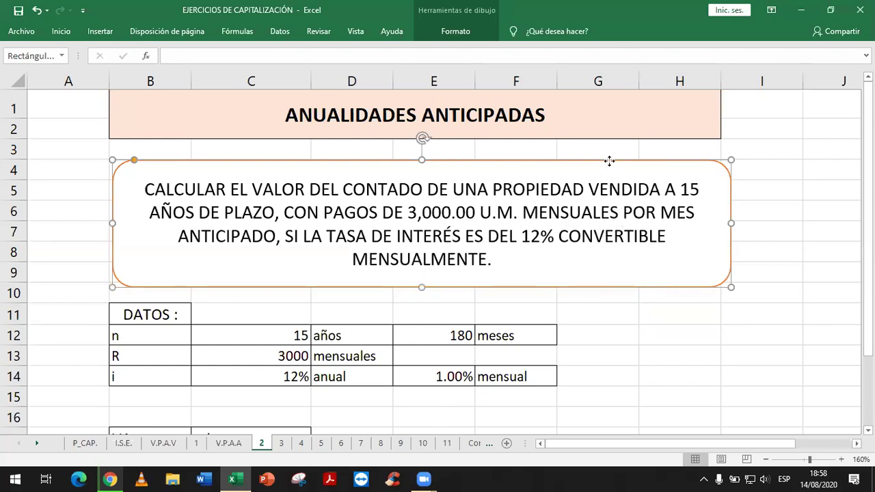
- Drag the problem box's right edge slightly left to align with the title banner
{"action": "left_click_drag", "start_coordinate": [609, 160], "coordinate": [609, 163]}
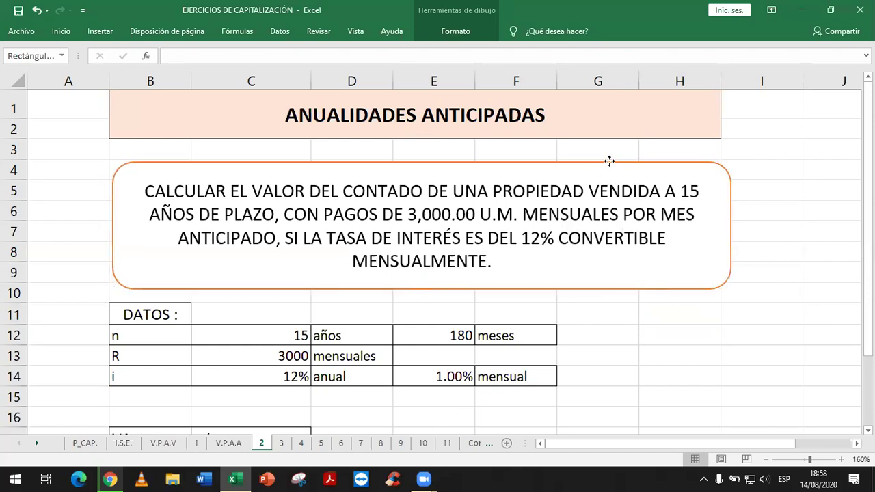
{"action": "left_click_drag", "start_coordinate": [609, 163], "coordinate": [608, 163]}
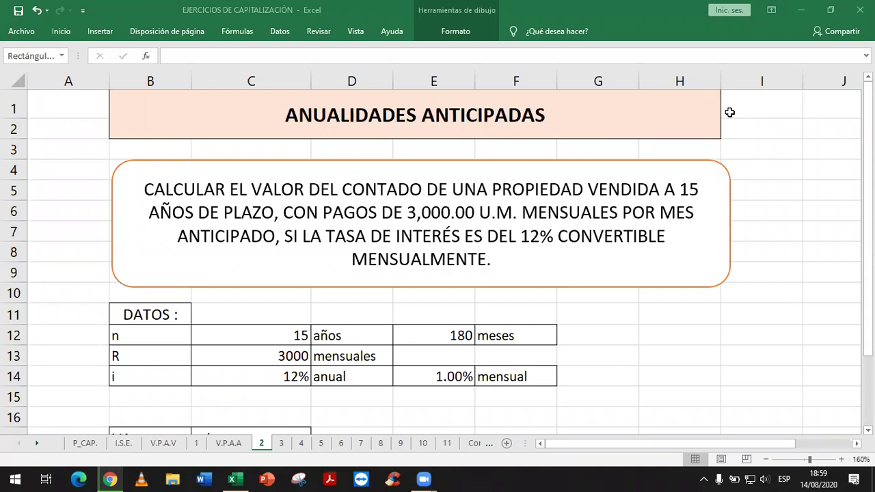
{"action": "left_click", "coordinate": [730, 218]}
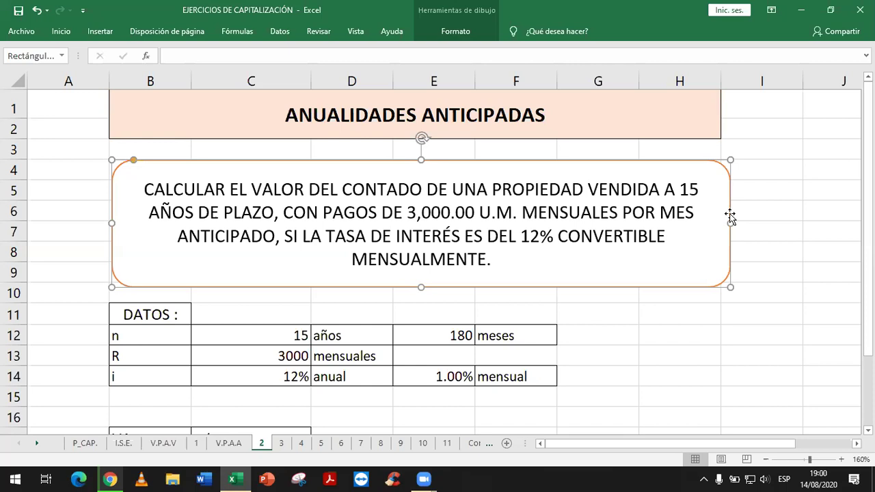
{"action": "left_click", "coordinate": [590, 162]}
{"action": "left_click_drag", "start_coordinate": [730, 222], "coordinate": [721, 221]}
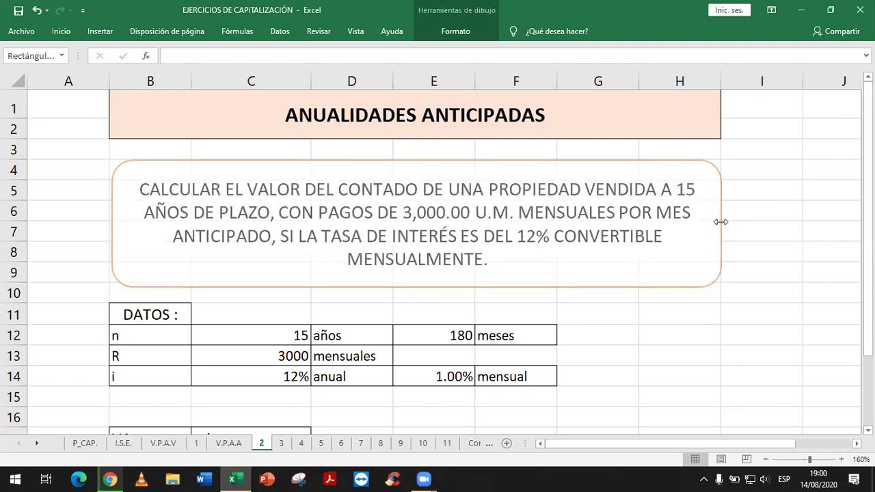
{"action": "left_click", "coordinate": [701, 313]}
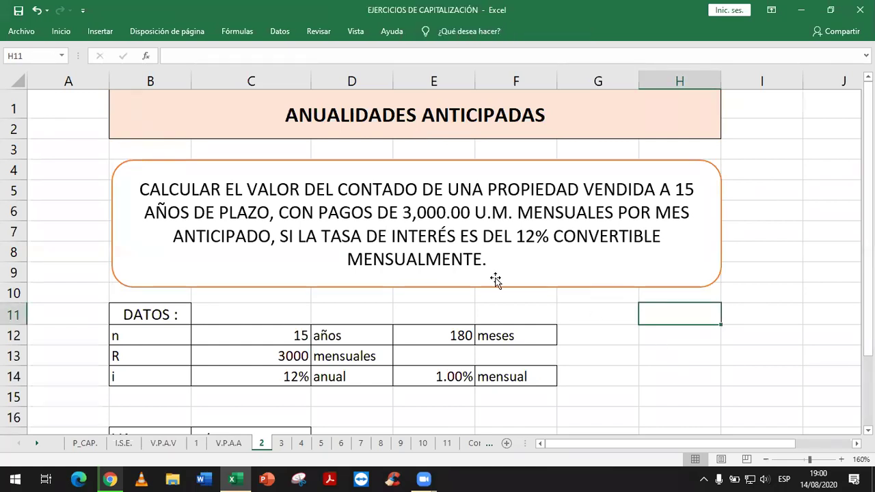
{"action": "left_click", "coordinate": [278, 328]}
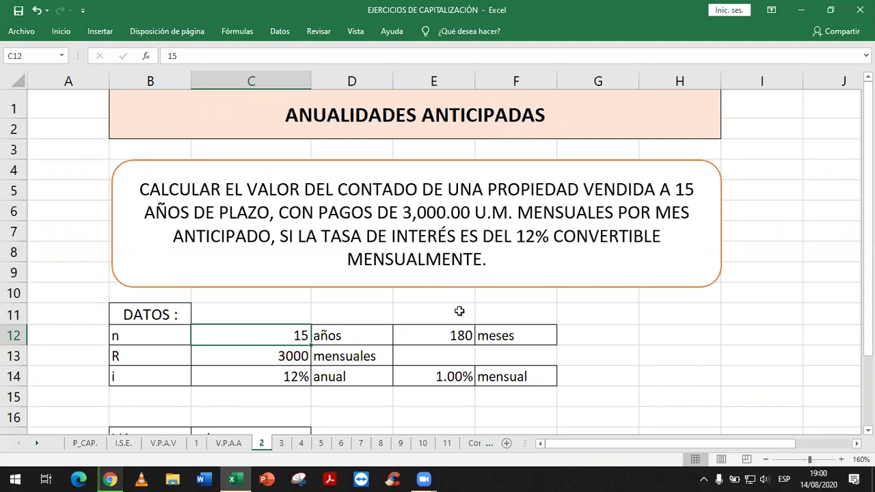
{"action": "left_click", "coordinate": [424, 349]}
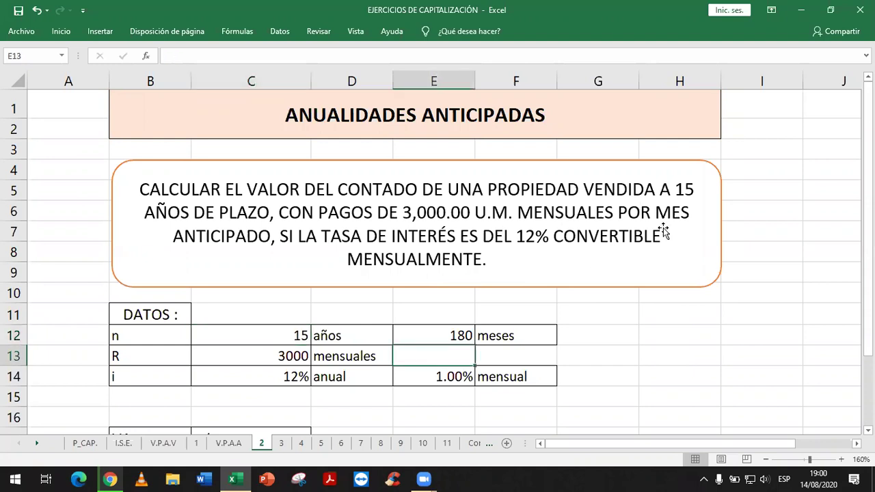
{"action": "left_click", "coordinate": [660, 189]}
{"action": "double_click", "coordinate": [454, 331]}
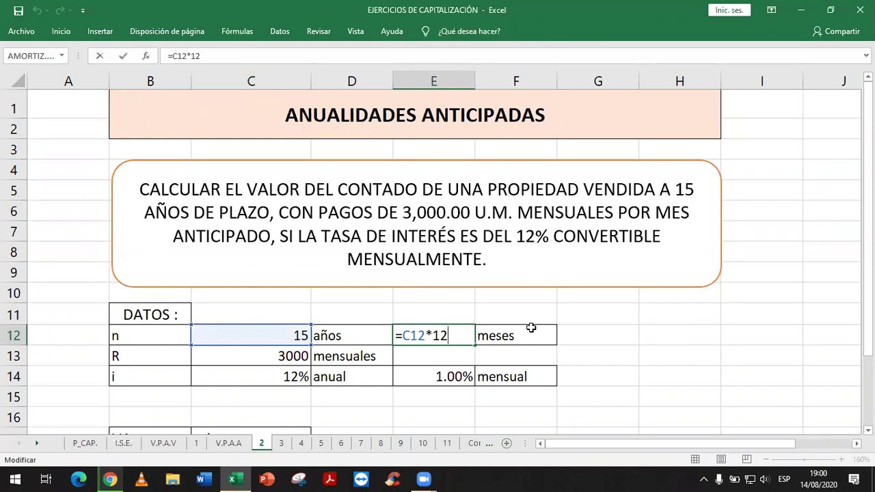
{"action": "key", "text": "Return"}
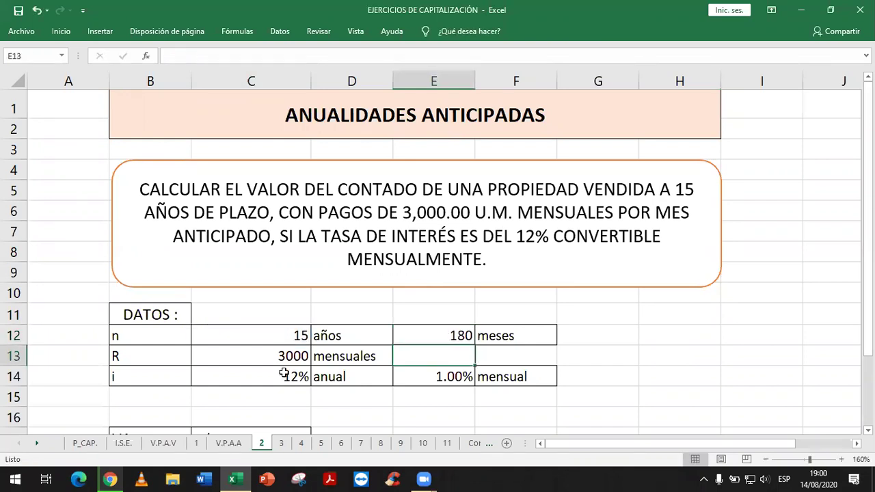
{"action": "left_click", "coordinate": [283, 374]}
{"action": "left_click", "coordinate": [404, 378]}
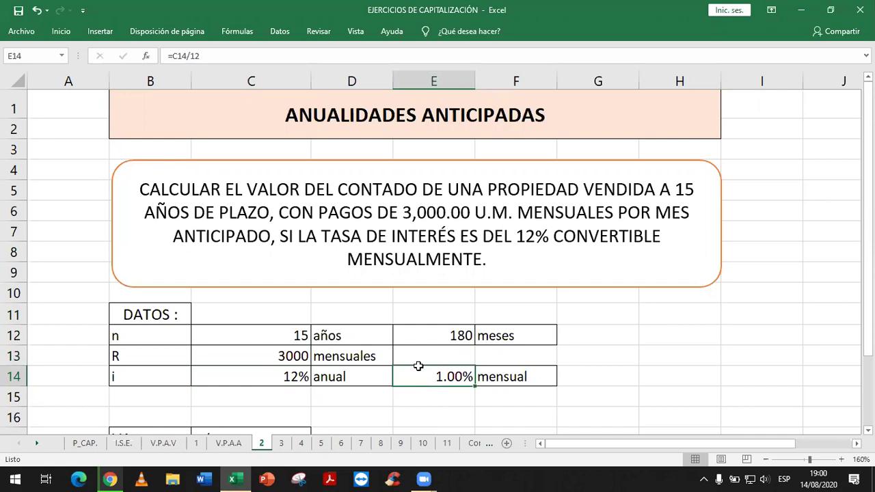
{"action": "key", "text": "Left"}
{"action": "key", "text": "Left"}
{"action": "key", "text": "Right"}
{"action": "key", "text": "Right"}
{"action": "key", "text": "Left"}
{"action": "key", "text": "Left"}
{"action": "key", "text": "Right"}
{"action": "key", "text": "Right"}
- Open C17's VA arguments (E14, E12, -C13, type 1) and move the dialog aside
{"action": "scroll", "coordinate": [469, 272], "scroll_direction": "down", "scroll_amount": 1}
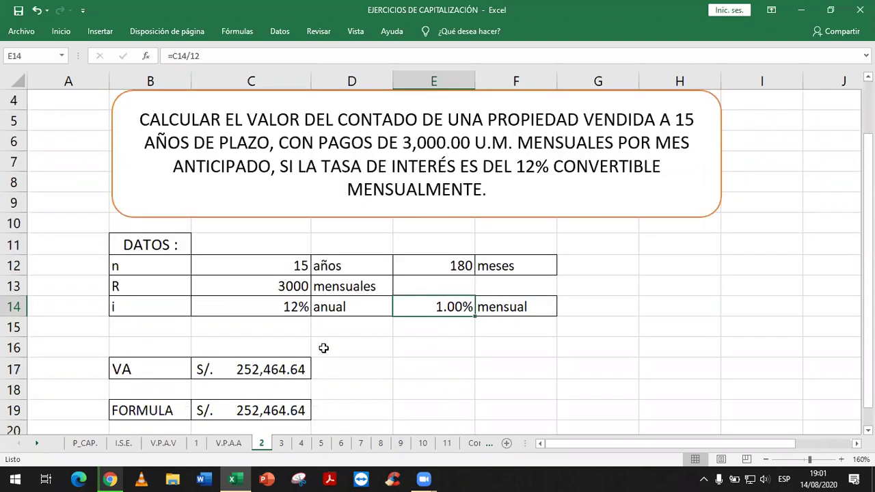
{"action": "left_click", "coordinate": [258, 367]}
{"action": "double_click", "coordinate": [218, 370]}
{"action": "left_click", "coordinate": [218, 370]}
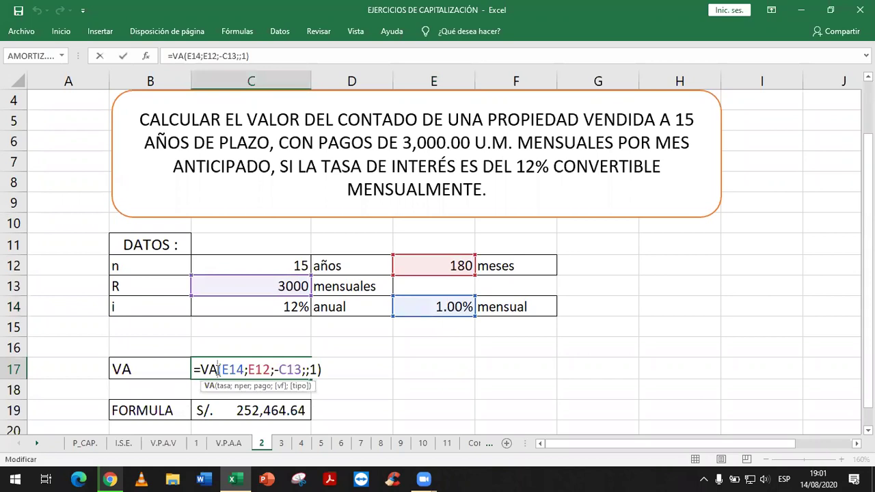
{"action": "left_click", "coordinate": [146, 55]}
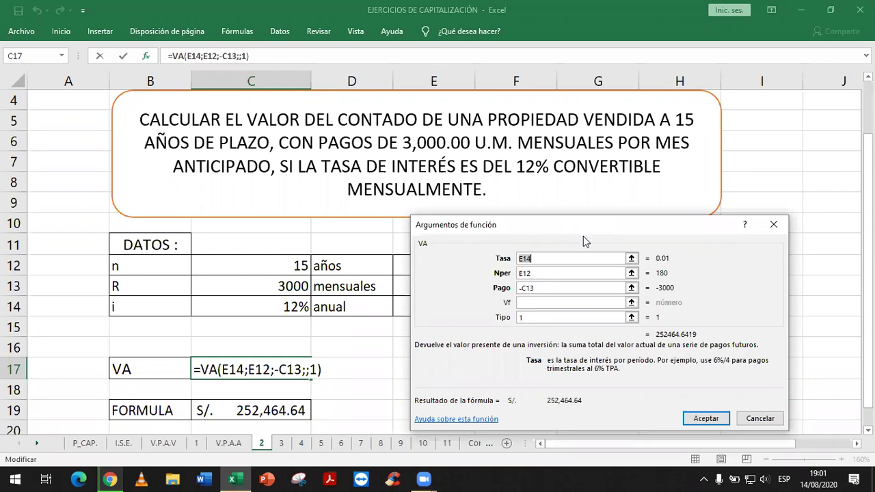
{"action": "left_click", "coordinate": [559, 257]}
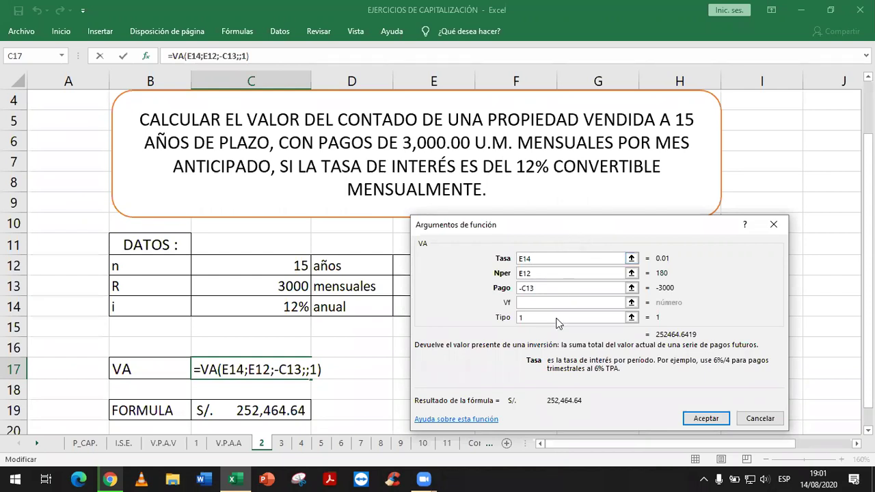
{"action": "left_click_drag", "start_coordinate": [514, 257], "coordinate": [508, 336]}
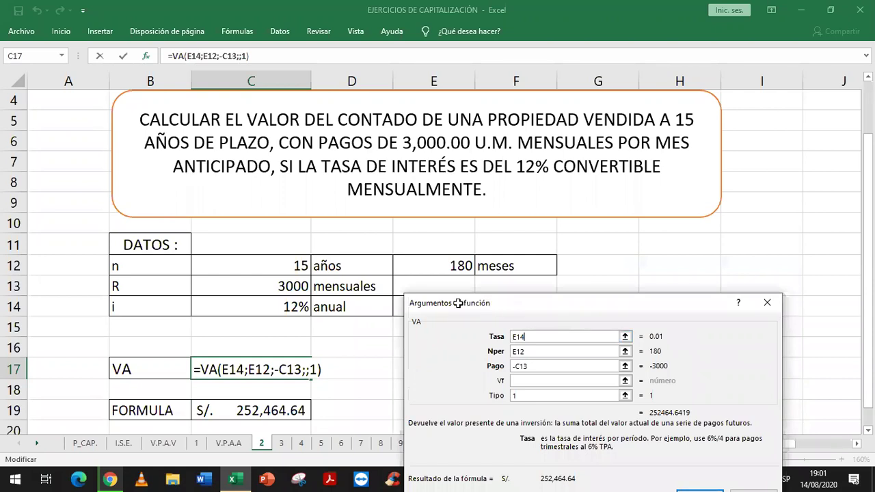
{"action": "left_click_drag", "start_coordinate": [458, 303], "coordinate": [603, 191]}
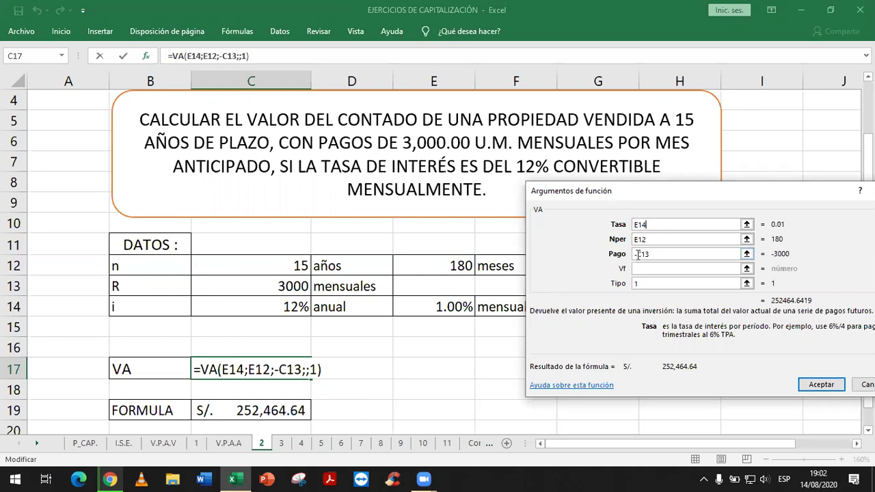
- Change the Pago argument from -C13 to C13 and accept
{"action": "left_click", "coordinate": [637, 254]}
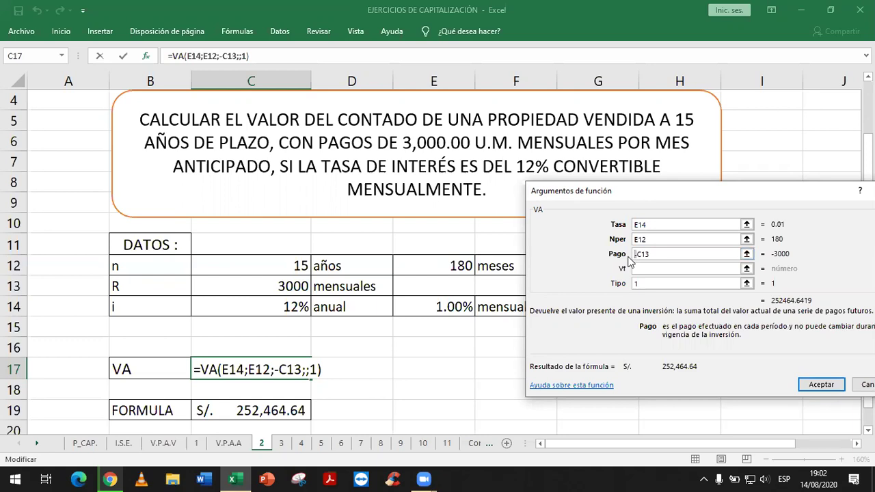
{"action": "key", "text": "Delete"}
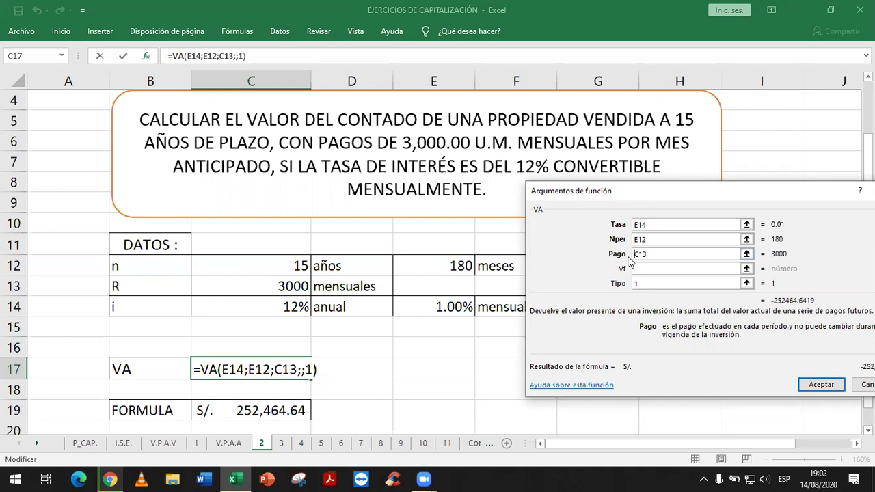
{"action": "left_click", "coordinate": [828, 384]}
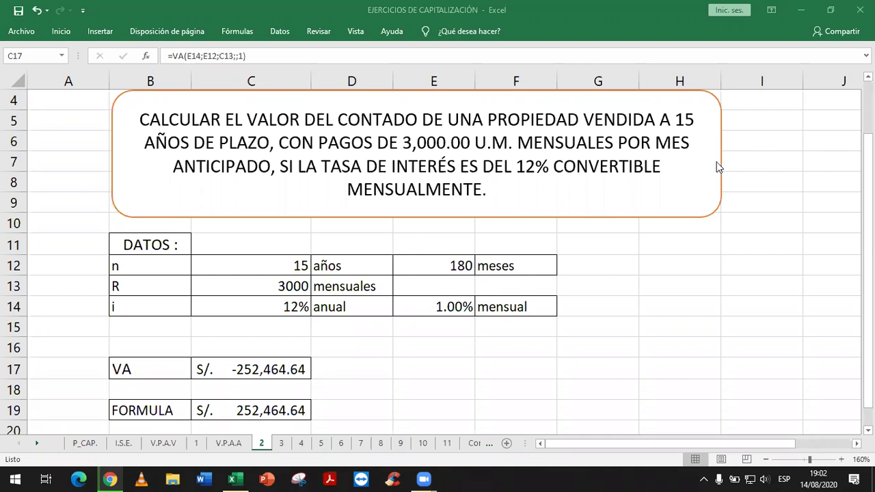
{"action": "scroll", "coordinate": [717, 168], "scroll_direction": "up", "scroll_amount": 1}
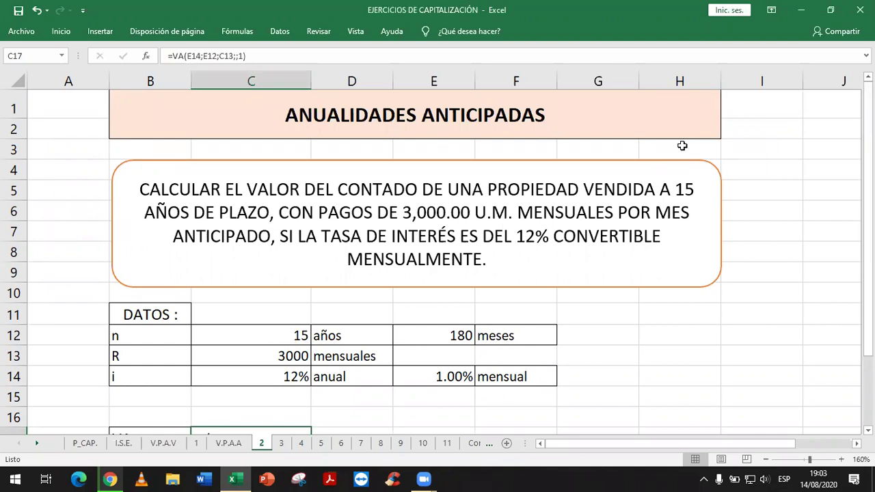
{"action": "left_click", "coordinate": [681, 132]}
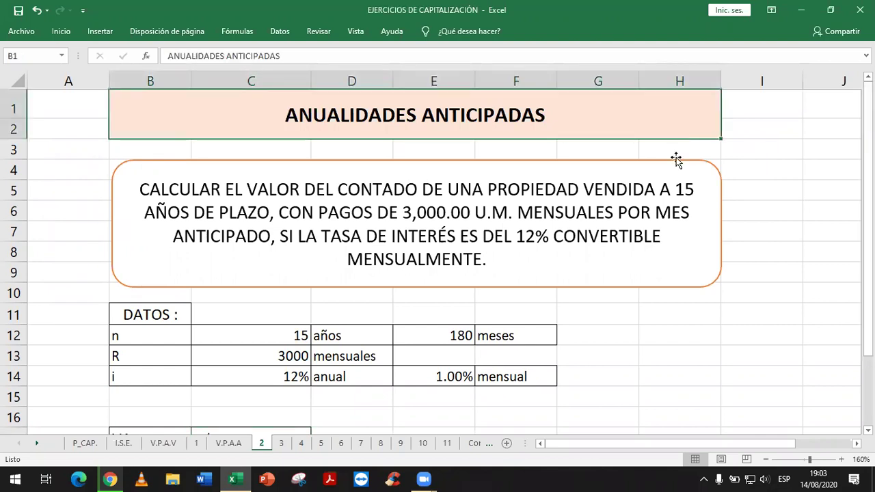
{"action": "left_click", "coordinate": [622, 229]}
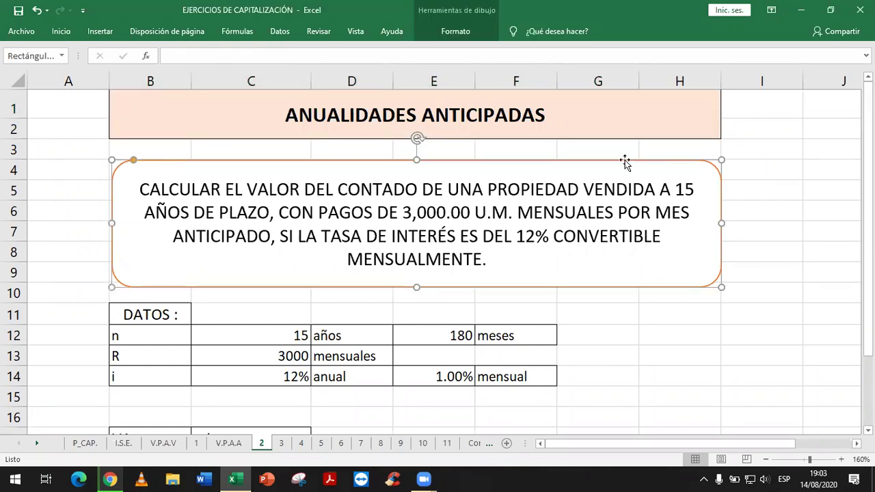
{"action": "left_click", "coordinate": [637, 117]}
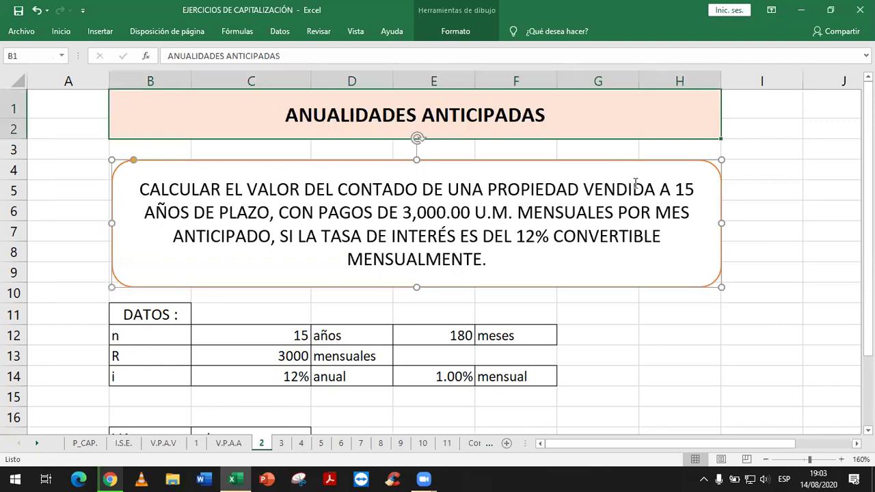
{"action": "left_click", "coordinate": [635, 183]}
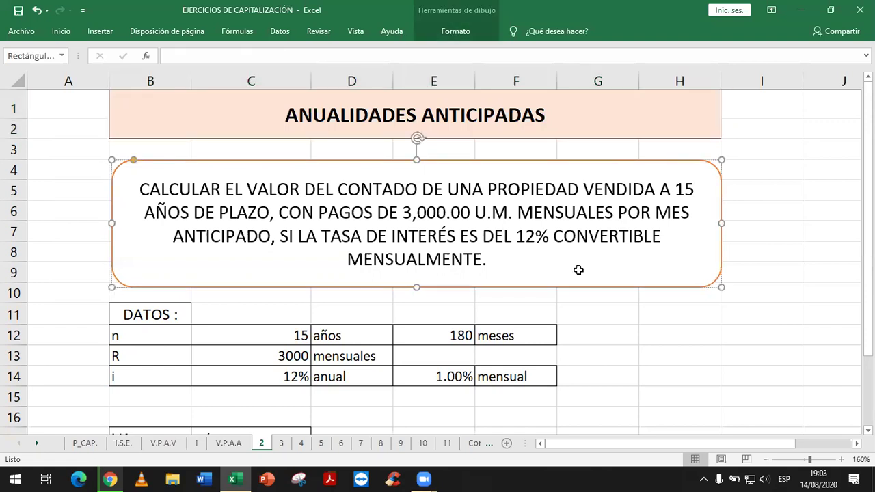
{"action": "scroll", "coordinate": [304, 248], "scroll_direction": "down", "scroll_amount": 3}
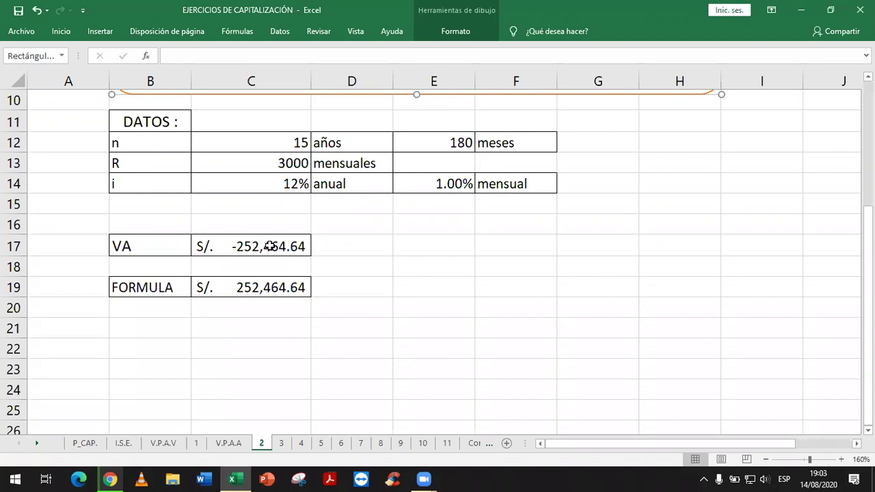
{"action": "scroll", "coordinate": [253, 217], "scroll_direction": "up", "scroll_amount": 3}
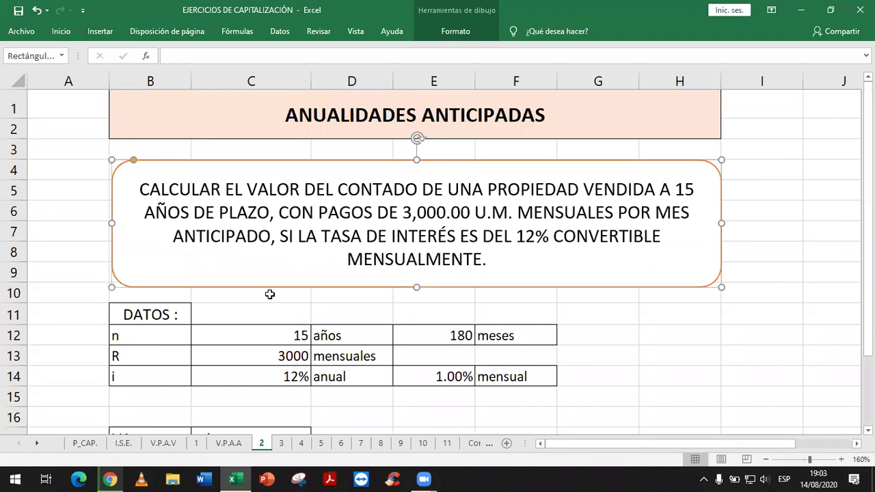
{"action": "scroll", "coordinate": [269, 295], "scroll_direction": "down", "scroll_amount": 3}
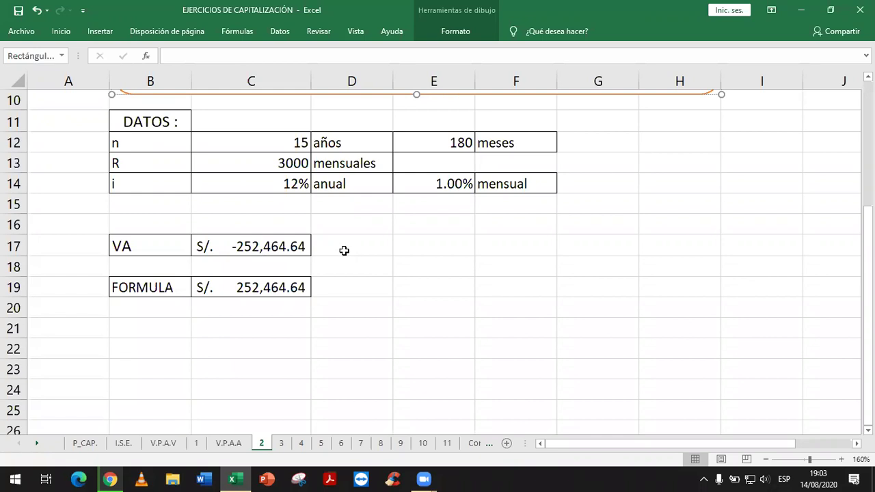
{"action": "left_click", "coordinate": [231, 246]}
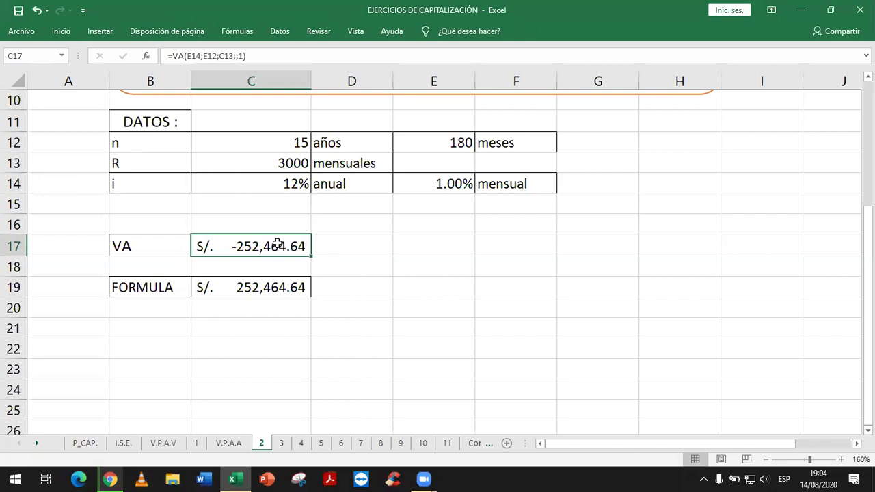
- Change C17 to =-VA(E14;E12;C13;;1), then reopen the formula with the cursor at its end
{"action": "double_click", "coordinate": [207, 243]}
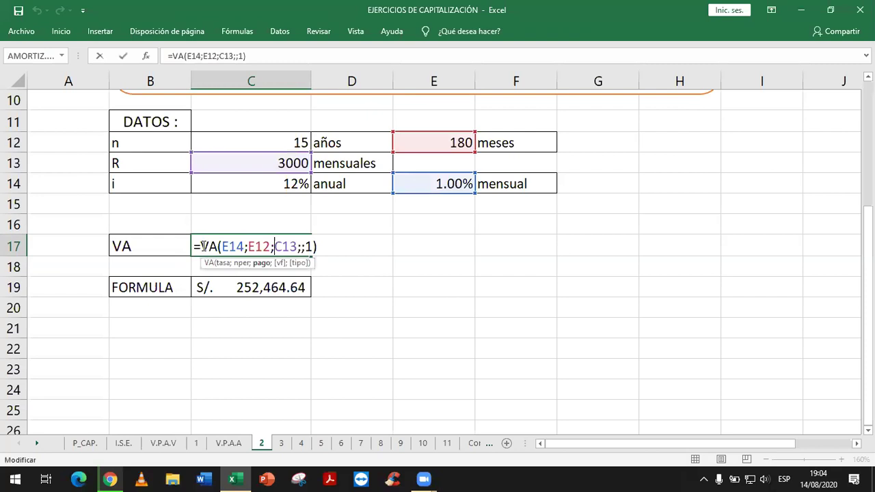
{"action": "left_click", "coordinate": [203, 246]}
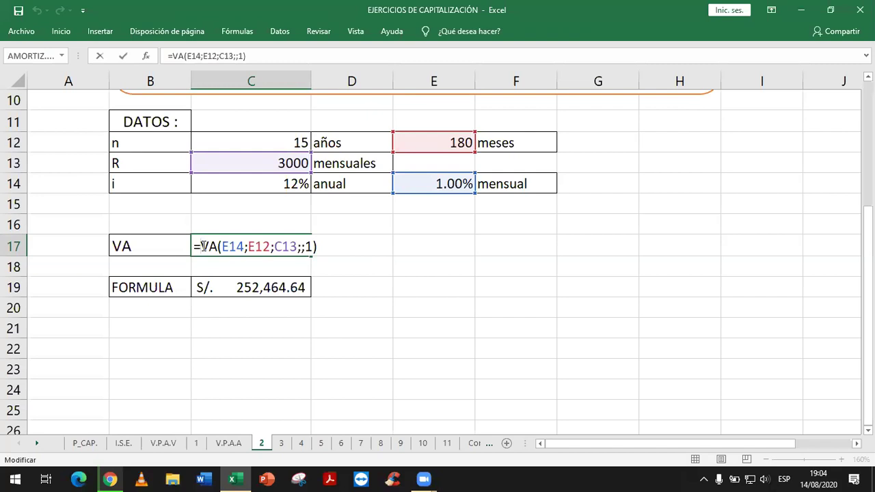
{"action": "type", "text": "-"}
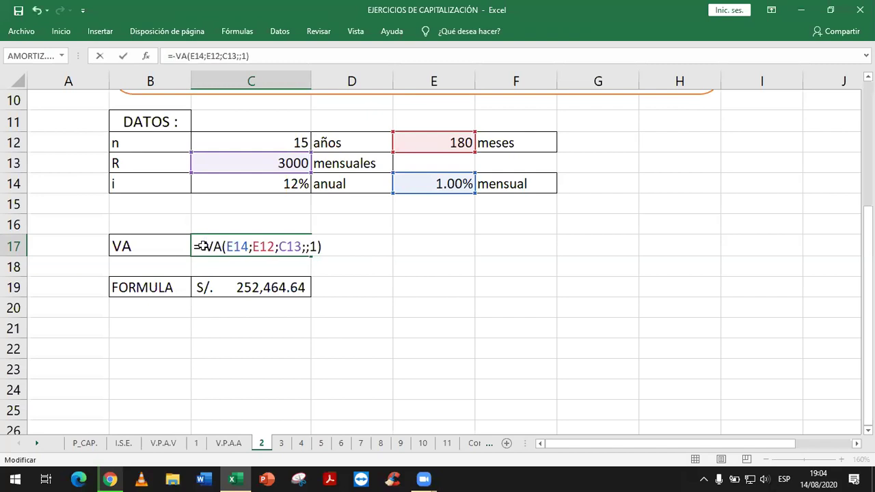
{"action": "key", "text": "Return"}
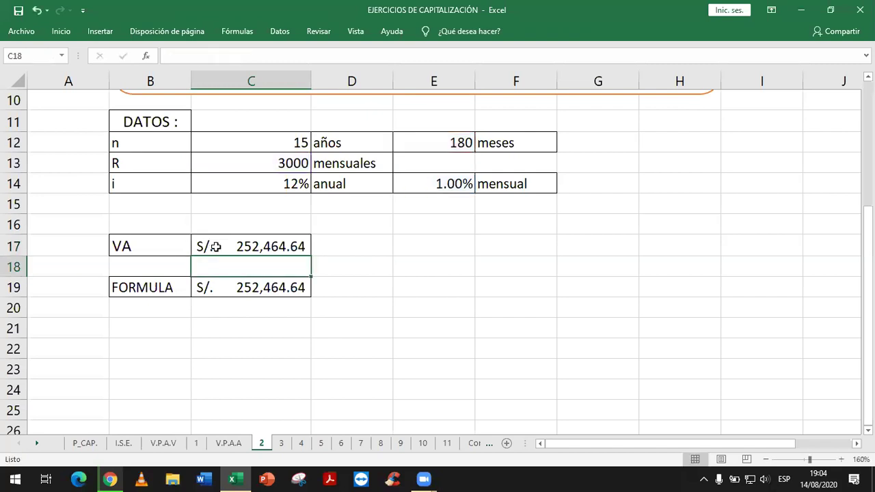
{"action": "double_click", "coordinate": [203, 246]}
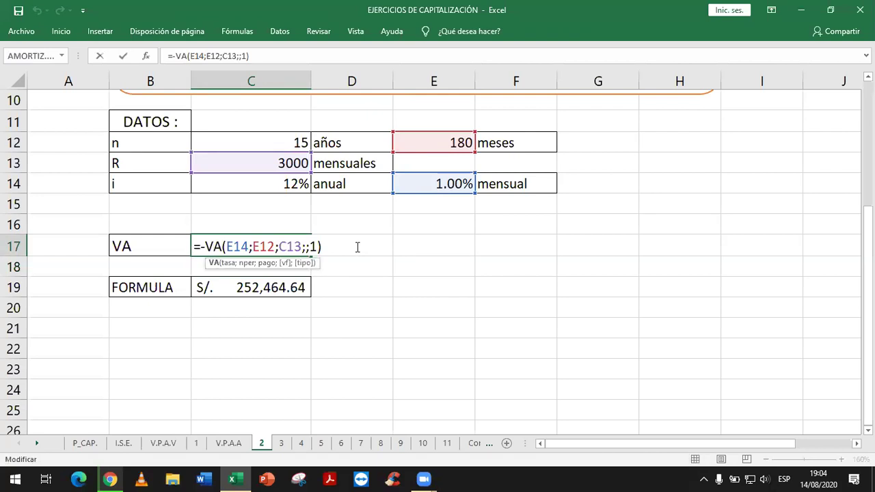
{"action": "key", "text": "End"}
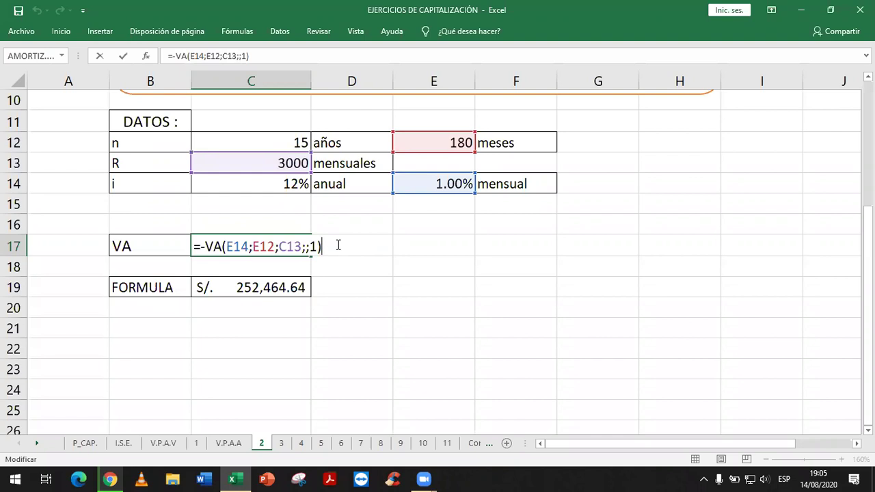
{"action": "key", "text": "Return"}
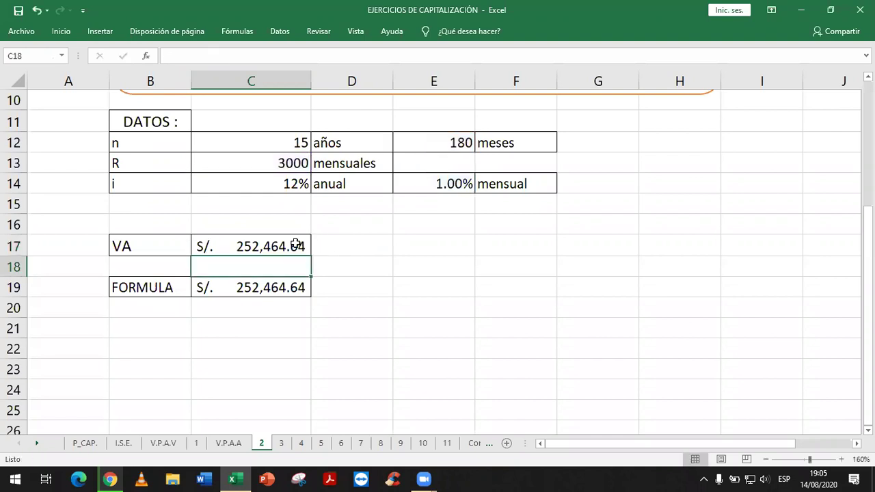
{"action": "double_click", "coordinate": [296, 244]}
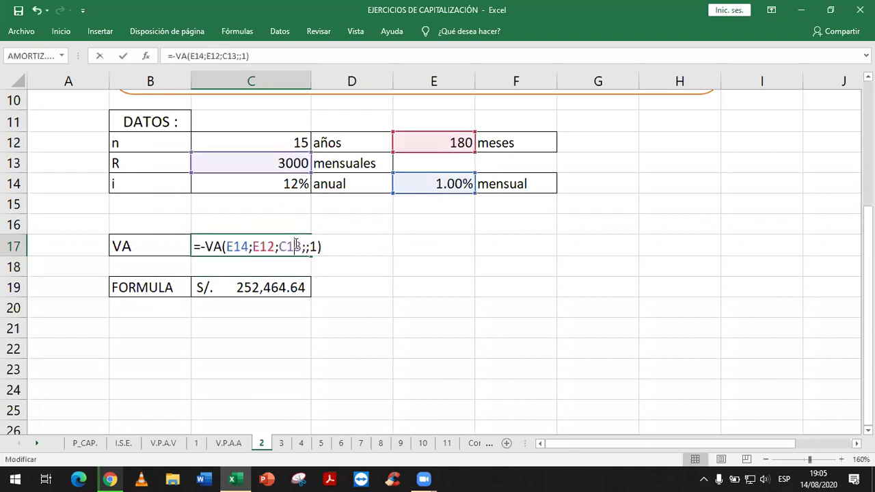
{"action": "left_click", "coordinate": [206, 244]}
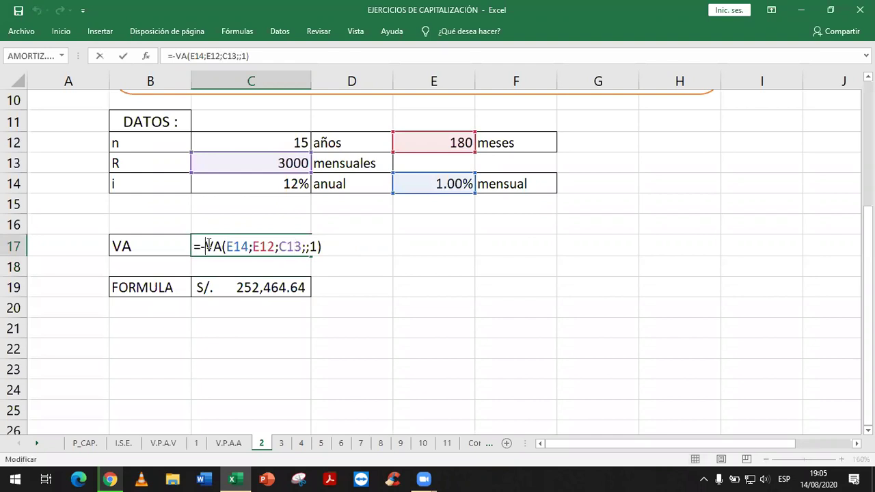
{"action": "key", "text": "Delete"}
{"action": "key", "text": "BackSpace"}
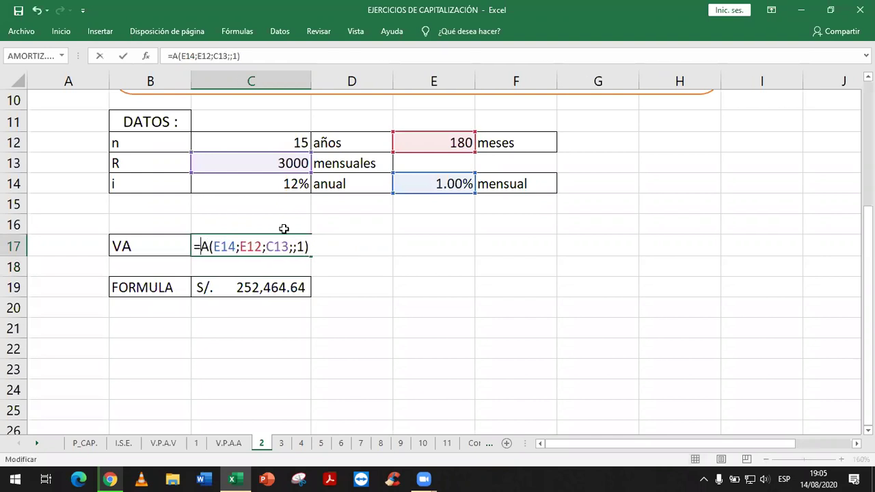
{"action": "type", "text": "V"}
{"action": "key", "text": "End"}
{"action": "type", "text": "-1"}
{"action": "key", "text": "Return"}
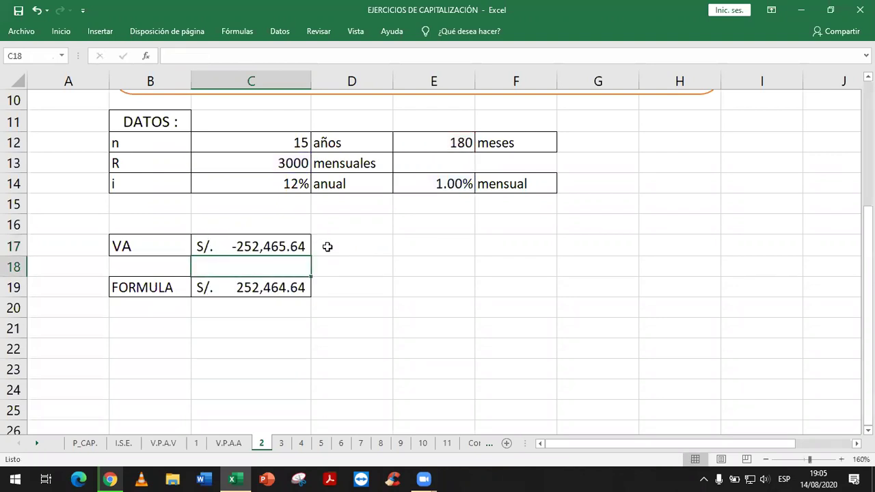
{"action": "key", "text": "Up"}
{"action": "key", "text": "F2"}
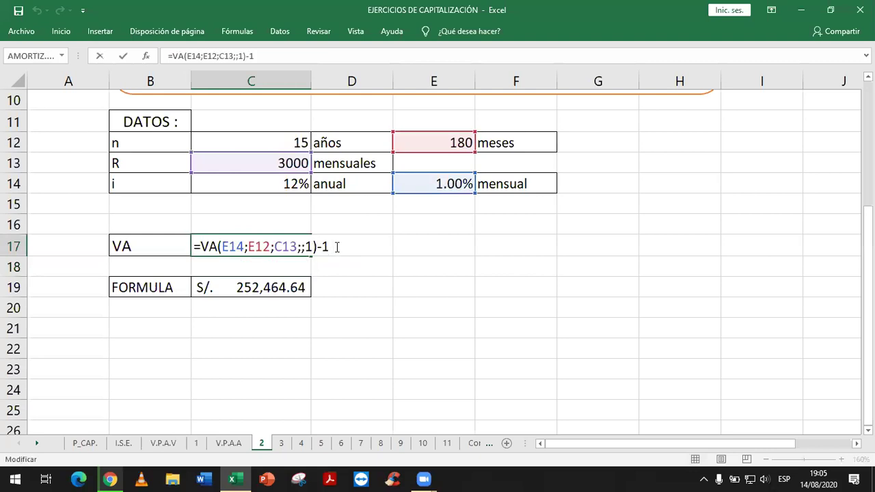
{"action": "key", "text": "BackSpace"}
{"action": "key", "text": "BackSpace"}
{"action": "left_click", "coordinate": [201, 247]}
{"action": "type", "text": "-"}
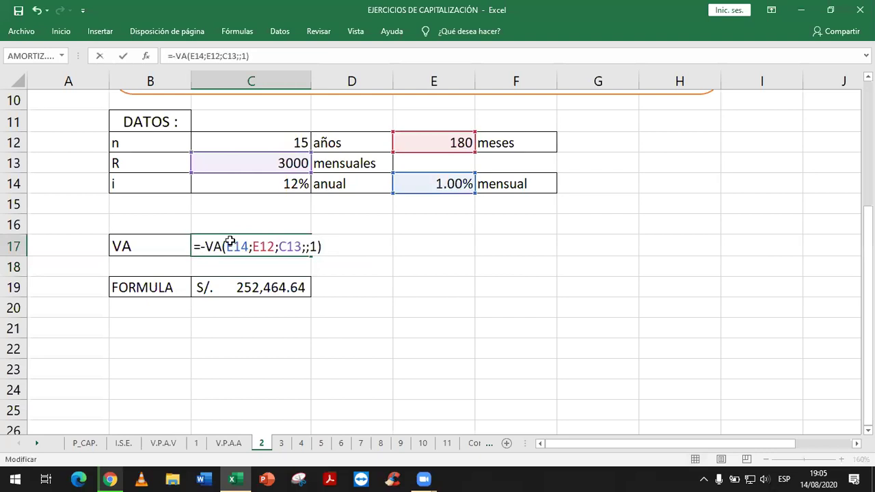
{"action": "key", "text": "Return"}
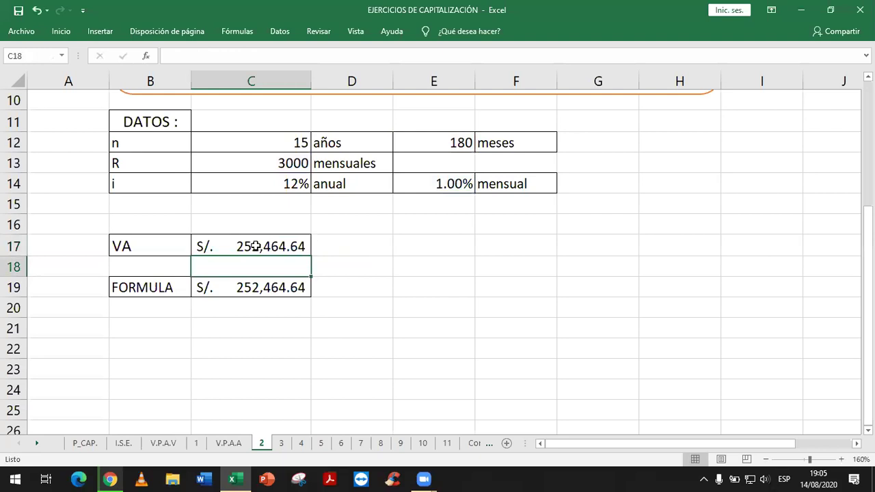
{"action": "left_click", "coordinate": [254, 247]}
{"action": "double_click", "coordinate": [326, 247]}
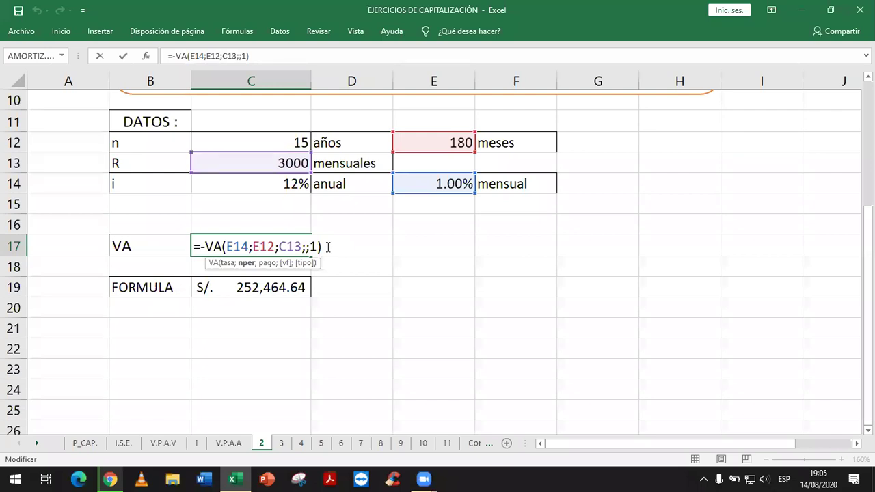
{"action": "key", "text": "Return"}
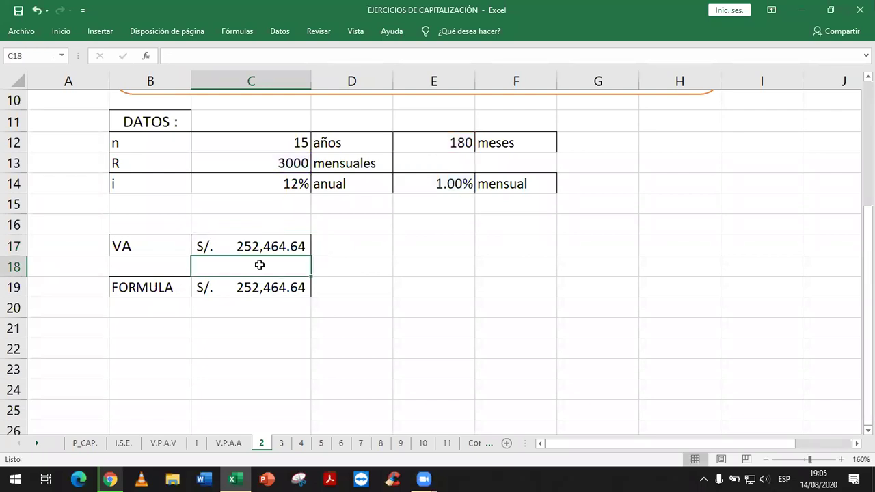
{"action": "left_click", "coordinate": [305, 248]}
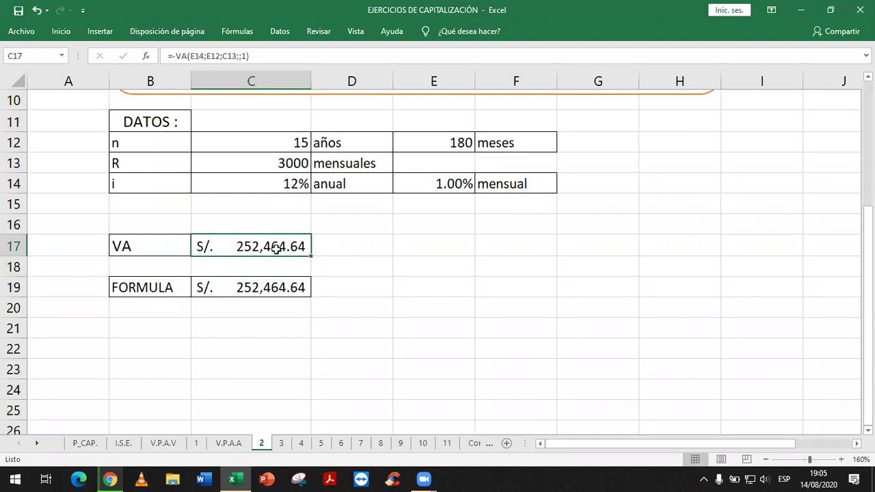
- Delete the minus before E12 in C19's formula, giving S/. -1,513,728.00
{"action": "double_click", "coordinate": [274, 283]}
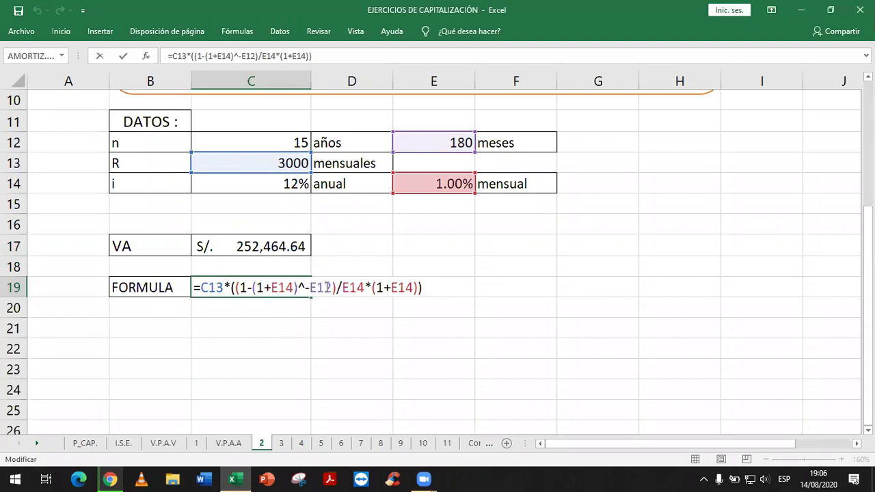
{"action": "double_click", "coordinate": [328, 287]}
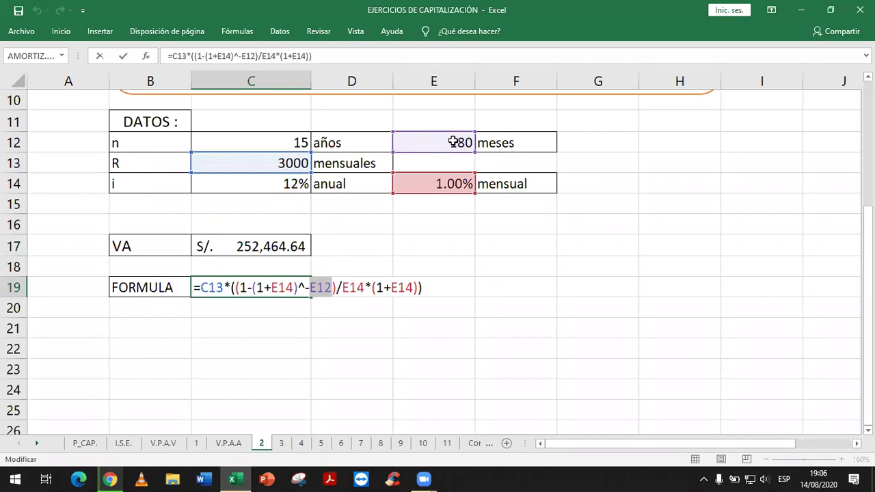
{"action": "key", "text": "Left"}
{"action": "key", "text": "Left"}
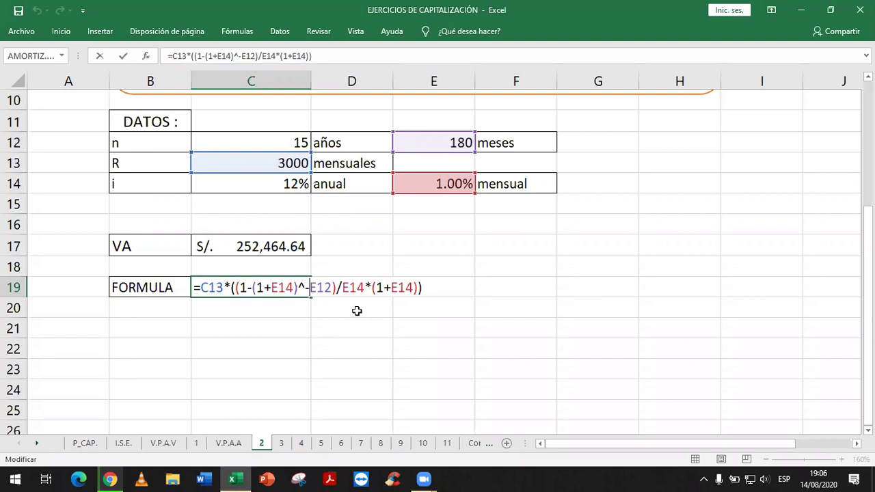
{"action": "key", "text": "BackSpace"}
{"action": "key", "text": "Return"}
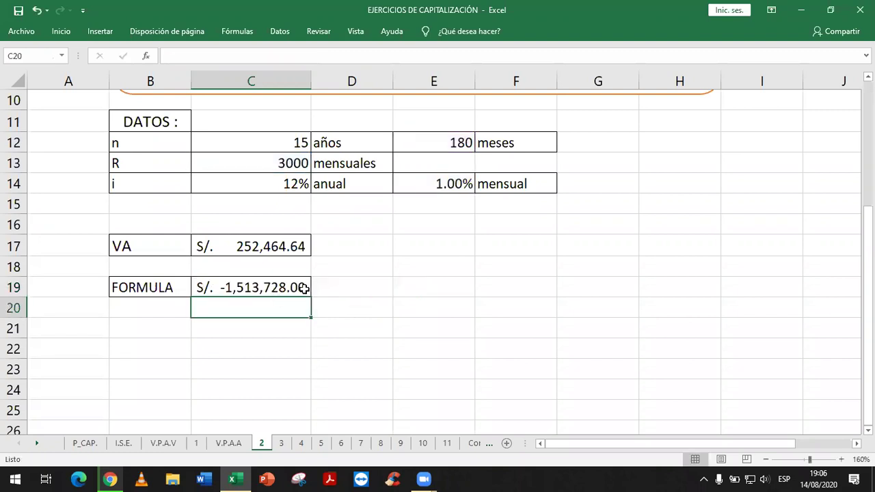
- Delete the minus sign before E12 in C19's FORMULA calculation again
{"action": "left_click", "coordinate": [307, 289]}
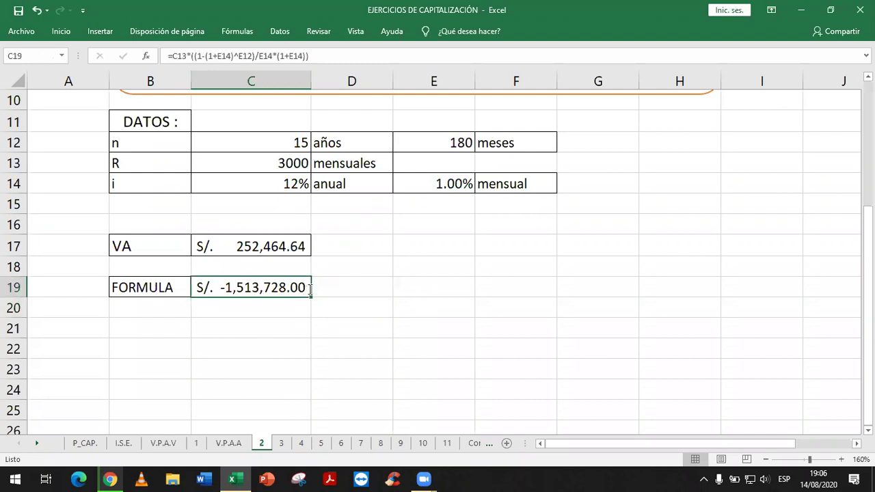
{"action": "double_click", "coordinate": [307, 289]}
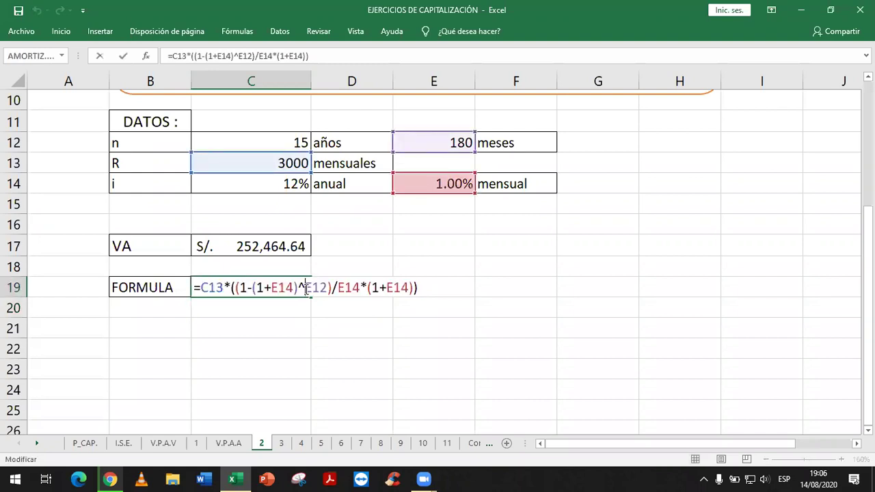
{"action": "type", "text": "-"}
{"action": "key", "text": "Return"}
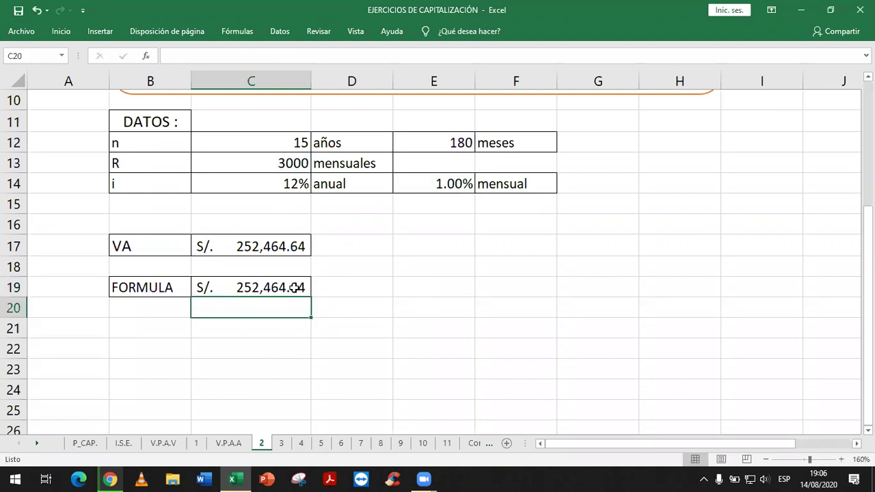
{"action": "double_click", "coordinate": [313, 287]}
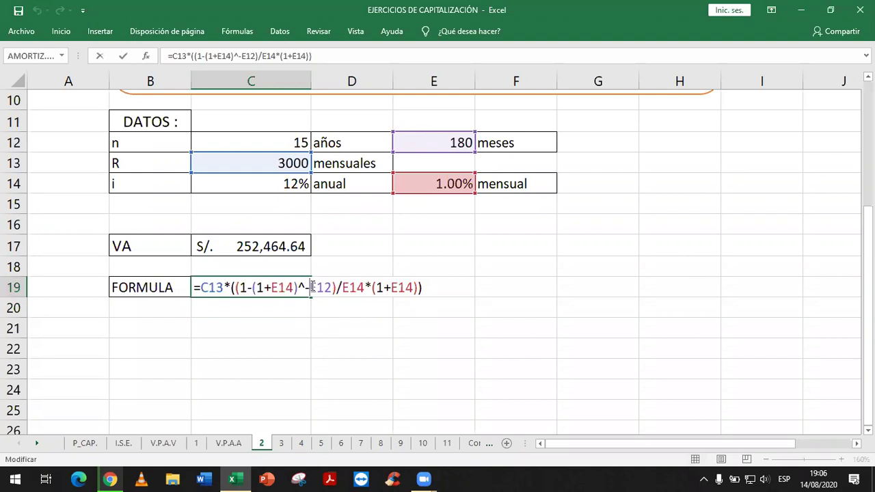
{"action": "key", "text": "BackSpace"}
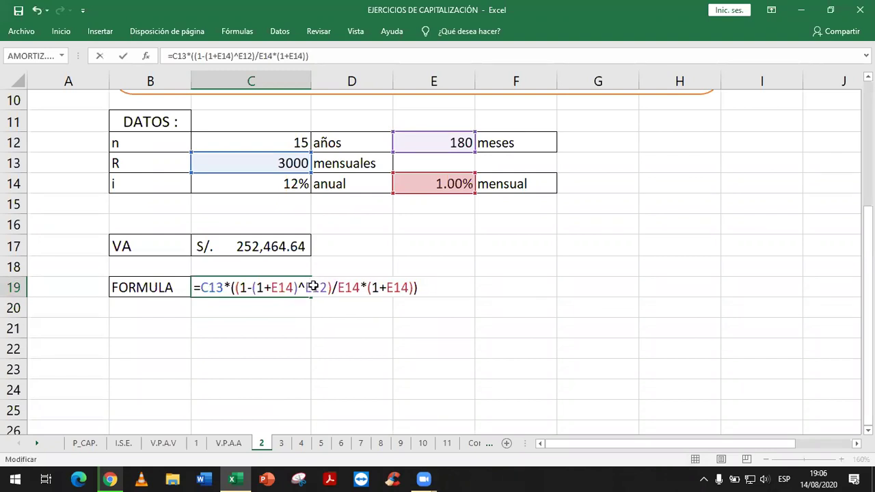
{"action": "key", "text": "Return"}
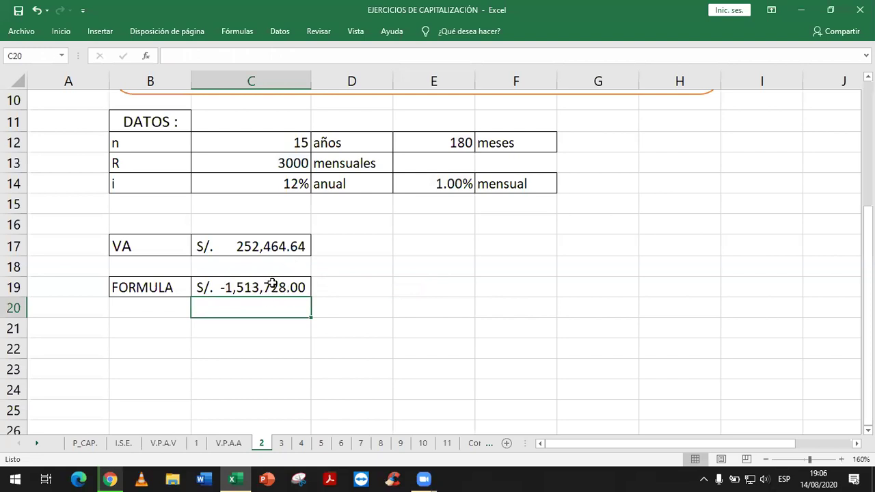
- Retype the minus before E12 so C19 reads ^-E12 and returns S/. 252,464.64
{"action": "left_click", "coordinate": [308, 292]}
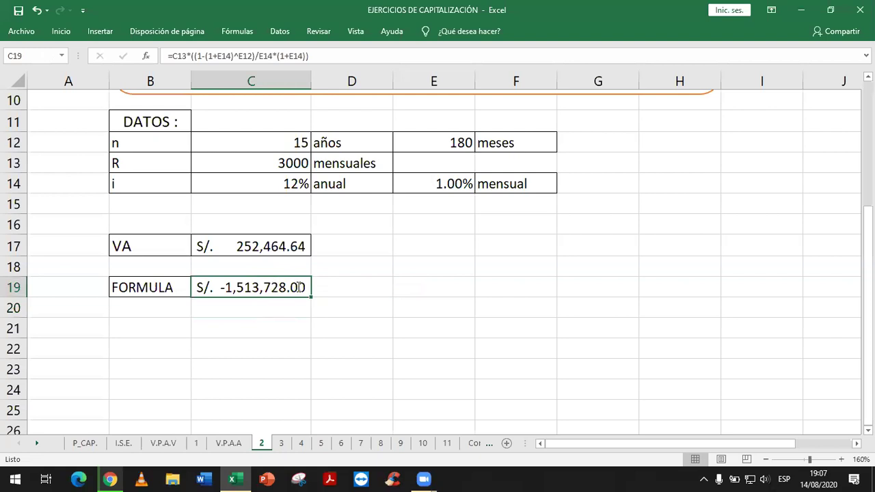
{"action": "double_click", "coordinate": [305, 287]}
{"action": "left_click", "coordinate": [306, 288]}
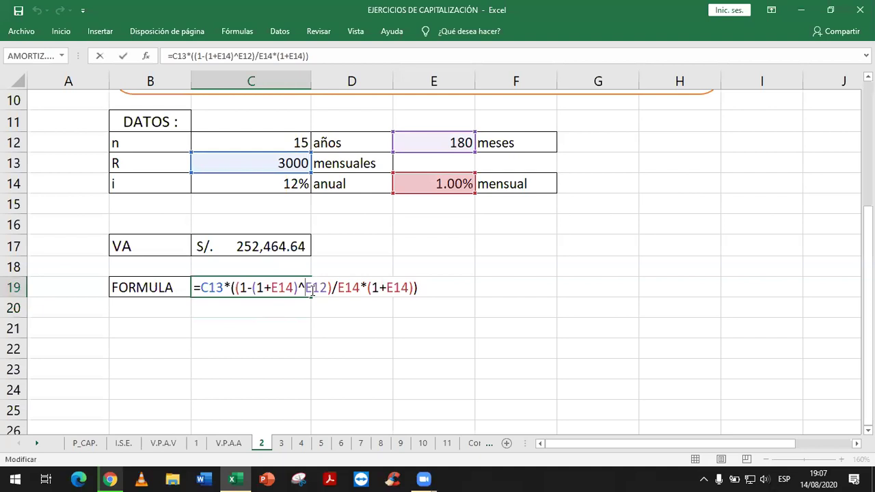
{"action": "type", "text": "-"}
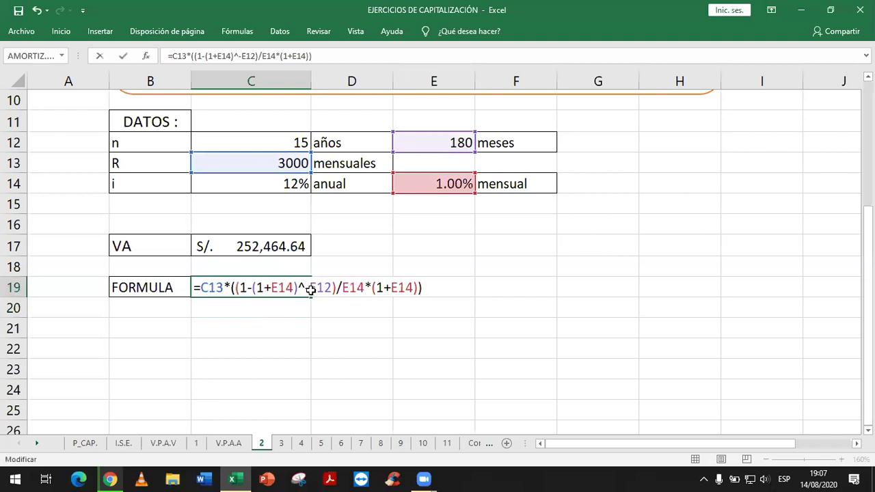
{"action": "key", "text": "Return"}
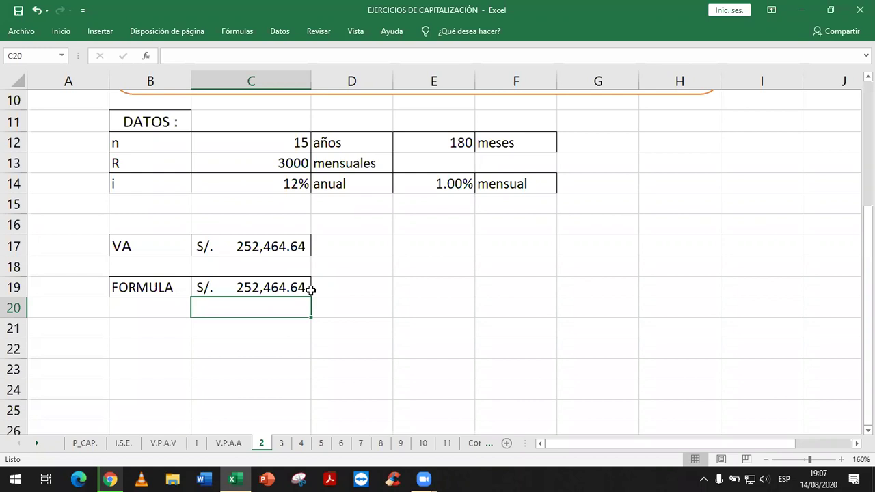
{"action": "double_click", "coordinate": [301, 289]}
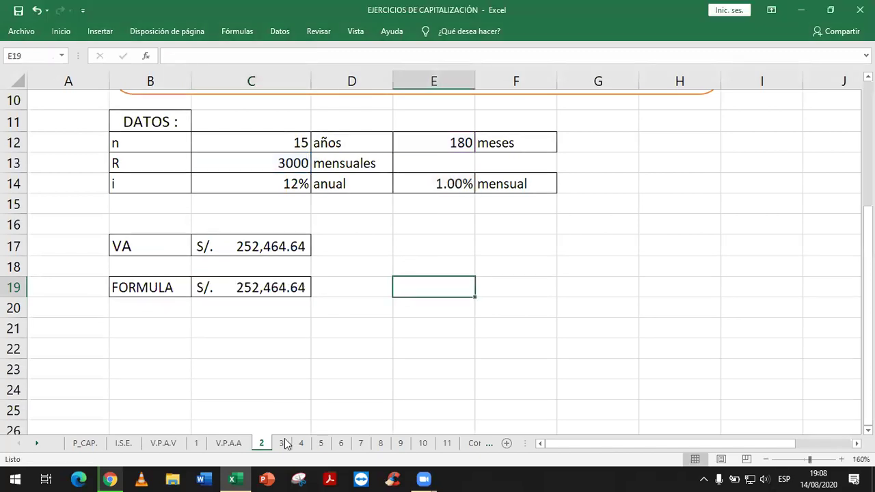
- On sheet 3, zoom in and enter VA in B12 with ? in C12
{"action": "key", "text": "ctrl+Page_Down"}
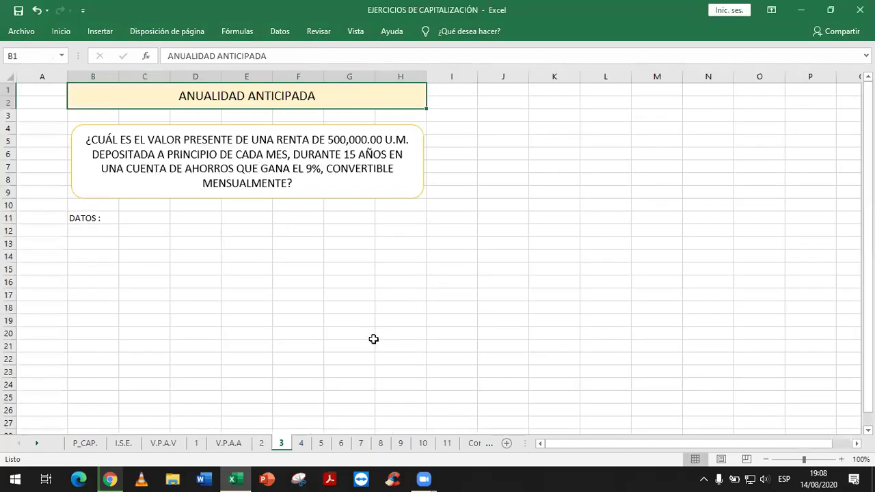
{"action": "scroll", "coordinate": [373, 339], "scroll_direction": "up", "scroll_amount": 2, "text": "ctrl"}
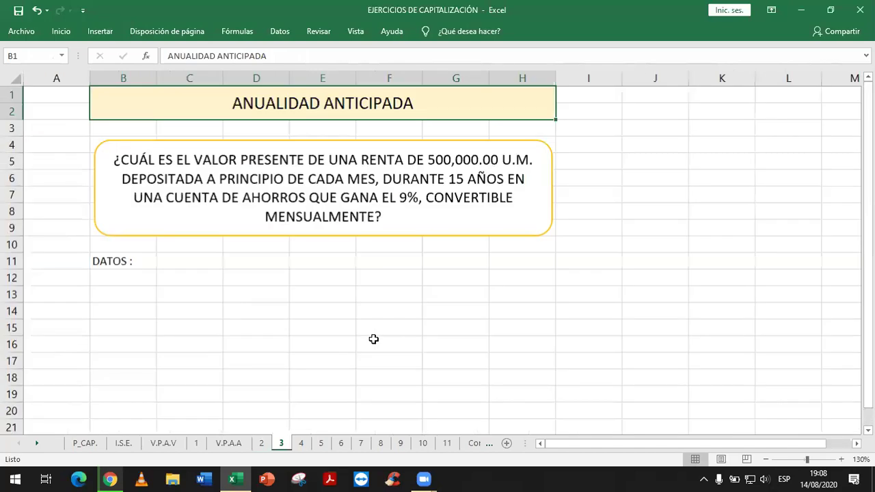
{"action": "scroll", "coordinate": [373, 339], "scroll_direction": "up", "scroll_amount": 1, "text": "ctrl"}
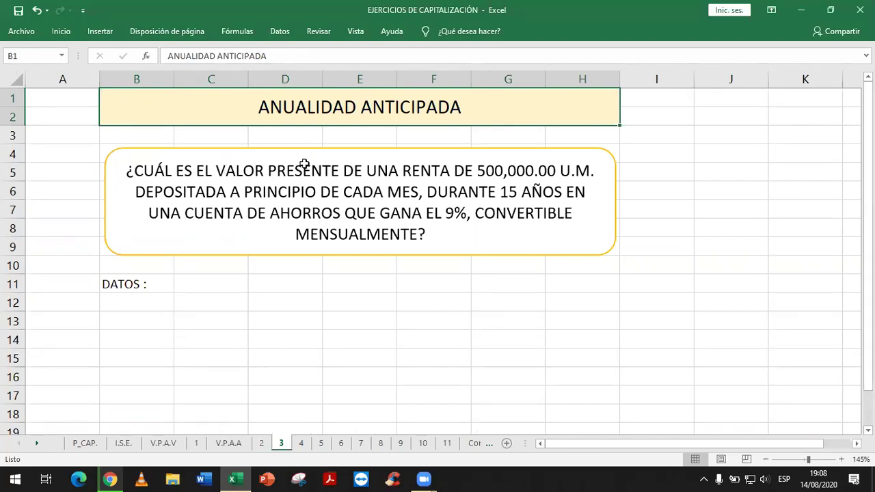
{"action": "left_click", "coordinate": [148, 306]}
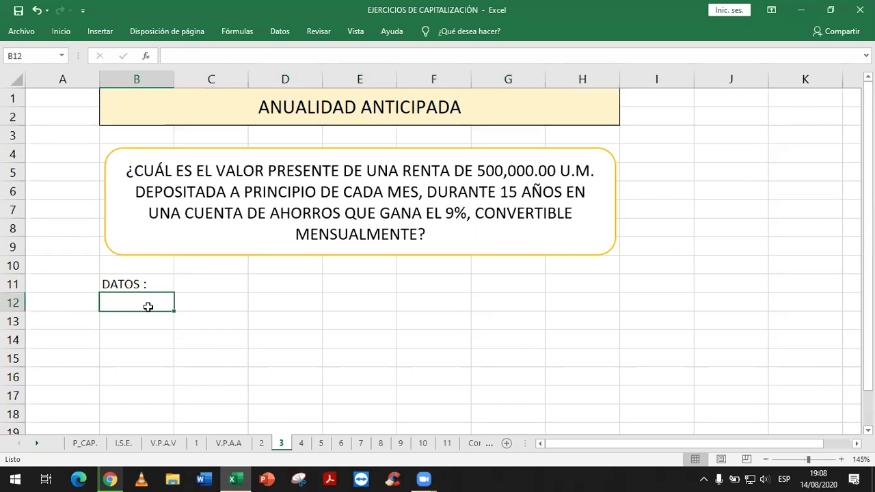
{"action": "type", "text": "VA"}
{"action": "key", "text": "Tab"}
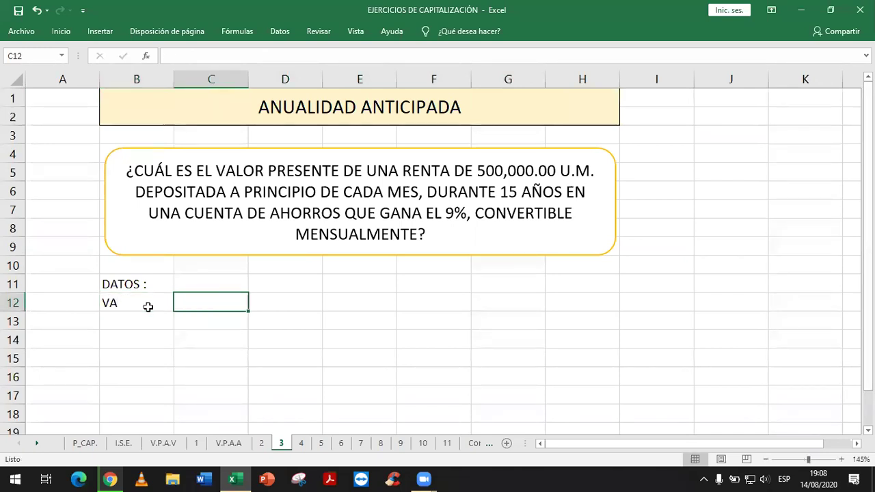
{"action": "type", "text": "?"}
{"action": "key", "text": "Return"}
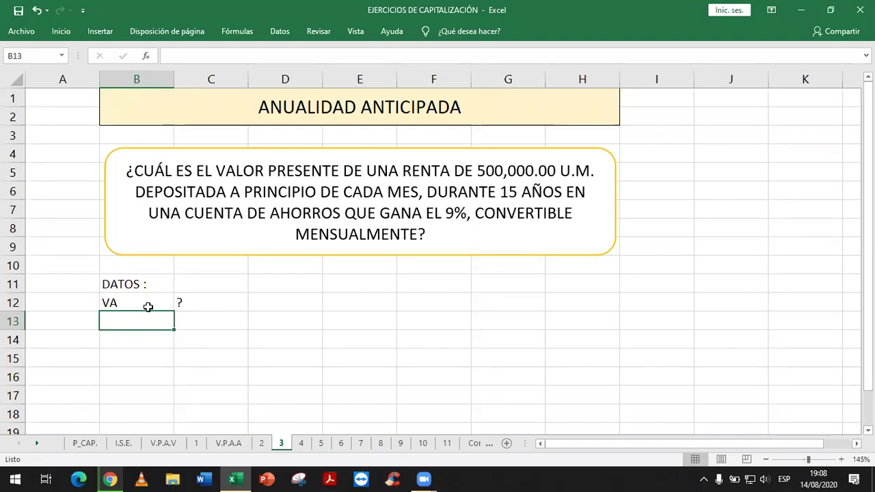
- Enter the rent 500000 in C13
{"action": "left_click", "coordinate": [203, 317]}
{"action": "type", "text": "5"}
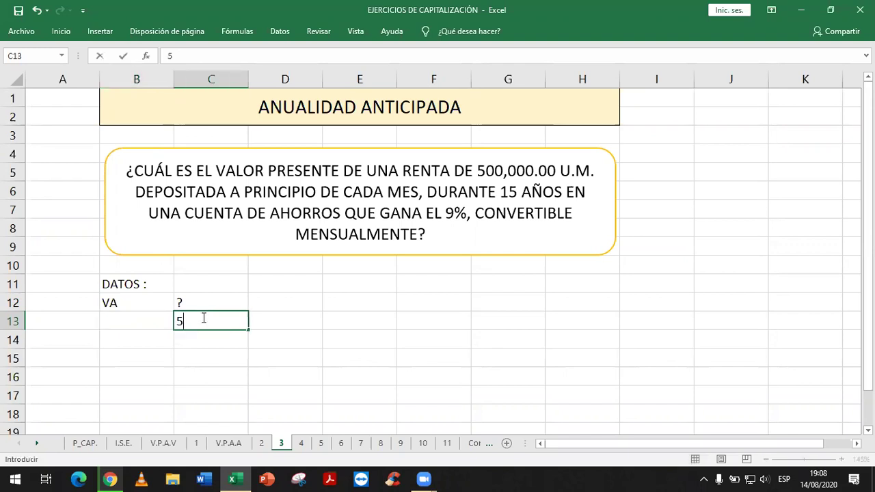
{"action": "type", "text": "00000"}
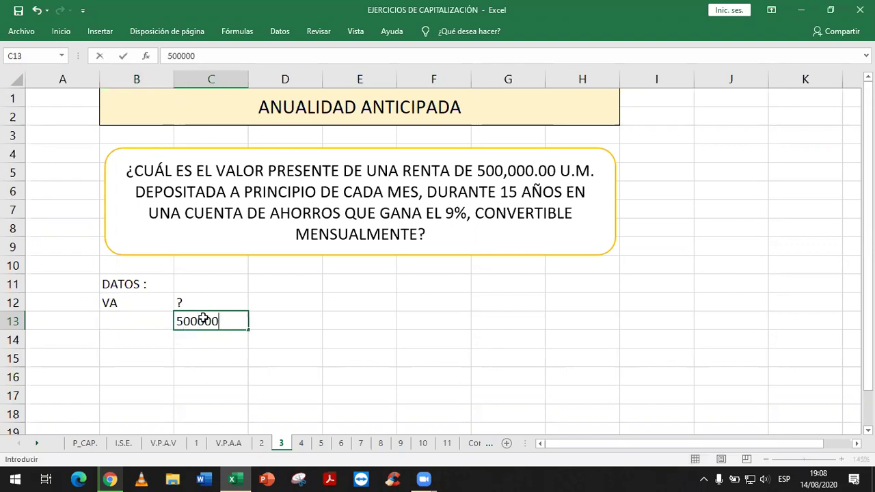
{"action": "key", "text": "Return"}
{"action": "left_click", "coordinate": [203, 319]}
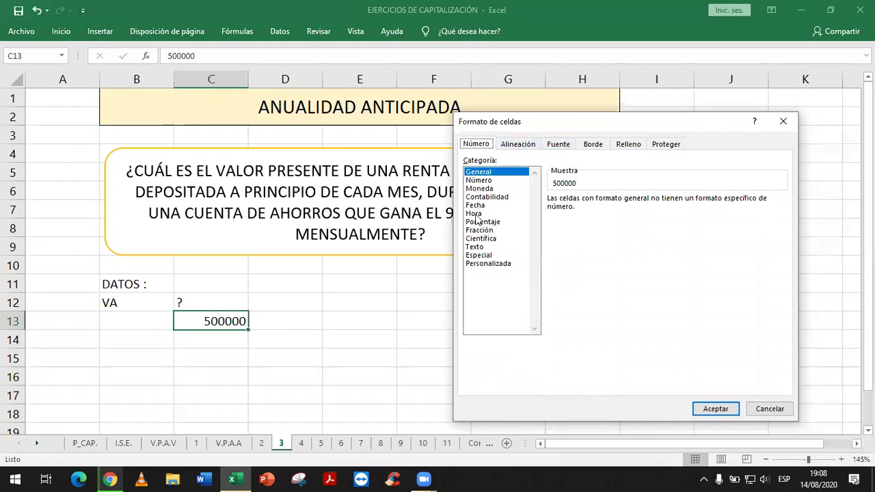
- Format C13 as Contabilidad with S/ and 2 decimals, showing S/ 500,000.00
{"action": "left_click", "coordinate": [487, 198]}
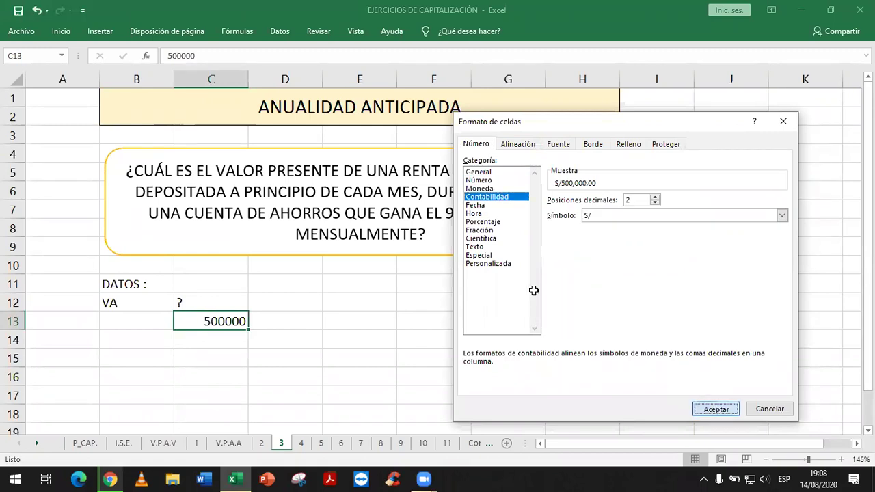
{"action": "key", "text": "Return"}
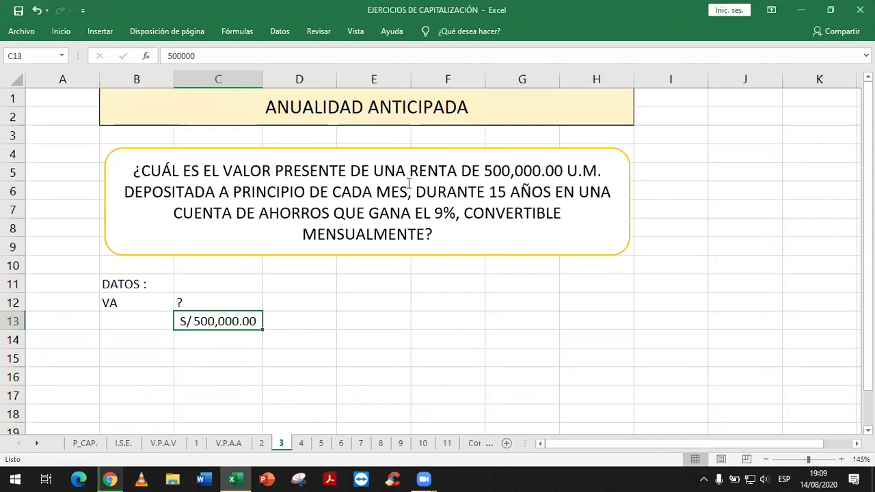
{"action": "left_click", "coordinate": [409, 193]}
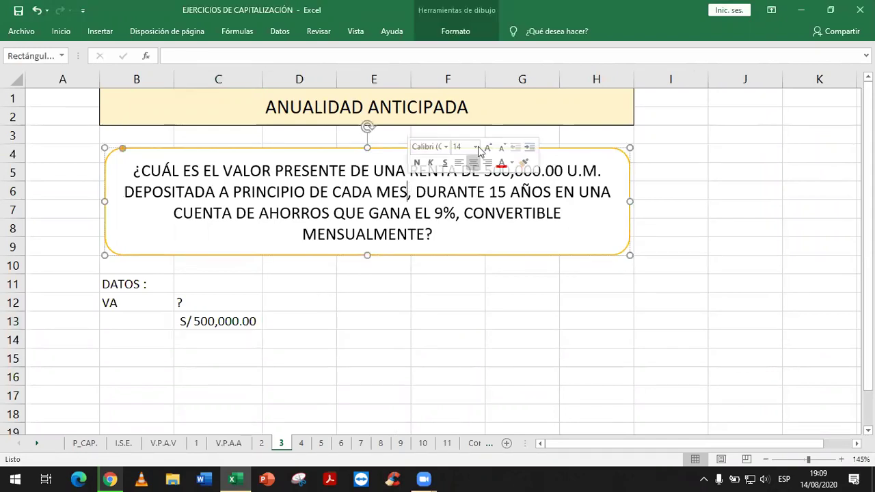
- Enter the NPER label in B14 with 15 periods in C14
{"action": "left_click", "coordinate": [153, 340]}
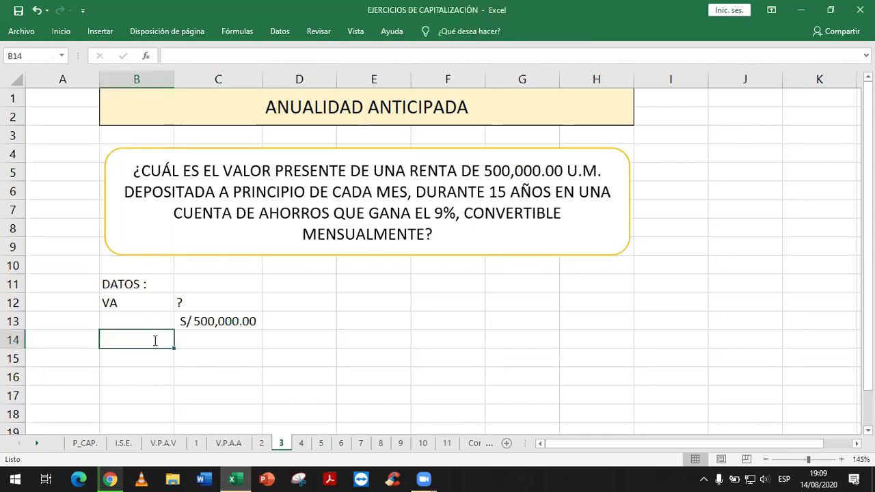
{"action": "type", "text": "NPER"}
{"action": "key", "text": "Tab"}
{"action": "type", "text": "15"}
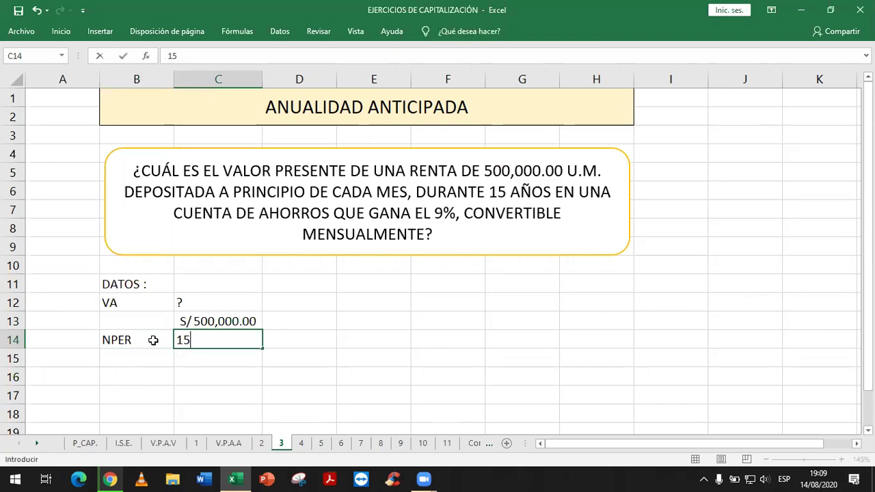
{"action": "key", "text": "Tab"}
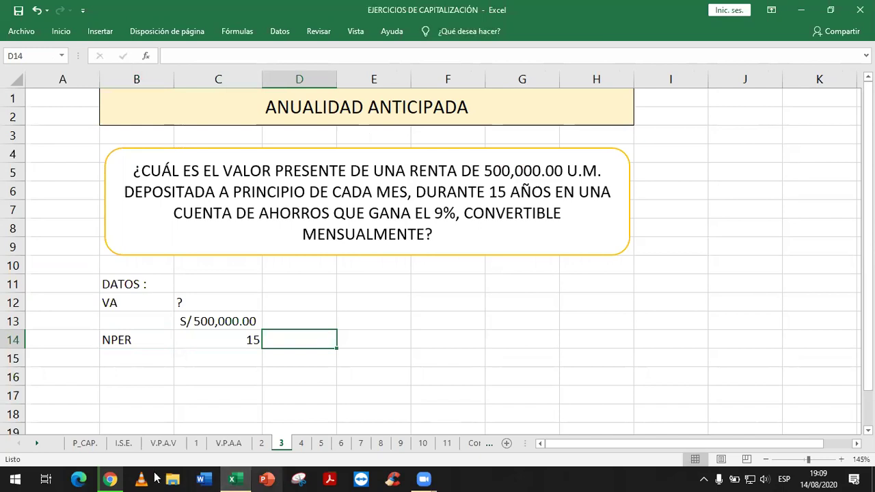
- Enter the 9% rate in C15 and label it TASA in B15
{"action": "left_click", "coordinate": [209, 360]}
{"action": "type", "text": "9%"}
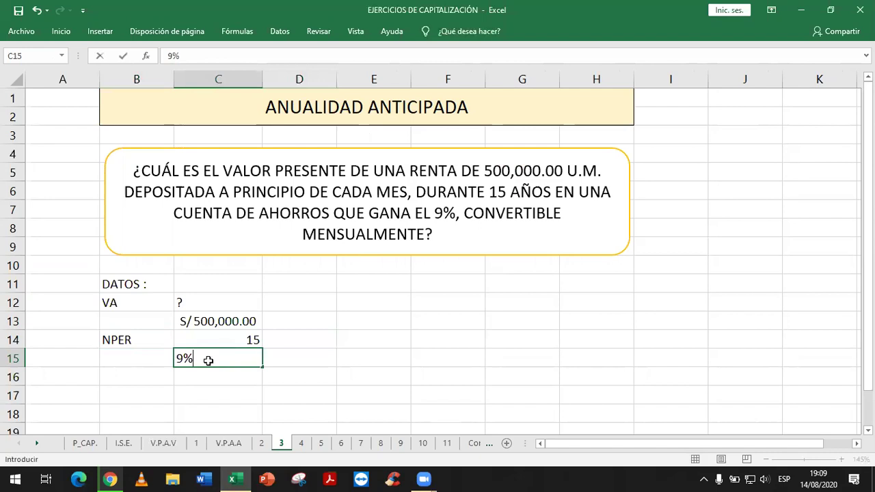
{"action": "key", "text": "Return"}
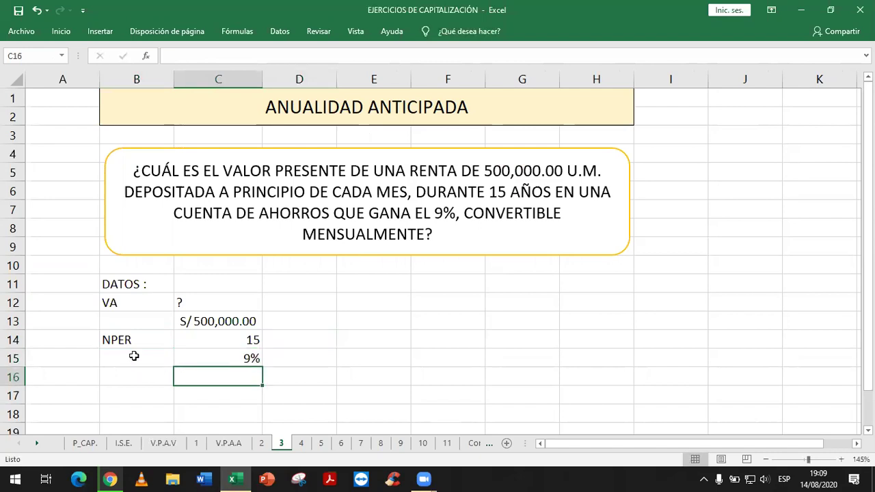
{"action": "left_click", "coordinate": [134, 356]}
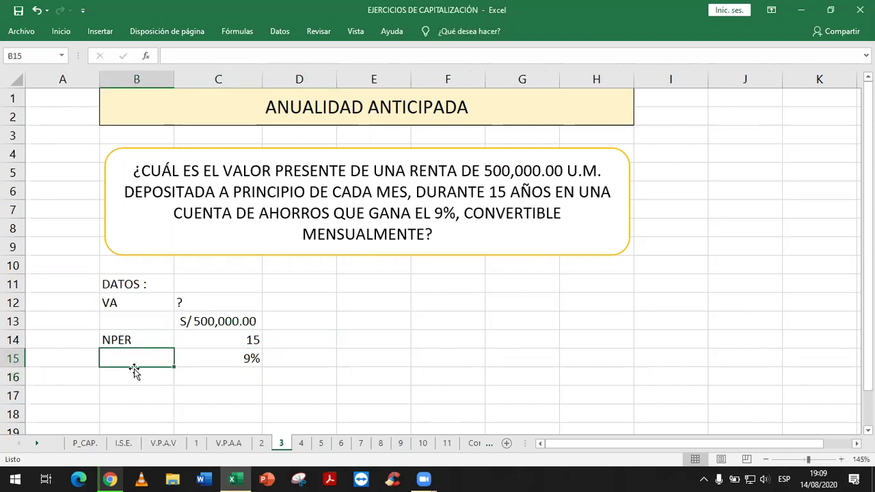
{"action": "type", "text": "TASA"}
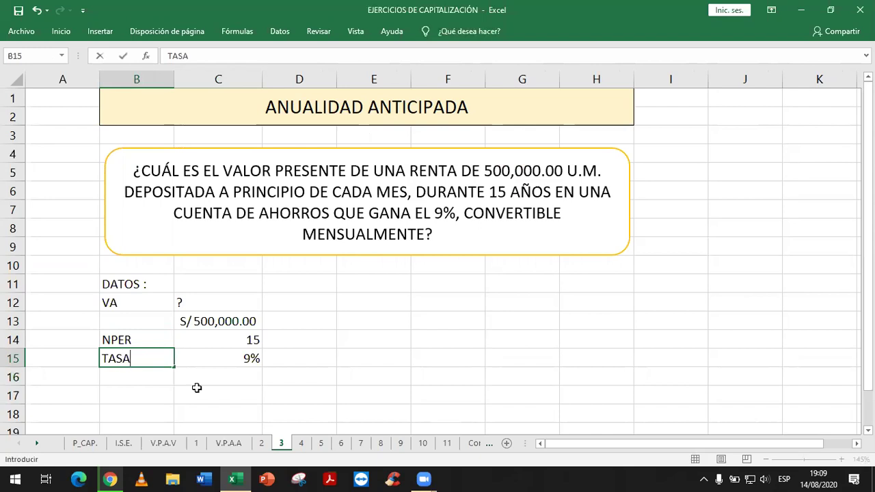
{"action": "key", "text": "Return"}
{"action": "left_click", "coordinate": [216, 358]}
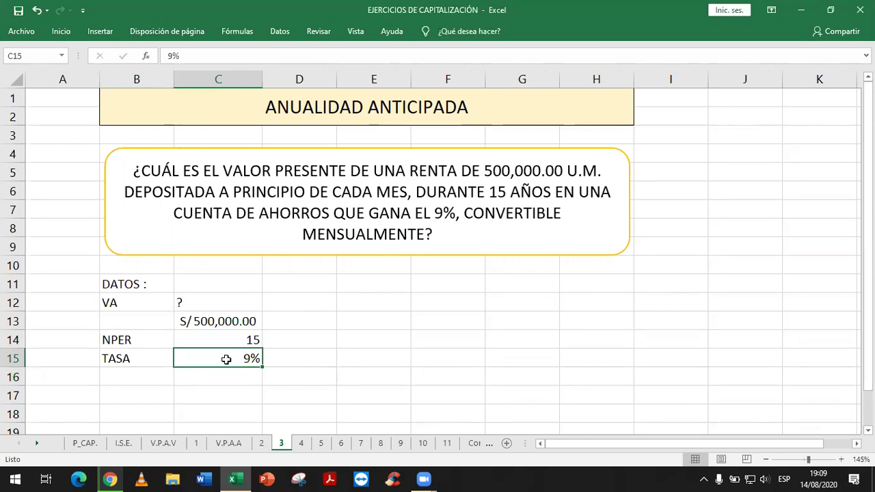
{"action": "left_click", "coordinate": [484, 214]}
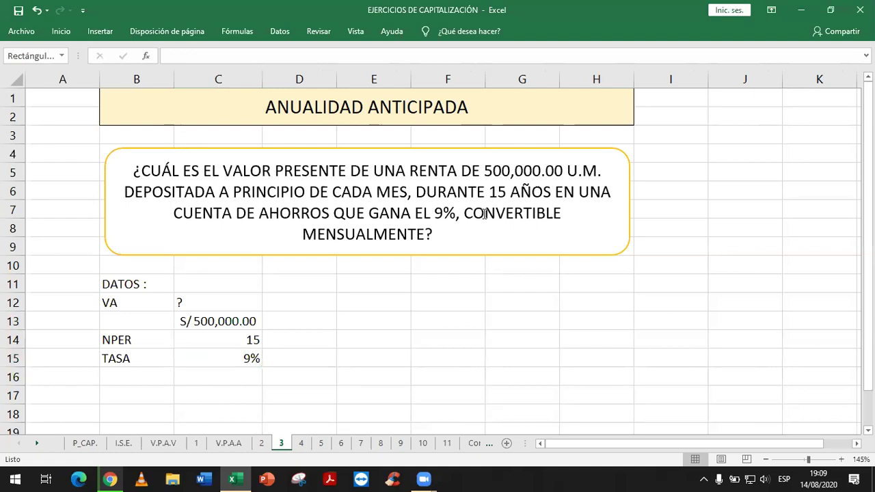
{"action": "double_click", "coordinate": [558, 214]}
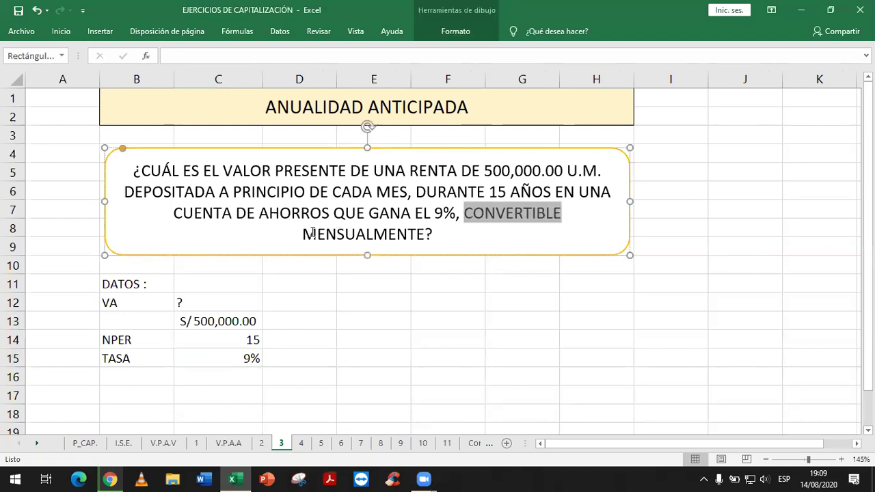
{"action": "double_click", "coordinate": [421, 235]}
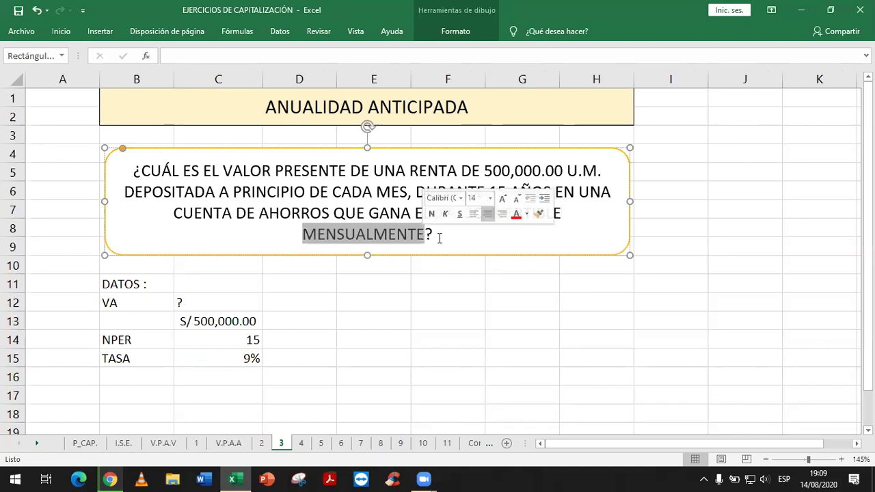
{"action": "left_click", "coordinate": [439, 238]}
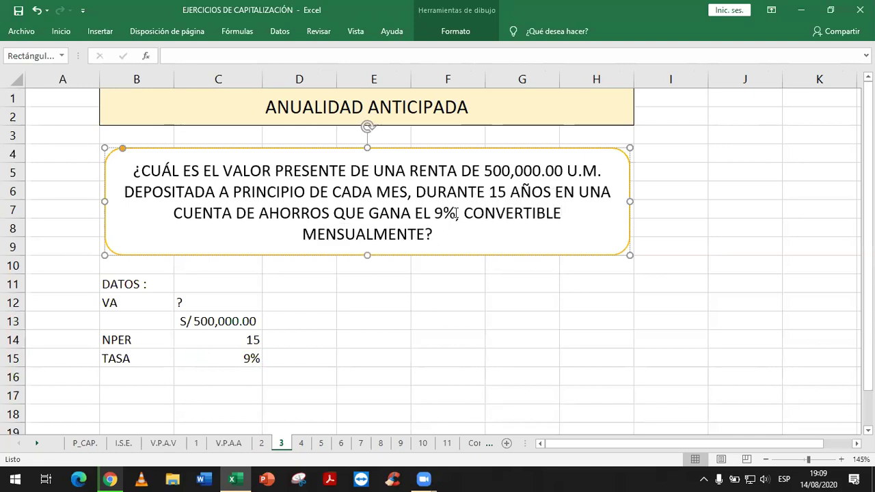
{"action": "double_click", "coordinate": [567, 212]}
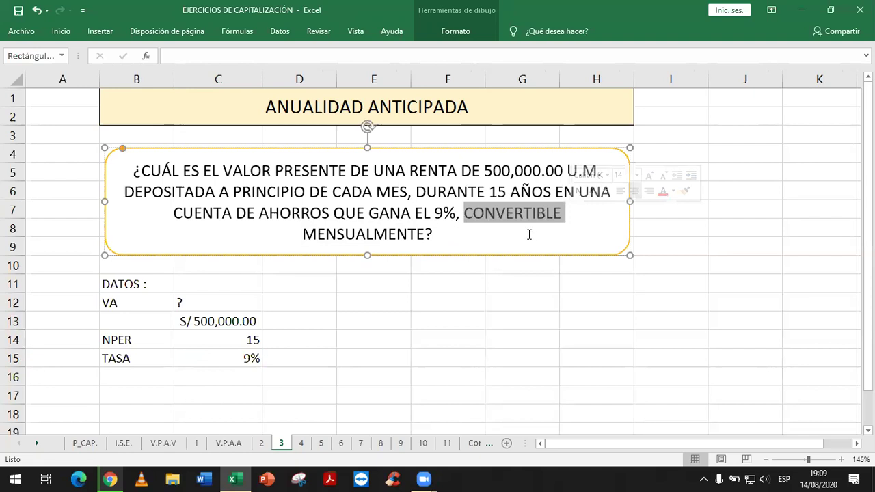
{"action": "left_click", "coordinate": [471, 236]}
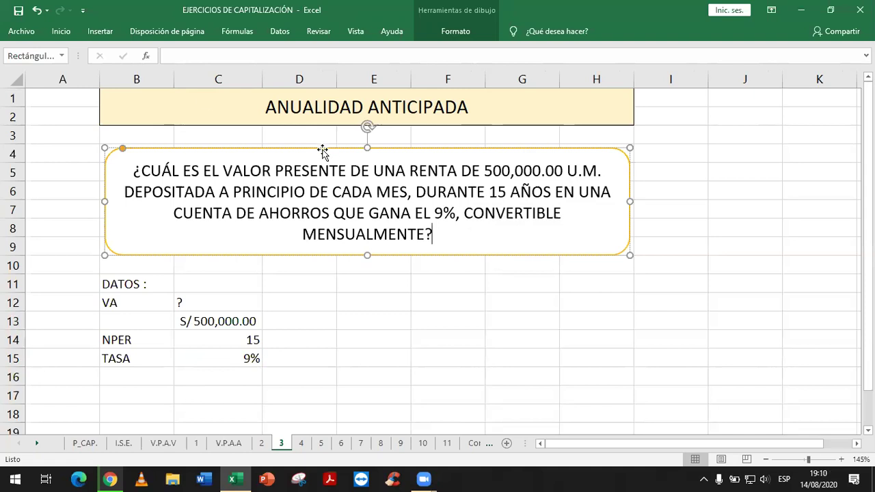
{"action": "left_click", "coordinate": [20, 10]}
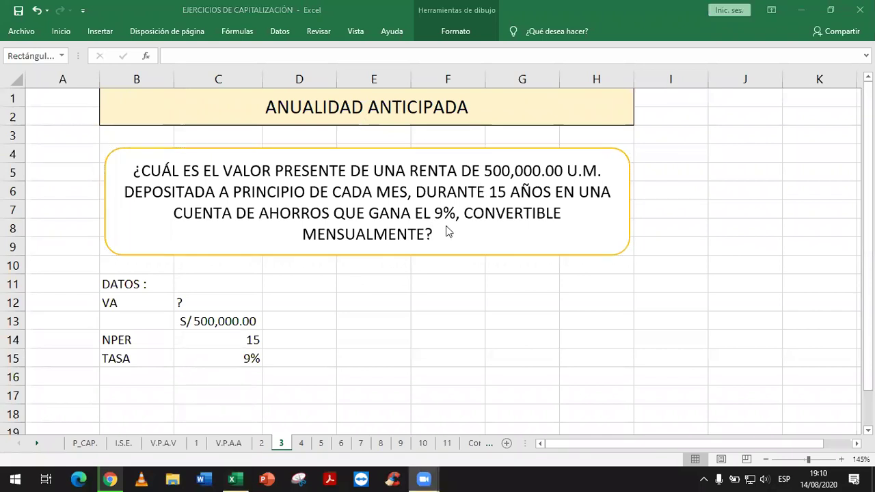
- Label the rent row PAGO in B13
{"action": "key", "text": "F2"}
{"action": "left_click", "coordinate": [139, 321]}
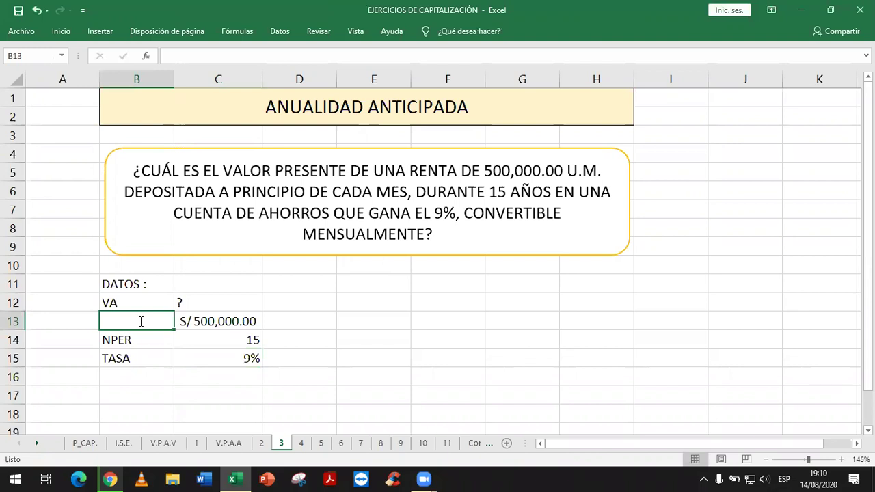
{"action": "type", "text": "PAGO"}
{"action": "key", "text": "Return"}
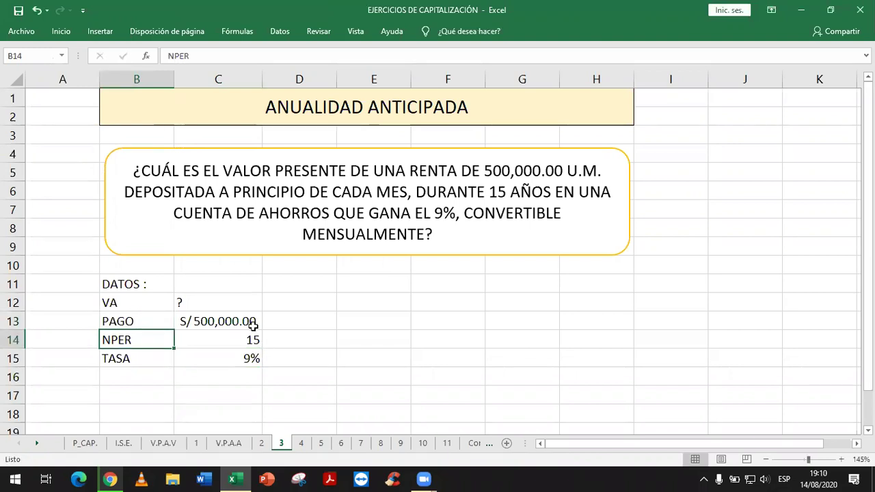
- Apply Todos los bordes to B12:C15, then type MESES in E14
{"action": "left_click_drag", "start_coordinate": [137, 302], "coordinate": [253, 358]}
{"action": "left_click", "coordinate": [74, 30]}
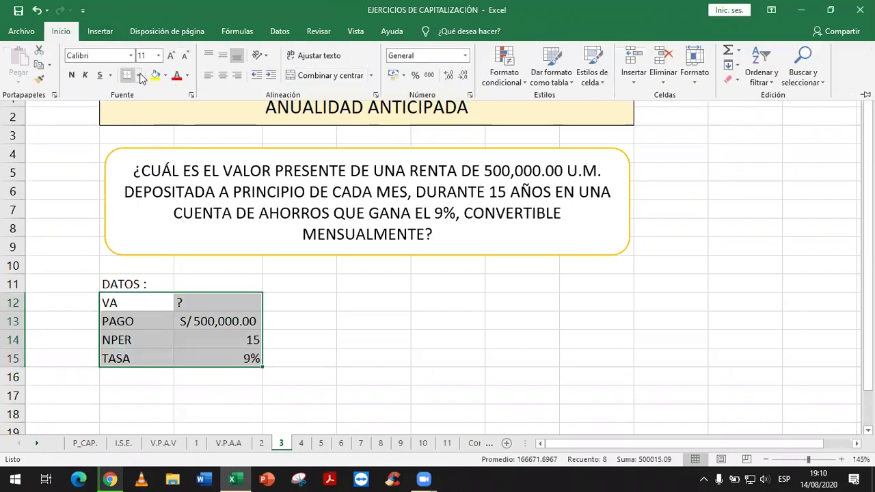
{"action": "left_click", "coordinate": [138, 76]}
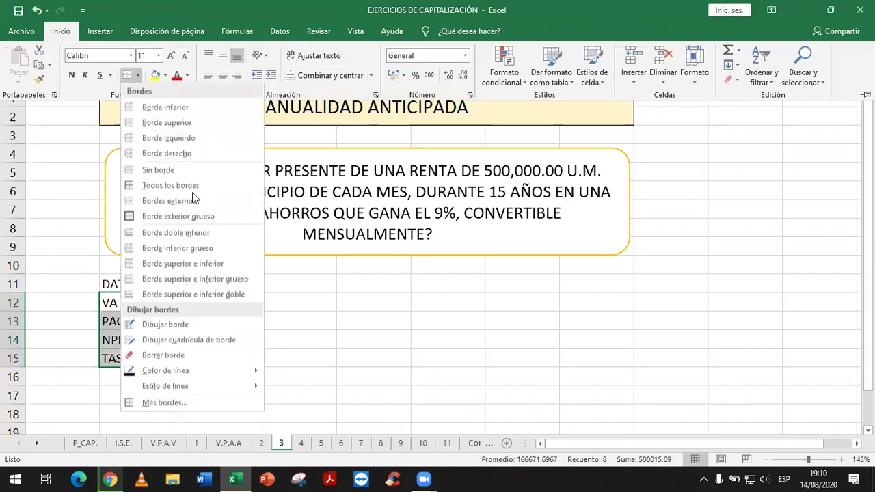
{"action": "left_click", "coordinate": [430, 381]}
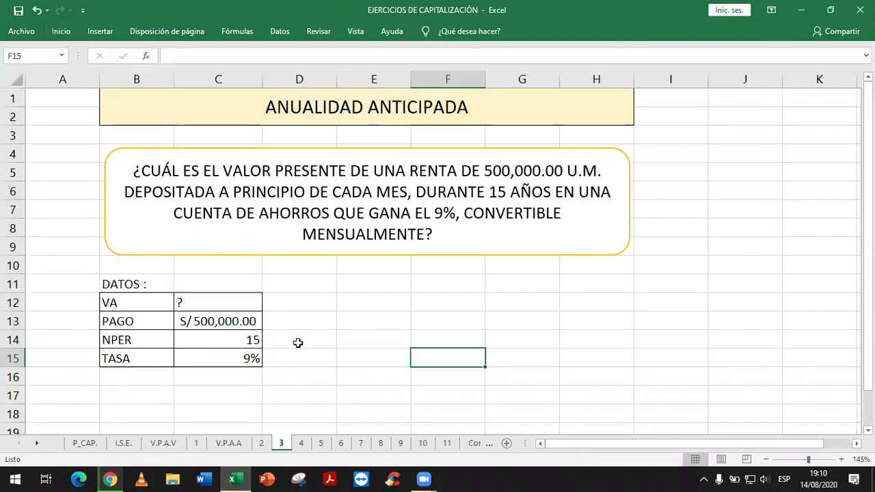
{"action": "left_click", "coordinate": [367, 335]}
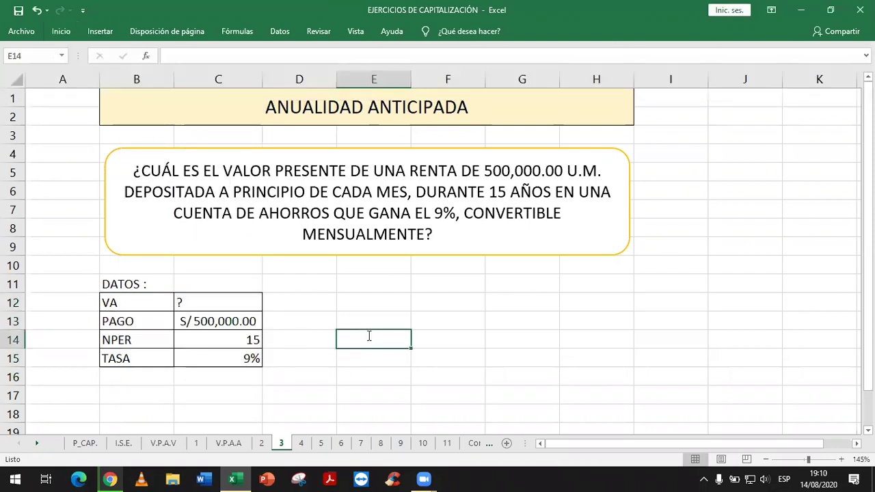
{"action": "type", "text": "MESES"}
- Commit MESES in E14 and enter MENSUAL in E15
{"action": "key", "text": "Return"}
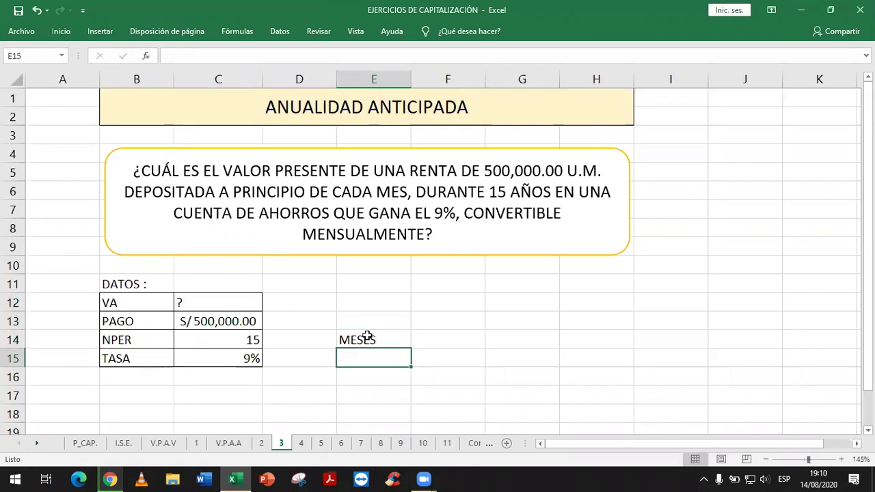
{"action": "type", "text": "ME"}
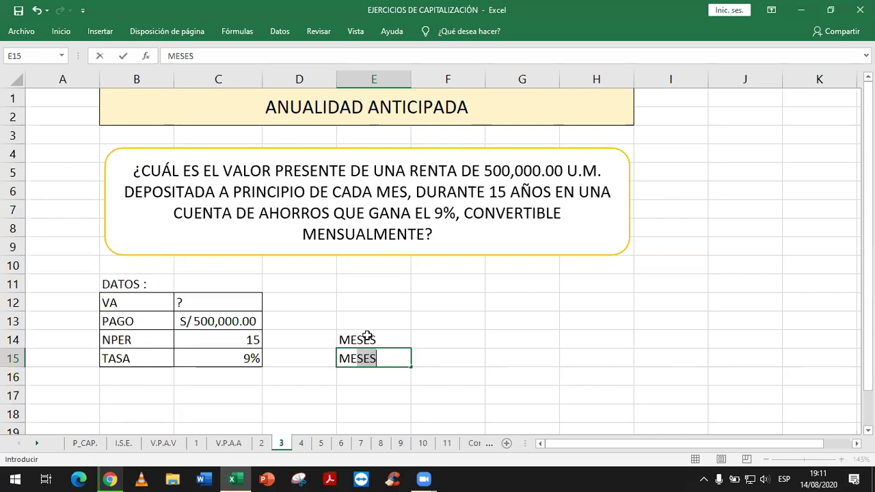
{"action": "left_click", "coordinate": [370, 358]}
{"action": "type", "text": "NSUAL"}
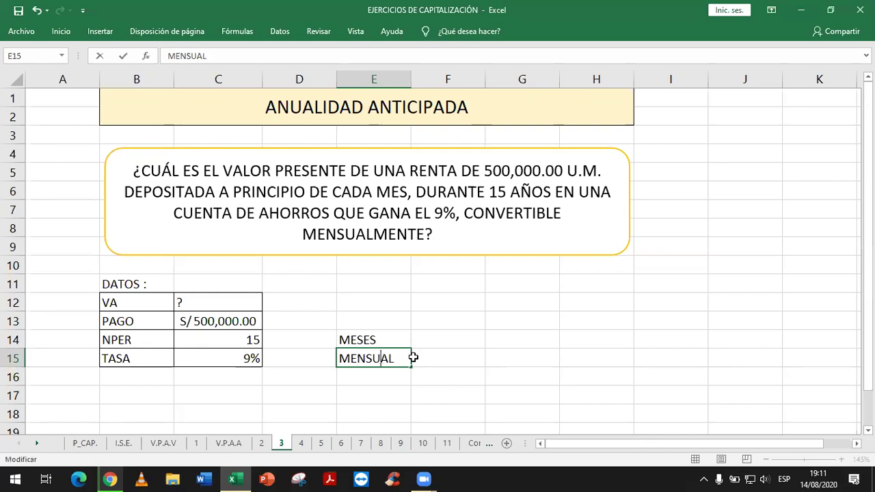
{"action": "key", "text": "Return"}
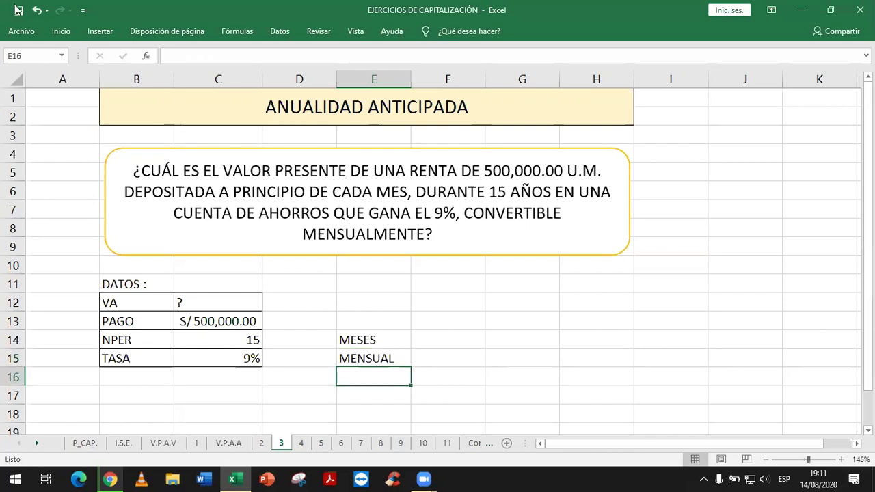
{"action": "left_click", "coordinate": [311, 358]}
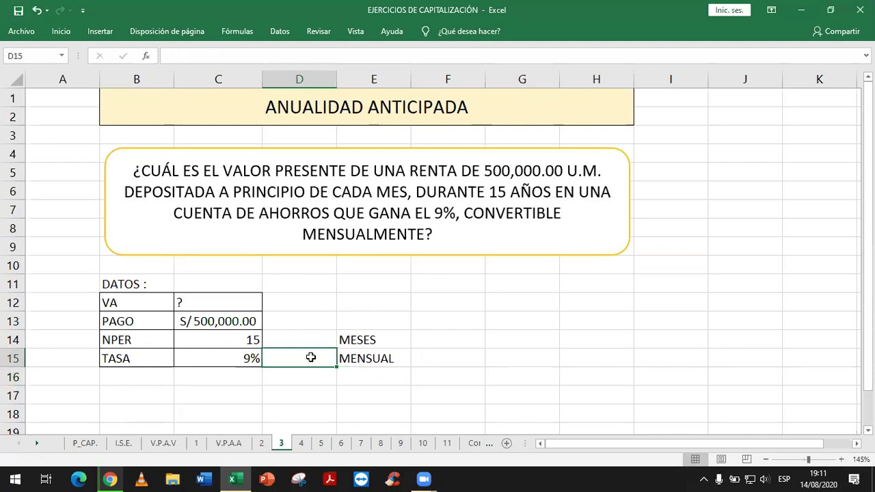
{"action": "type", "text": "="}
{"action": "left_click", "coordinate": [216, 360]}
{"action": "type", "text": "/11"}
{"action": "key", "text": "BackSpace"}
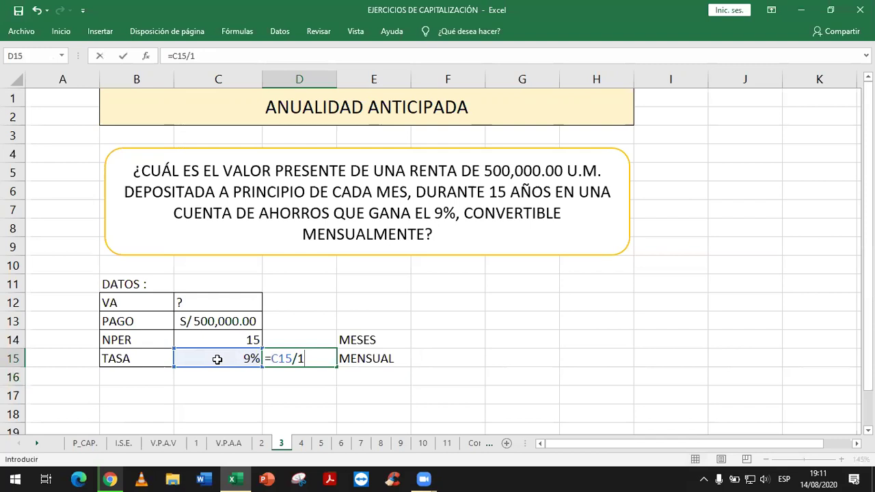
{"action": "type", "text": "2"}
{"action": "key", "text": "Return"}
{"action": "key", "text": "Up"}
{"action": "key", "text": "Up"}
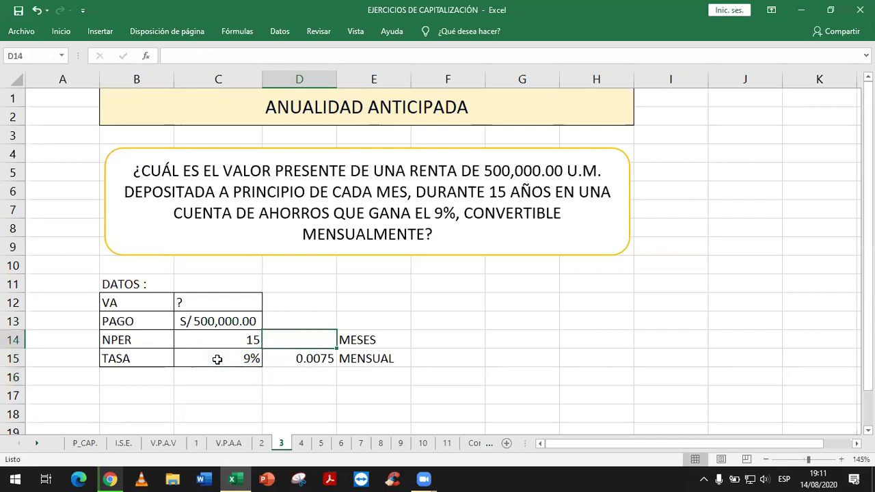
{"action": "type", "text": "="}
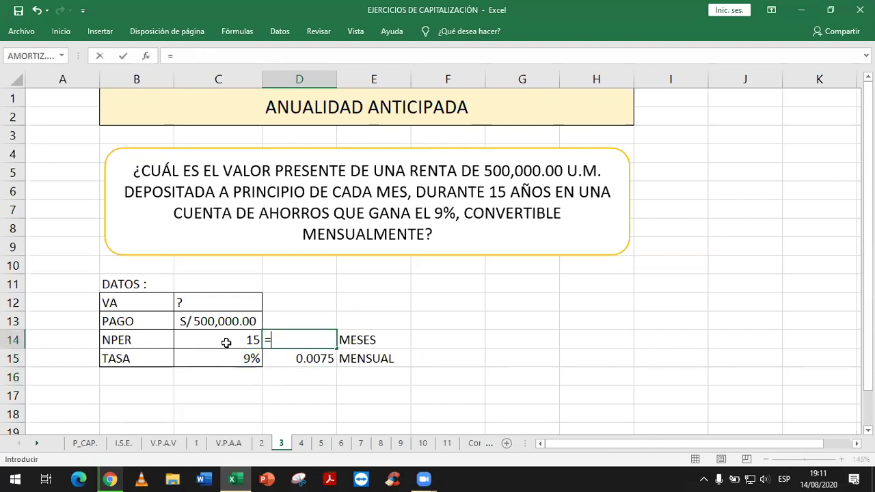
{"action": "left_click", "coordinate": [226, 343]}
{"action": "type", "text": "*12"}
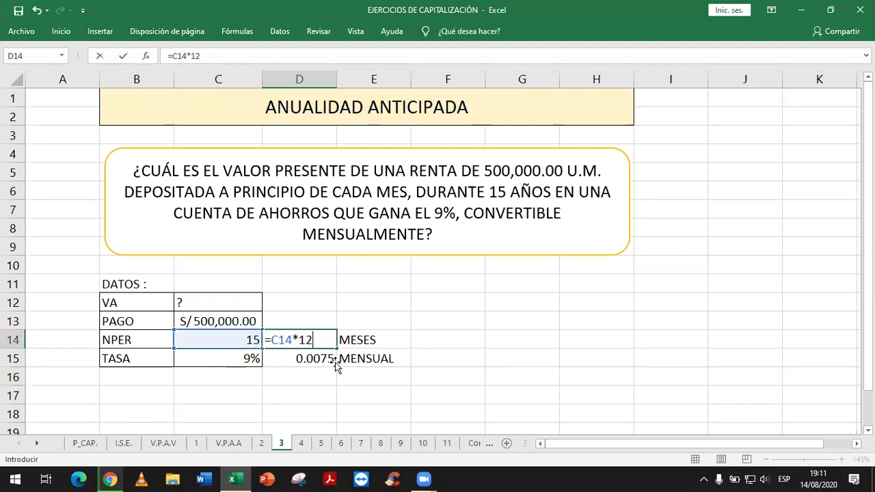
{"action": "key", "text": "Return"}
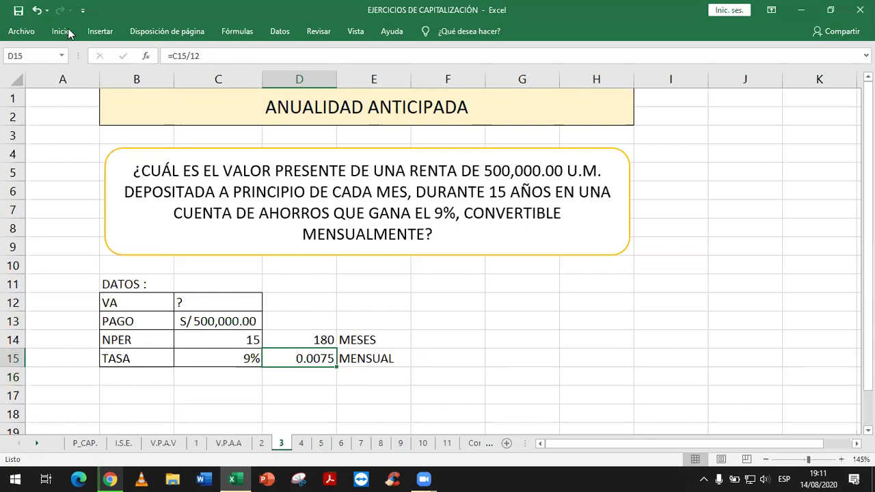
{"action": "left_click", "coordinate": [61, 31]}
{"action": "left_click", "coordinate": [415, 75]}
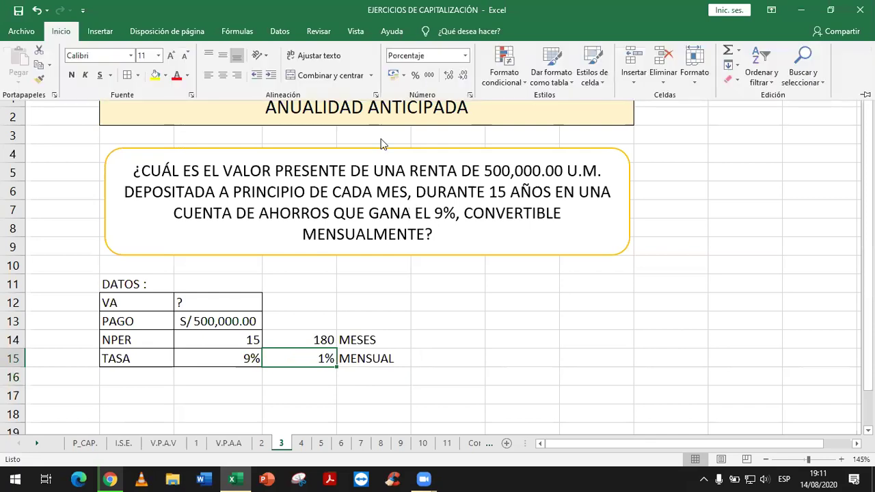
{"action": "left_click", "coordinate": [447, 77]}
{"action": "left_click", "coordinate": [446, 77]}
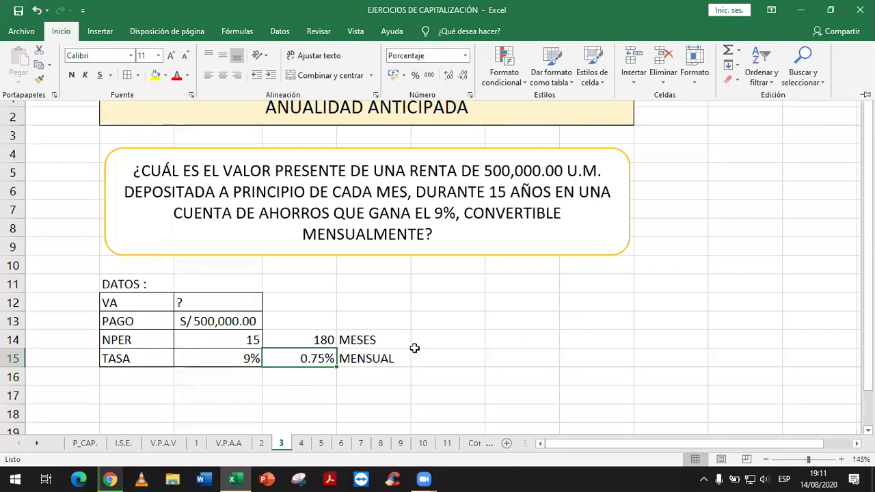
{"action": "key", "text": "ctrl+F1"}
{"action": "scroll", "coordinate": [390, 358], "scroll_direction": "down", "scroll_amount": 1}
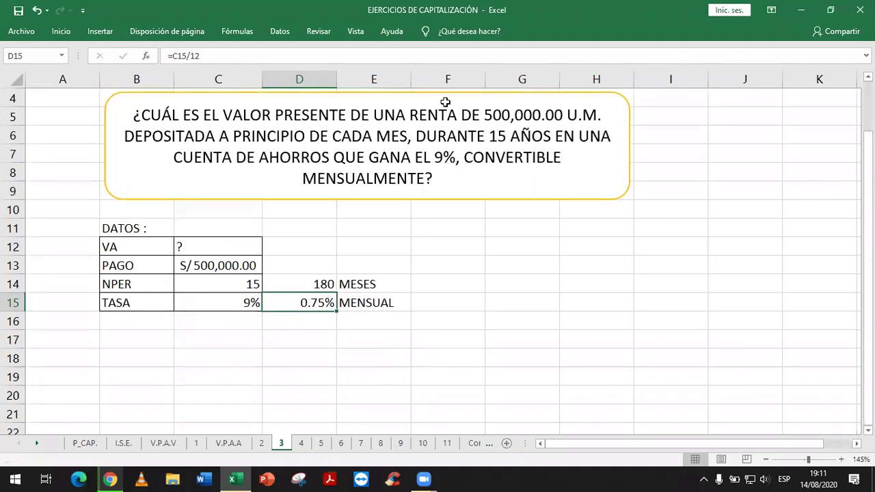
{"action": "scroll", "coordinate": [445, 102], "scroll_direction": "up", "scroll_amount": 1}
{"action": "left_click", "coordinate": [363, 106]}
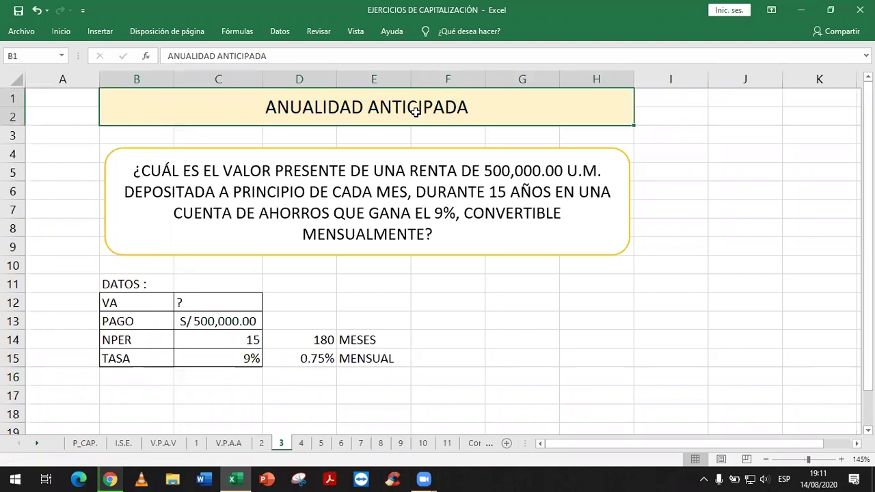
{"action": "scroll", "coordinate": [187, 339], "scroll_direction": "down", "scroll_amount": 1}
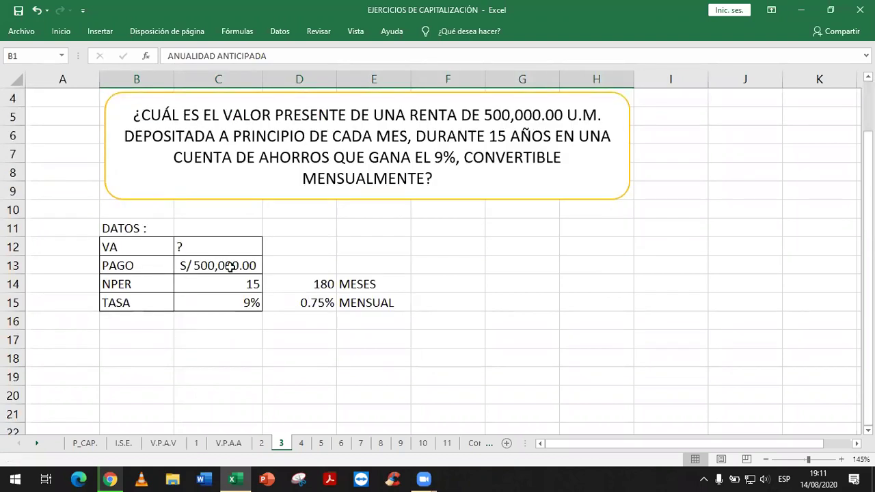
- Start =VA in D12 with Tasa D15 and Nper D14
{"action": "left_click", "coordinate": [310, 242]}
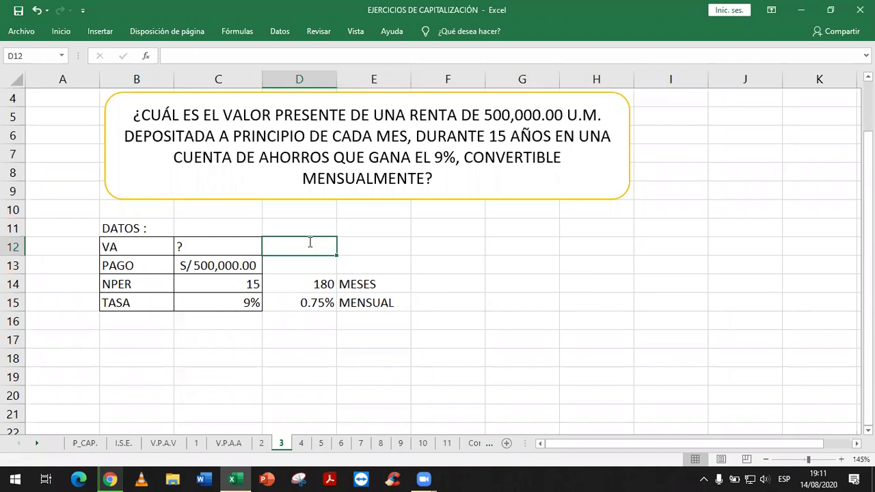
{"action": "type", "text": "=VA"}
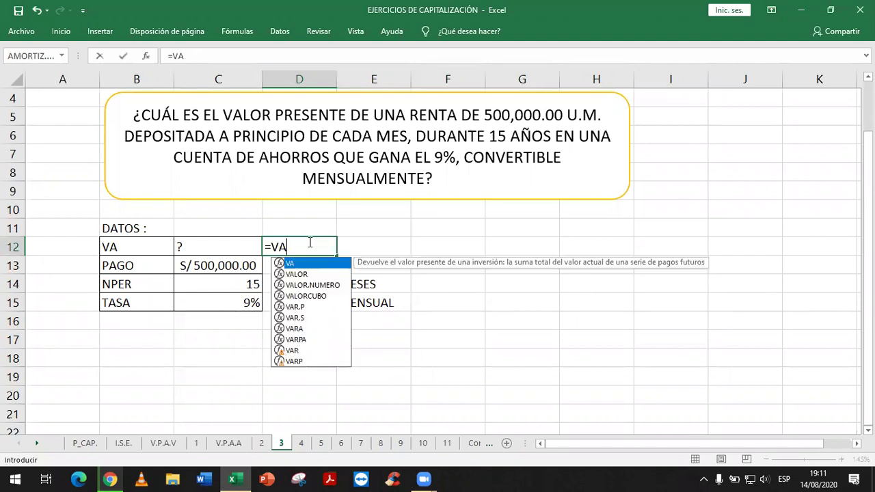
{"action": "type", "text": "("}
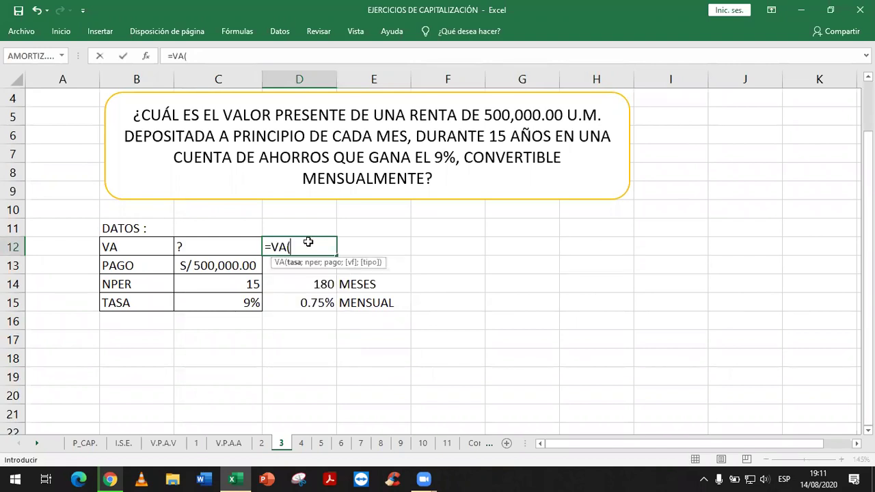
{"action": "key", "text": "ctrl+a"}
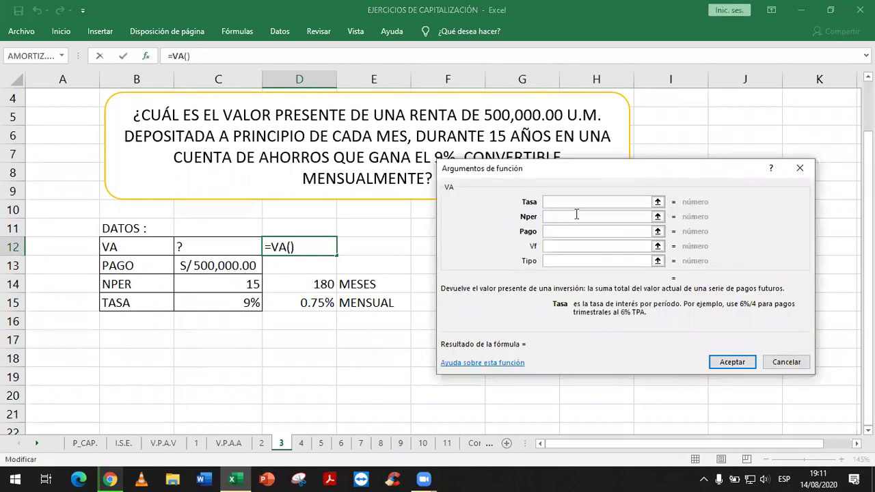
{"action": "left_click", "coordinate": [301, 302]}
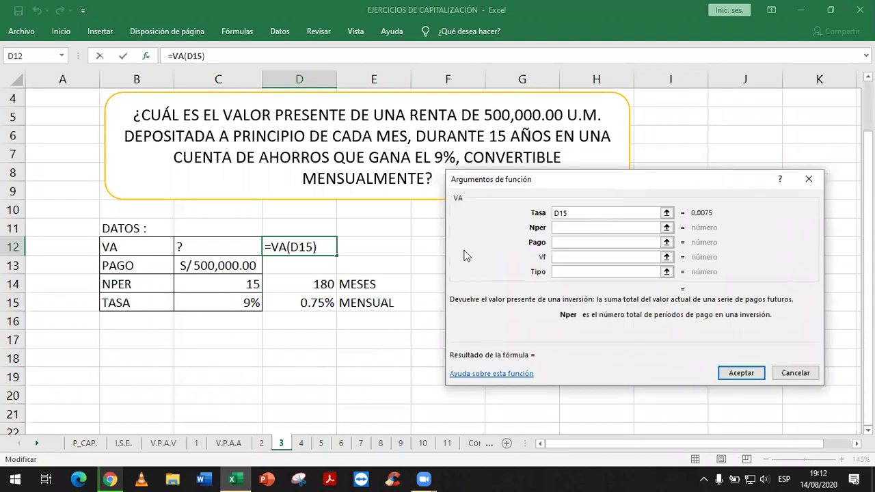
{"action": "left_click", "coordinate": [525, 227]}
{"action": "left_click", "coordinate": [311, 283]}
{"action": "left_click", "coordinate": [567, 242]}
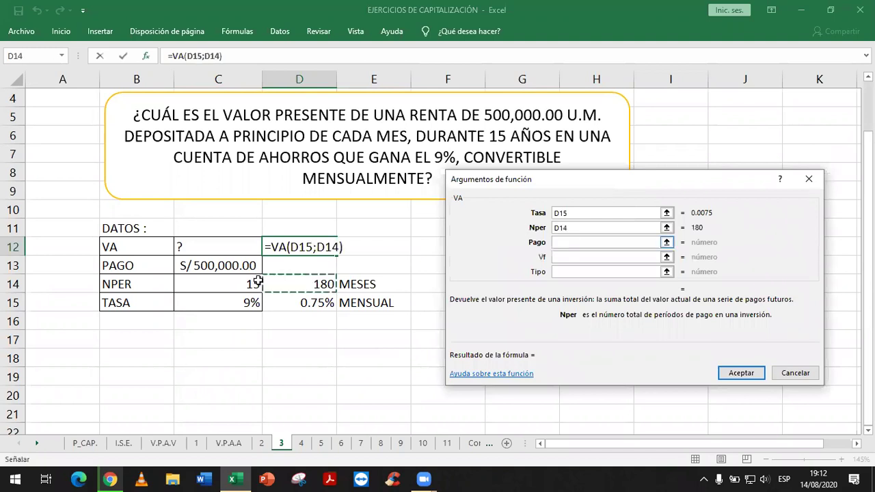
- Set Pago to -C13 and Tipo to 1, giving S/49,666,429.70
{"action": "left_click", "coordinate": [225, 264]}
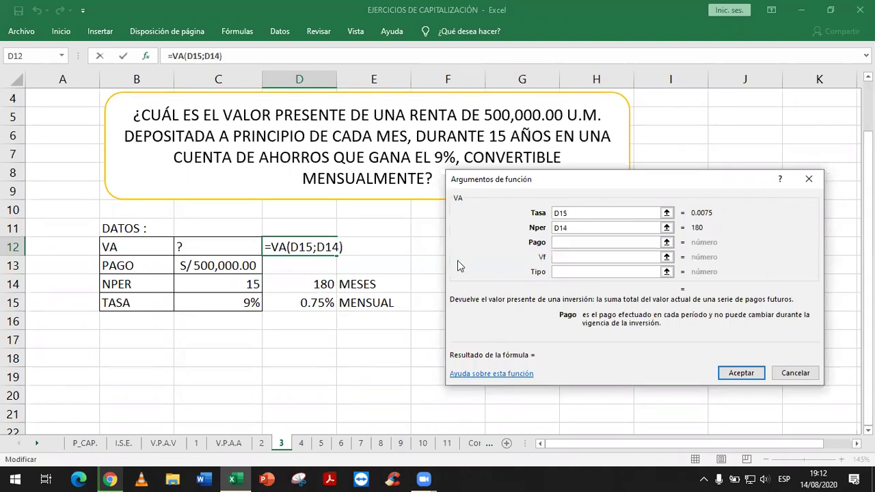
{"action": "left_click", "coordinate": [558, 257]}
{"action": "type", "text": "-"}
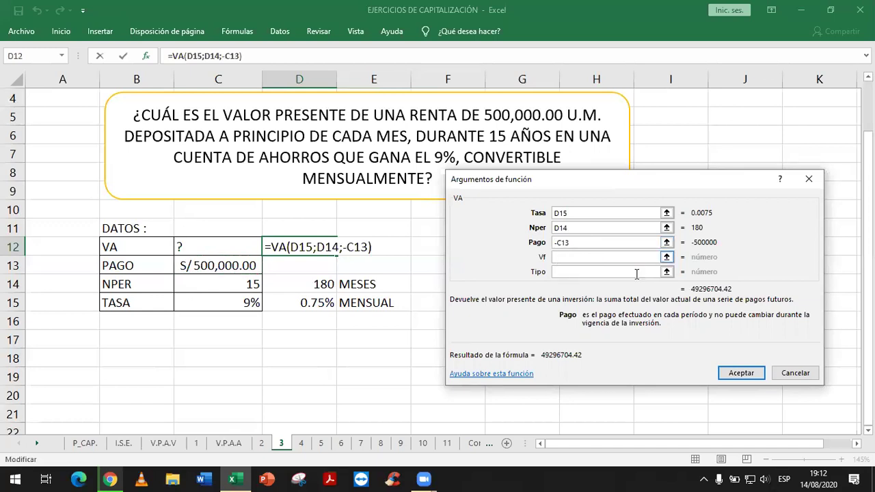
{"action": "left_click", "coordinate": [636, 273]}
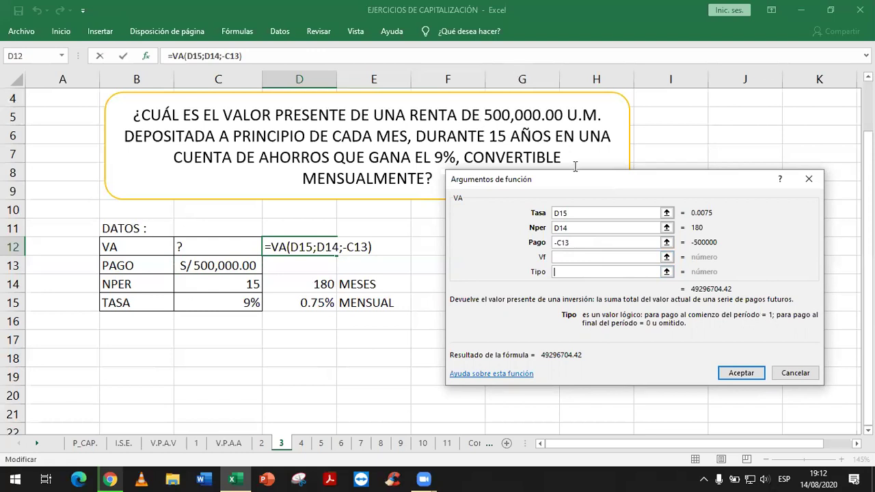
{"action": "scroll", "coordinate": [575, 166], "scroll_direction": "up", "scroll_amount": 1}
{"action": "scroll", "coordinate": [451, 115], "scroll_direction": "up", "scroll_amount": 2}
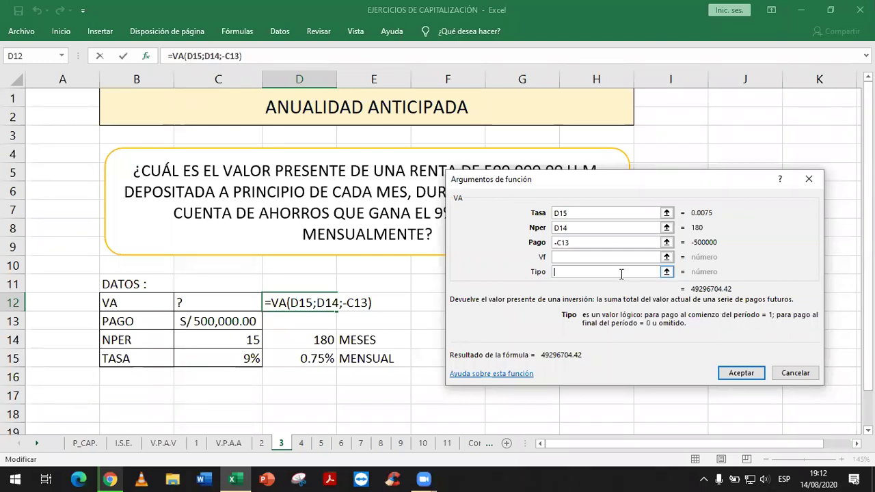
{"action": "type", "text": ";;1"}
{"action": "key", "text": "Return"}
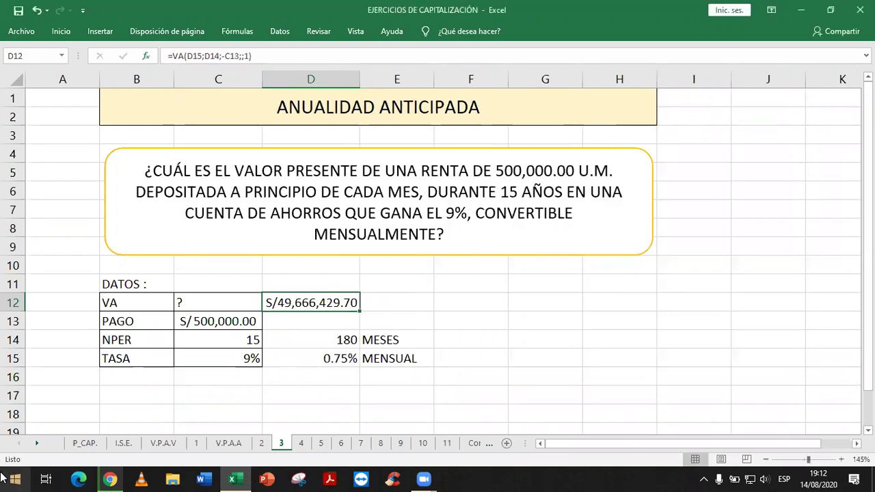
- Enter =VA(D15;D14;-C13) in E12, with no type argument, for the end-of-month present value
{"action": "left_click", "coordinate": [409, 296]}
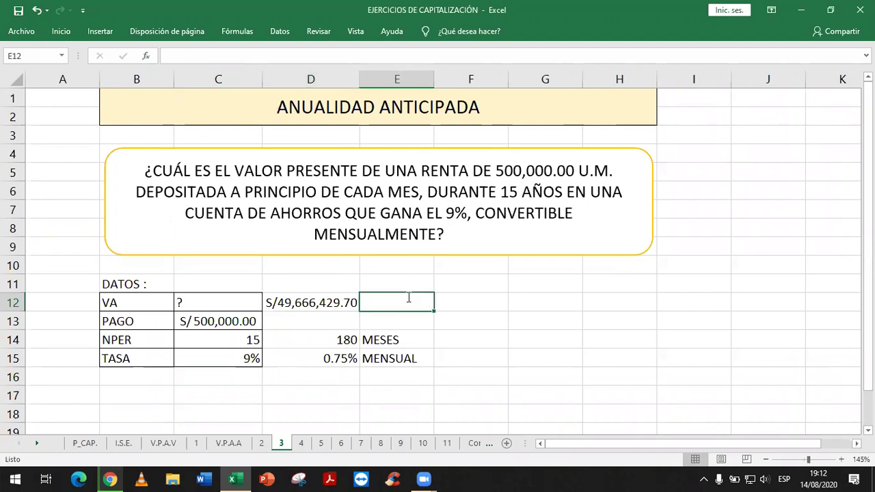
{"action": "type", "text": "="}
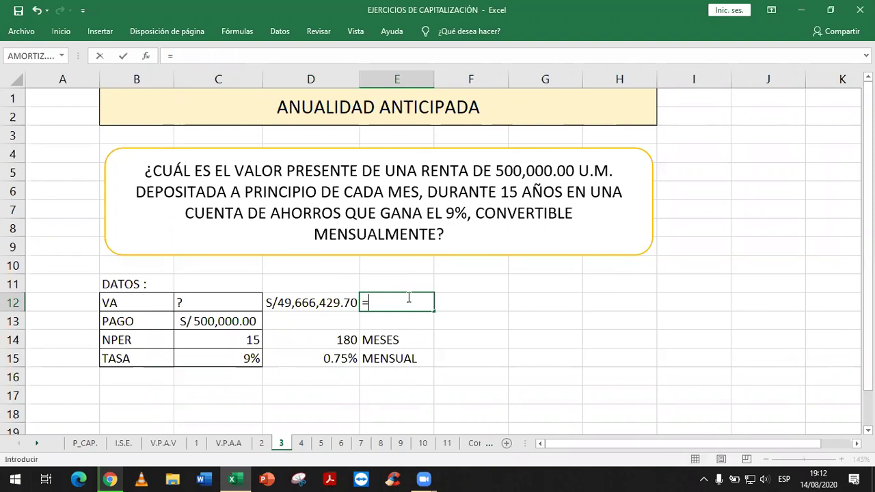
{"action": "type", "text": "VA"}
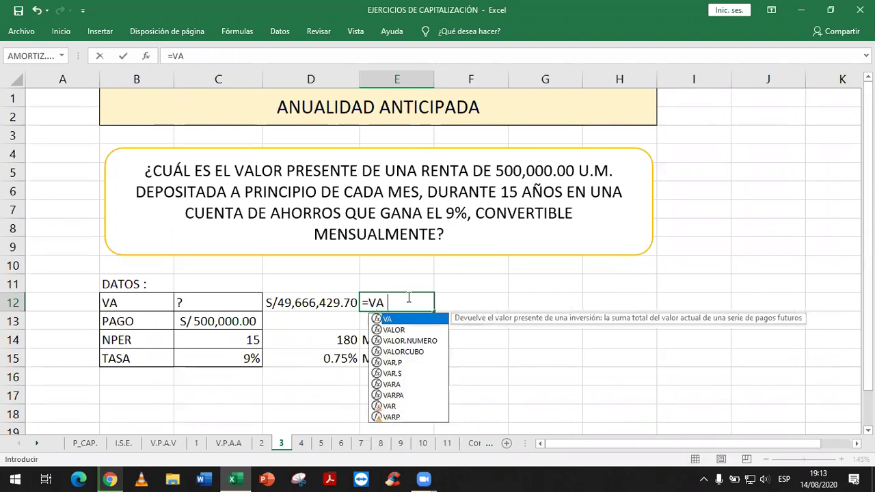
{"action": "type", "text": "("}
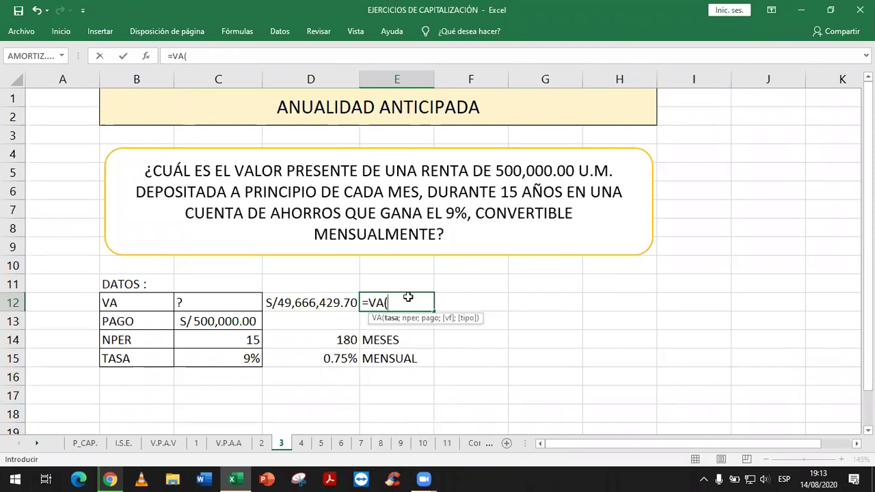
{"action": "key", "text": "ctrl+a"}
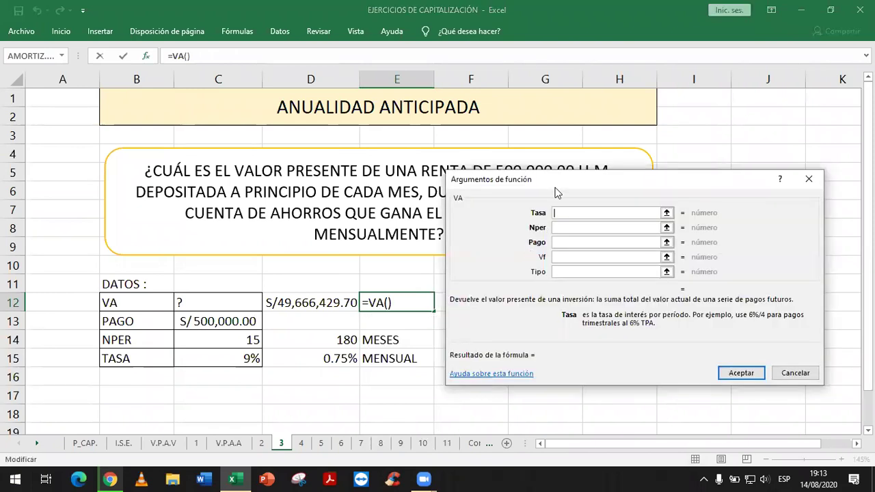
{"action": "left_click_drag", "start_coordinate": [556, 191], "coordinate": [573, 179]}
{"action": "left_click", "coordinate": [342, 359]}
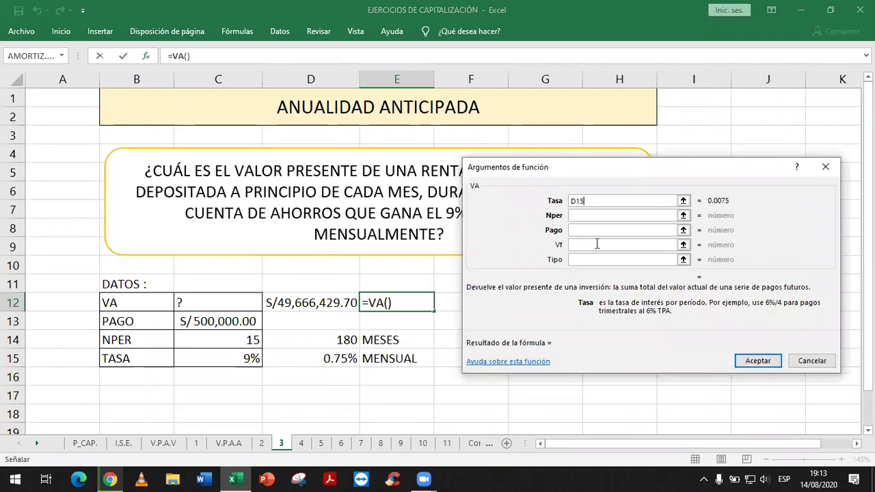
{"action": "left_click", "coordinate": [595, 216]}
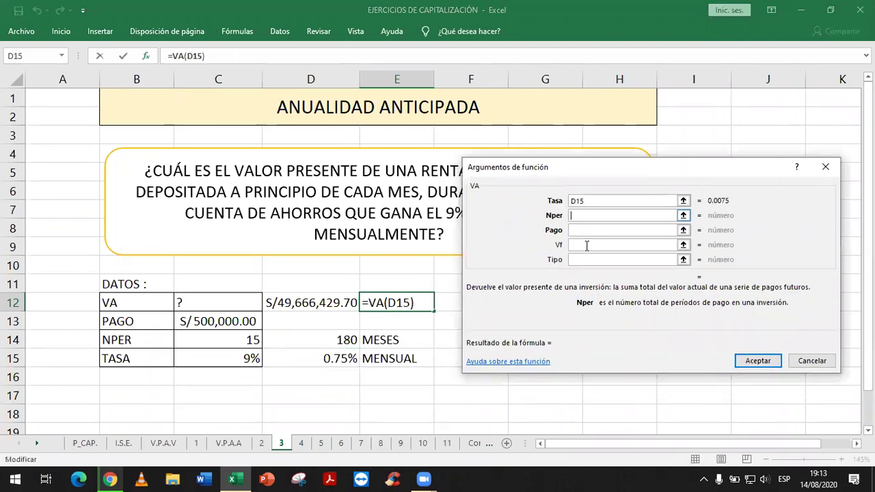
{"action": "type", "text": "D14"}
{"action": "key", "text": "Tab"}
{"action": "type", "text": "-"}
{"action": "left_click", "coordinate": [228, 321]}
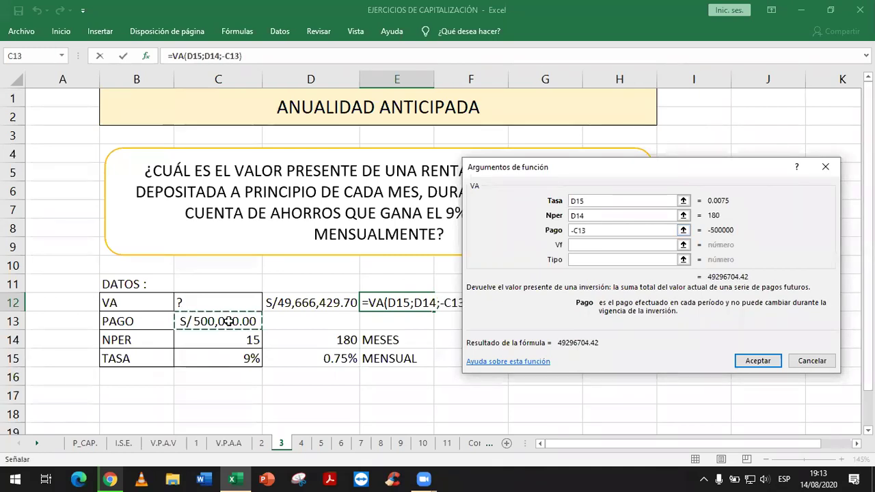
{"action": "key", "text": "Return"}
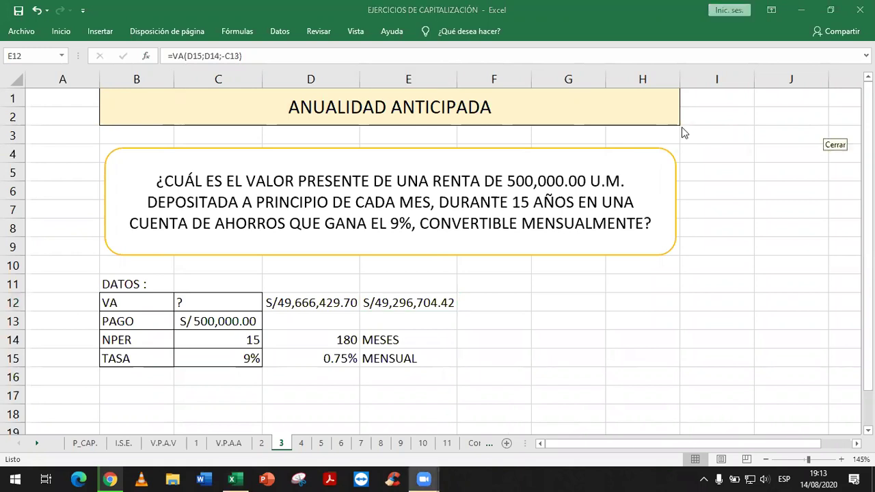
- Zoom the sheet to 340% and centre row 12's D and E results
{"action": "scroll", "coordinate": [497, 366], "scroll_direction": "up", "scroll_amount": 2}
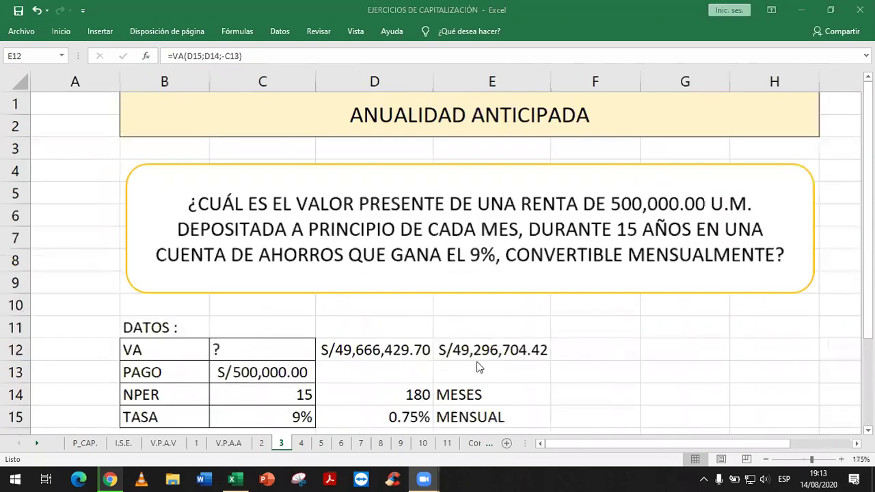
{"action": "scroll", "coordinate": [477, 367], "scroll_direction": "up", "scroll_amount": 1}
{"action": "scroll", "coordinate": [477, 367], "scroll_direction": "up", "scroll_amount": 2}
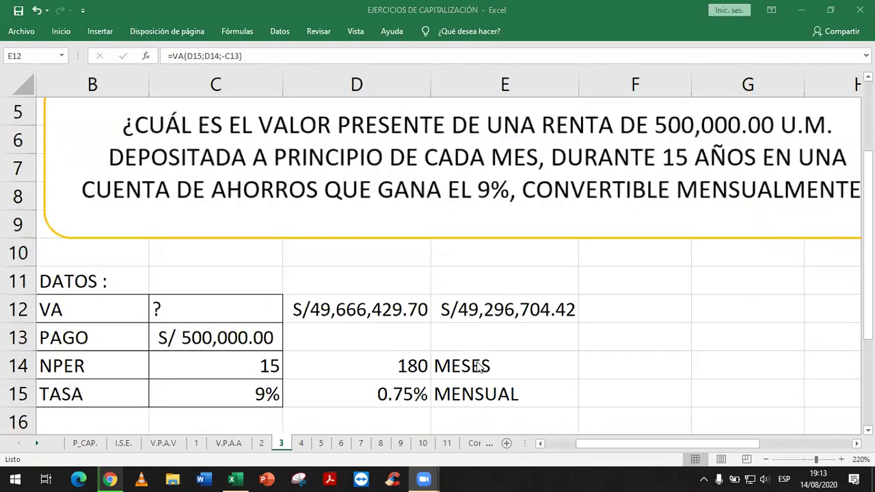
{"action": "scroll", "coordinate": [480, 367], "scroll_direction": "up", "scroll_amount": 1}
{"action": "scroll", "coordinate": [478, 367], "scroll_direction": "up", "scroll_amount": 5}
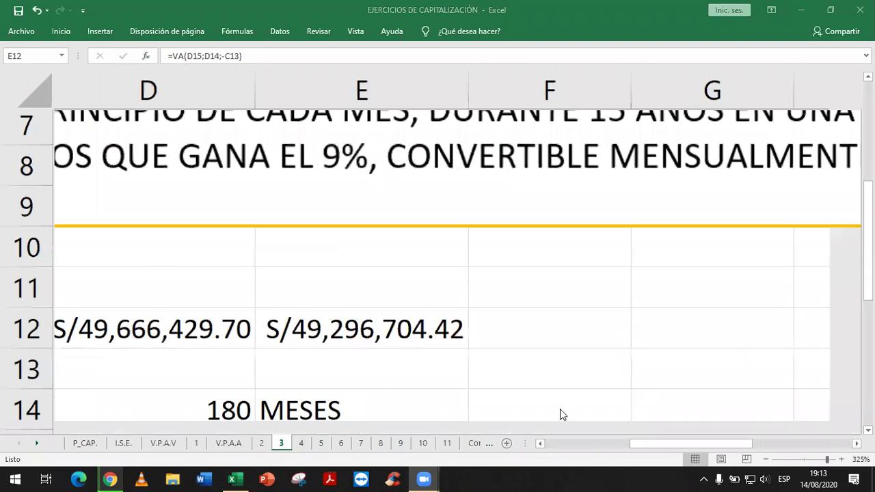
{"action": "scroll", "coordinate": [560, 413], "scroll_direction": "up", "scroll_amount": 2}
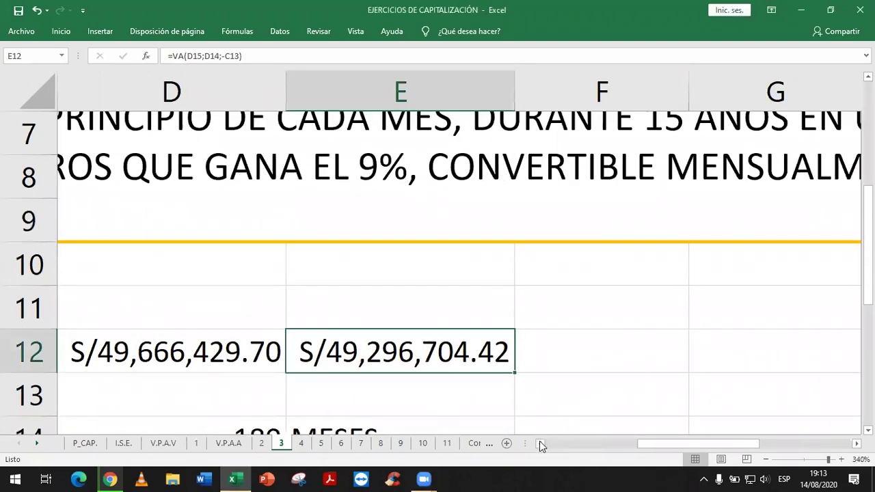
{"action": "left_click", "coordinate": [540, 444]}
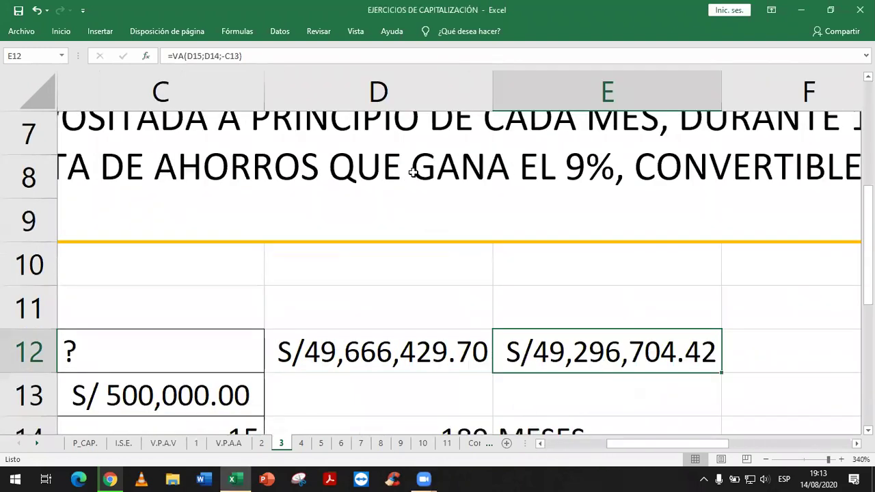
{"action": "scroll", "coordinate": [413, 171], "scroll_direction": "down", "scroll_amount": 1}
- Type ANTICIPADA in D11 and VENCIDA in E11 above the two present values
{"action": "left_click", "coordinate": [413, 170]}
{"action": "type", "text": "A"}
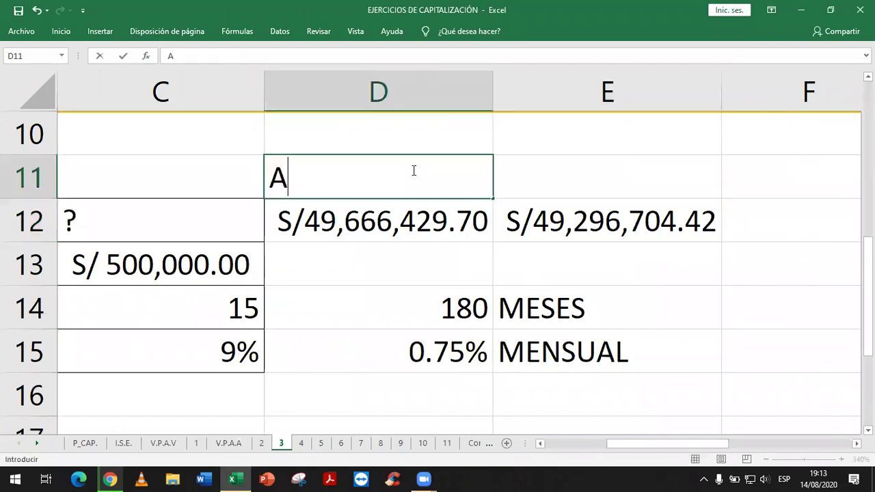
{"action": "type", "text": "NTICI"}
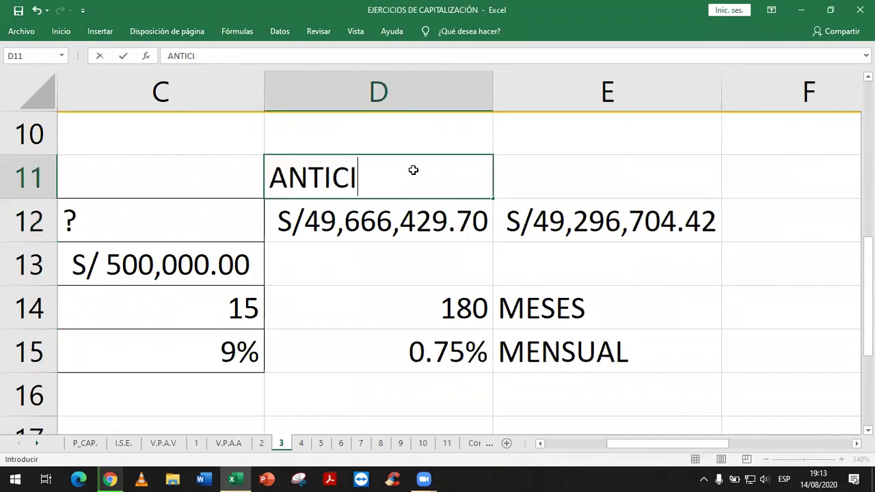
{"action": "type", "text": "PADA"}
{"action": "key", "text": "Tab"}
{"action": "type", "text": "V"}
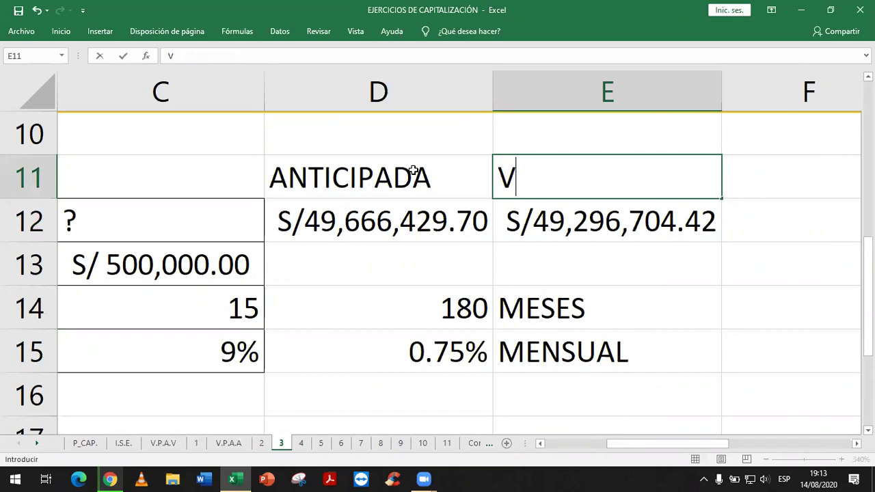
{"action": "type", "text": "ENCIDA"}
{"action": "key", "text": "Return"}
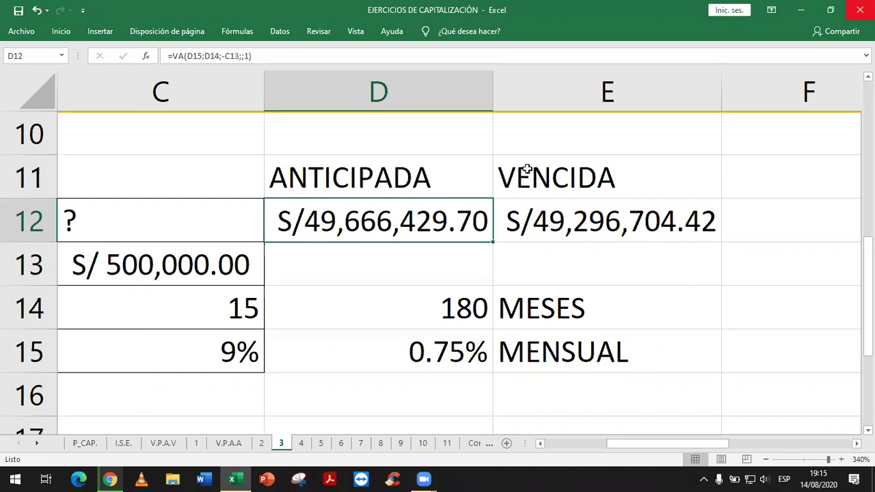
{"action": "left_click_drag", "start_coordinate": [410, 178], "coordinate": [528, 170]}
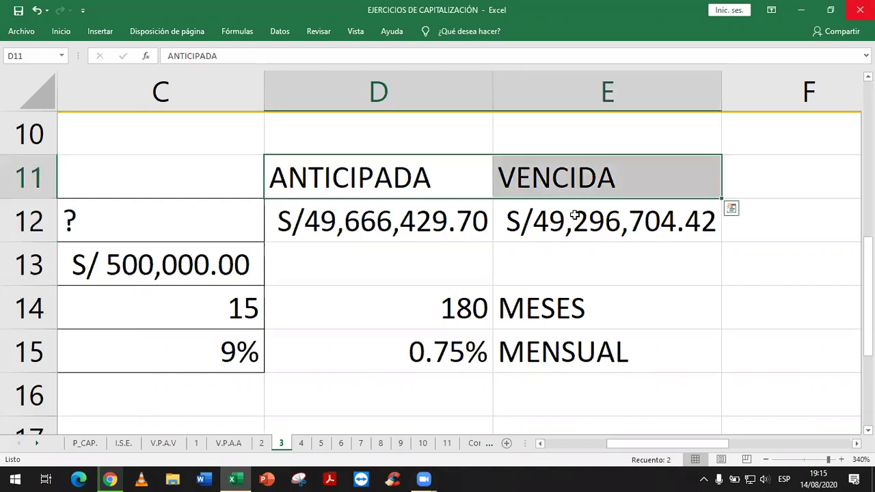
{"action": "left_click", "coordinate": [366, 220]}
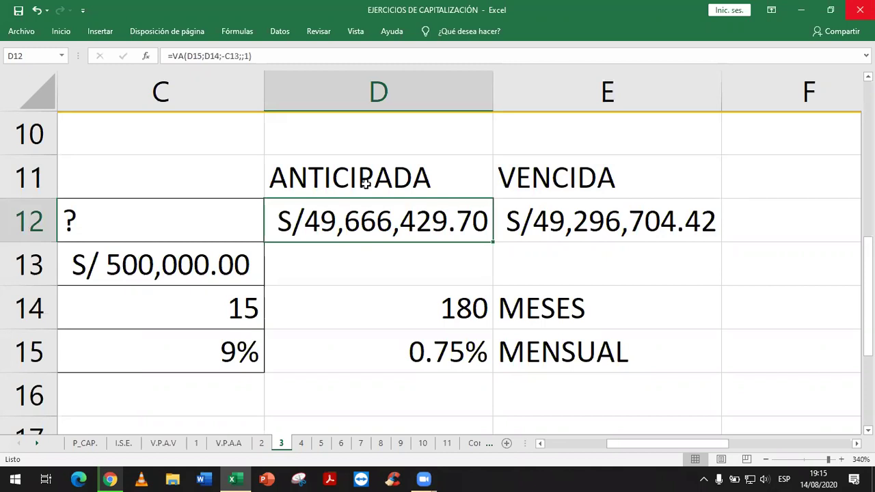
{"action": "left_click_drag", "start_coordinate": [367, 193], "coordinate": [368, 213]}
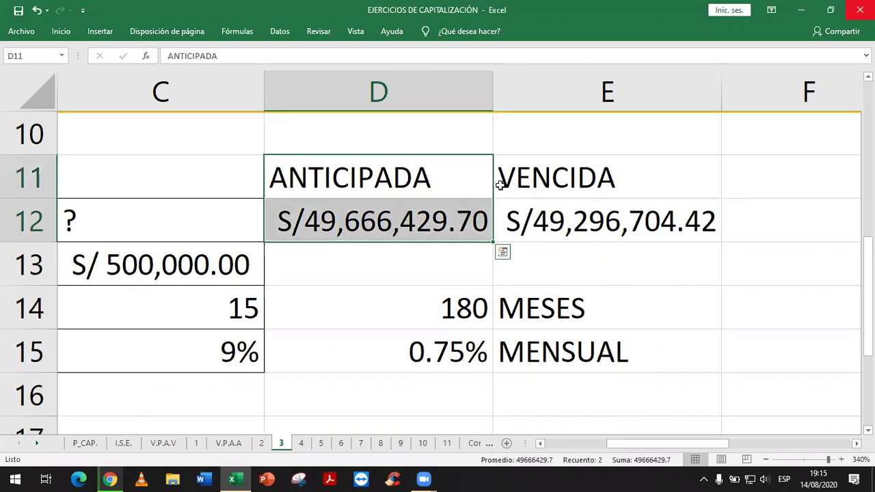
{"action": "left_click_drag", "start_coordinate": [595, 192], "coordinate": [650, 240]}
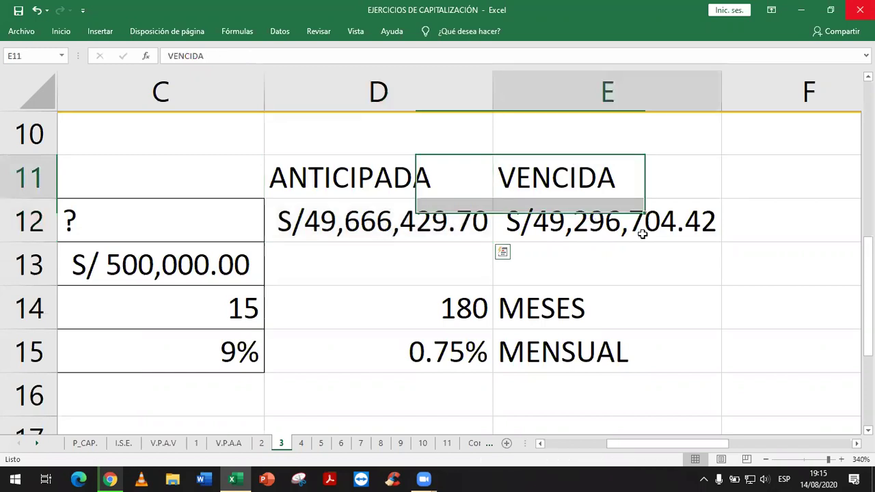
{"action": "left_click", "coordinate": [660, 252]}
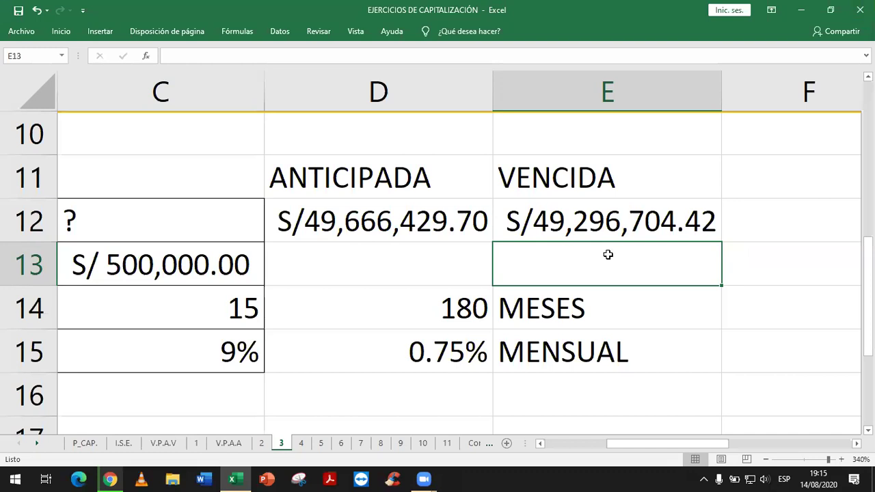
{"action": "left_click", "coordinate": [445, 233]}
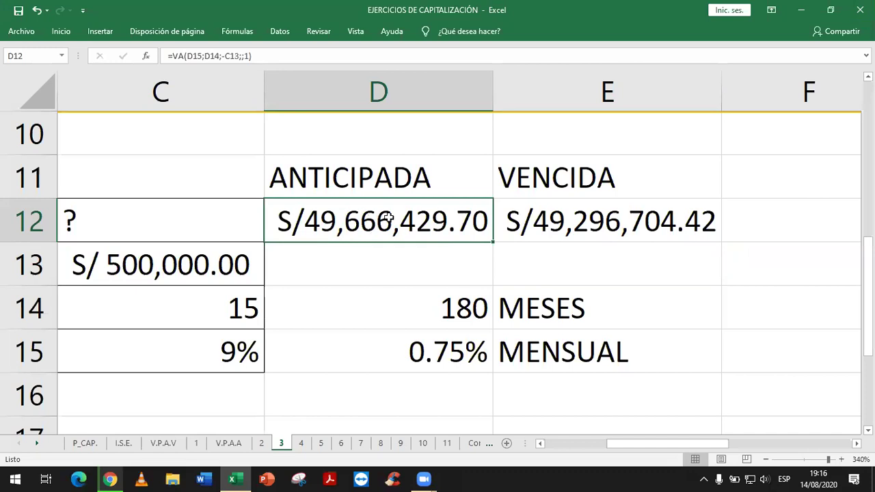
{"action": "left_click", "coordinate": [580, 222]}
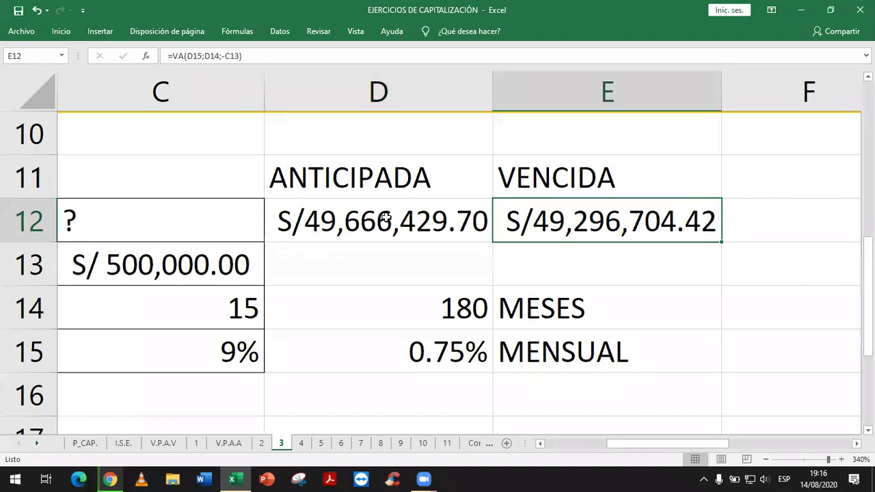
{"action": "left_click", "coordinate": [352, 224]}
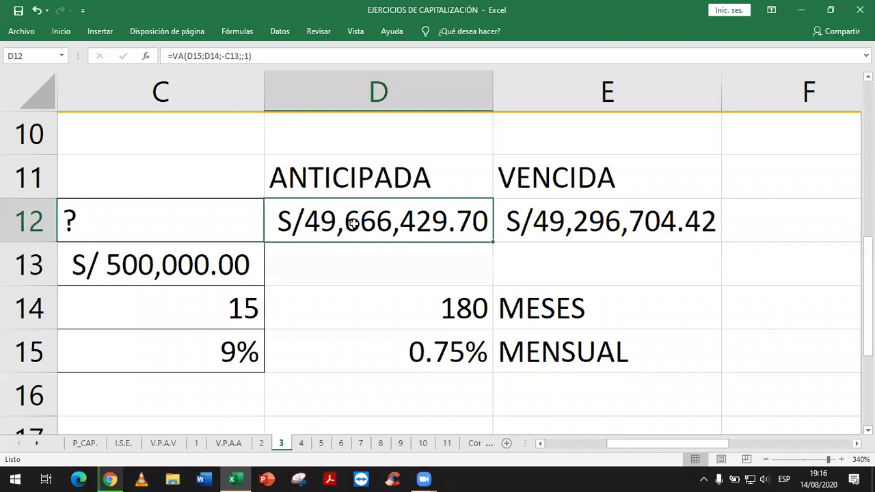
{"action": "left_click", "coordinate": [611, 221]}
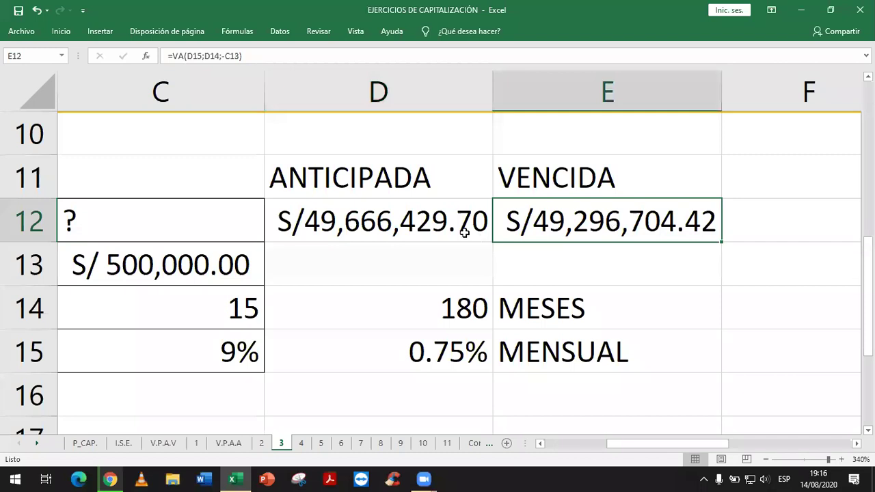
{"action": "left_click", "coordinate": [473, 264]}
- Enter =D12-E12 in D13 to show the S/369,725.28 gap between ANTICIPADA and VENCIDA
{"action": "double_click", "coordinate": [473, 263]}
{"action": "type", "text": "="}
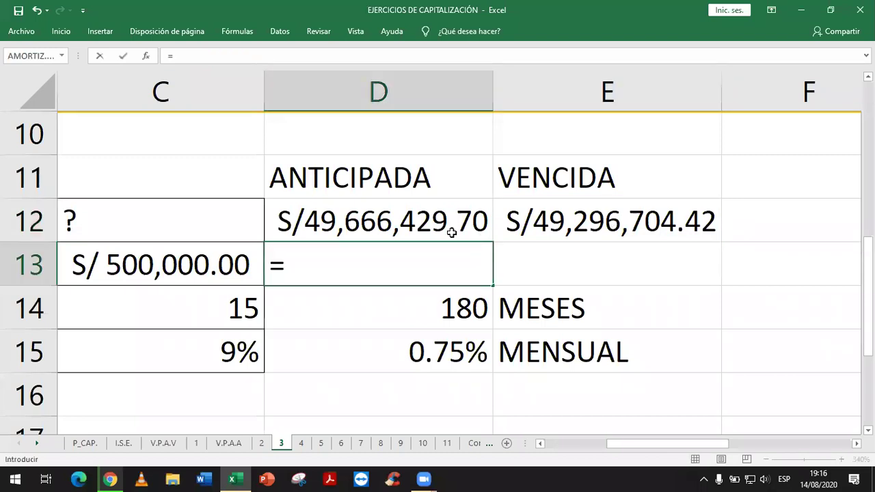
{"action": "left_click", "coordinate": [451, 232]}
{"action": "type", "text": "-"}
{"action": "left_click", "coordinate": [581, 220]}
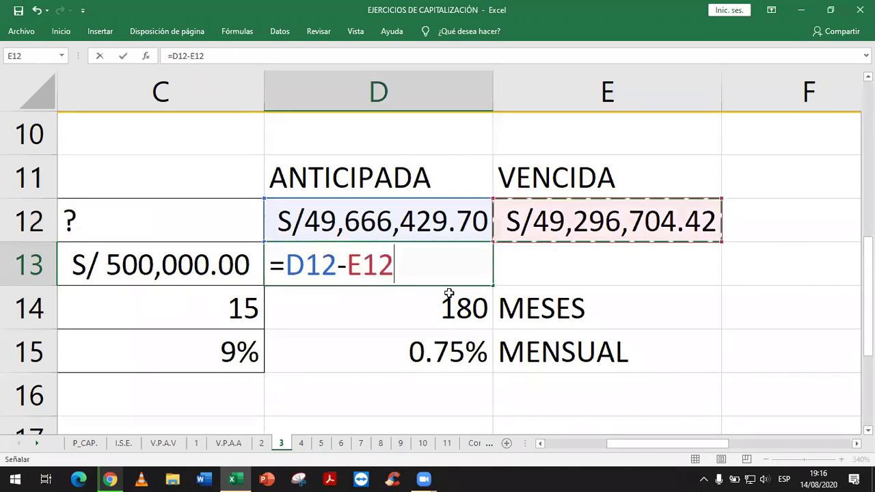
{"action": "key", "text": "Return"}
{"action": "key", "text": "alt+space"}
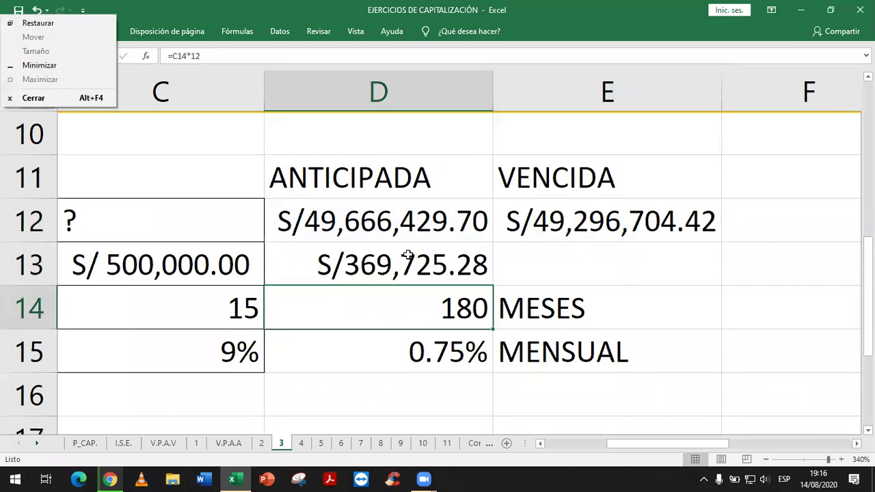
{"action": "left_click", "coordinate": [400, 254]}
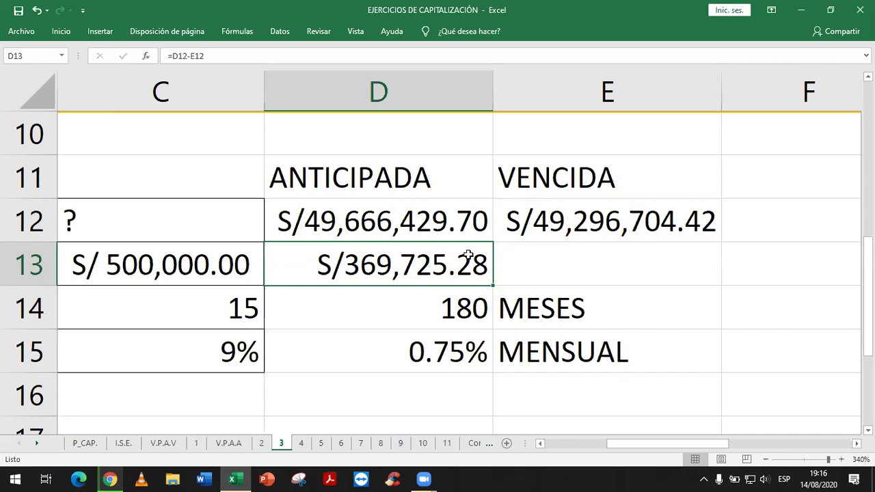
{"action": "key", "text": "Up"}
{"action": "key", "text": "Right"}
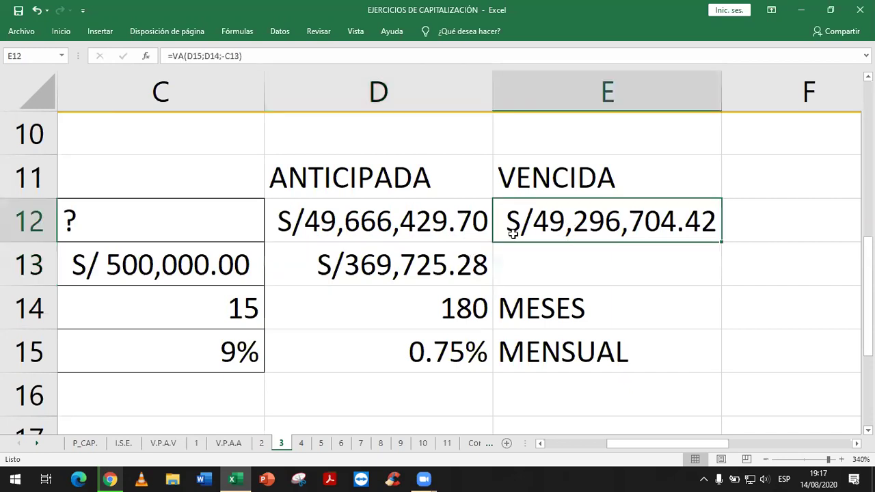
{"action": "left_click", "coordinate": [438, 269]}
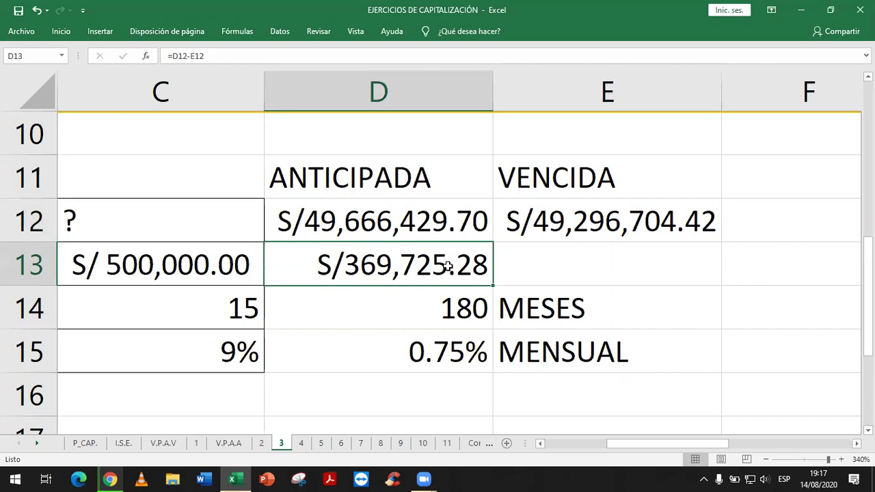
{"action": "left_click", "coordinate": [559, 228]}
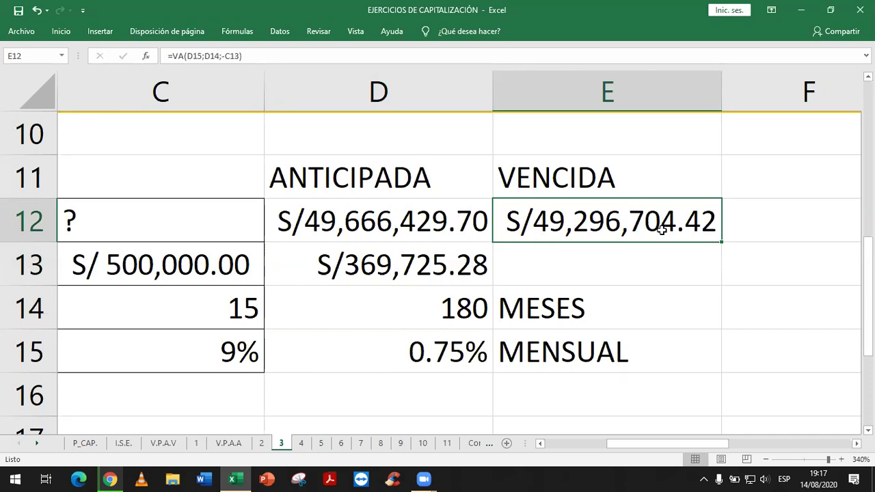
{"action": "left_click", "coordinate": [432, 219]}
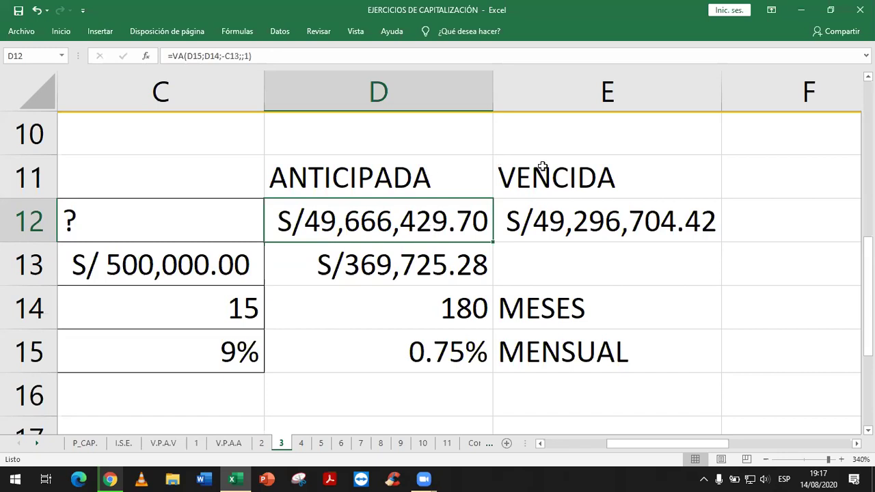
{"action": "key", "text": "Up"}
{"action": "key", "text": "shift+Right"}
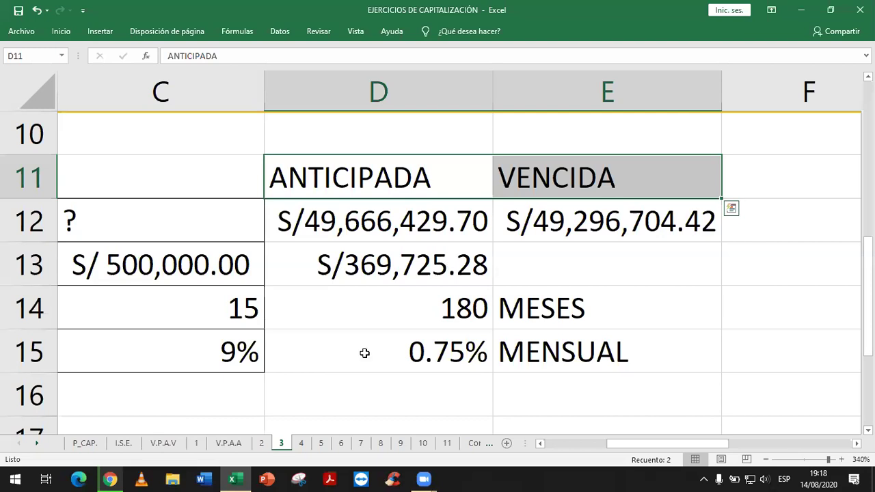
{"action": "left_click", "coordinate": [382, 250]}
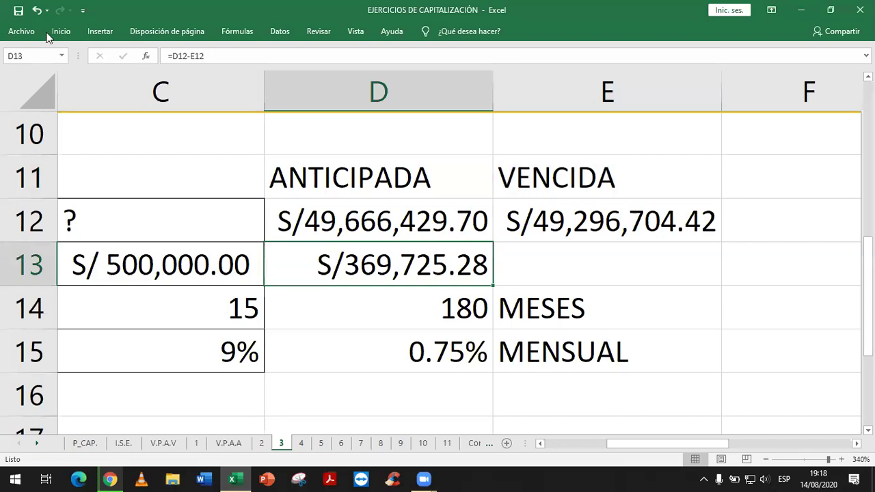
- Merge and centre D13:E13 with Combinar y centrar on the Inicio tab
{"action": "key", "text": "shift+Right"}
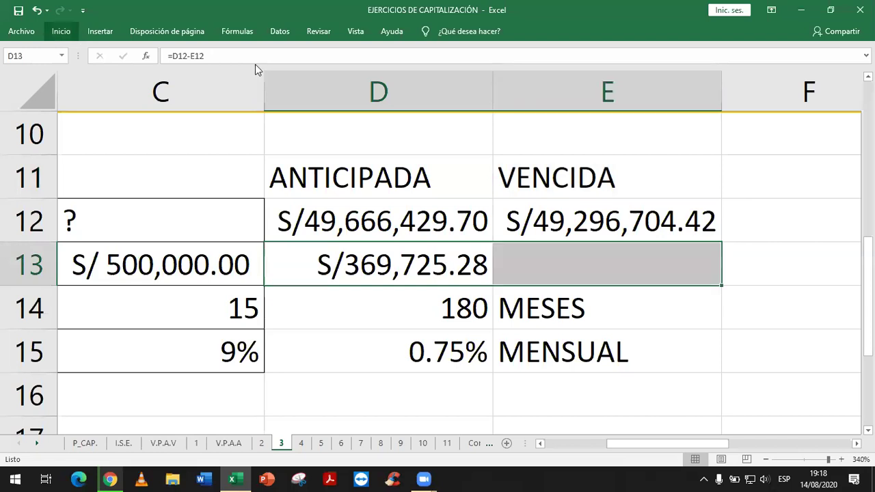
{"action": "left_click", "coordinate": [61, 31]}
{"action": "left_click", "coordinate": [330, 75]}
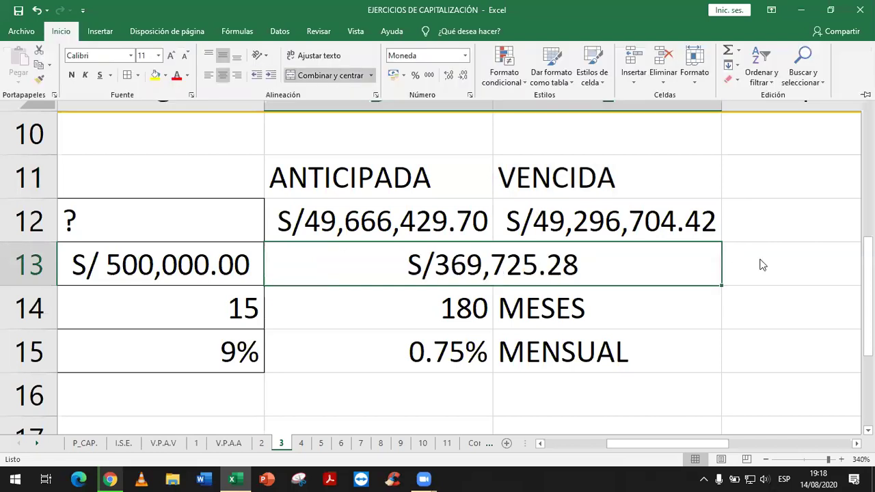
{"action": "left_click", "coordinate": [586, 222]}
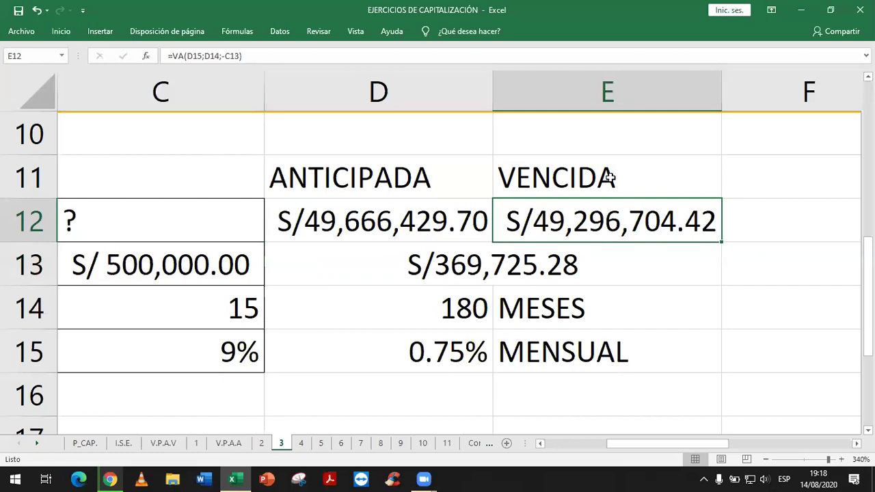
{"action": "left_click_drag", "start_coordinate": [519, 180], "coordinate": [444, 189]}
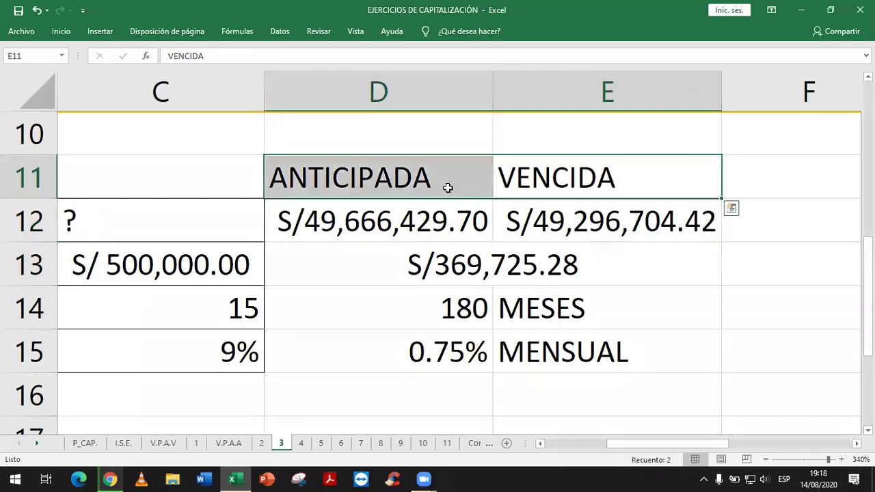
{"action": "left_click", "coordinate": [472, 220]}
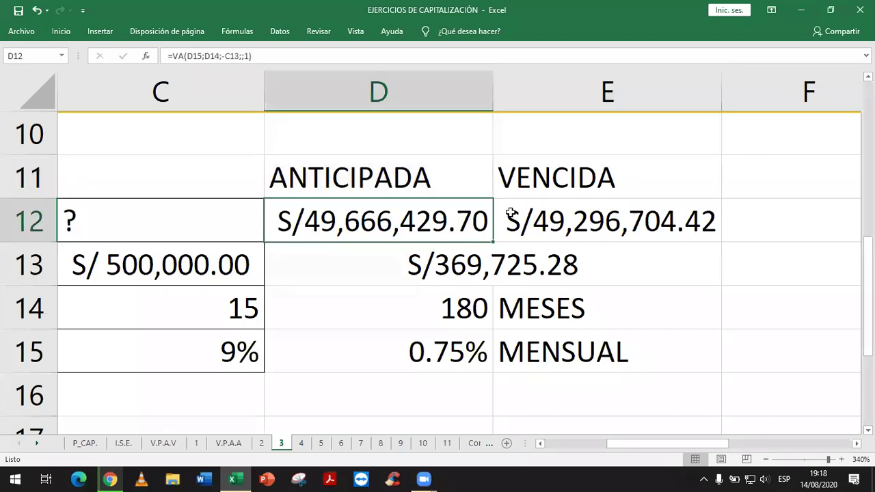
{"action": "left_click", "coordinate": [576, 215]}
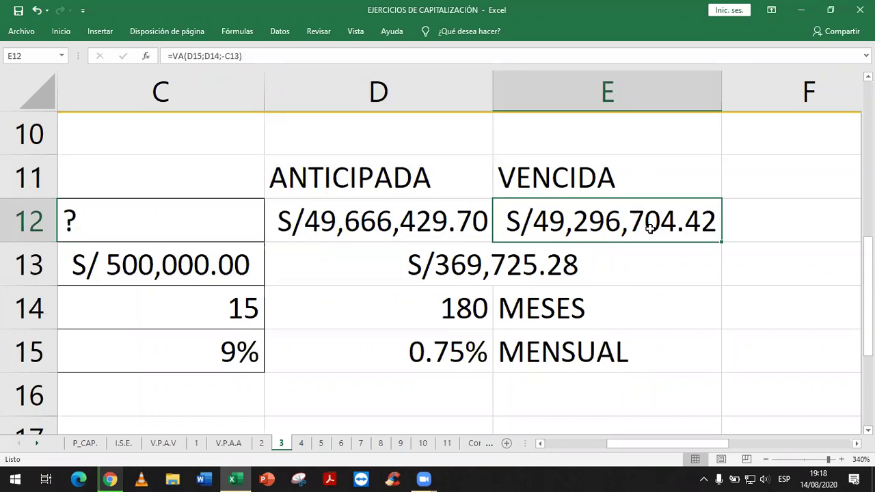
{"action": "key", "text": "Up"}
{"action": "key", "text": "shift+Down"}
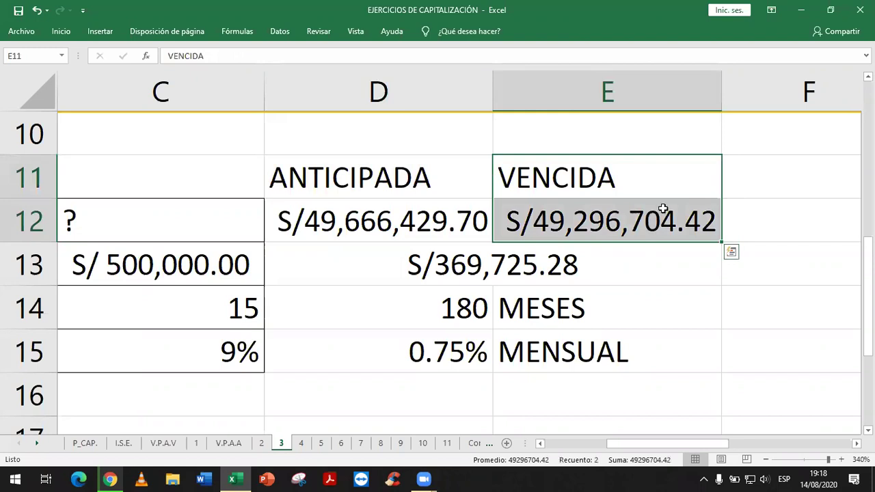
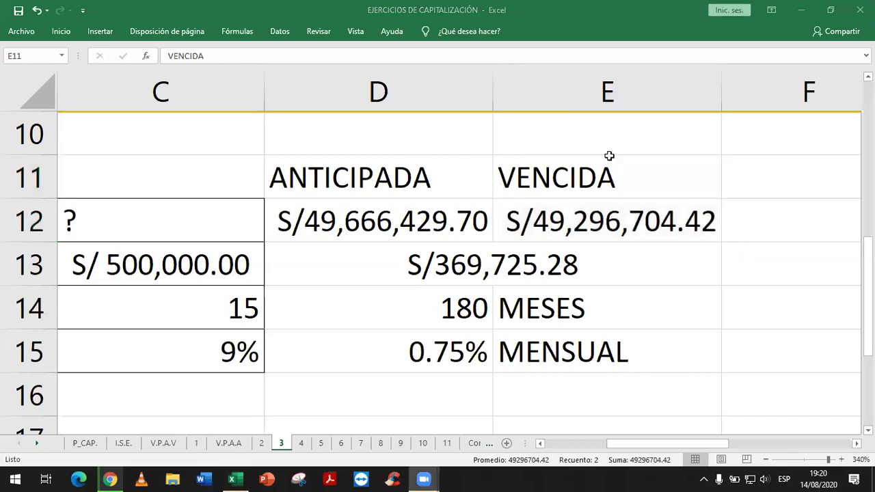
- Select the VENCIDA and ANTICIPADA headings together with their values in the comparison block
{"action": "left_click_drag", "start_coordinate": [638, 170], "coordinate": [660, 220]}
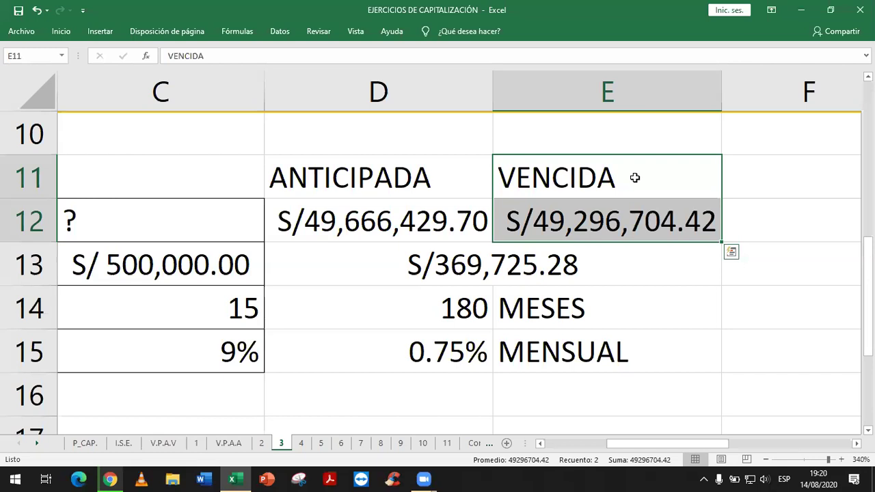
{"action": "left_click", "coordinate": [635, 178]}
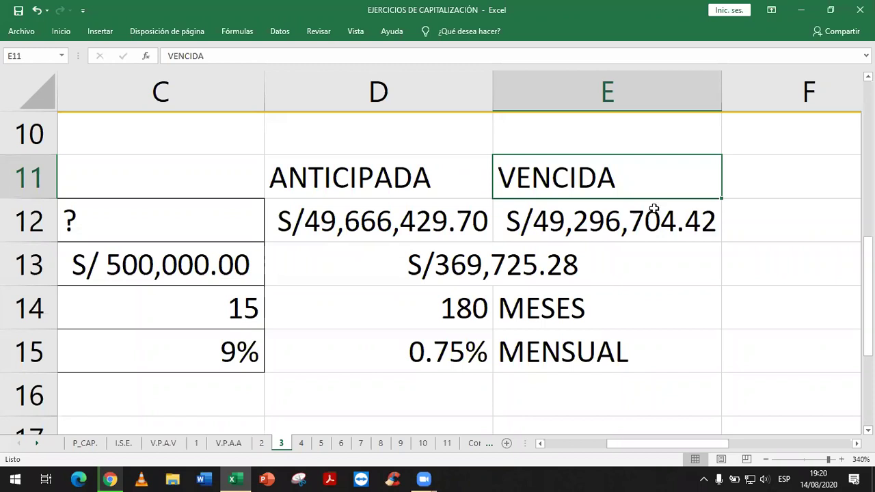
{"action": "key", "text": "shift+Down"}
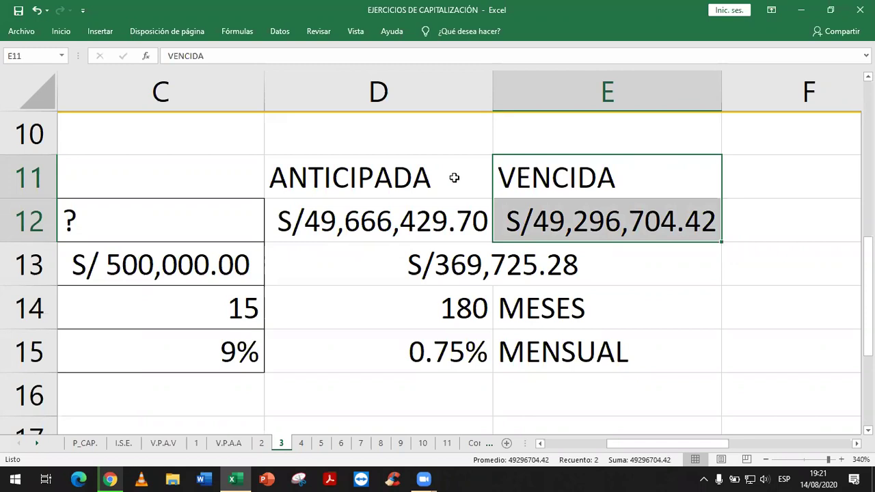
{"action": "left_click", "coordinate": [429, 196]}
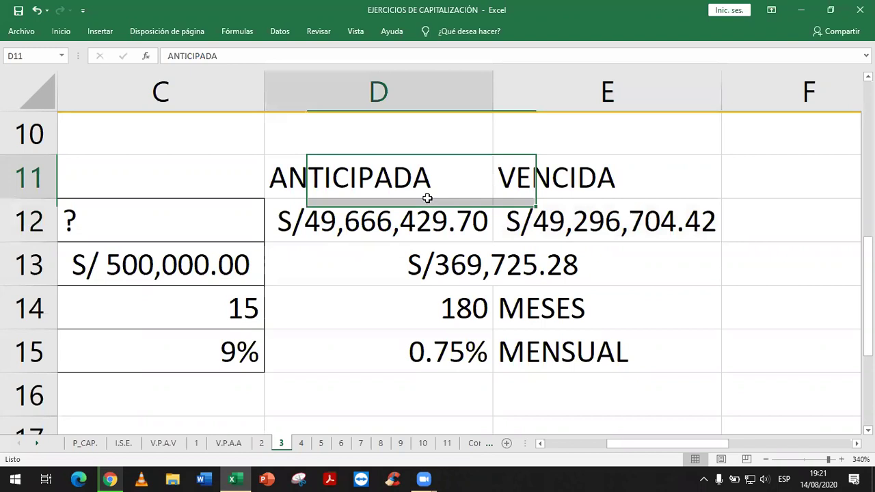
{"action": "key", "text": "shift+Down"}
{"action": "left_click", "coordinate": [425, 181]}
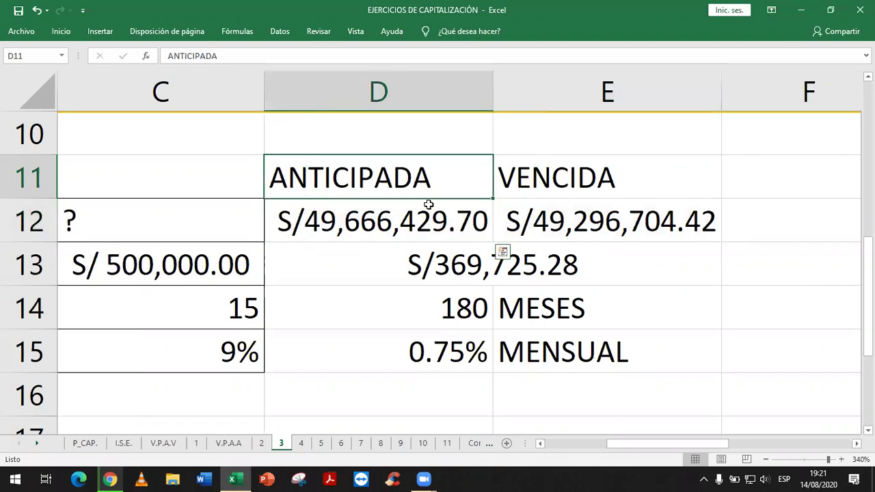
{"action": "left_click_drag", "start_coordinate": [428, 205], "coordinate": [428, 207]}
{"action": "left_click", "coordinate": [573, 171]}
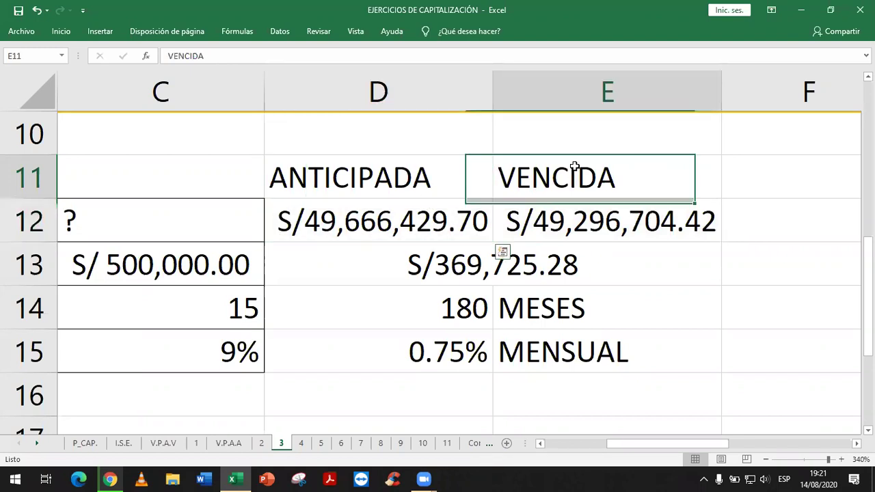
{"action": "left_click", "coordinate": [635, 223], "text": "shift"}
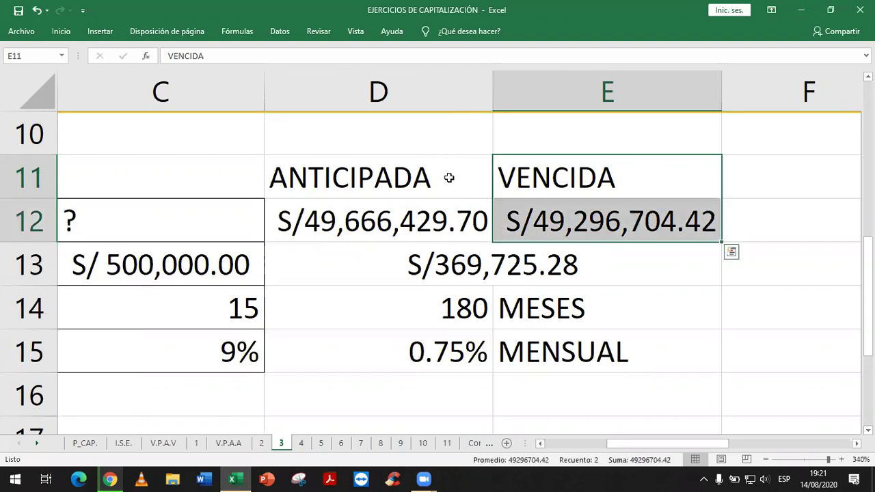
{"action": "mouse_move", "coordinate": [447, 180]}
{"action": "left_mouse_down"}
{"action": "mouse_move", "coordinate": [446, 217]}
{"action": "mouse_move", "coordinate": [450, 185]}
{"action": "mouse_move", "coordinate": [451, 214]}
{"action": "mouse_move", "coordinate": [445, 198]}
{"action": "left_mouse_up"}
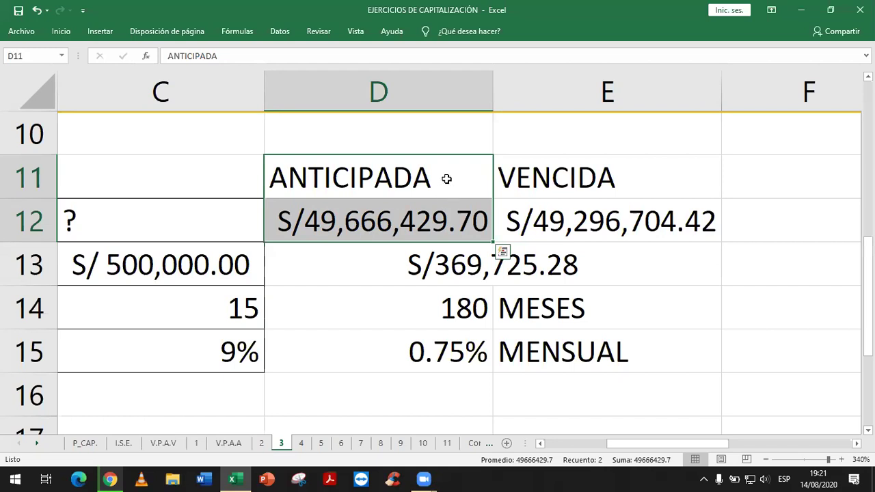
{"action": "left_click", "coordinate": [446, 175]}
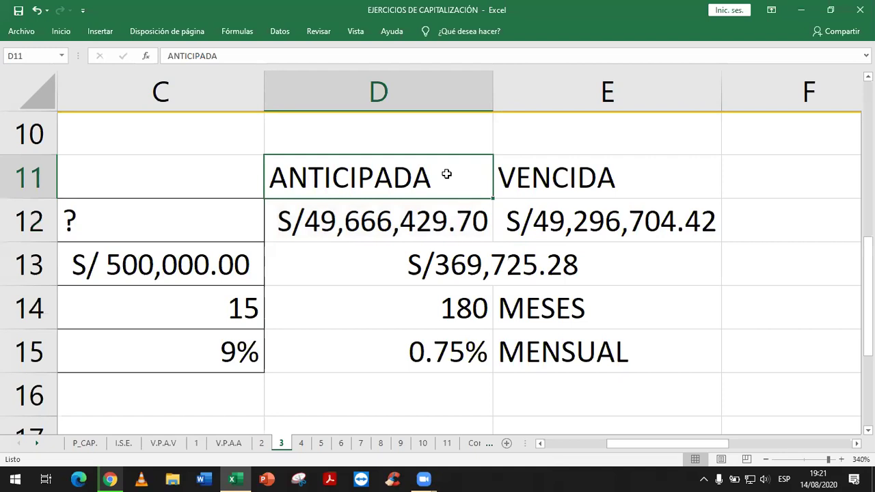
{"action": "left_click_drag", "start_coordinate": [446, 175], "coordinate": [447, 205]}
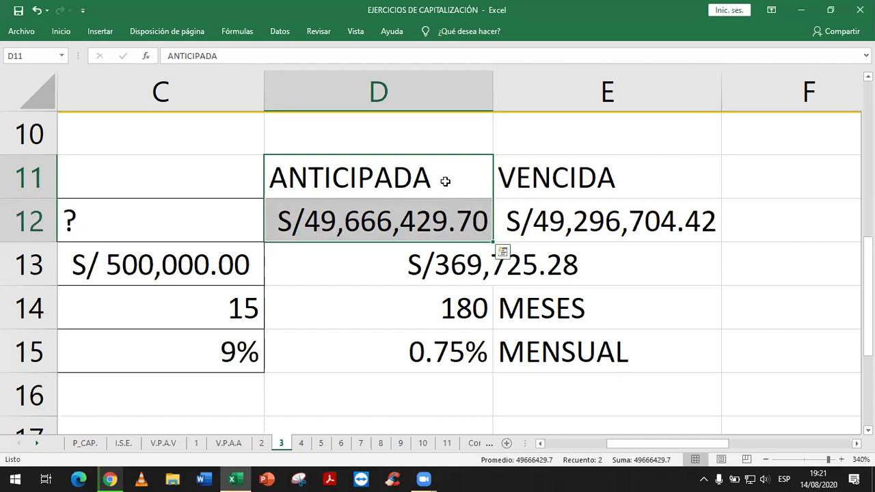
{"action": "left_click_drag", "start_coordinate": [449, 195], "coordinate": [451, 205]}
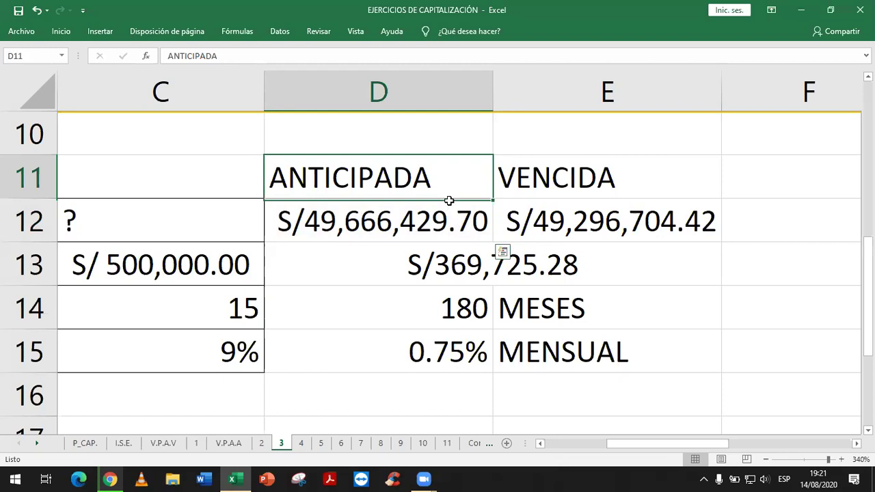
{"action": "left_click_drag", "start_coordinate": [453, 170], "coordinate": [453, 205]}
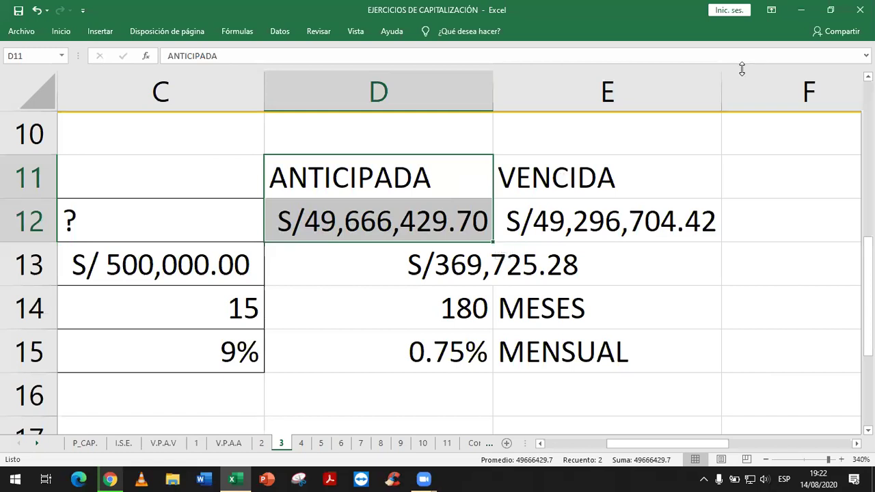
- Review the D11:E14 comparison block, checking the D12 and D13 formulas
{"action": "left_click", "coordinate": [458, 178]}
{"action": "left_click", "coordinate": [450, 326], "text": "shift"}
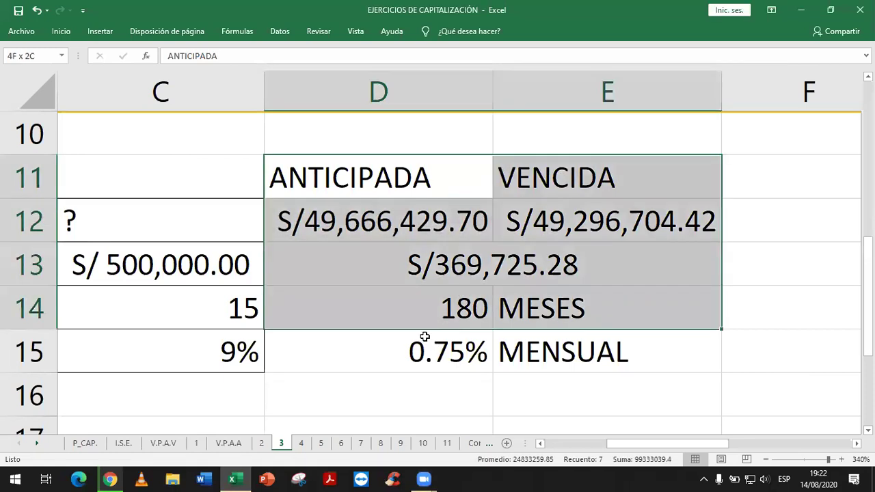
{"action": "left_click_drag", "start_coordinate": [425, 337], "coordinate": [425, 340]}
{"action": "left_click", "coordinate": [447, 199], "text": "shift"}
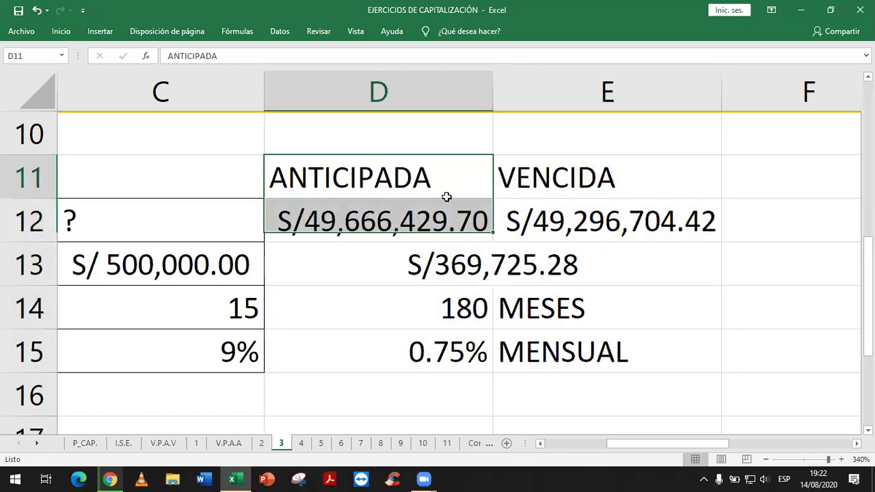
{"action": "left_click", "coordinate": [446, 257]}
{"action": "left_click_drag", "start_coordinate": [444, 333], "coordinate": [445, 308]}
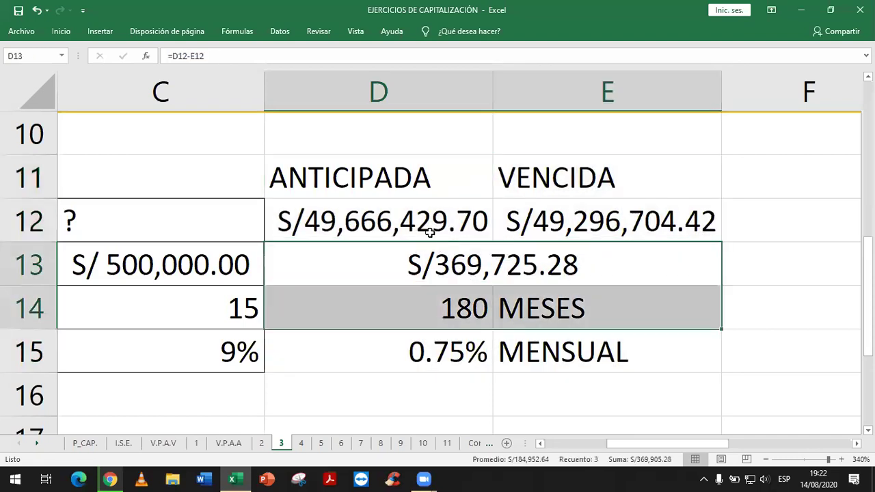
{"action": "left_click", "coordinate": [433, 208]}
{"action": "left_click_drag", "start_coordinate": [430, 179], "coordinate": [429, 210]}
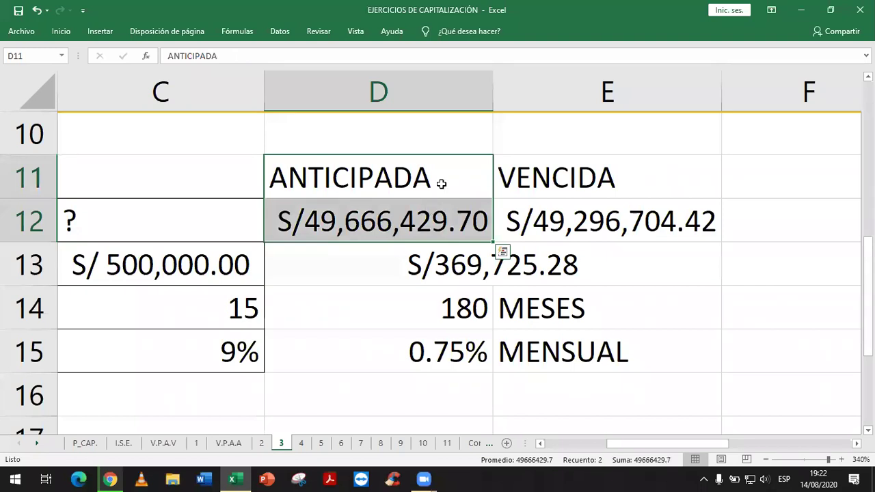
{"action": "left_click_drag", "start_coordinate": [443, 179], "coordinate": [439, 218]}
{"action": "left_click_drag", "start_coordinate": [447, 186], "coordinate": [448, 214]}
- Copy the VA, PAGO, NPER, TASA labels from B12:B15 to B18
{"action": "left_click", "coordinate": [592, 445]}
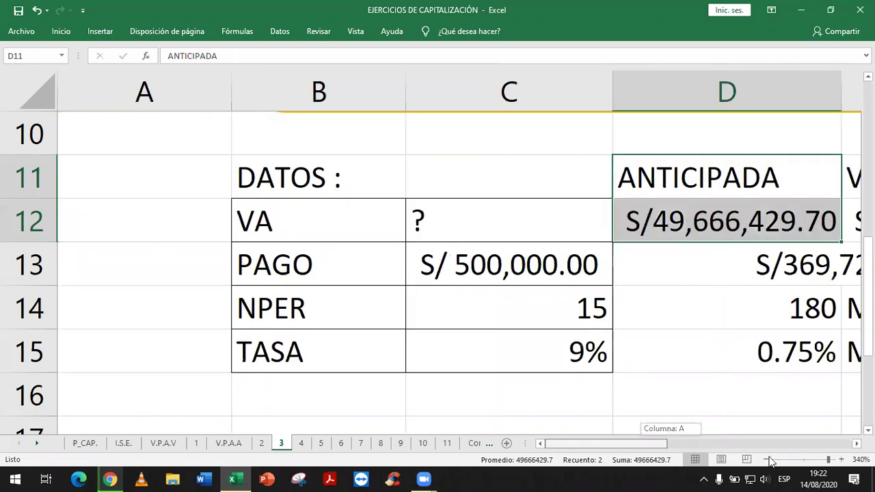
{"action": "scroll", "coordinate": [718, 423], "scroll_direction": "down", "scroll_amount": 1}
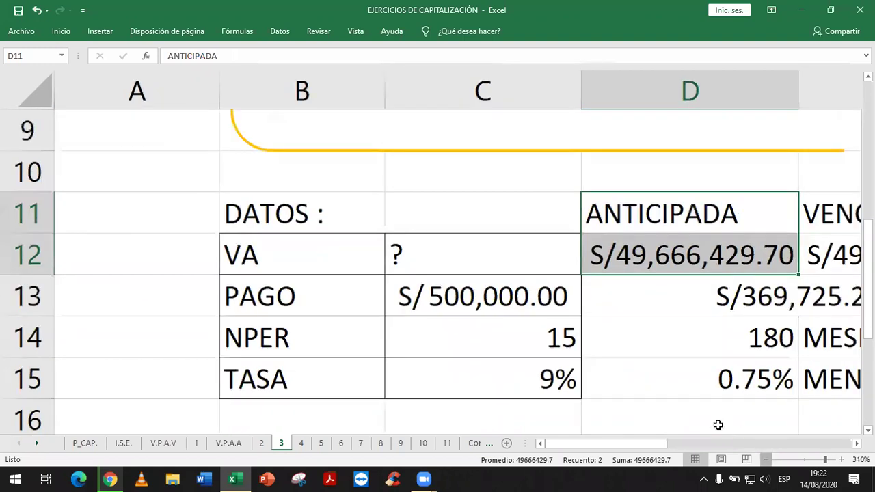
{"action": "scroll", "coordinate": [717, 423], "scroll_direction": "down", "scroll_amount": 1}
{"action": "scroll", "coordinate": [679, 422], "scroll_direction": "down", "scroll_amount": 2}
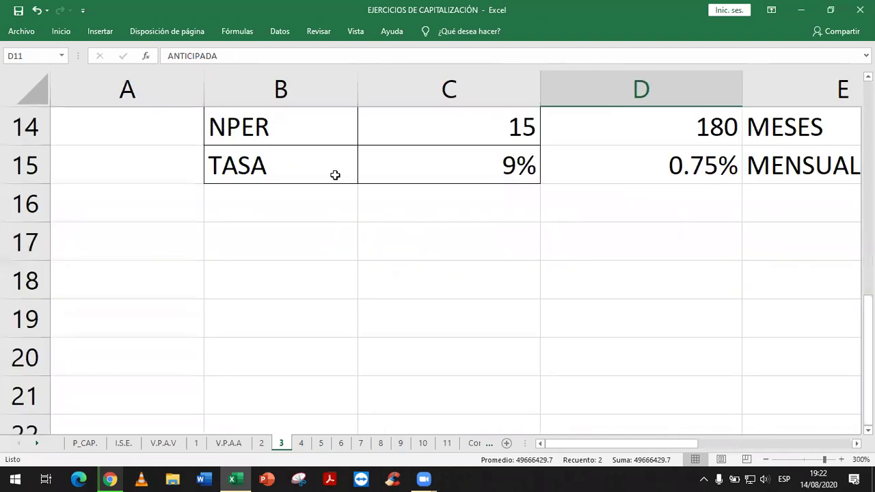
{"action": "scroll", "coordinate": [334, 173], "scroll_direction": "up", "scroll_amount": 1}
{"action": "left_click_drag", "start_coordinate": [334, 173], "coordinate": [312, 242]}
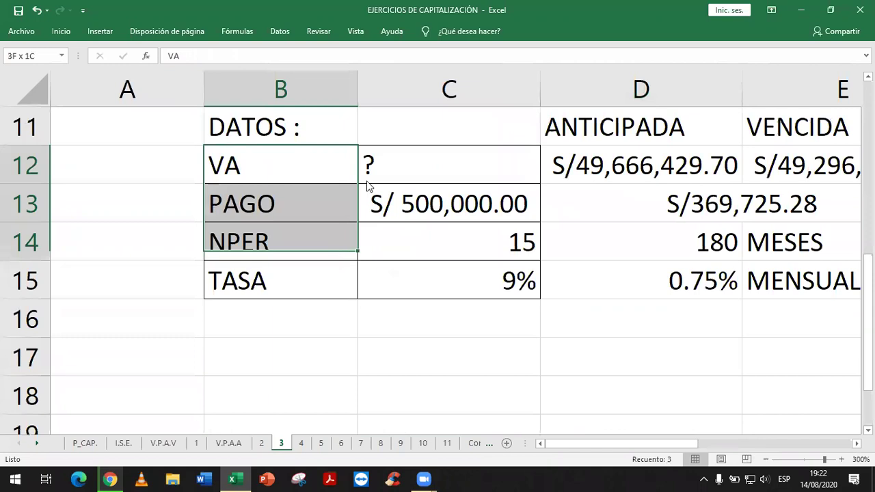
{"action": "right_click", "coordinate": [313, 276]}
{"action": "key", "text": "c"}
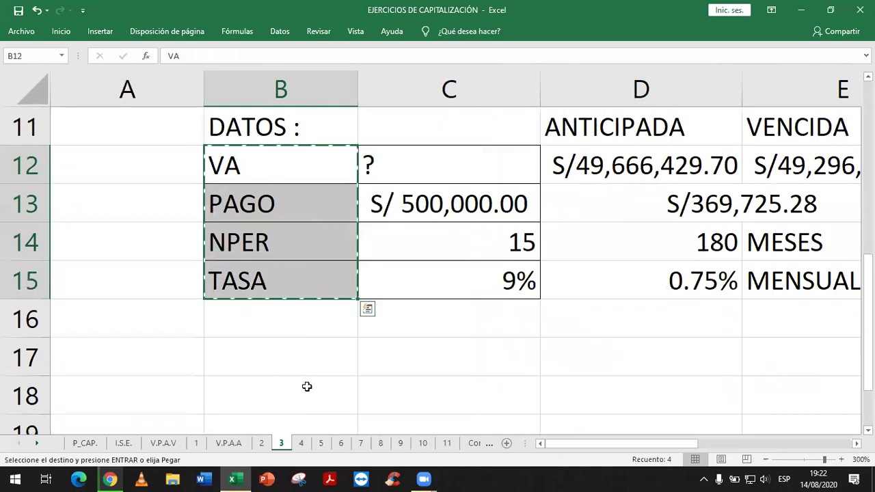
{"action": "left_click", "coordinate": [306, 386]}
{"action": "key", "text": "ctrl+v"}
- Enter 1000, 100, 12 and 1% into C18:C21
{"action": "scroll", "coordinate": [397, 289], "scroll_direction": "down", "scroll_amount": 1}
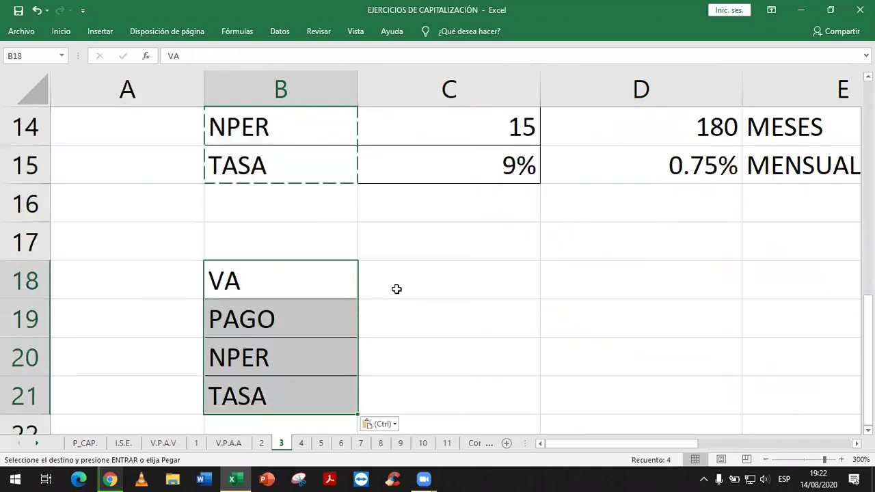
{"action": "left_click", "coordinate": [397, 290]}
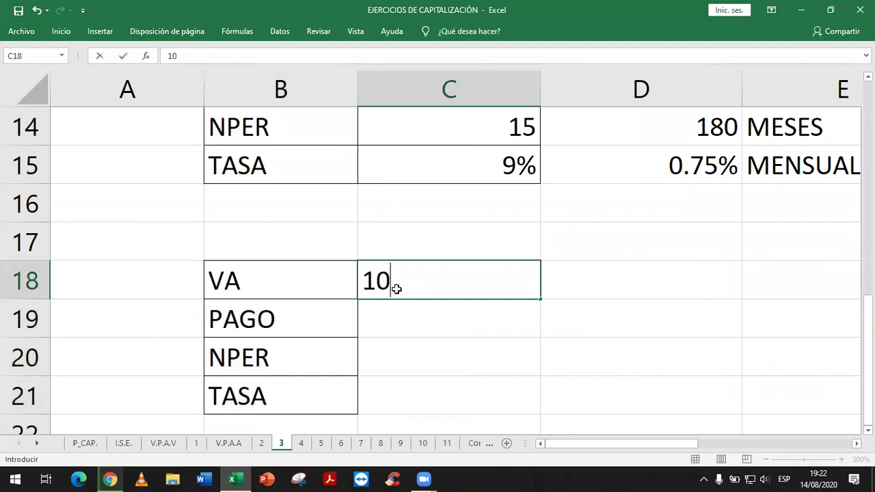
{"action": "type", "text": "00"}
{"action": "key", "text": "Return"}
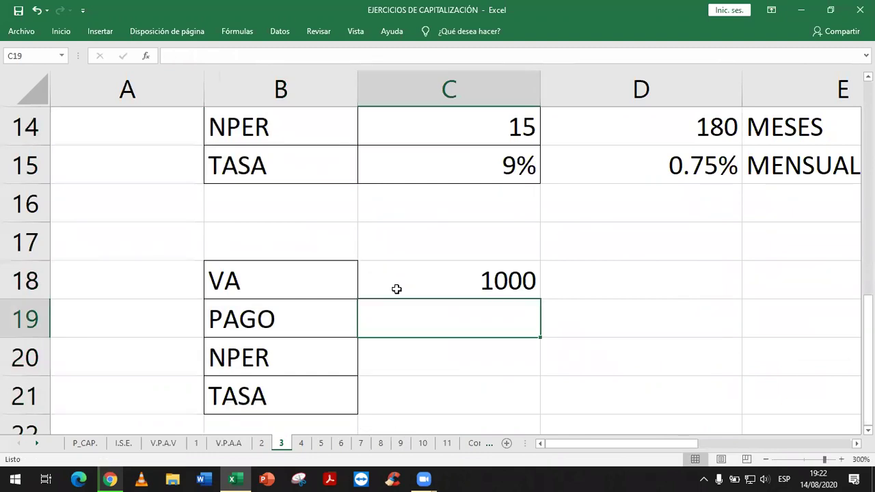
{"action": "type", "text": "100"}
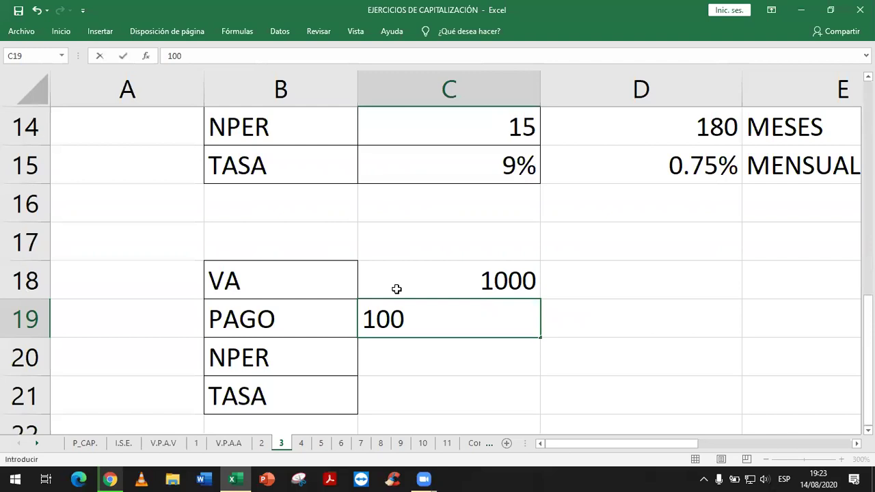
{"action": "key", "text": "Return"}
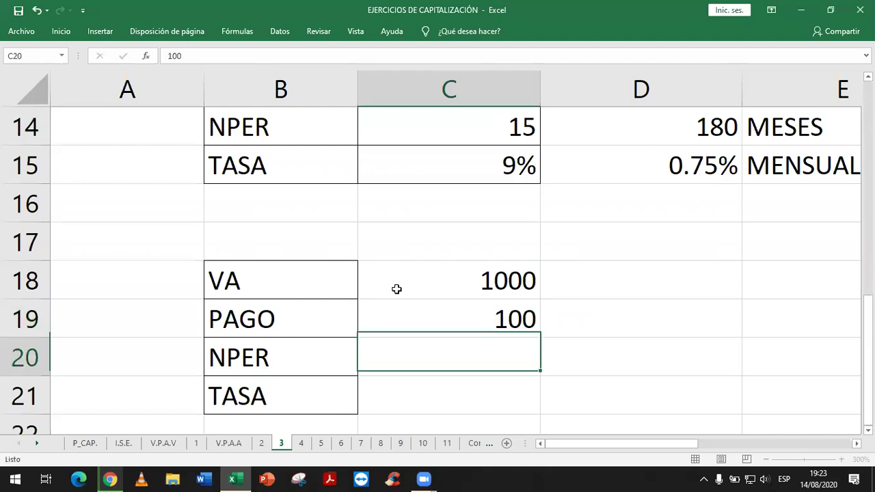
{"action": "type", "text": "12"}
{"action": "key", "text": "Return"}
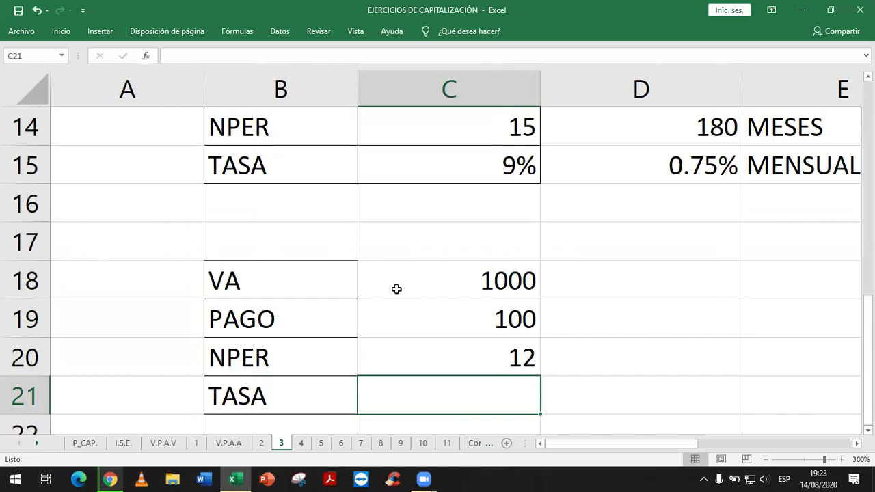
{"action": "type", "text": "1%"}
{"action": "key", "text": "Return"}
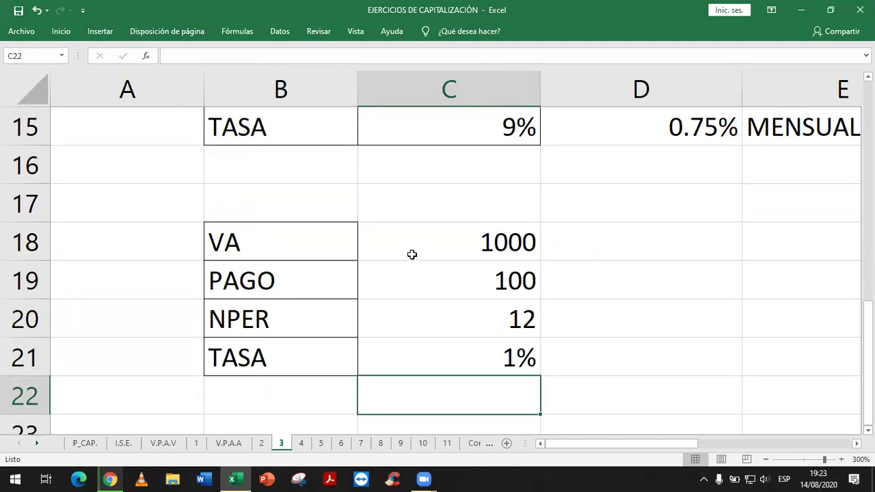
{"action": "left_click_drag", "start_coordinate": [412, 254], "coordinate": [404, 345]}
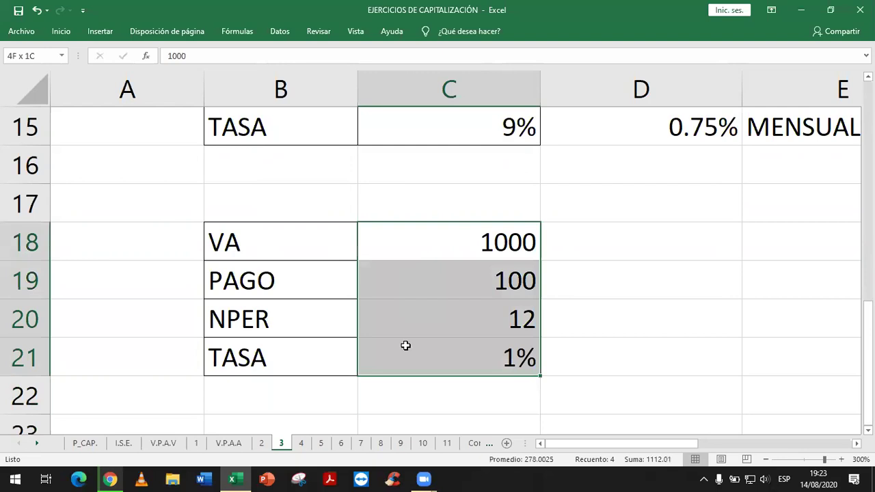
{"action": "left_click", "coordinate": [61, 31]}
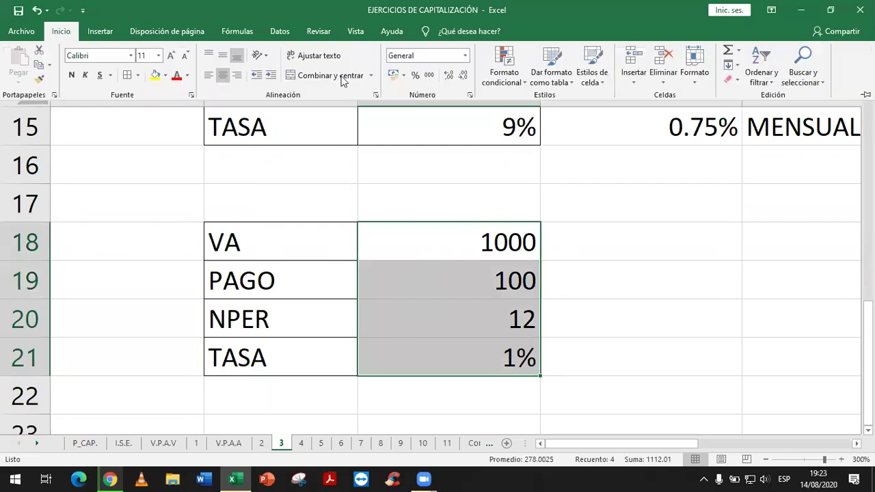
{"action": "left_click", "coordinate": [138, 75]}
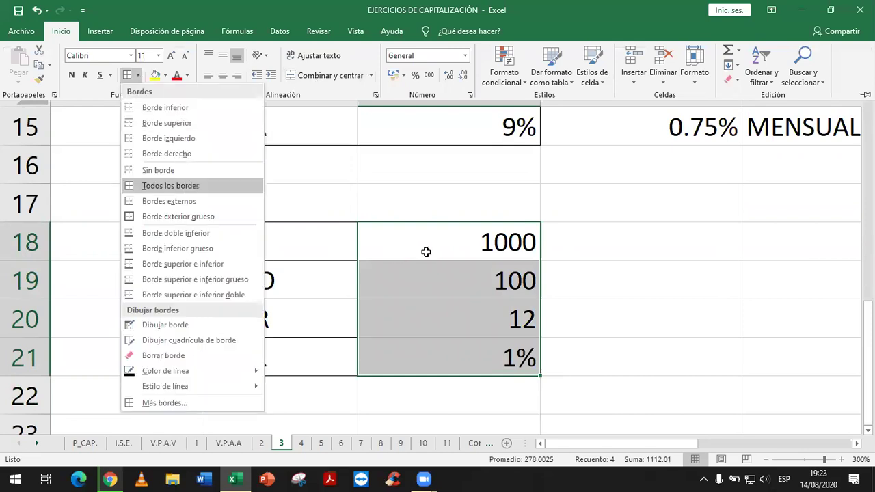
{"action": "key", "text": "Escape"}
{"action": "key", "text": "Escape"}
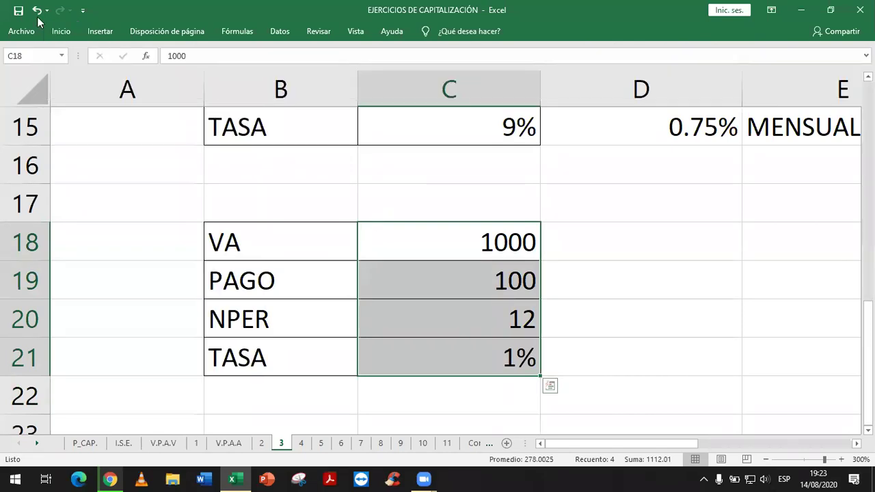
{"action": "key", "text": "Down"}
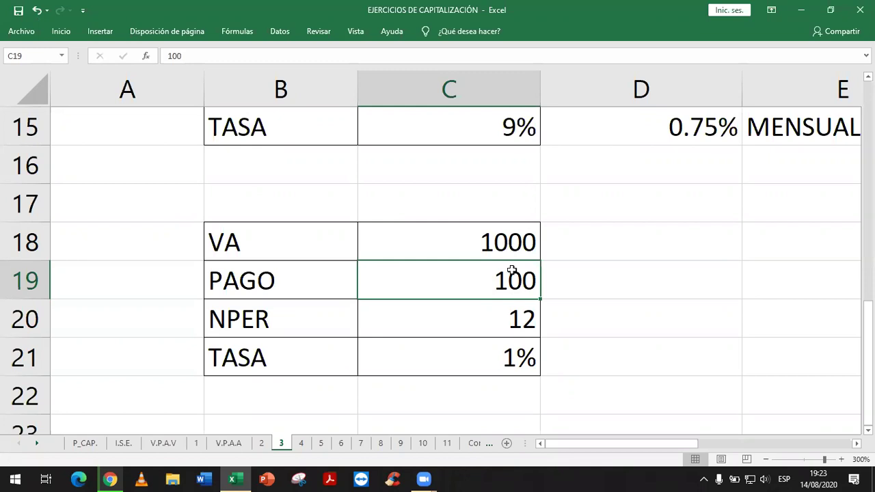
{"action": "scroll", "coordinate": [509, 243], "scroll_direction": "down", "scroll_amount": 1}
{"action": "scroll", "coordinate": [506, 238], "scroll_direction": "up", "scroll_amount": 1}
{"action": "key", "text": "Up"}
{"action": "key", "text": "Down"}
{"action": "key", "text": "Down"}
{"action": "key", "text": "Down"}
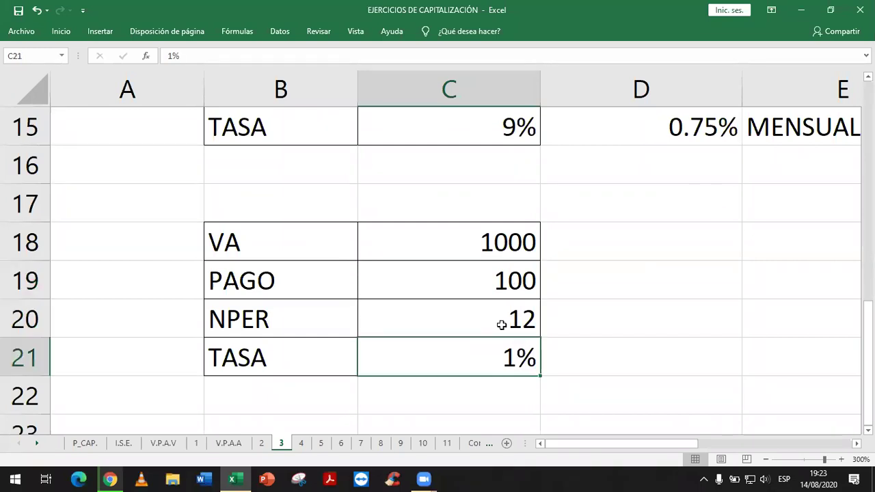
{"action": "scroll", "coordinate": [502, 324], "scroll_direction": "down", "scroll_amount": 1}
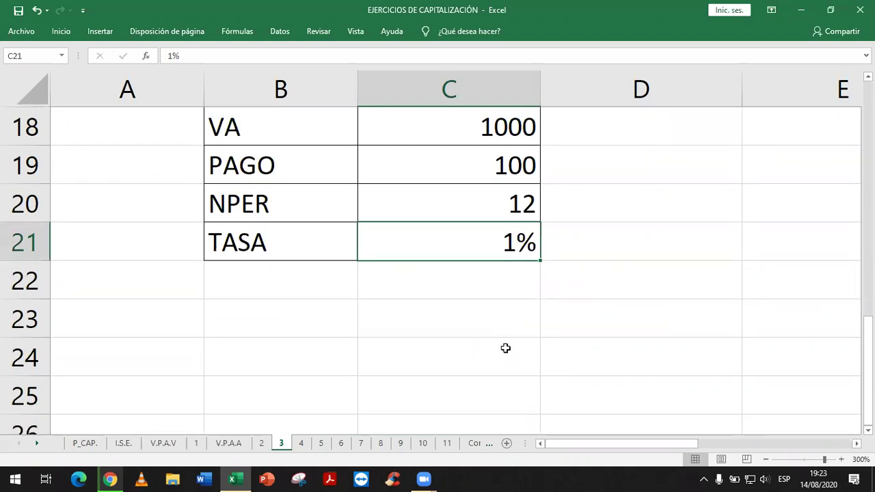
{"action": "scroll", "coordinate": [500, 335], "scroll_direction": "up", "scroll_amount": 1}
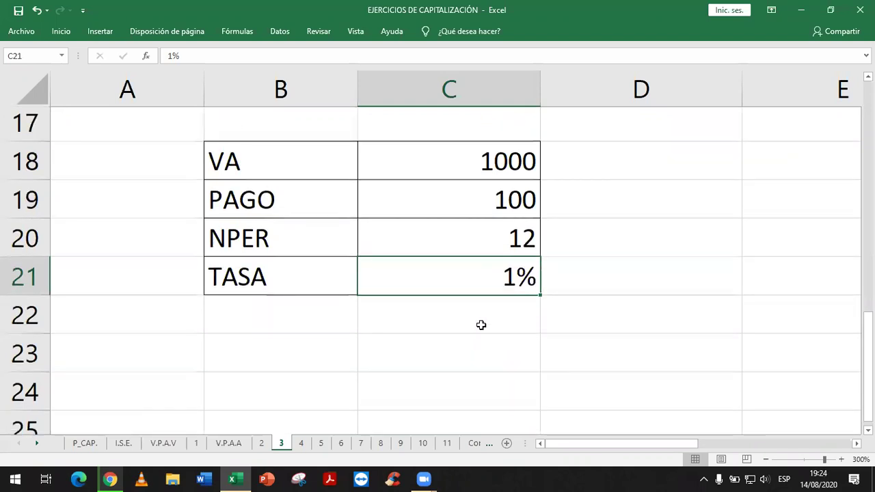
{"action": "scroll", "coordinate": [482, 326], "scroll_direction": "down", "scroll_amount": 1}
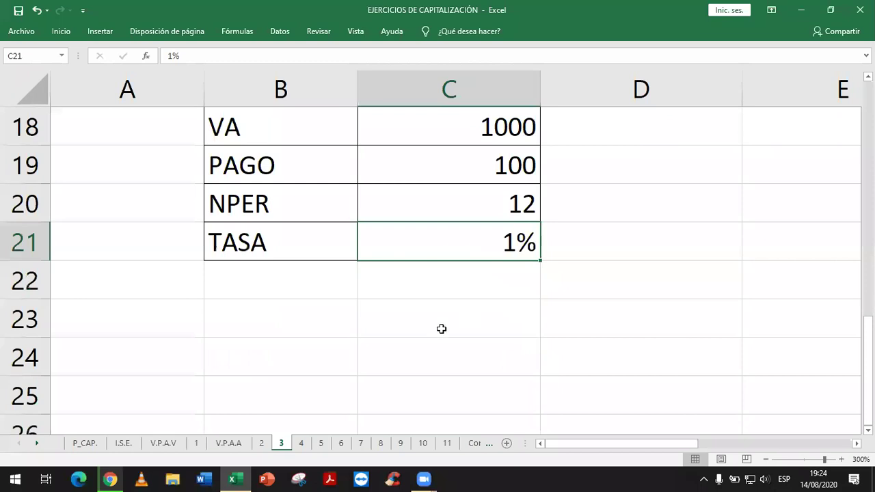
- Enter =VA(C21;C20;C19) in C23 through the Function Arguments dialog
{"action": "left_click", "coordinate": [404, 332]}
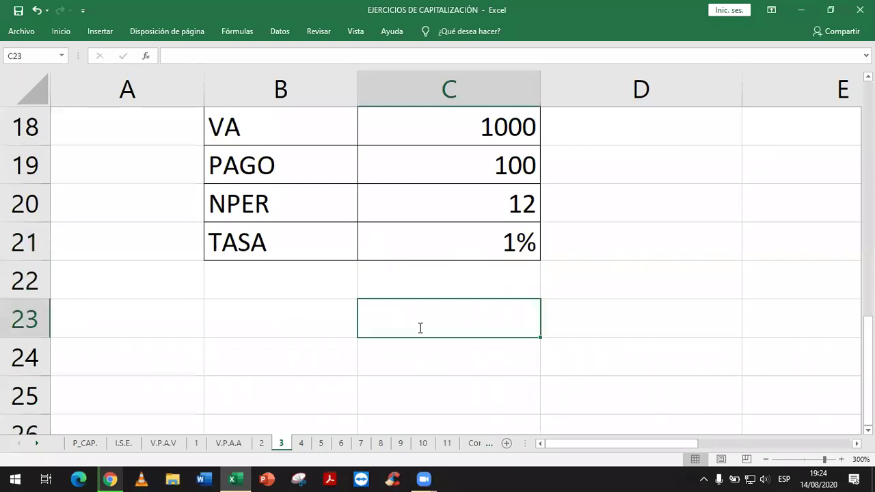
{"action": "type", "text": "=VA"}
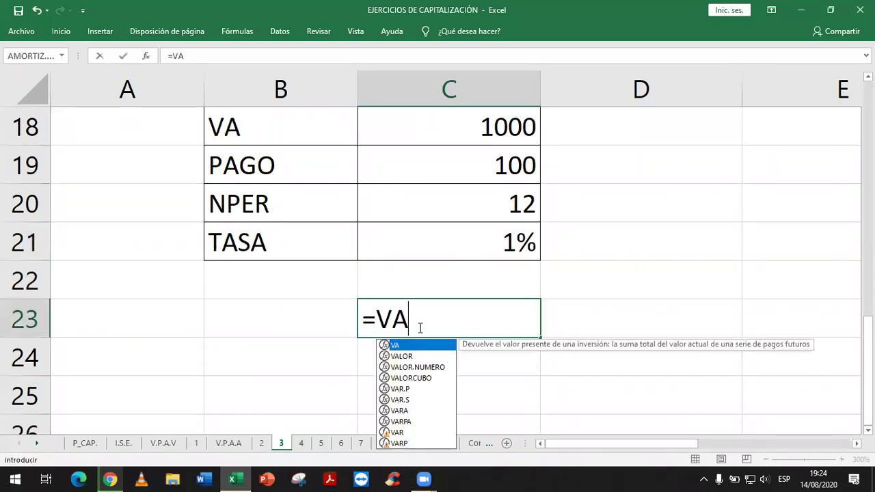
{"action": "type", "text": "("}
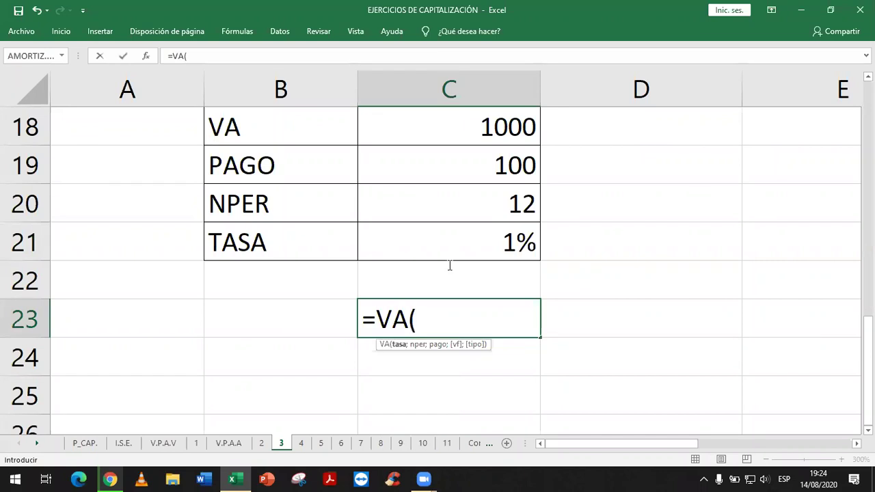
{"action": "key", "text": "ctrl+a"}
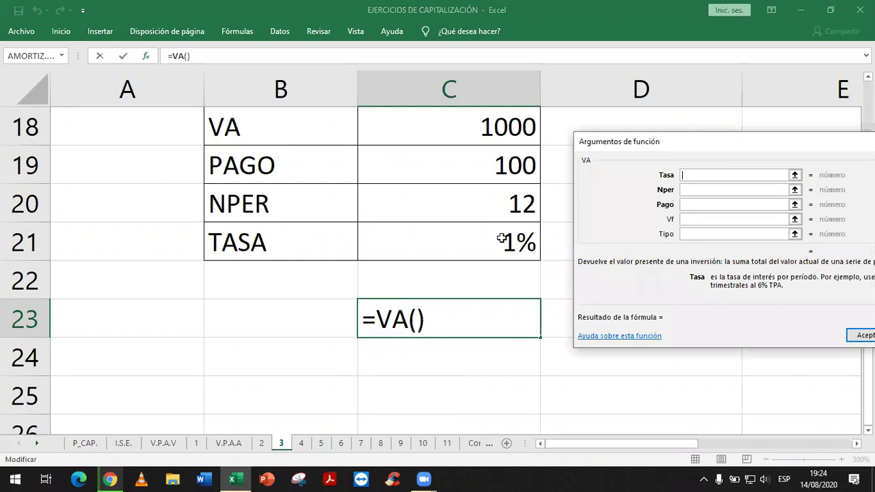
{"action": "left_click", "coordinate": [502, 238]}
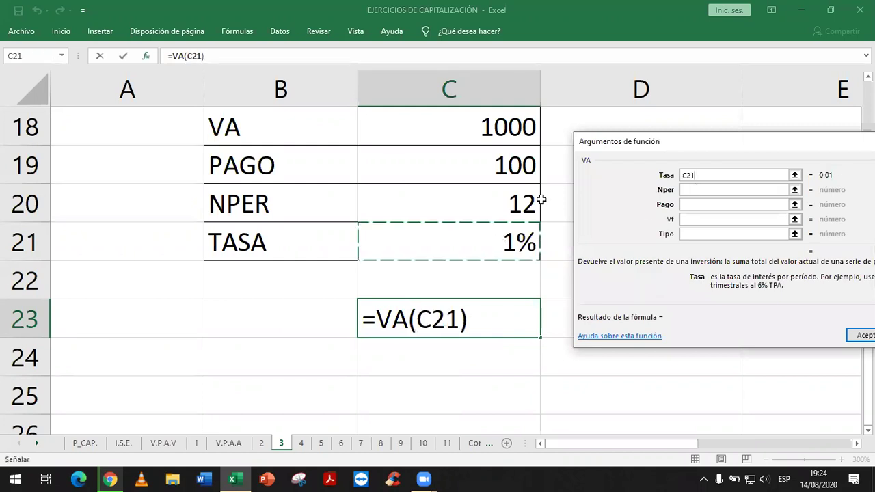
{"action": "key", "text": "Tab"}
{"action": "left_click", "coordinate": [514, 209]}
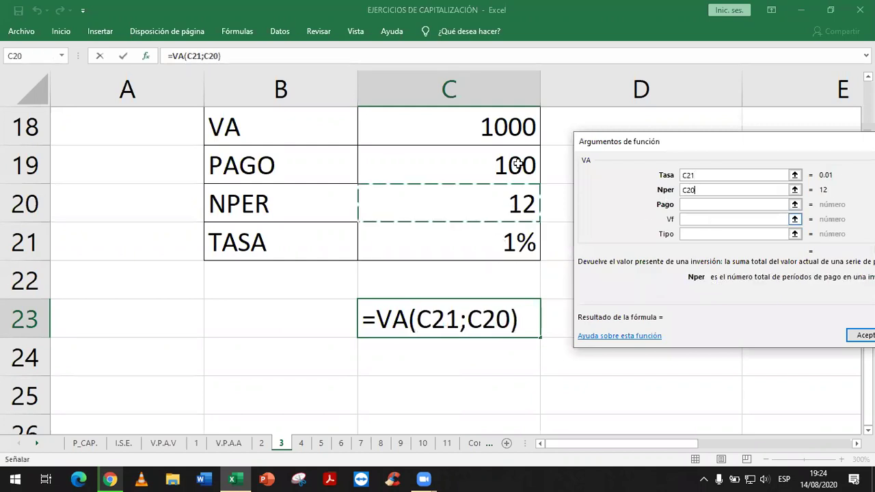
{"action": "key", "text": "Tab"}
{"action": "type", "text": "C19"}
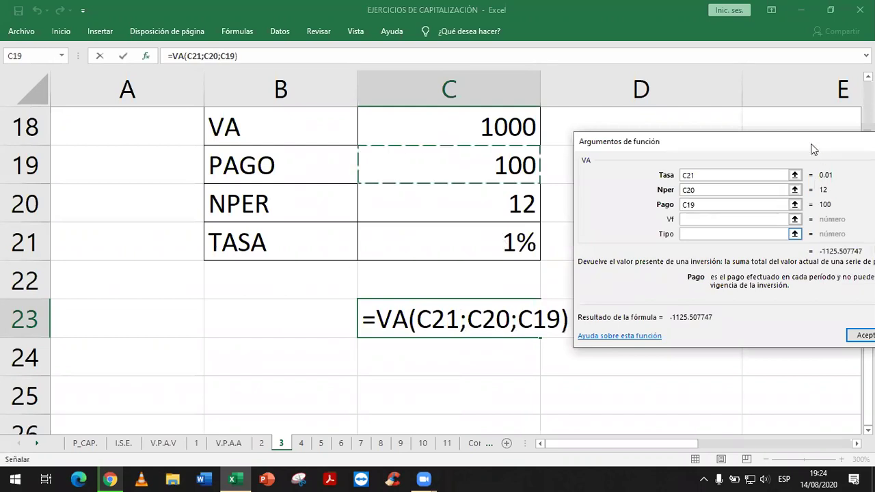
{"action": "left_click_drag", "start_coordinate": [813, 149], "coordinate": [736, 140]}
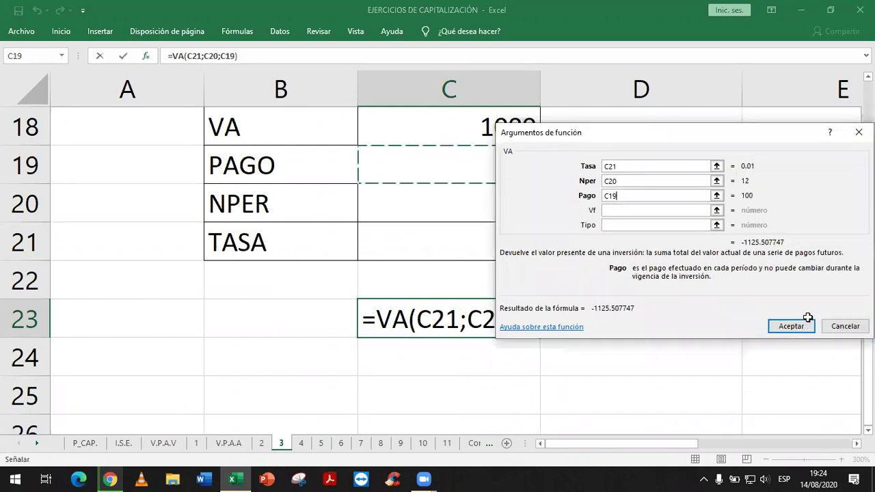
{"action": "key", "text": "Return"}
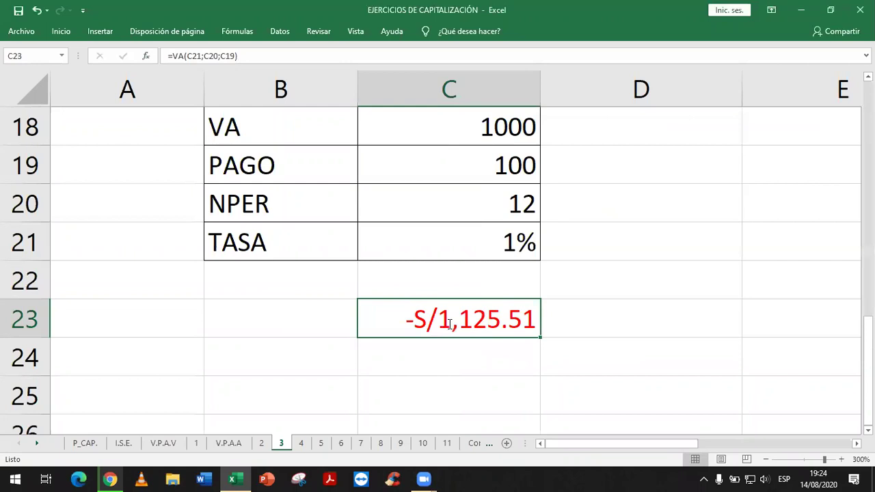
- Make the C23 payment negative so it reads =VA(C21;C20;-C19), showing S/1,125.51
{"action": "double_click", "coordinate": [450, 323]}
{"action": "left_click", "coordinate": [523, 319]}
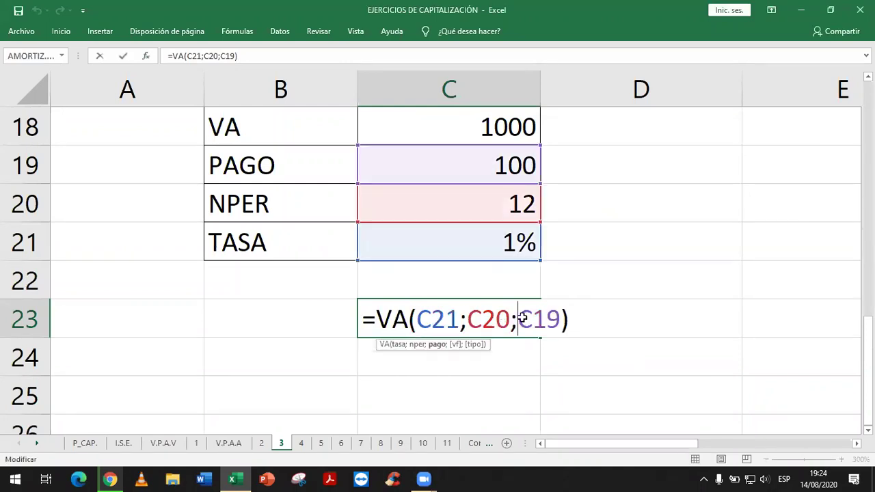
{"action": "key", "text": "Return"}
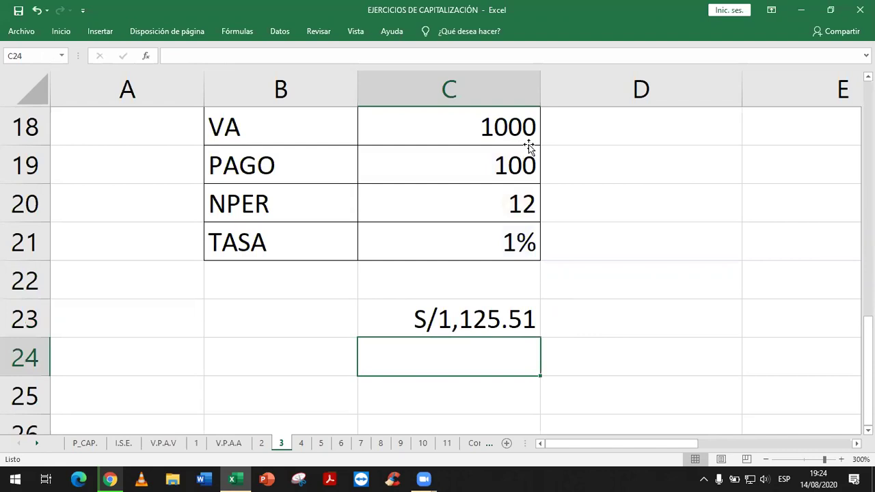
{"action": "left_click", "coordinate": [525, 142]}
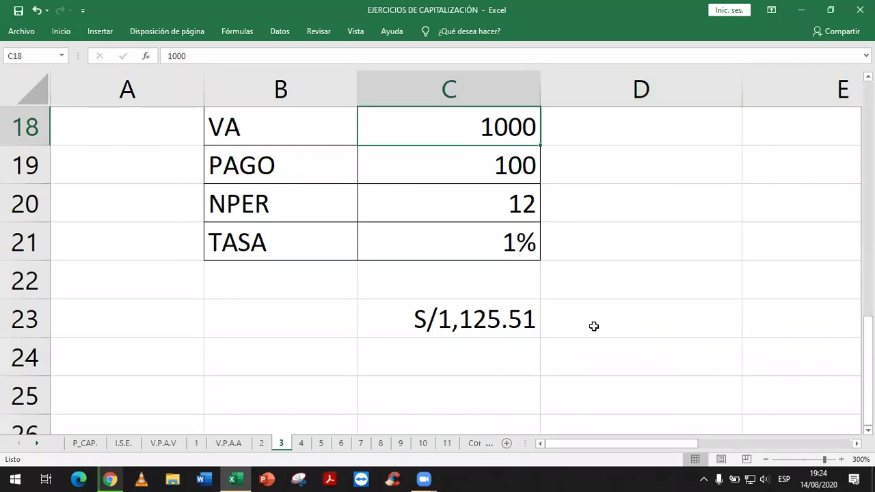
{"action": "double_click", "coordinate": [523, 327]}
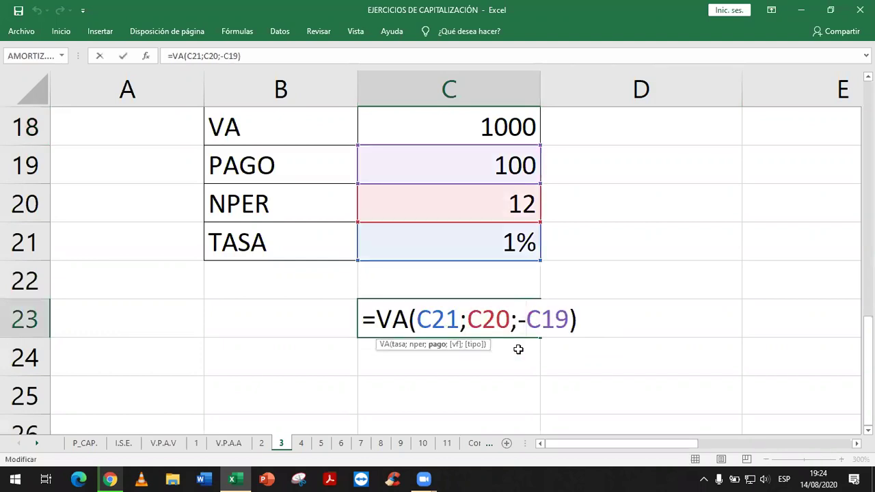
{"action": "key", "text": "Escape"}
{"action": "left_click", "coordinate": [525, 350]}
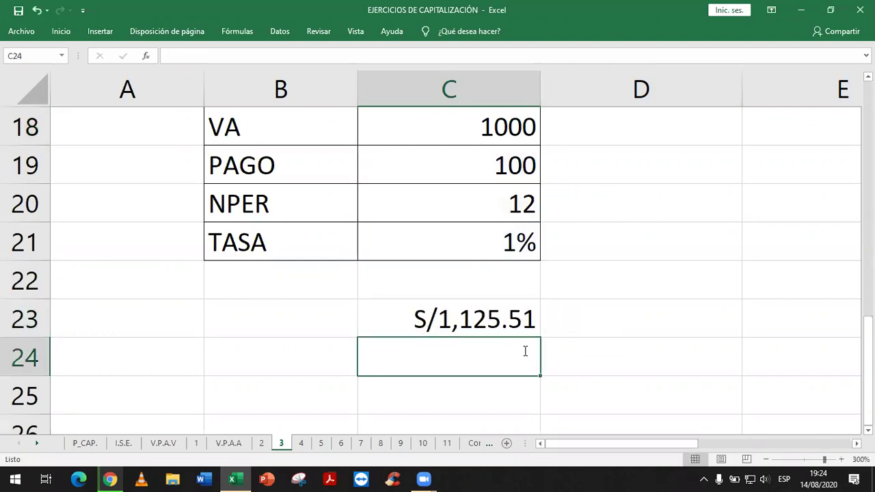
{"action": "type", "text": "="}
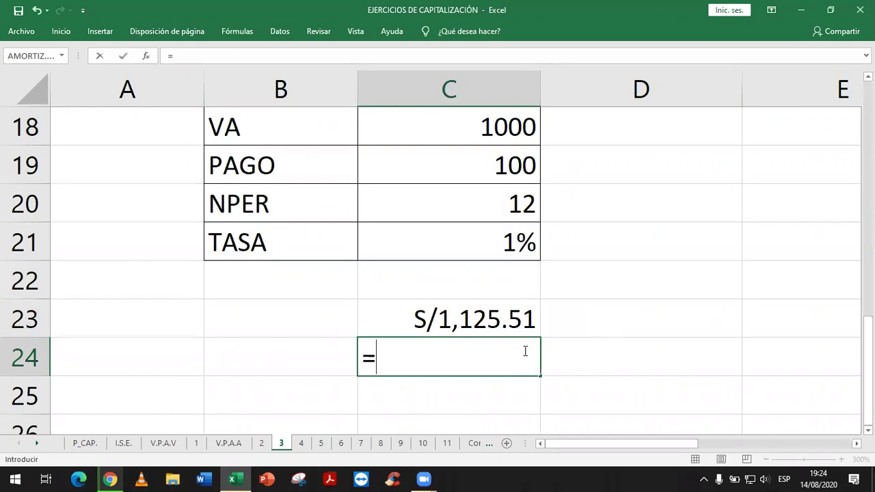
{"action": "type", "text": "VA"}
- Enter =VA(C21;C20;C19;;1) in C24 with payment type 1
{"action": "key", "text": "Tab"}
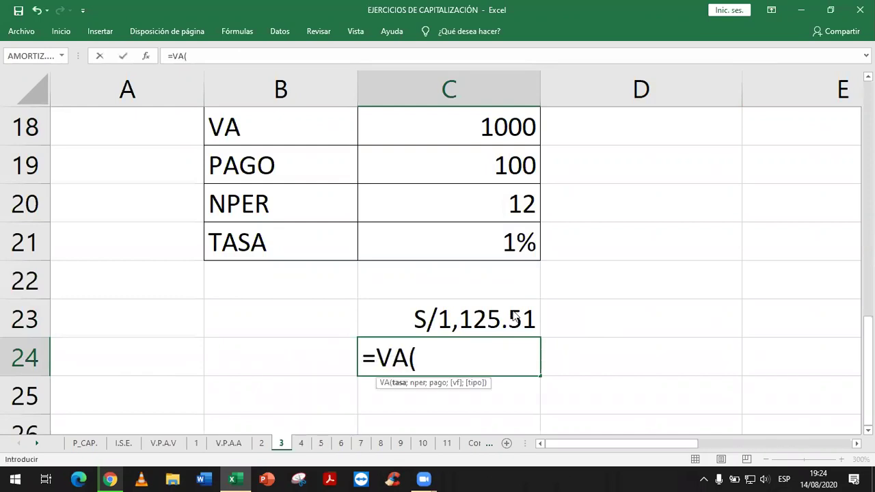
{"action": "key", "text": "ctrl+a"}
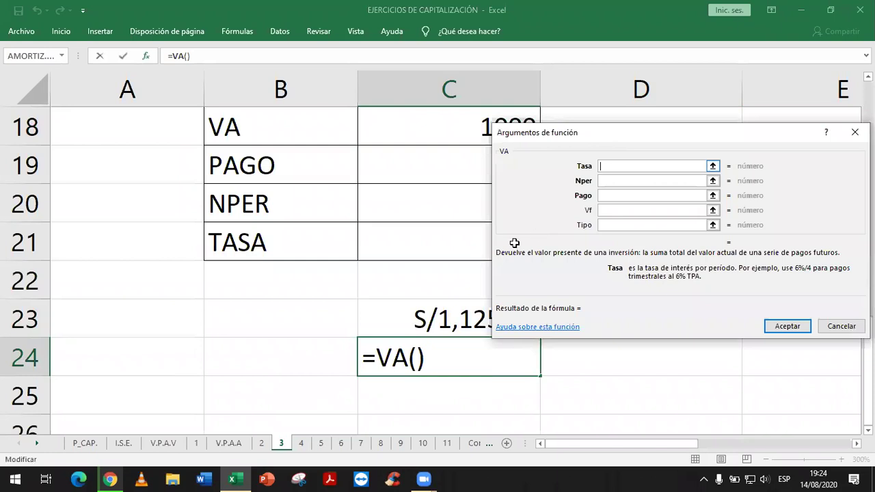
{"action": "left_click_drag", "start_coordinate": [514, 242], "coordinate": [584, 239]}
{"action": "left_click", "coordinate": [520, 242]}
{"action": "key", "text": "Tab"}
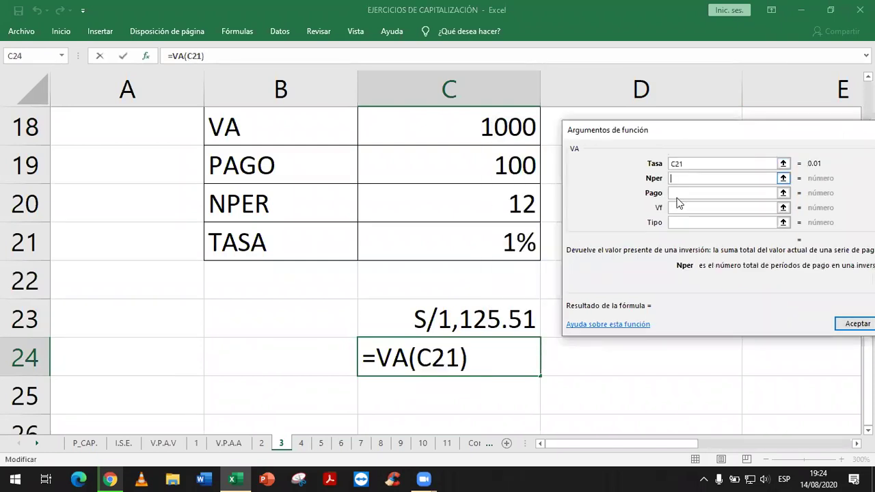
{"action": "left_click", "coordinate": [506, 205]}
{"action": "key", "text": "Tab"}
{"action": "left_click", "coordinate": [520, 162]}
{"action": "left_click", "coordinate": [709, 222]}
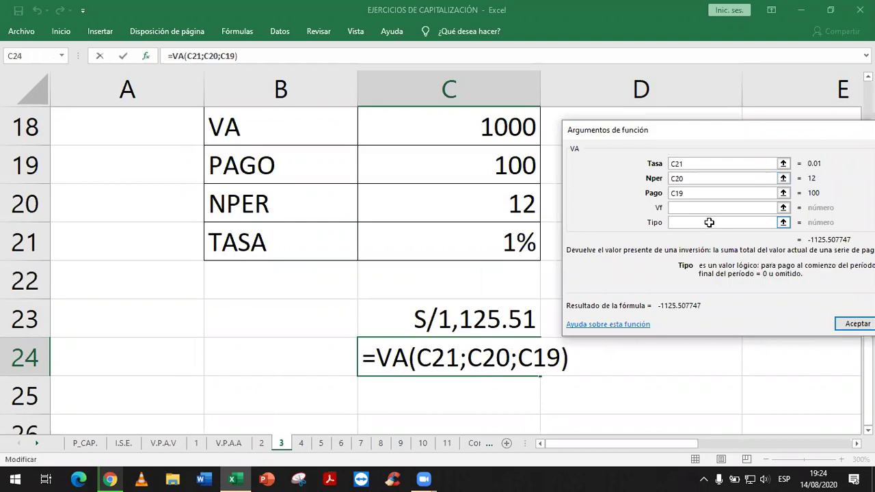
{"action": "type", "text": ";;1"}
{"action": "key", "text": "Return"}
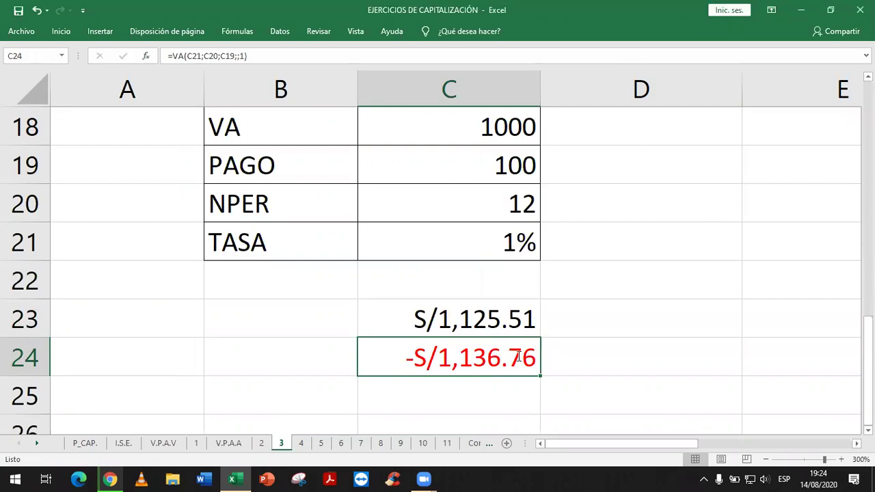
- Start re-editing the C24 formula to negate the payment, leaving a minus sign
{"action": "double_click", "coordinate": [518, 356]}
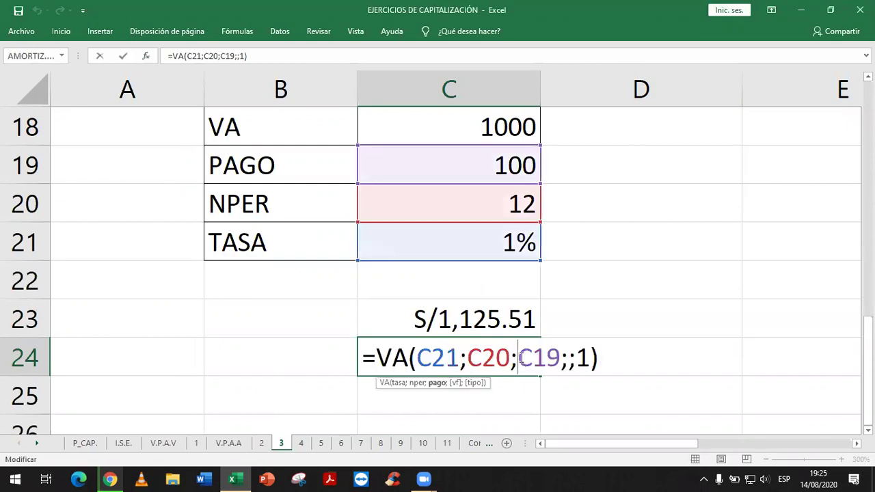
{"action": "key", "text": "Escape"}
{"action": "type", "text": "-"}
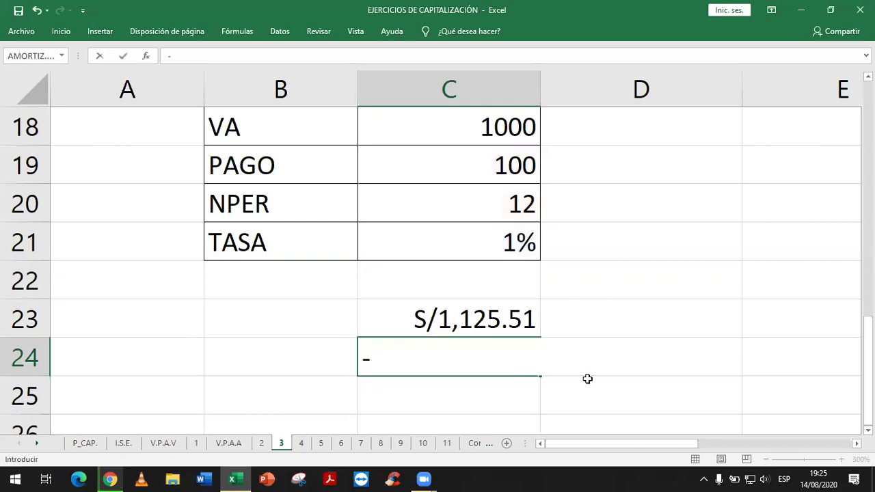
{"action": "key", "text": "Escape"}
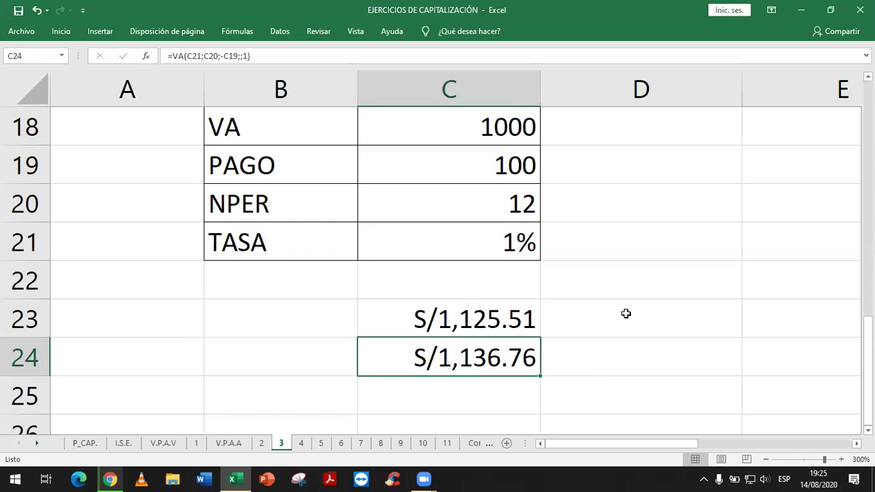
- Enter 1000, 100, 6 and 1% into D18:D21
{"action": "scroll", "coordinate": [625, 312], "scroll_direction": "up", "scroll_amount": 1}
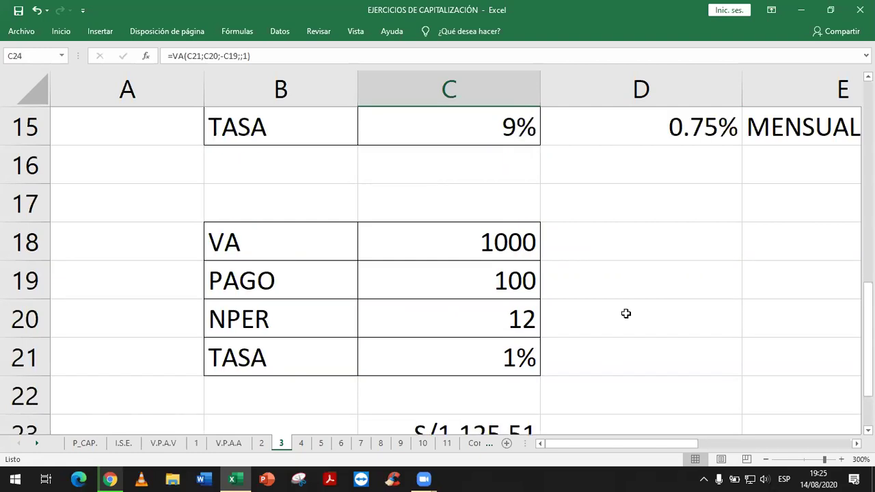
{"action": "left_click", "coordinate": [594, 248]}
{"action": "type", "text": "100"}
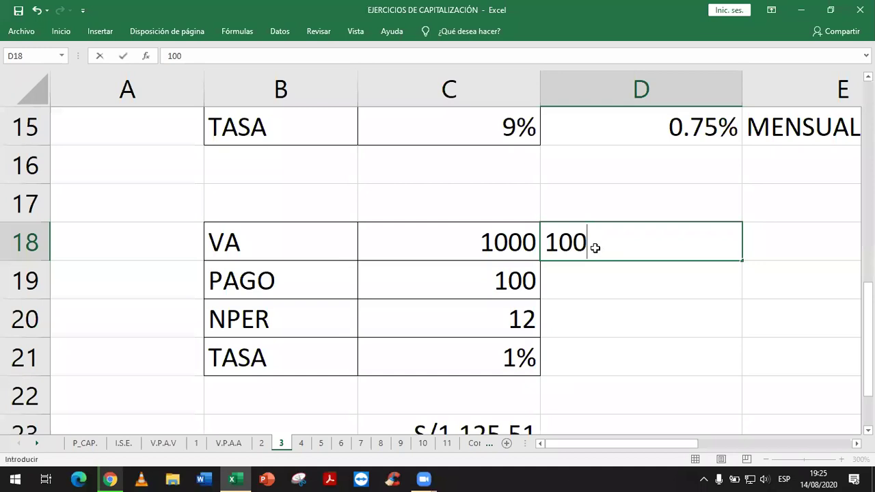
{"action": "type", "text": "0"}
{"action": "key", "text": "Return"}
{"action": "type", "text": "10"}
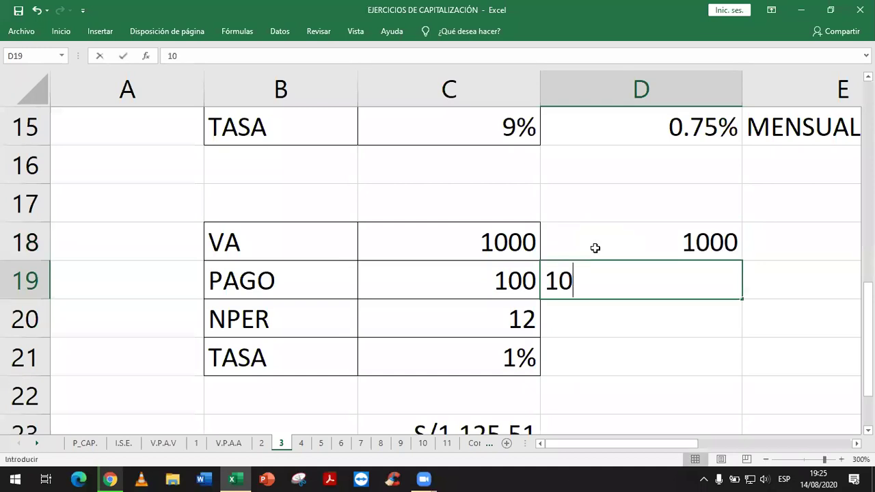
{"action": "type", "text": "0"}
{"action": "key", "text": "Return"}
{"action": "type", "text": "6"}
{"action": "key", "text": "Return"}
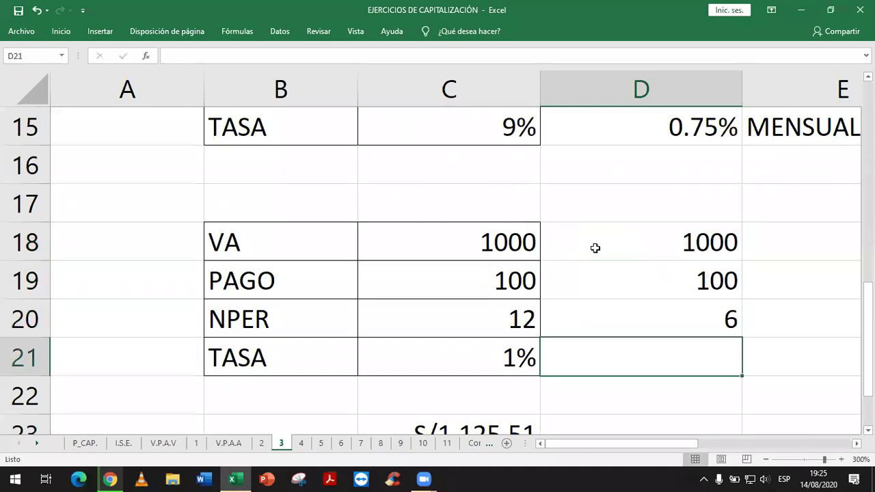
{"action": "type", "text": "1%"}
{"action": "key", "text": "Return"}
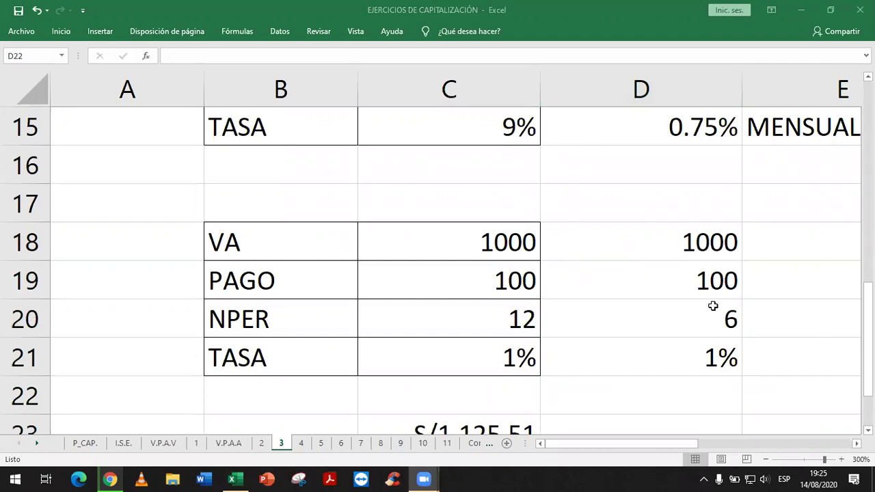
{"action": "scroll", "coordinate": [710, 300], "scroll_direction": "down", "scroll_amount": 2}
{"action": "scroll", "coordinate": [701, 287], "scroll_direction": "up", "scroll_amount": 1}
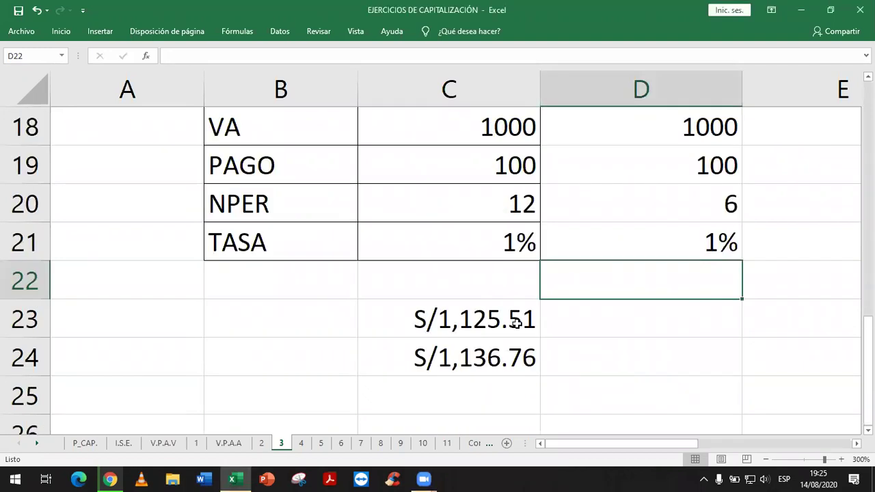
- Fill the C23:C24 VA formulas into D23:D24, giving S/579.55 and S/585.34
{"action": "key", "text": "Down"}
{"action": "mouse_move", "coordinate": [516, 318]}
{"action": "left_mouse_down"}
{"action": "mouse_move", "coordinate": [536, 369]}
{"action": "mouse_move", "coordinate": [601, 365]}
{"action": "left_mouse_up"}
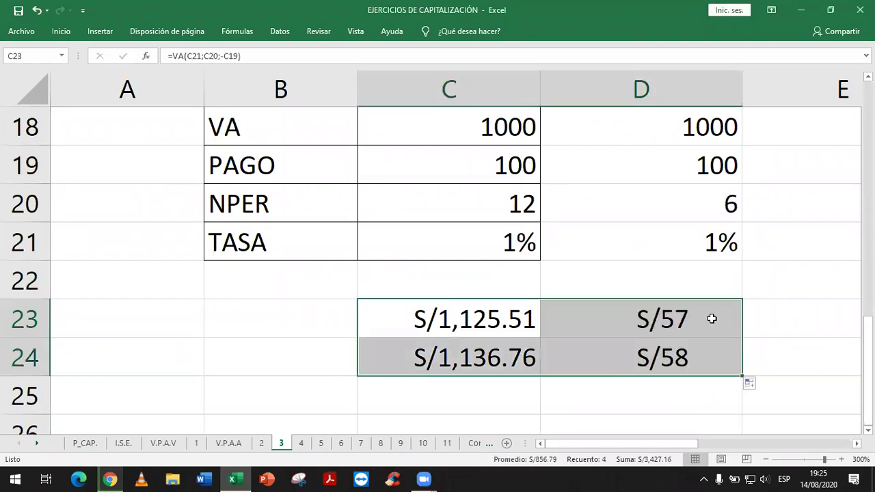
{"action": "left_click", "coordinate": [691, 318]}
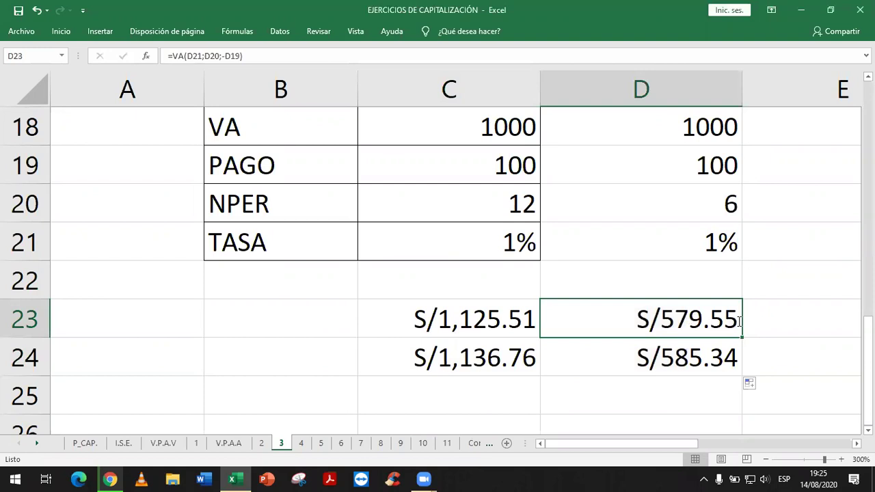
{"action": "left_click", "coordinate": [714, 352]}
{"action": "left_click", "coordinate": [721, 320]}
{"action": "key", "text": "Down"}
{"action": "left_click", "coordinate": [719, 323]}
{"action": "scroll", "coordinate": [638, 293], "scroll_direction": "right", "scroll_amount": 2}
{"action": "scroll", "coordinate": [670, 174], "scroll_direction": "left", "scroll_amount": 1}
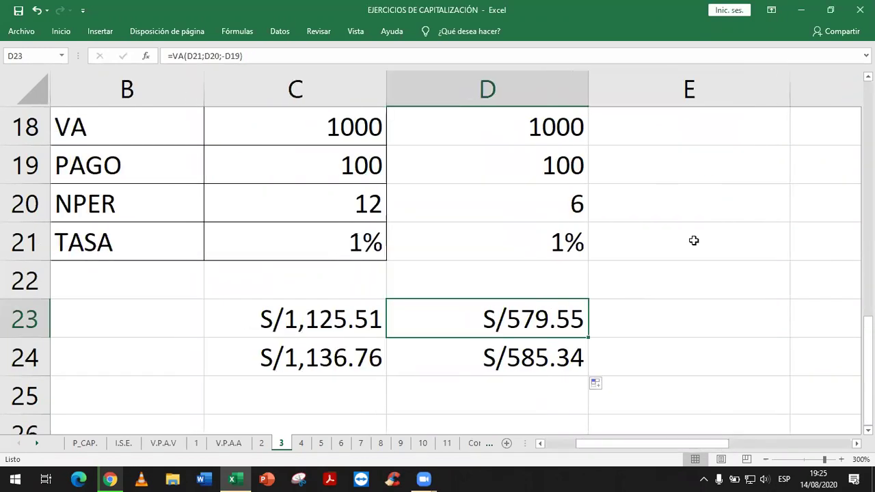
{"action": "left_click", "coordinate": [660, 315]}
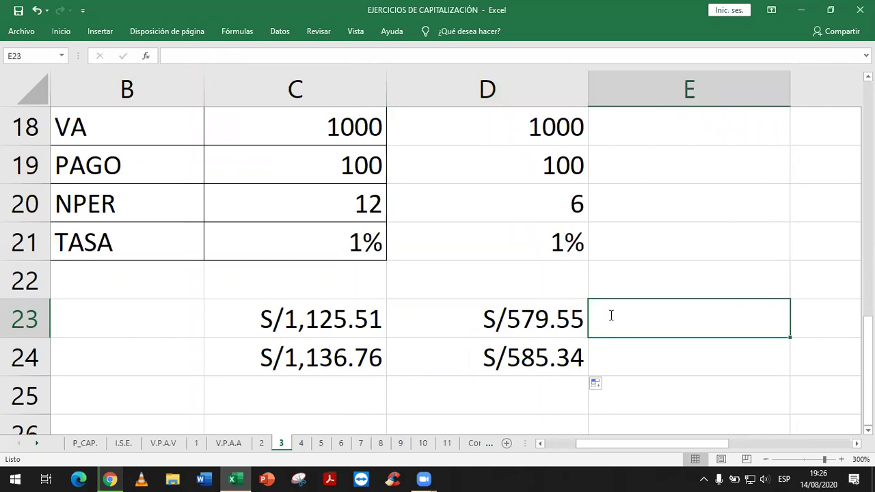
- Label E23 P_VENCIDO and begin the anticipated label in E24
{"action": "type", "text": "TAS"}
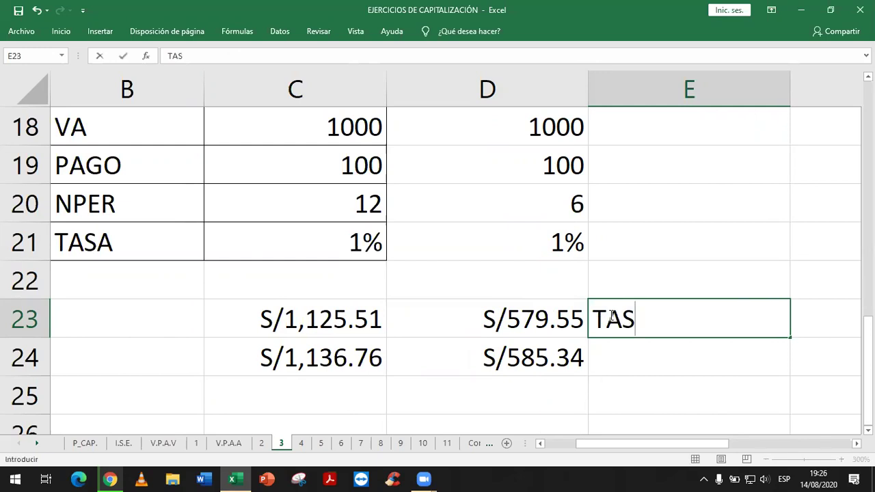
{"action": "key", "text": "BackSpace"}
{"action": "key", "text": "BackSpace"}
{"action": "key", "text": "BackSpace"}
{"action": "type", "text": "P_VENCIDO"}
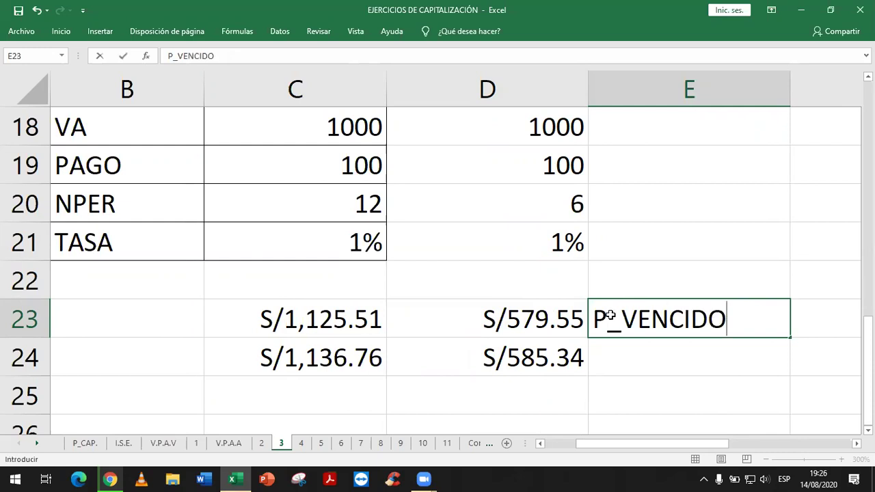
{"action": "key", "text": "Return"}
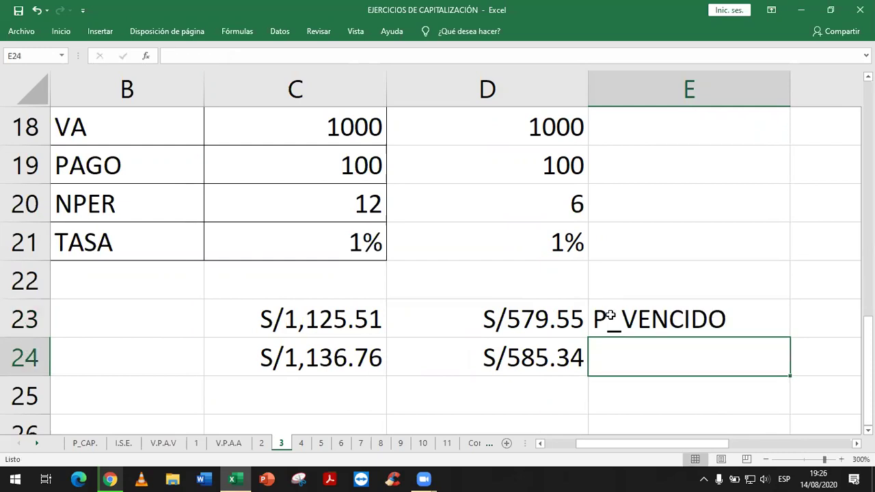
{"action": "type", "text": "P_A"}
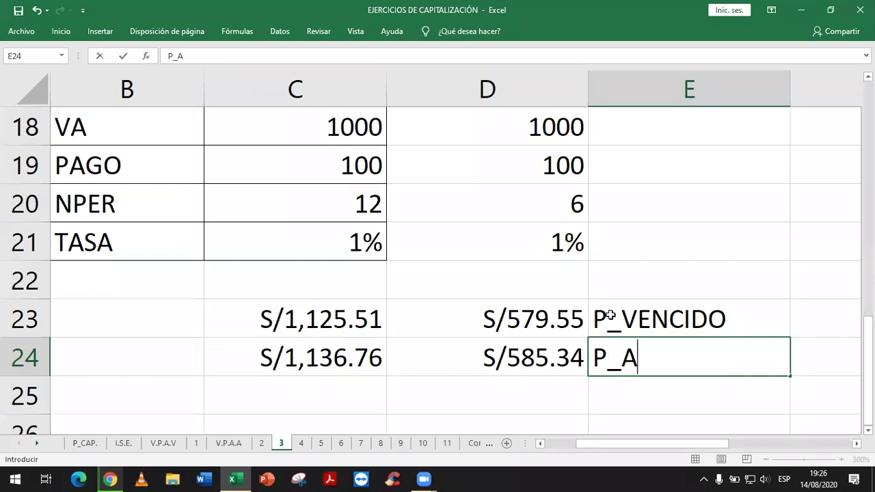
{"action": "type", "text": "NTI"}
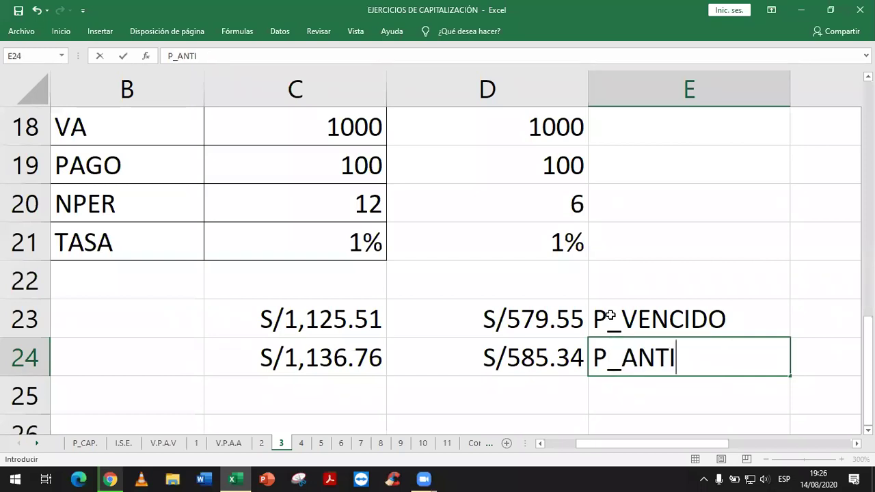
{"action": "type", "text": "CIP"}
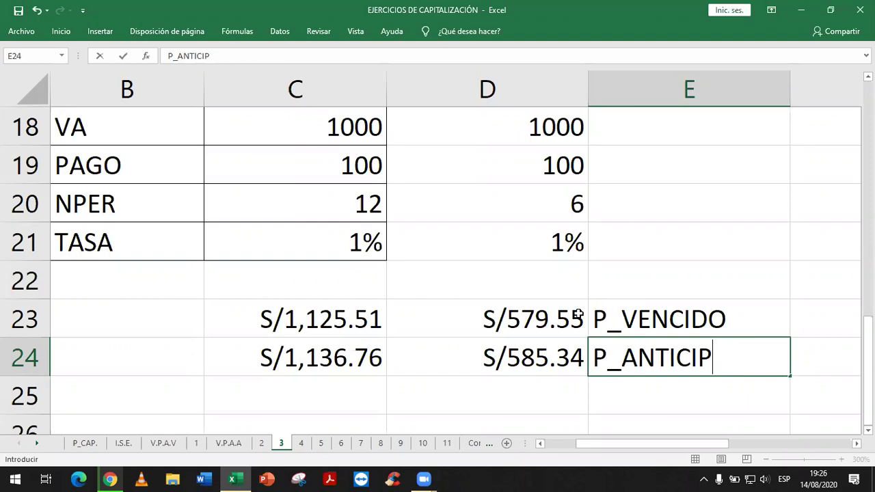
{"action": "type", "text": "A"}
{"action": "key", "text": "Return"}
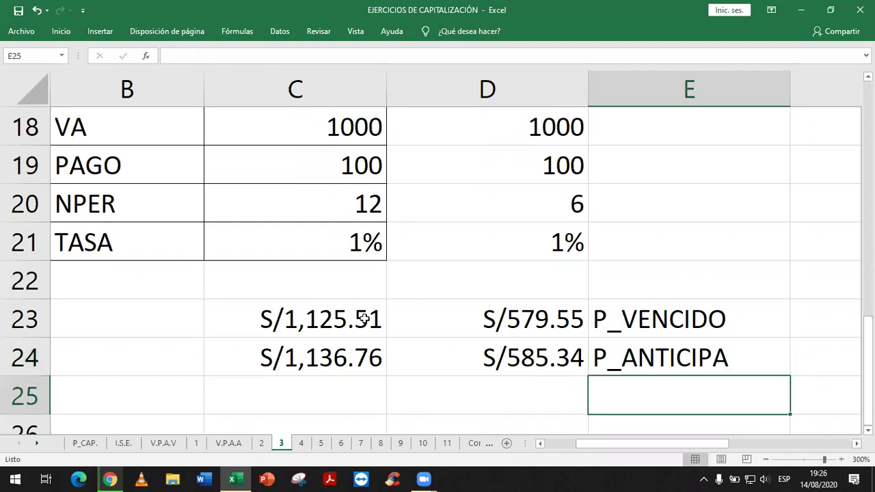
- Label B23 VENCIDO and B24 ANTICIPADO
{"action": "left_click", "coordinate": [363, 319]}
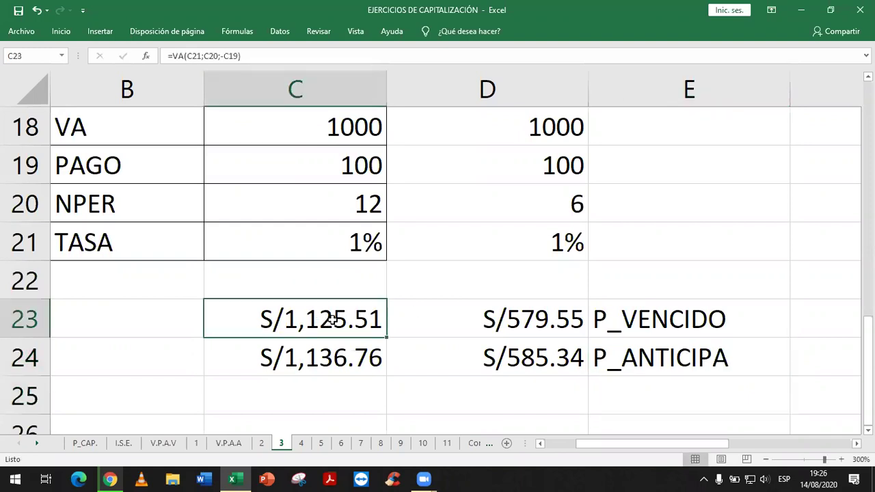
{"action": "left_click", "coordinate": [193, 322]}
{"action": "type", "text": "VENC"}
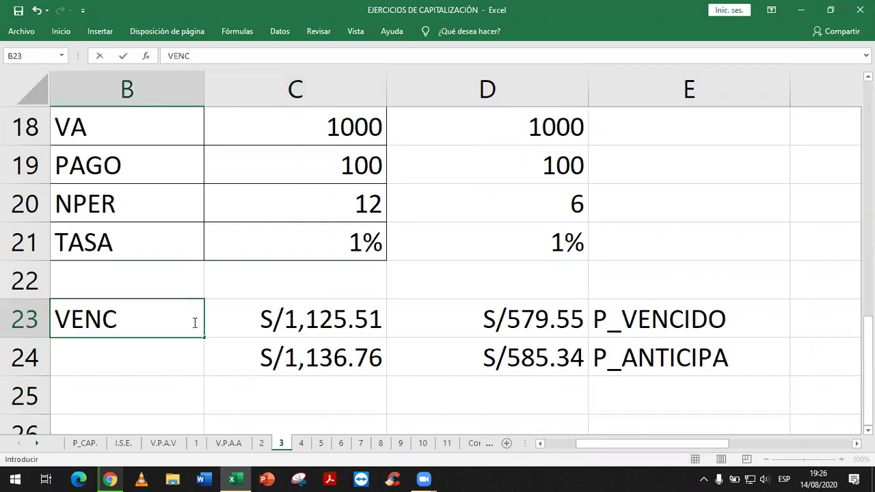
{"action": "type", "text": "IDA"}
{"action": "key", "text": "BackSpace"}
{"action": "type", "text": "O"}
{"action": "key", "text": "Return"}
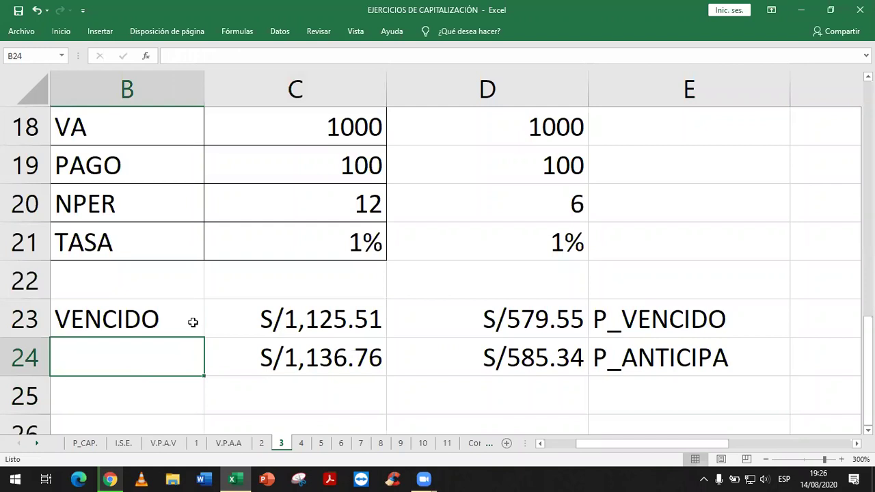
{"action": "type", "text": "ANTIC"}
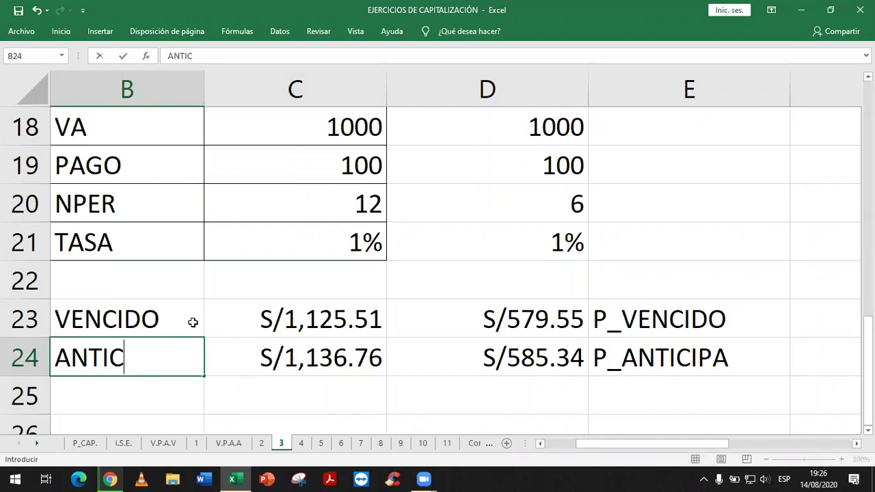
{"action": "type", "text": "IPADO"}
{"action": "key", "text": "Return"}
{"action": "key", "text": "Right"}
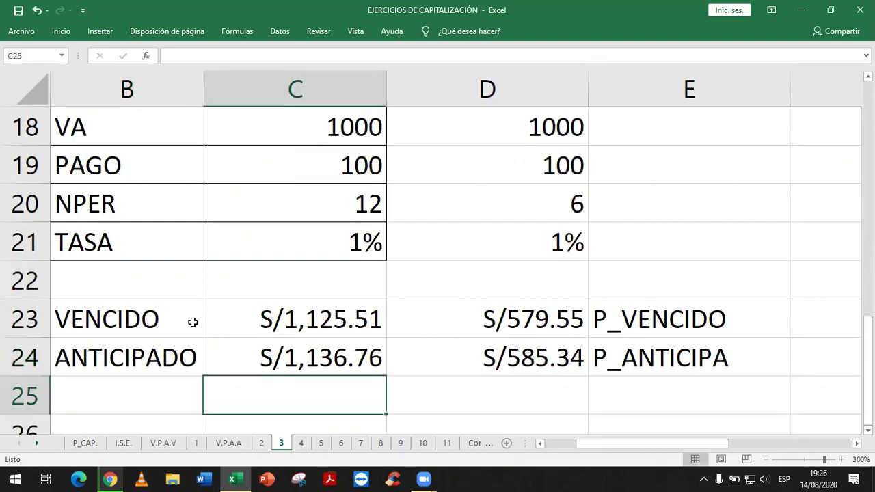
{"action": "key", "text": "Right"}
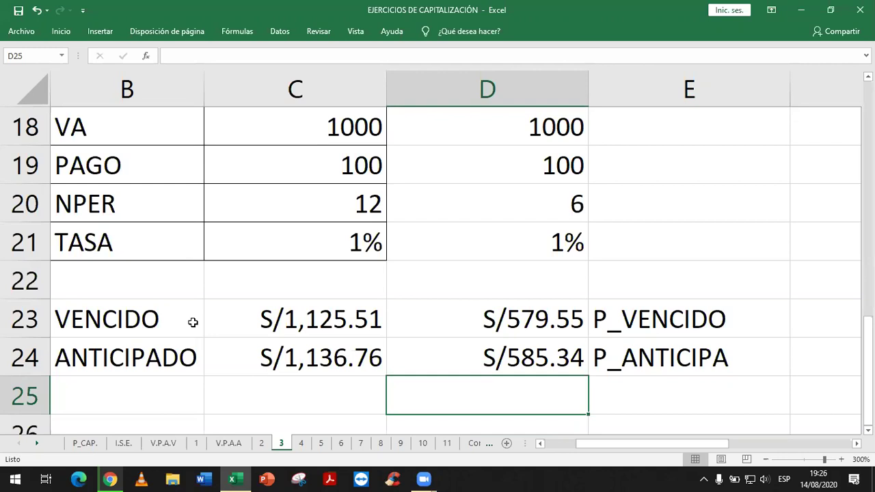
- Complete the E24 label as P_ANTICIPADO
{"action": "double_click", "coordinate": [731, 356]}
{"action": "type", "text": "DO"}
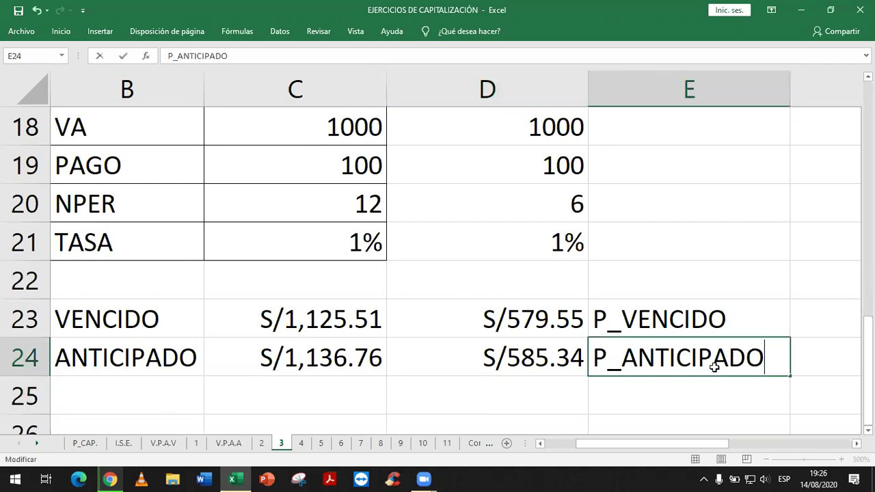
{"action": "key", "text": "Return"}
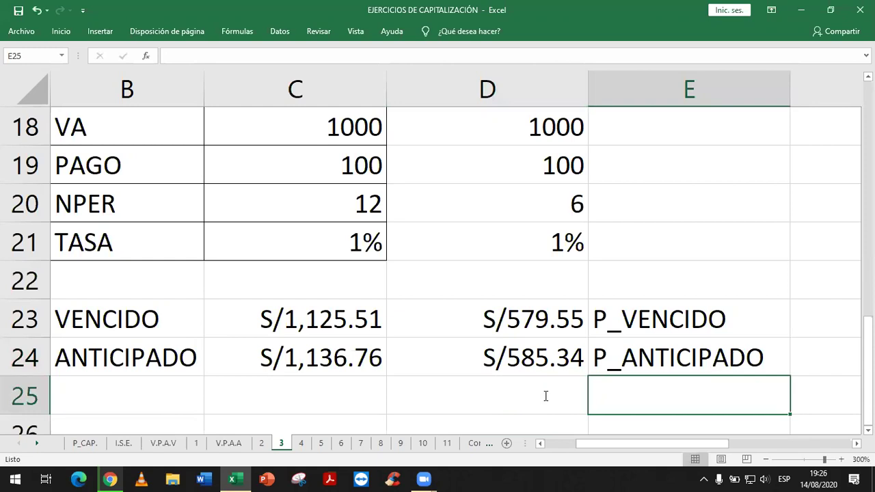
{"action": "left_click", "coordinate": [545, 396]}
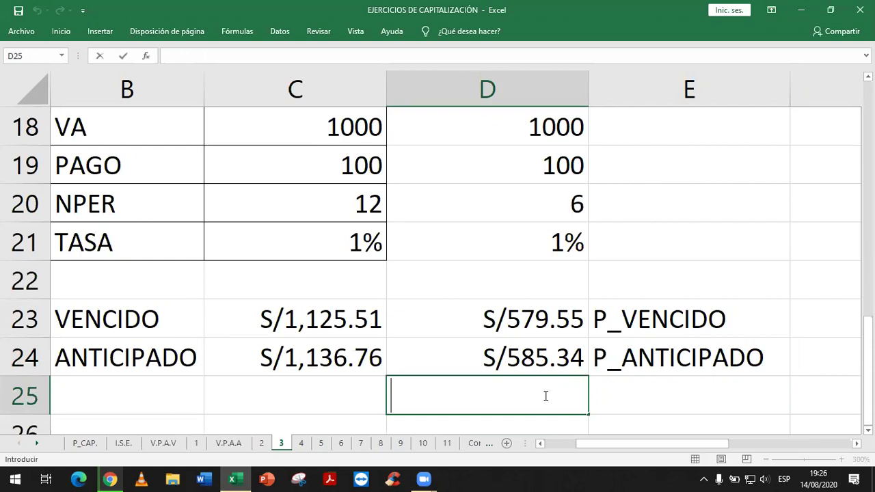
- Enter =D23+D24 in D25 to total S/1,164.89
{"action": "type", "text": "="}
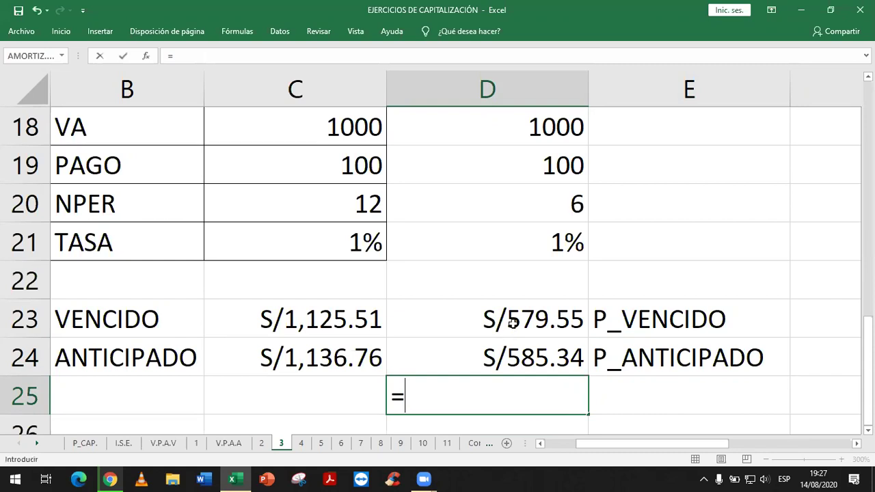
{"action": "left_click", "coordinate": [500, 320]}
{"action": "type", "text": "+"}
{"action": "left_click", "coordinate": [529, 347]}
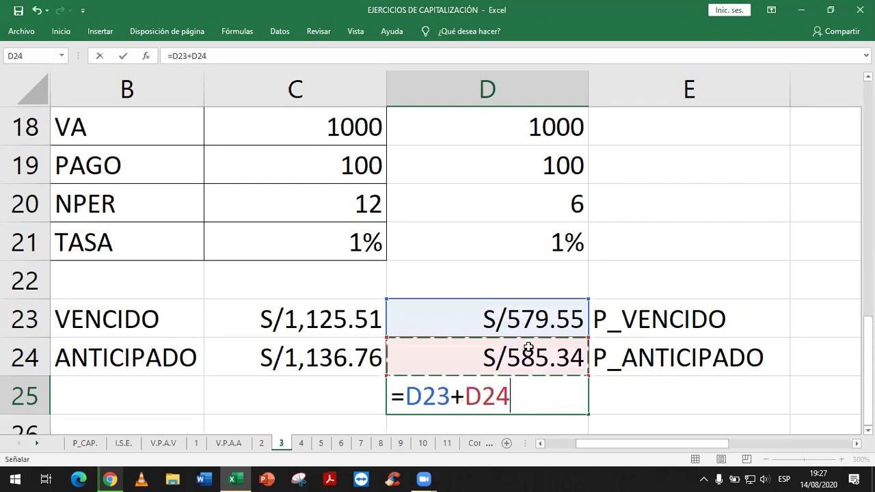
{"action": "key", "text": "Return"}
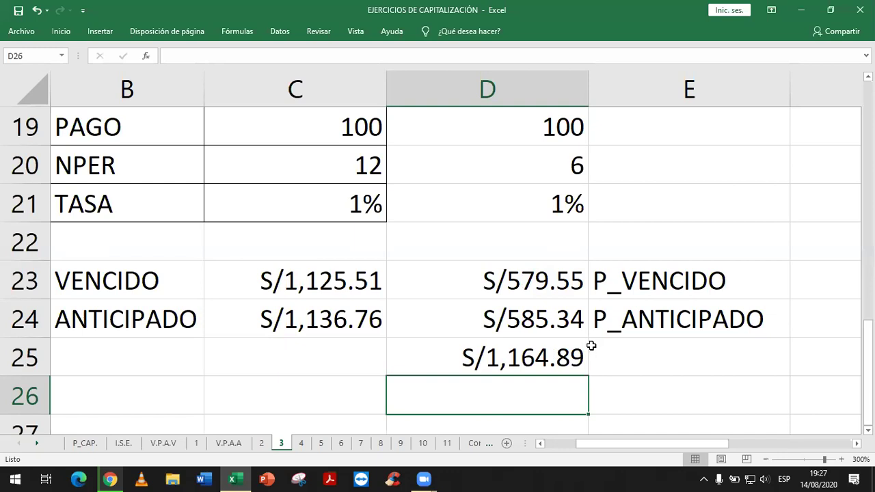
{"action": "left_click", "coordinate": [578, 354]}
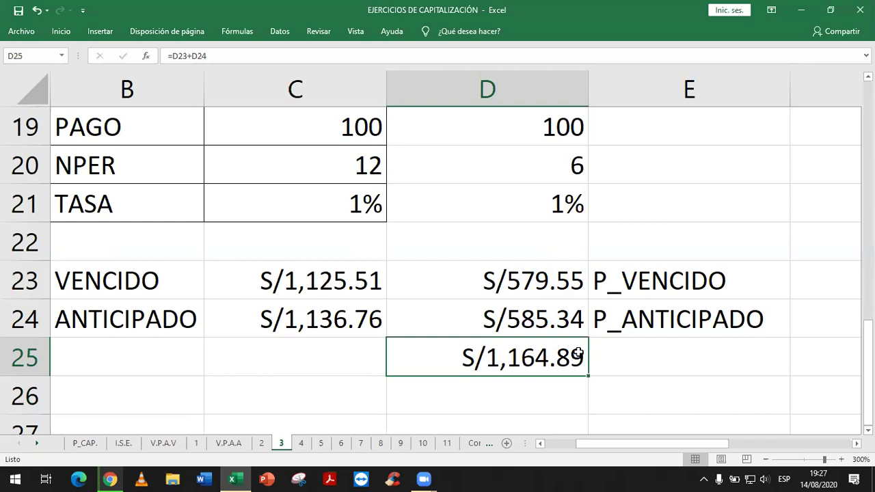
{"action": "left_click", "coordinate": [667, 285]}
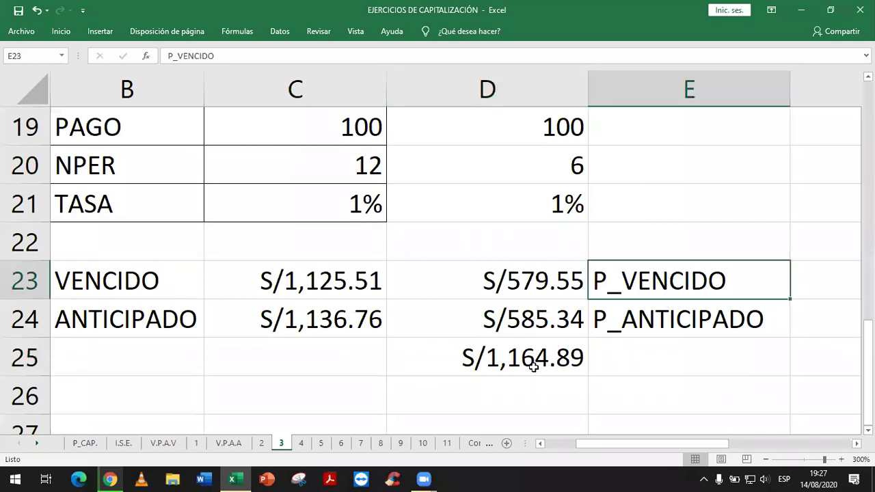
{"action": "key", "text": "Down"}
{"action": "key", "text": "Left"}
{"action": "key", "text": "Down"}
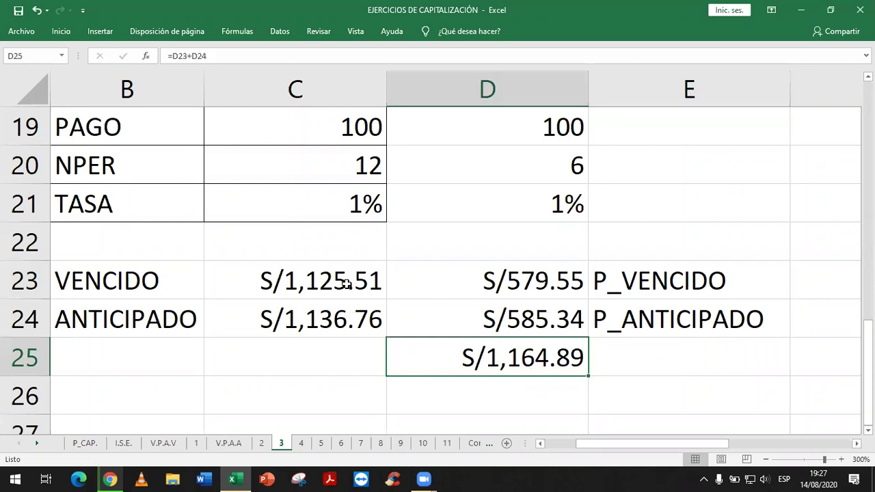
{"action": "left_click", "coordinate": [344, 284]}
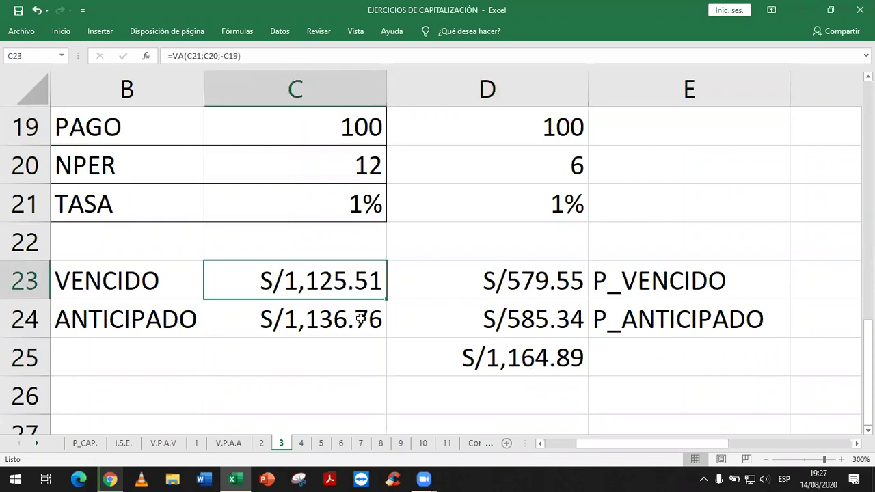
{"action": "left_click", "coordinate": [558, 364]}
{"action": "key", "text": "Up"}
{"action": "key", "text": "Left"}
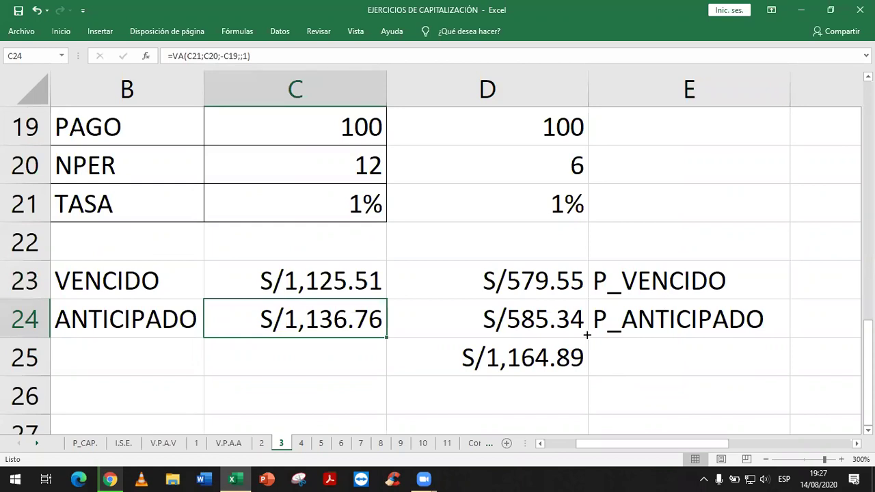
{"action": "left_click", "coordinate": [586, 335]}
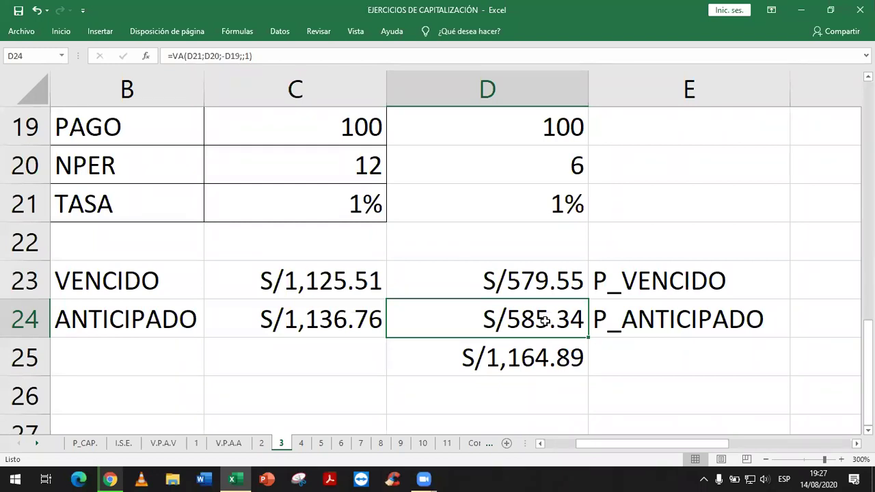
{"action": "double_click", "coordinate": [545, 321]}
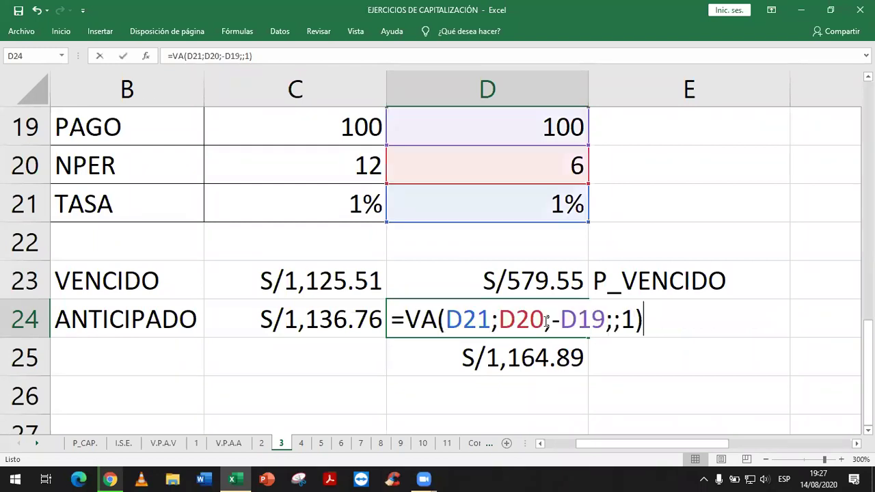
{"action": "left_click", "coordinate": [546, 320]}
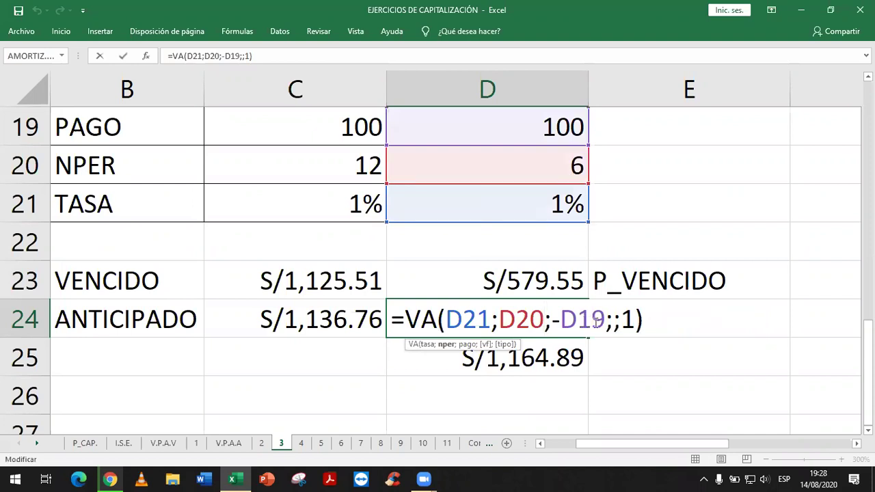
{"action": "left_click", "coordinate": [654, 316]}
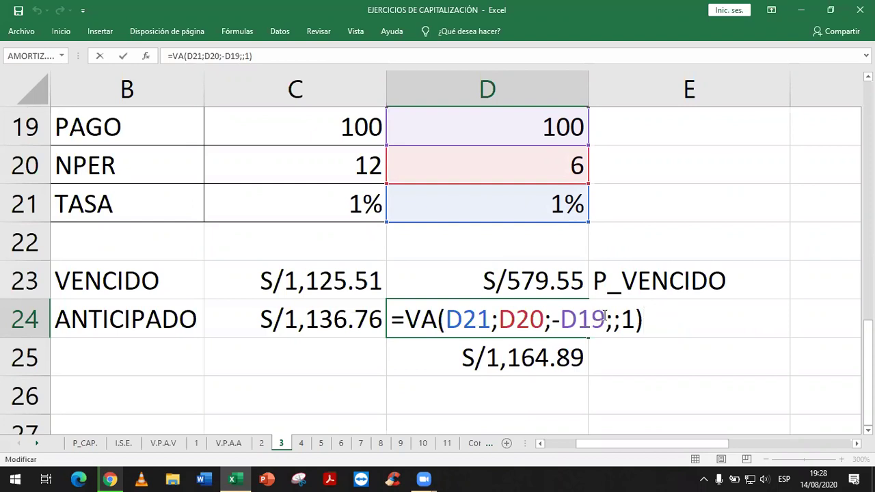
{"action": "left_click_drag", "start_coordinate": [573, 183], "coordinate": [574, 186]}
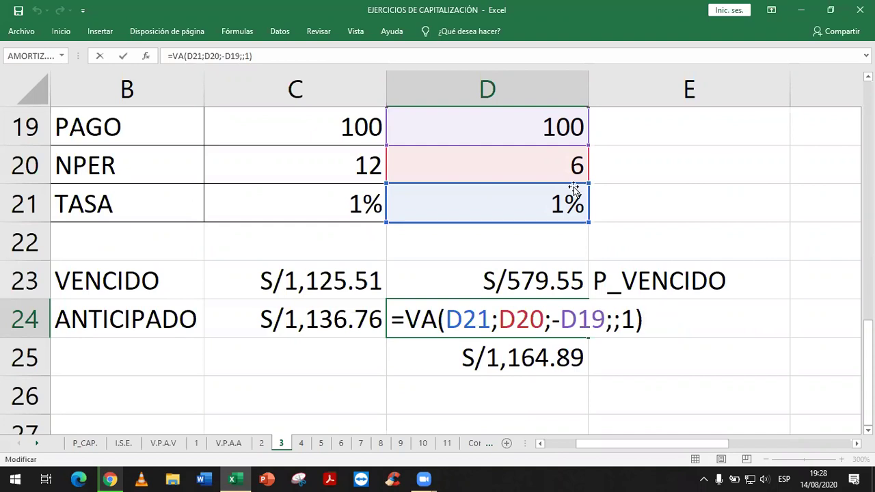
{"action": "key", "text": "Return"}
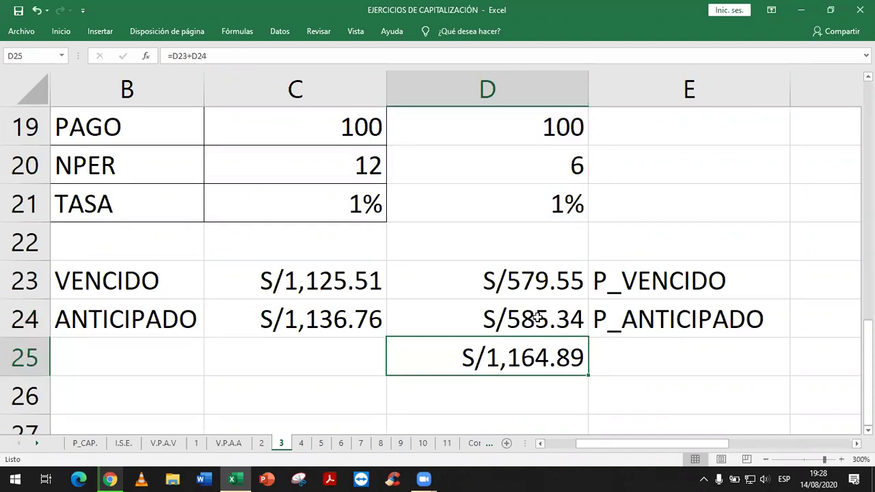
{"action": "key", "text": "Up"}
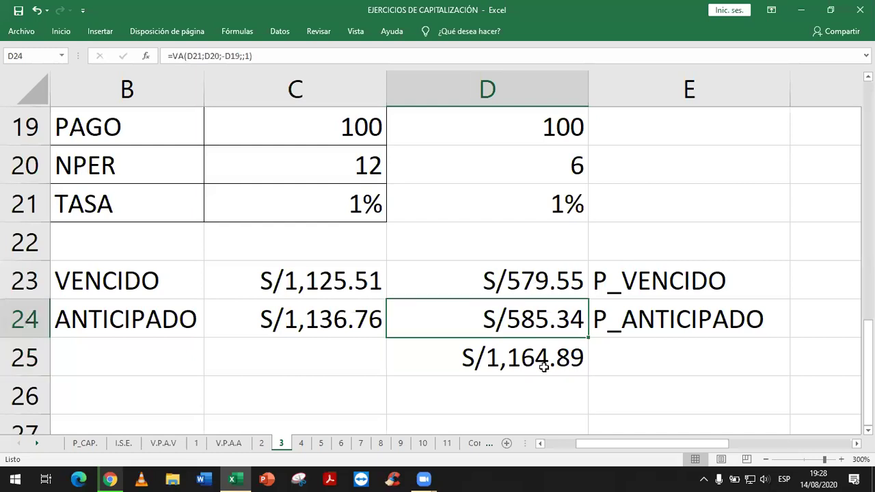
{"action": "key", "text": "Down"}
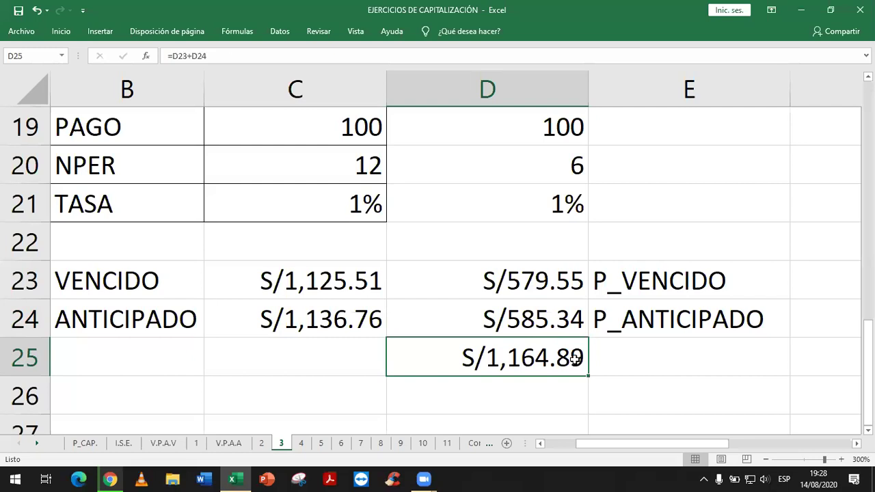
{"action": "left_click", "coordinate": [338, 282]}
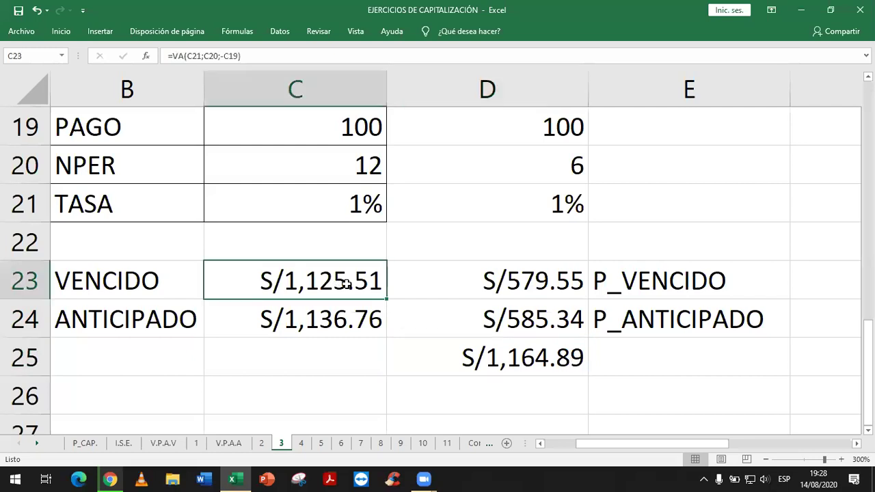
{"action": "left_click", "coordinate": [554, 283]}
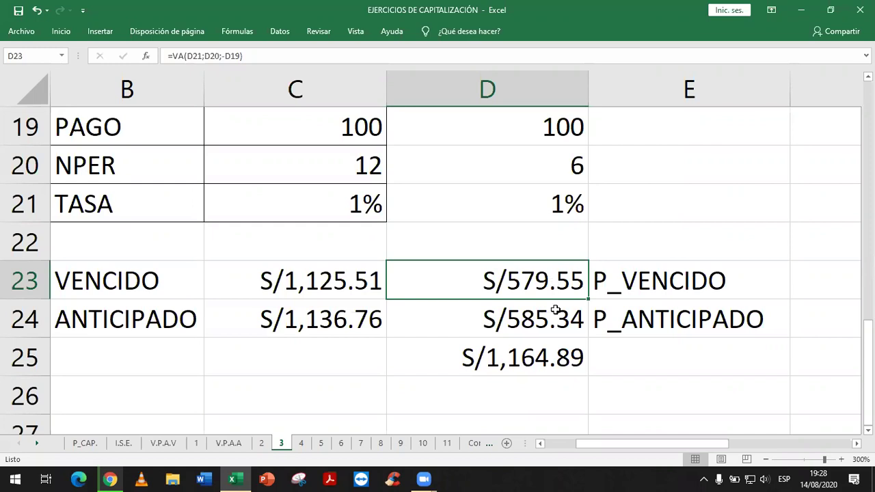
{"action": "left_click", "coordinate": [540, 367]}
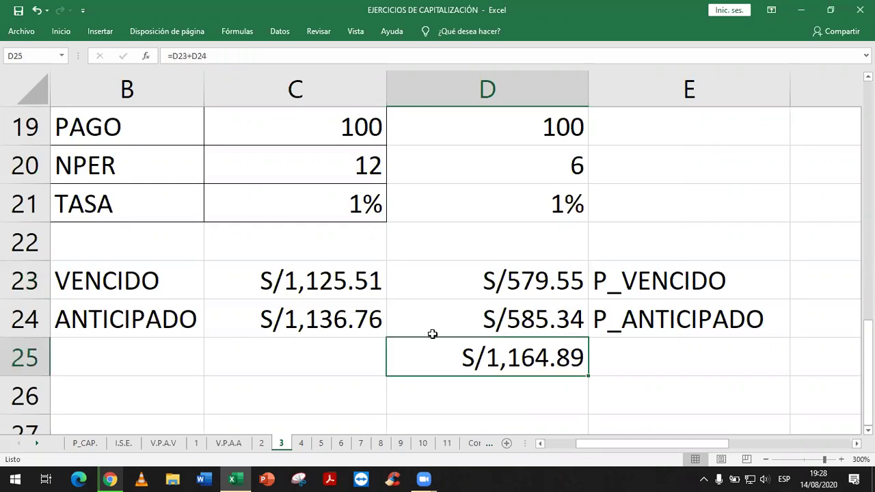
{"action": "left_click_drag", "start_coordinate": [329, 287], "coordinate": [358, 317]}
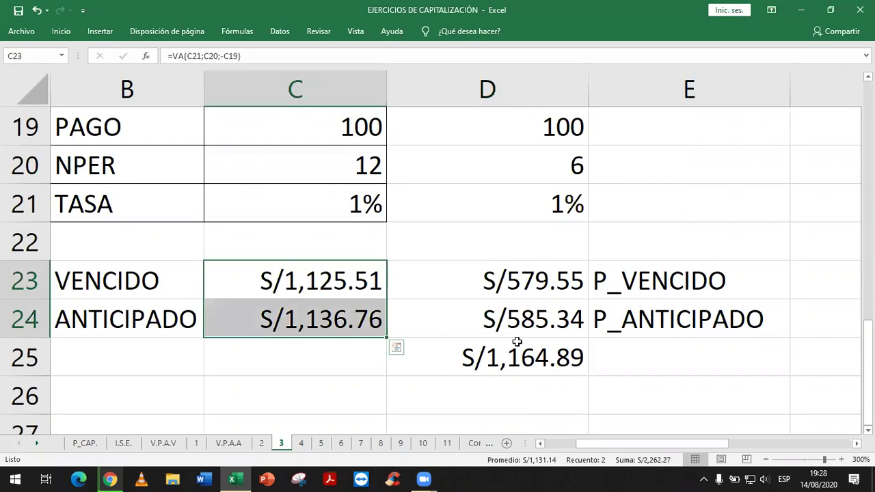
{"action": "left_click_drag", "start_coordinate": [519, 287], "coordinate": [592, 364]}
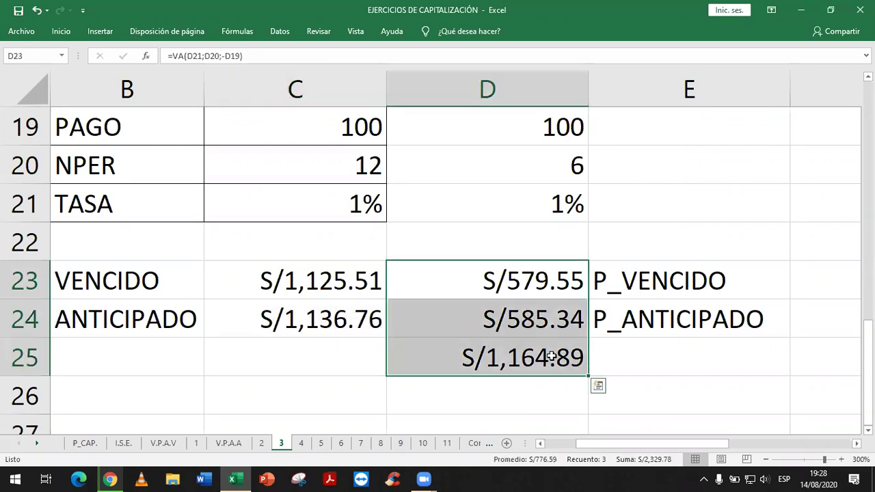
{"action": "left_click", "coordinate": [592, 364]}
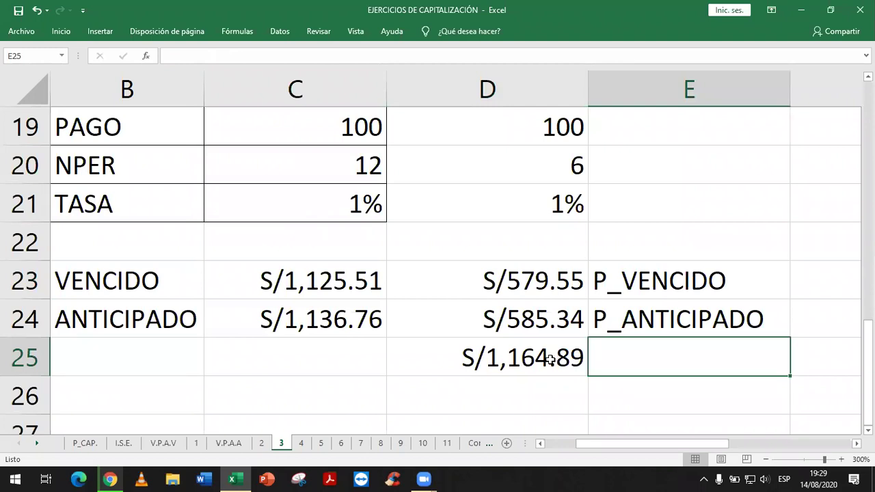
{"action": "left_click", "coordinate": [512, 356]}
{"action": "left_click_drag", "start_coordinate": [532, 287], "coordinate": [540, 355]}
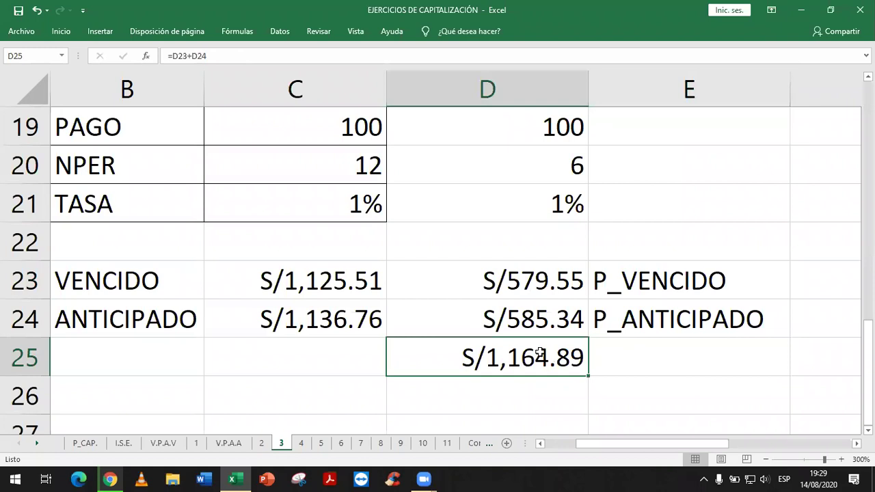
{"action": "left_click", "coordinate": [634, 355]}
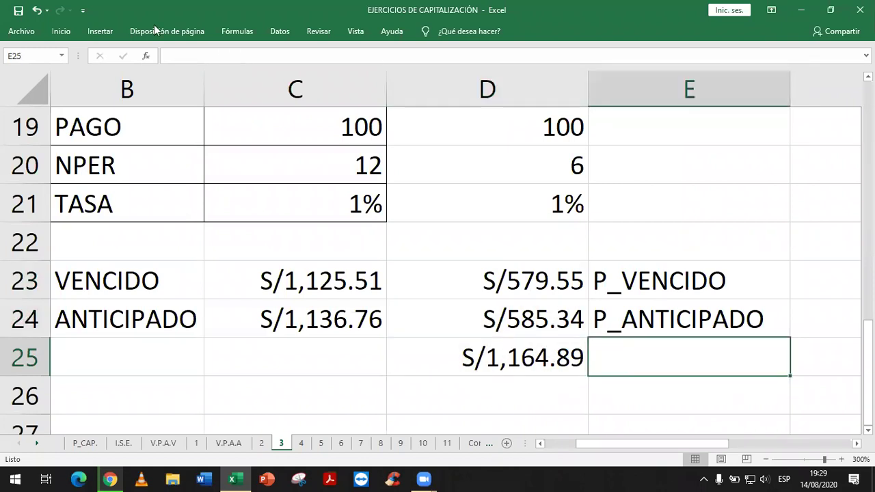
{"action": "left_click", "coordinate": [553, 220]}
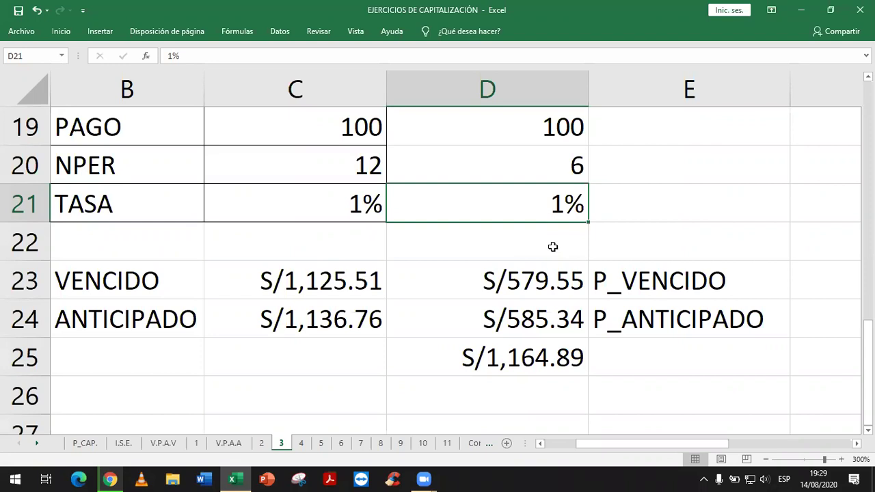
- Autofit columns E, D and C so the full amounts replace ####
{"action": "scroll", "coordinate": [552, 236], "scroll_direction": "down", "scroll_amount": 1, "text": "ctrl"}
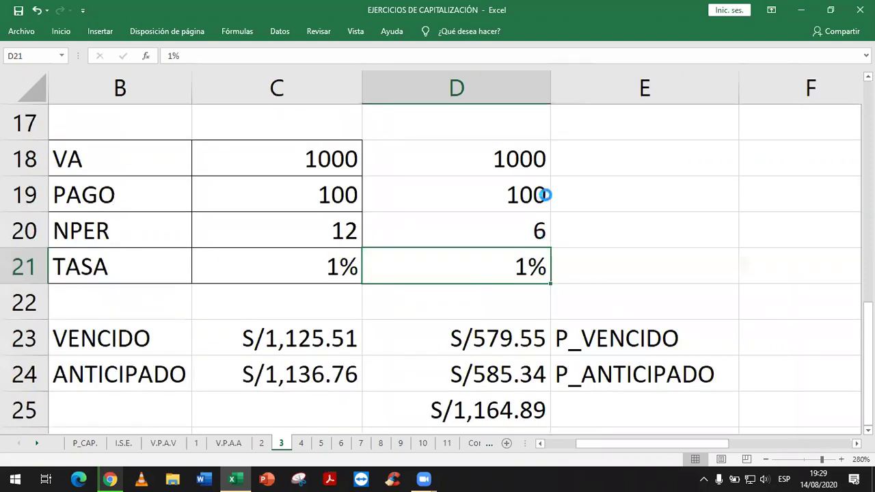
{"action": "scroll", "coordinate": [543, 195], "scroll_direction": "down", "scroll_amount": 1, "text": "ctrl"}
{"action": "scroll", "coordinate": [566, 215], "scroll_direction": "down", "scroll_amount": 2, "text": "ctrl"}
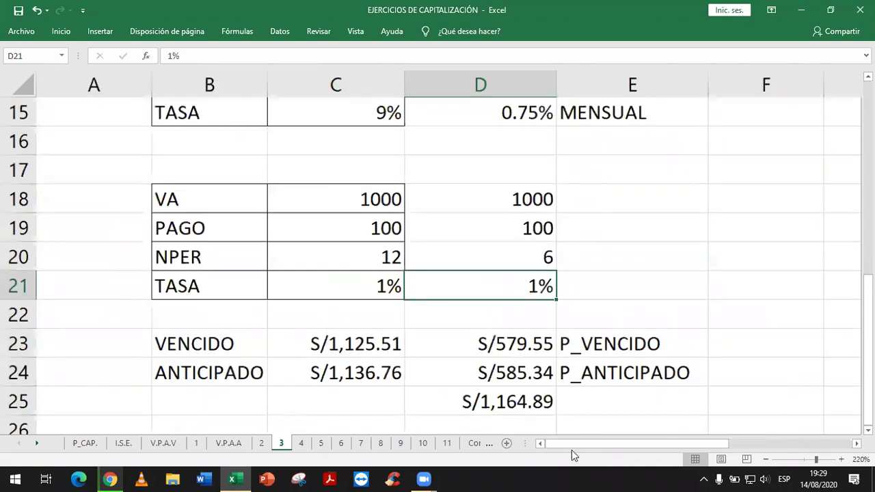
{"action": "scroll", "coordinate": [493, 364], "scroll_direction": "up", "scroll_amount": 2}
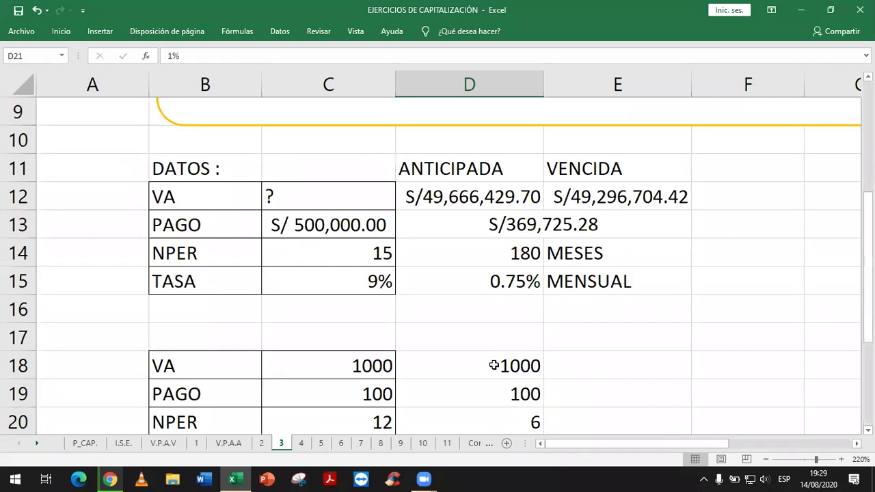
{"action": "scroll", "coordinate": [493, 366], "scroll_direction": "up", "scroll_amount": 1}
{"action": "scroll", "coordinate": [494, 366], "scroll_direction": "down", "scroll_amount": 1, "text": "ctrl"}
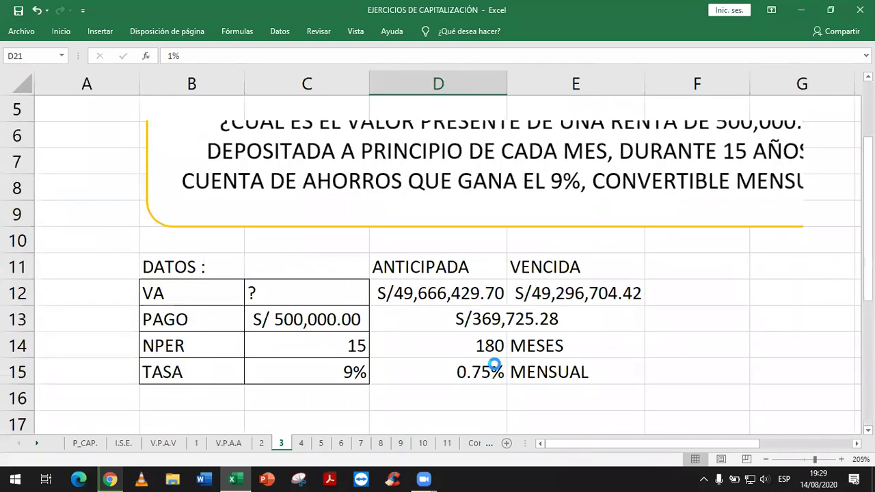
{"action": "scroll", "coordinate": [494, 366], "scroll_direction": "down", "scroll_amount": 2, "text": "ctrl"}
{"action": "scroll", "coordinate": [535, 260], "scroll_direction": "down", "scroll_amount": 2, "text": "ctrl"}
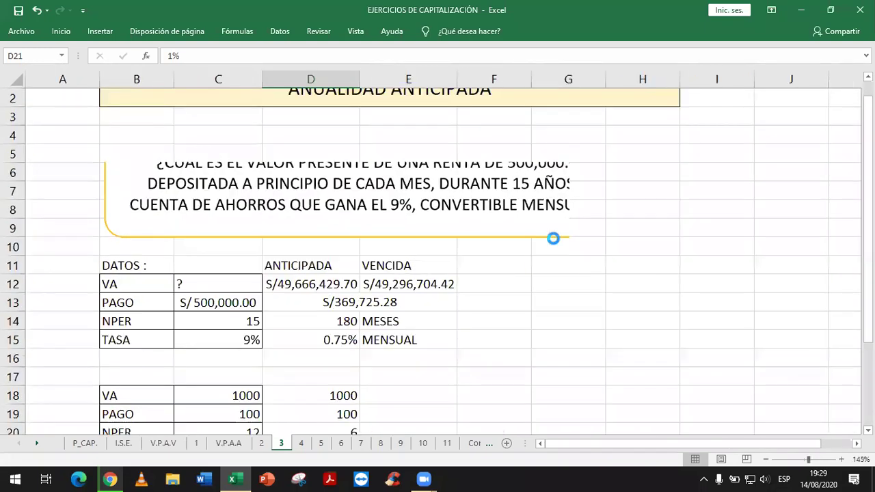
{"action": "scroll", "coordinate": [551, 233], "scroll_direction": "down", "scroll_amount": 1, "text": "ctrl"}
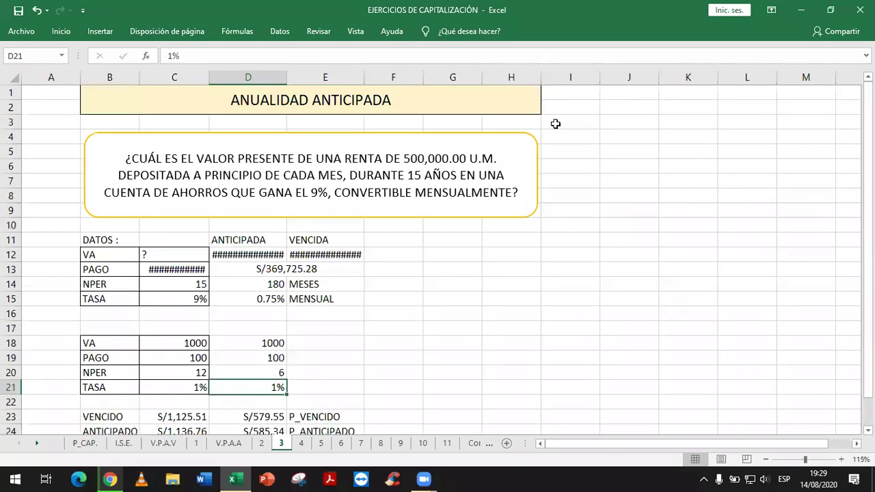
{"action": "double_click", "coordinate": [365, 77]}
{"action": "double_click", "coordinate": [286, 77]}
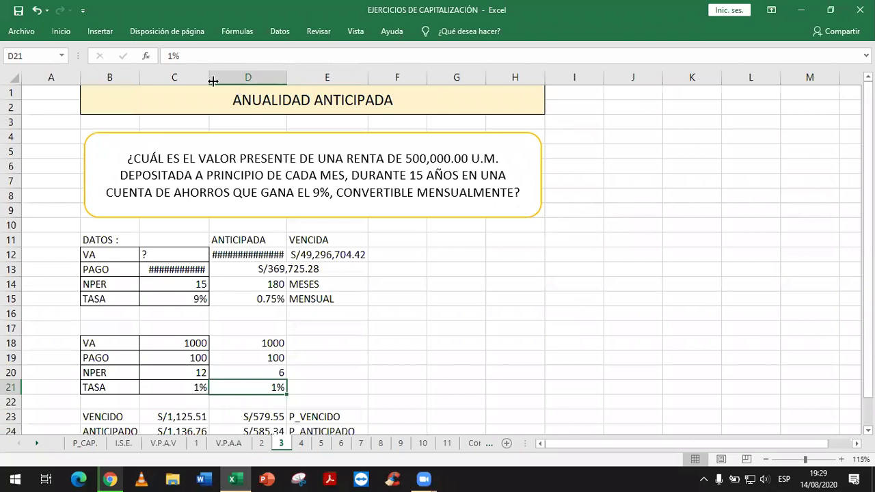
{"action": "double_click", "coordinate": [210, 77]}
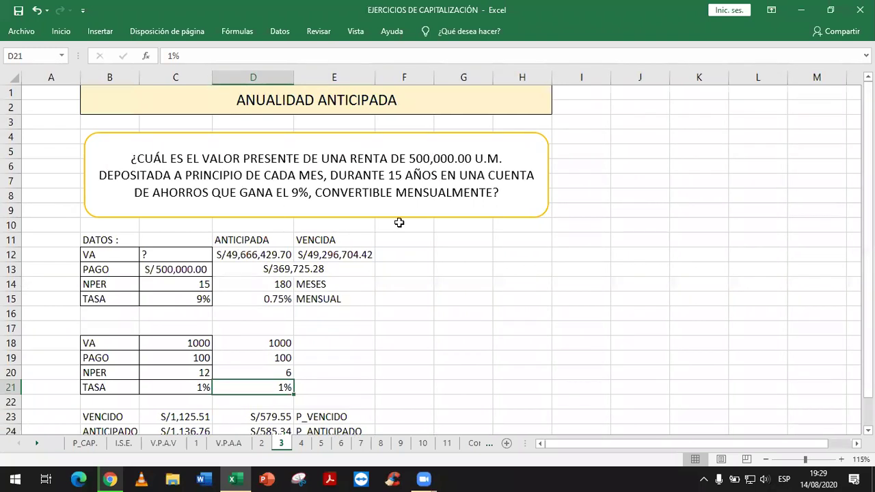
{"action": "scroll", "coordinate": [496, 317], "scroll_direction": "down", "scroll_amount": 2}
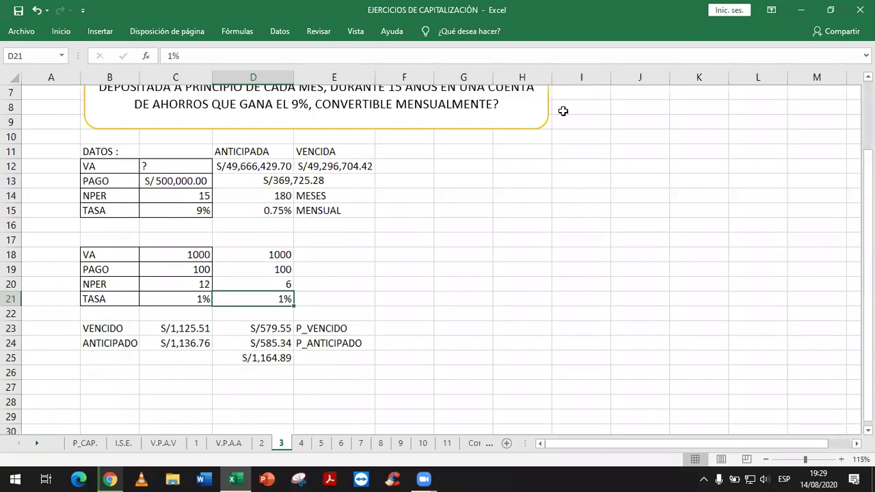